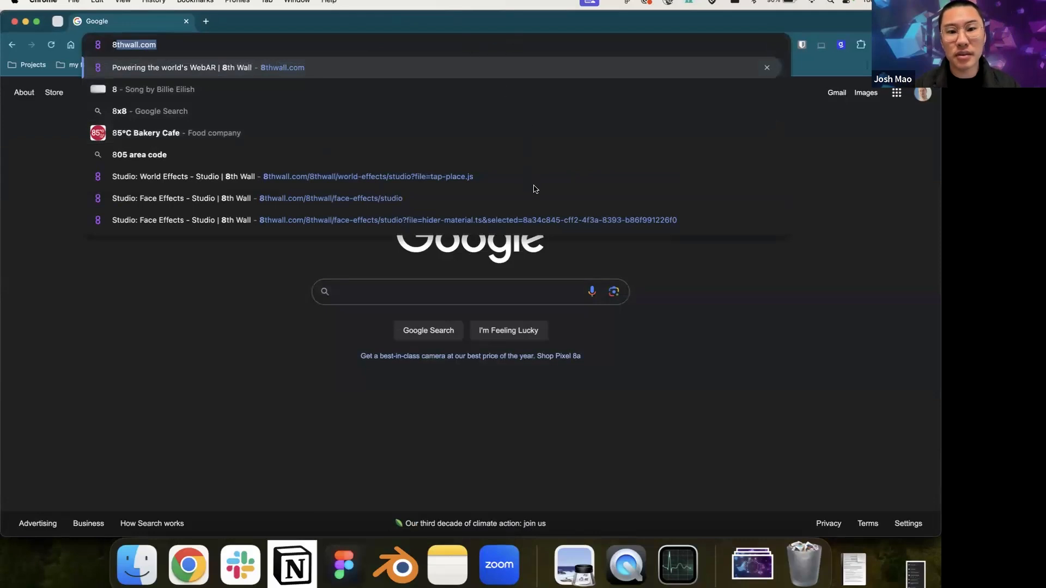
Step: Go to the 8thwall.com website and close the leftover Google tab
click(300, 44)
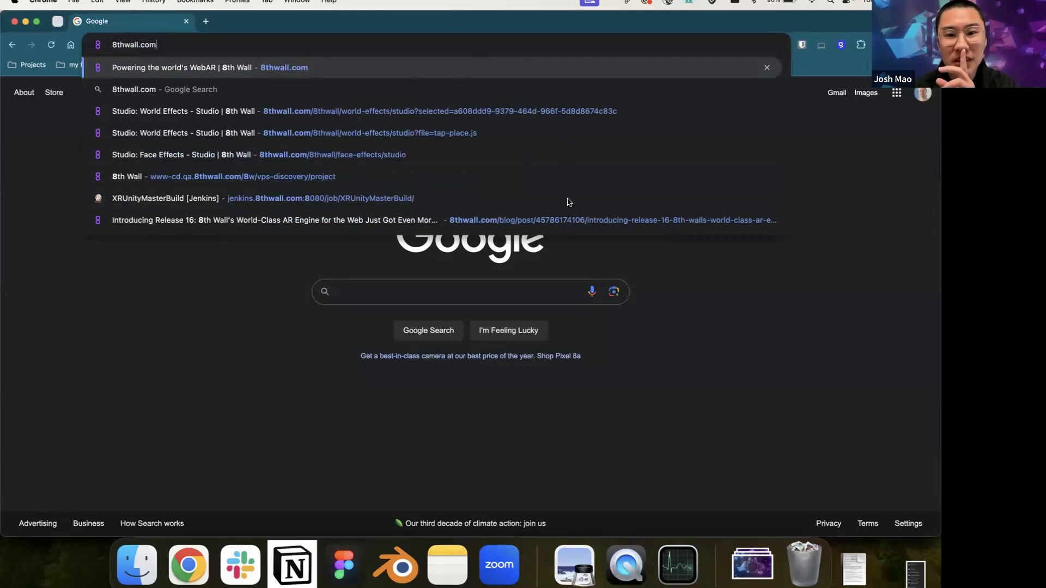
triple_click(317, 41)
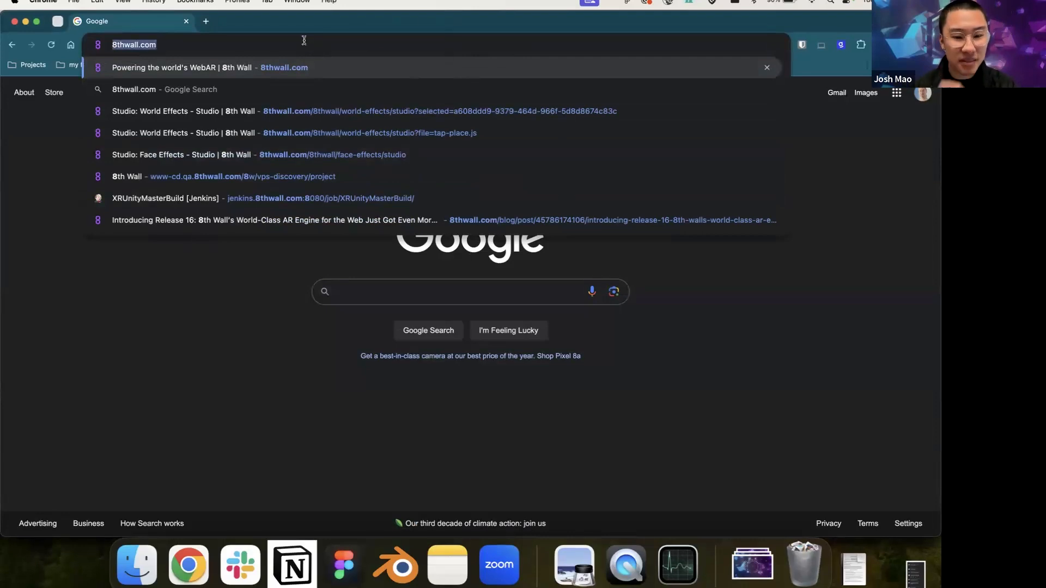
key(BackSpace)
text(8th)
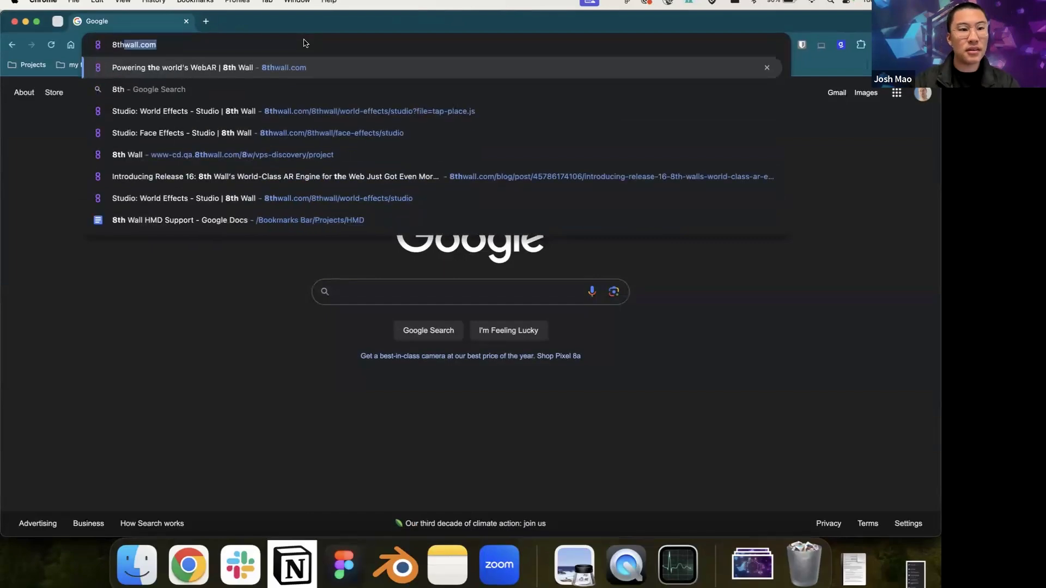
key(Return)
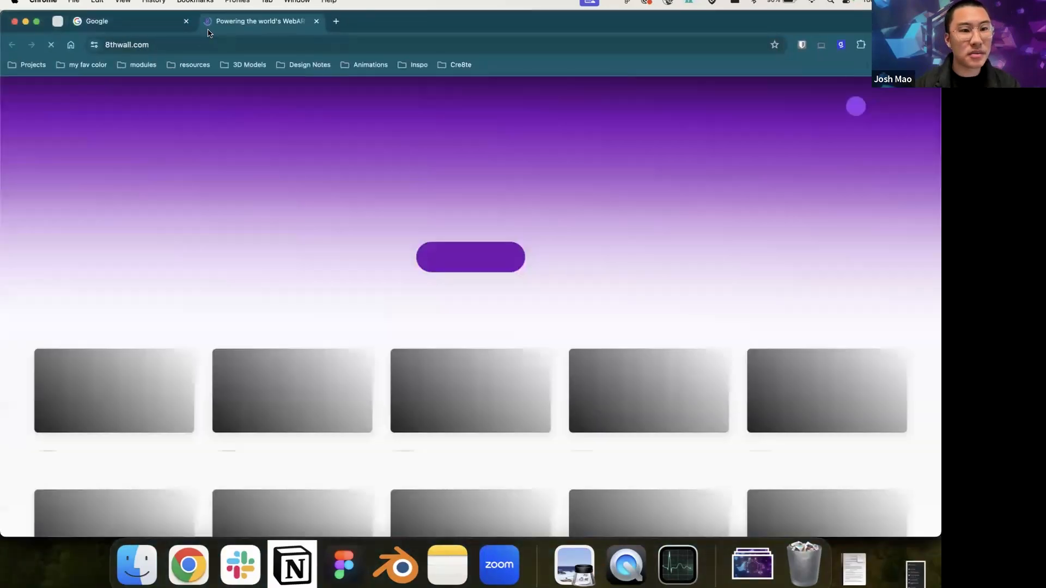
click(186, 21)
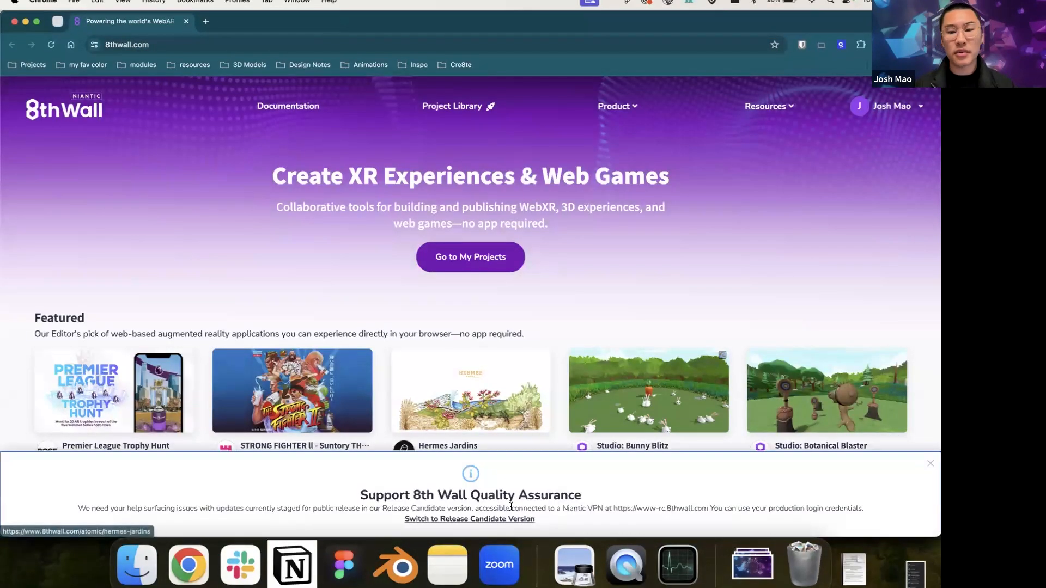
Step: Dismiss the quality assurance banner and open the Studio: World Effects sample from the Project Library
click(930, 463)
click(454, 112)
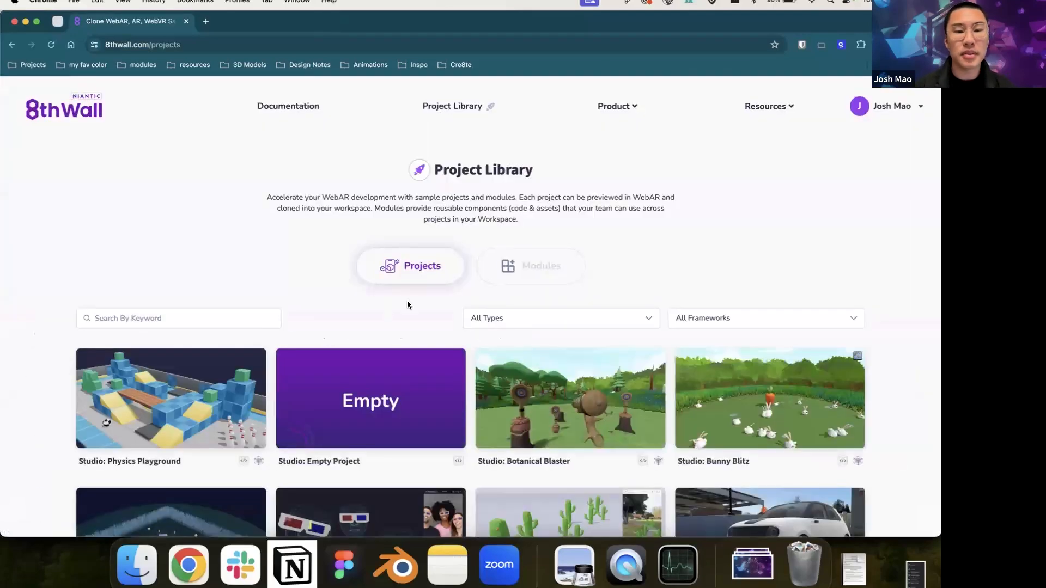
scroll(407, 303, down, 3)
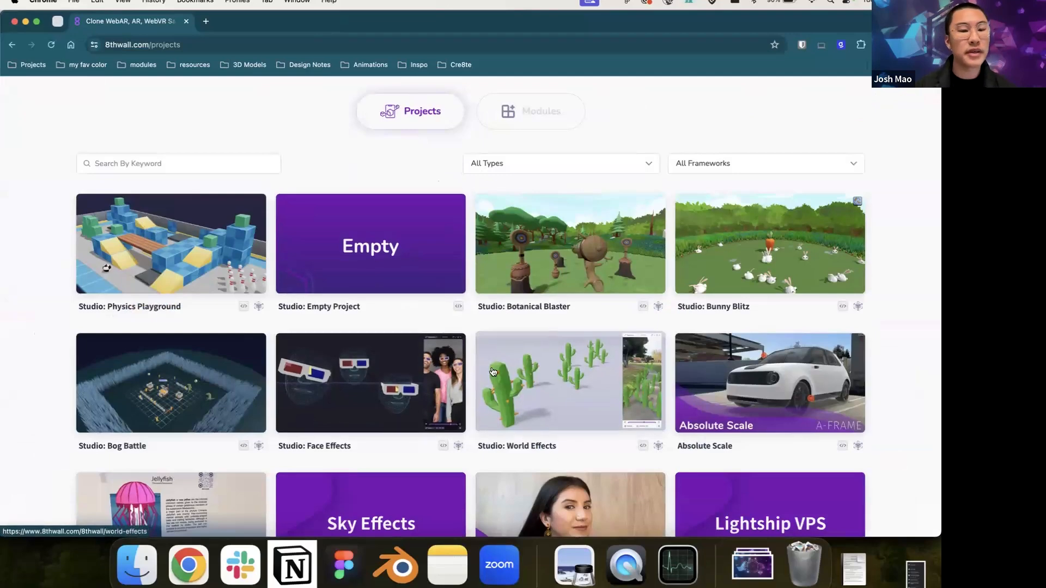
scroll(392, 388, down, 1)
scroll(393, 387, up, 5)
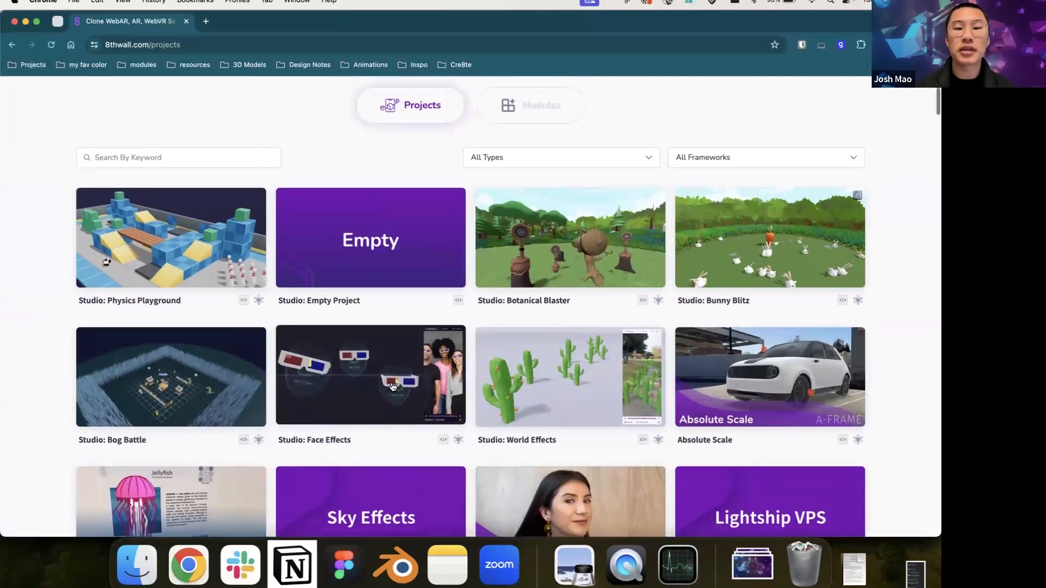
scroll(414, 338, down, 4)
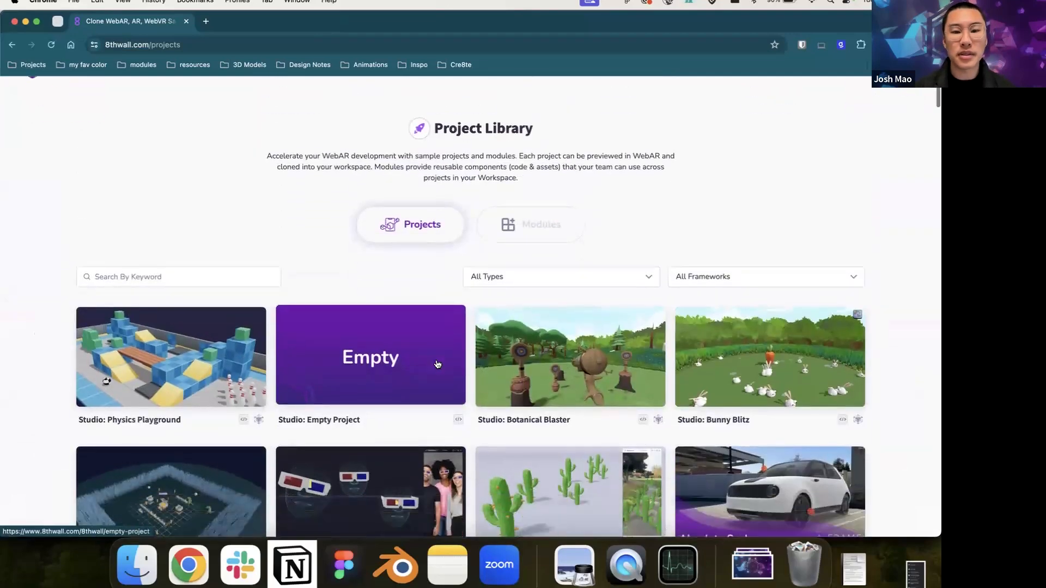
scroll(416, 260, up, 3)
scroll(421, 205, down, 3)
scroll(421, 205, down, 2)
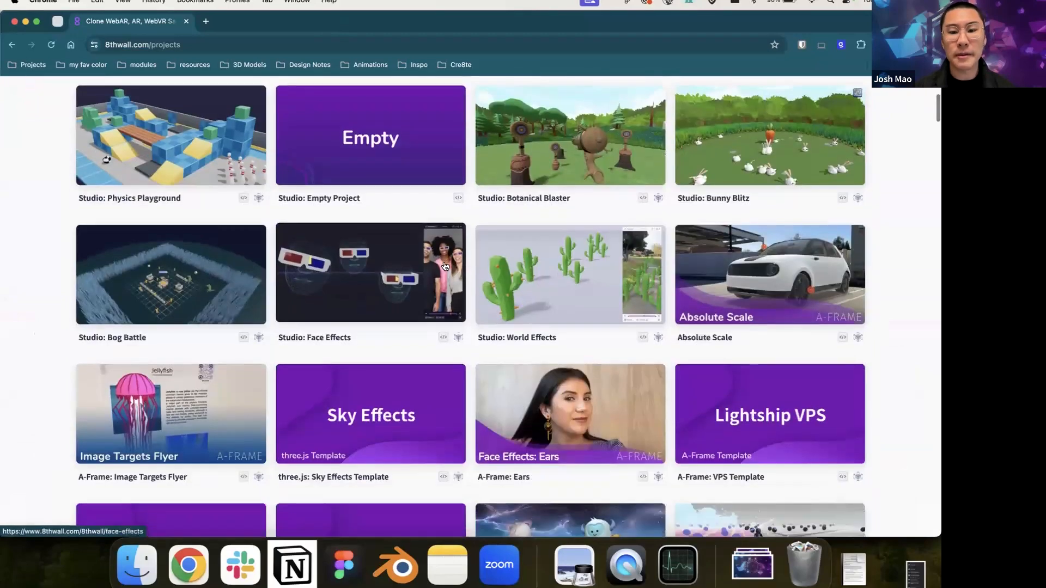
click(560, 279)
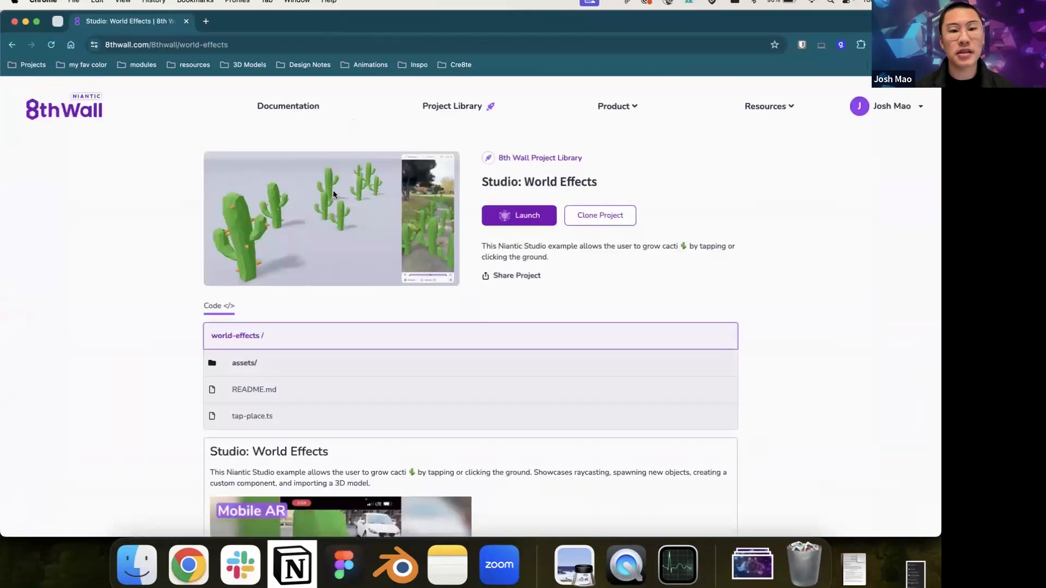
Step: Review the Studio: World Effects project page and start cloning it into the 8th Wall Team - Enterprise workspace
scroll(333, 194, down, 4)
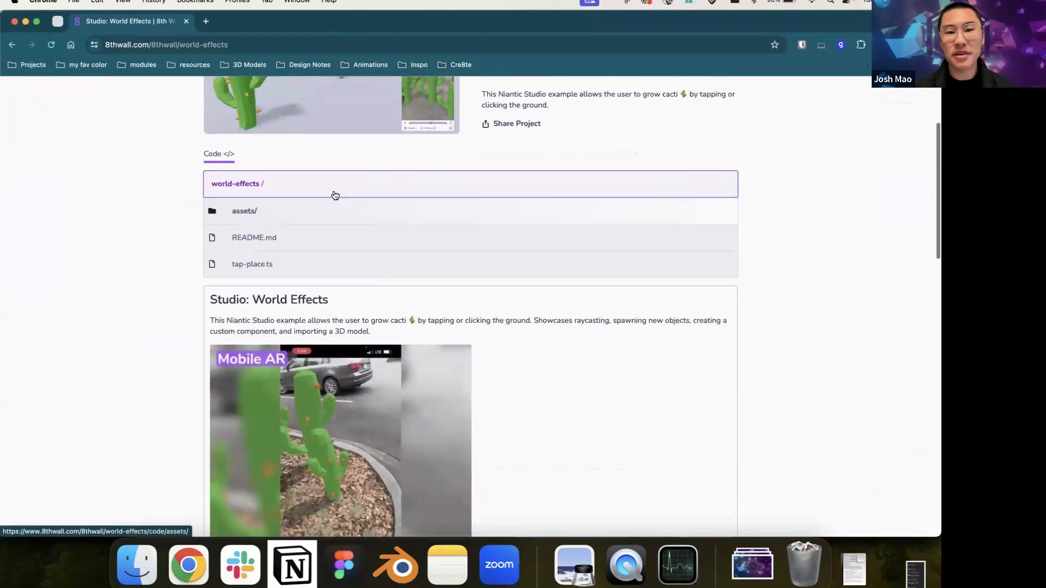
scroll(334, 194, up, 4)
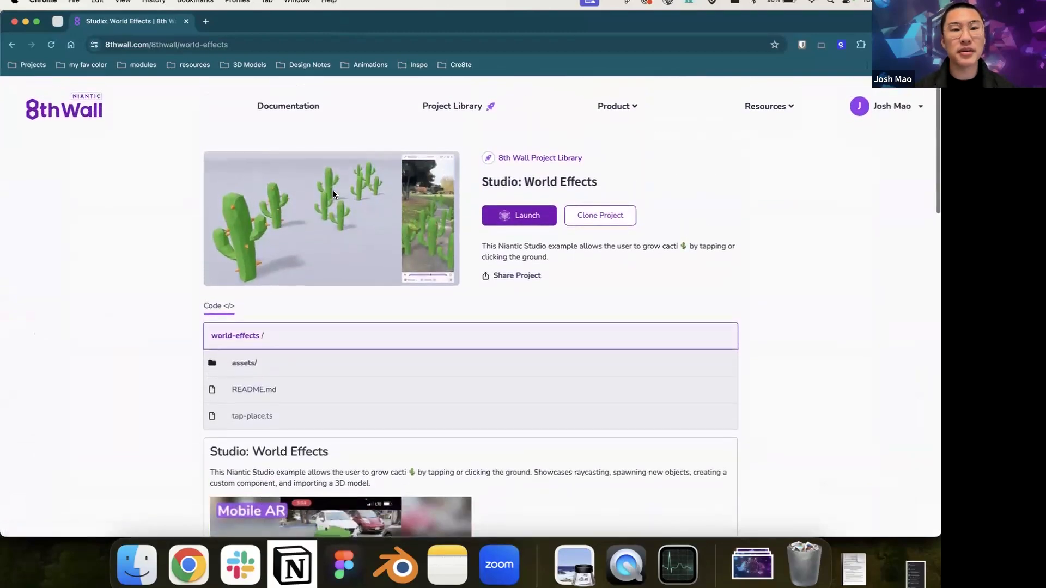
scroll(355, 259, down, 2)
scroll(407, 266, up, 2)
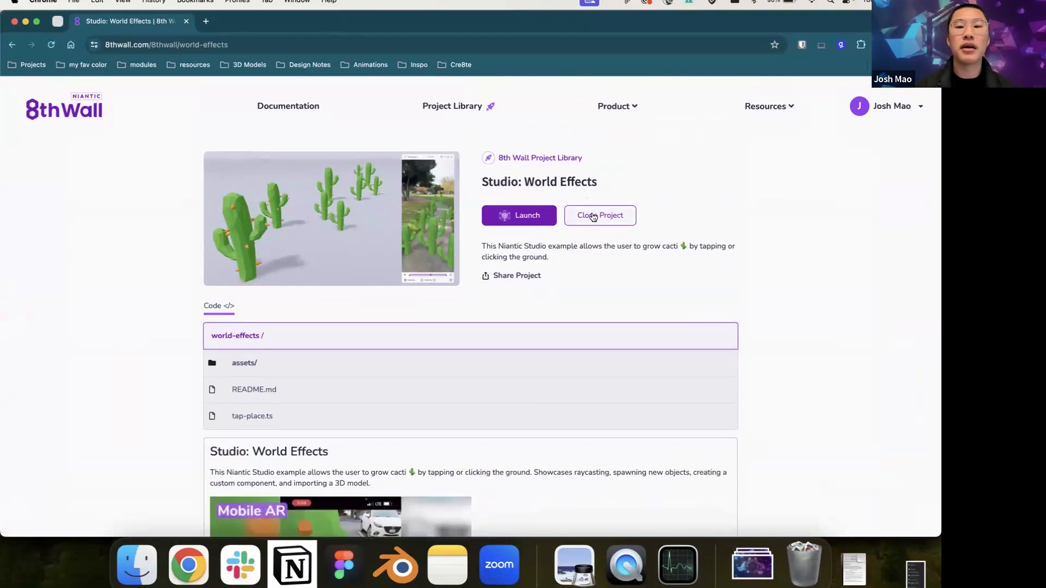
click(594, 217)
click(374, 312)
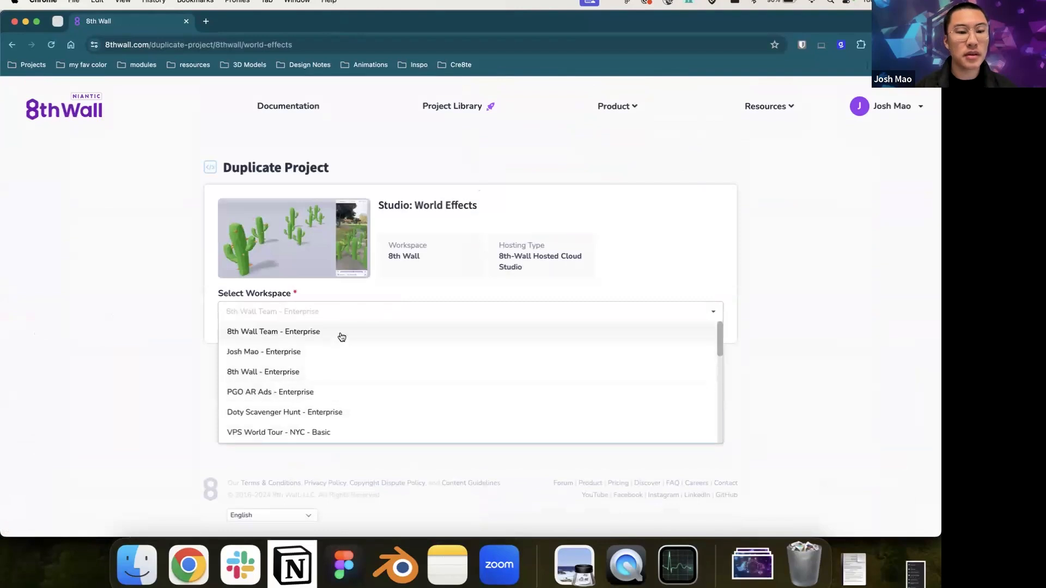
click(344, 337)
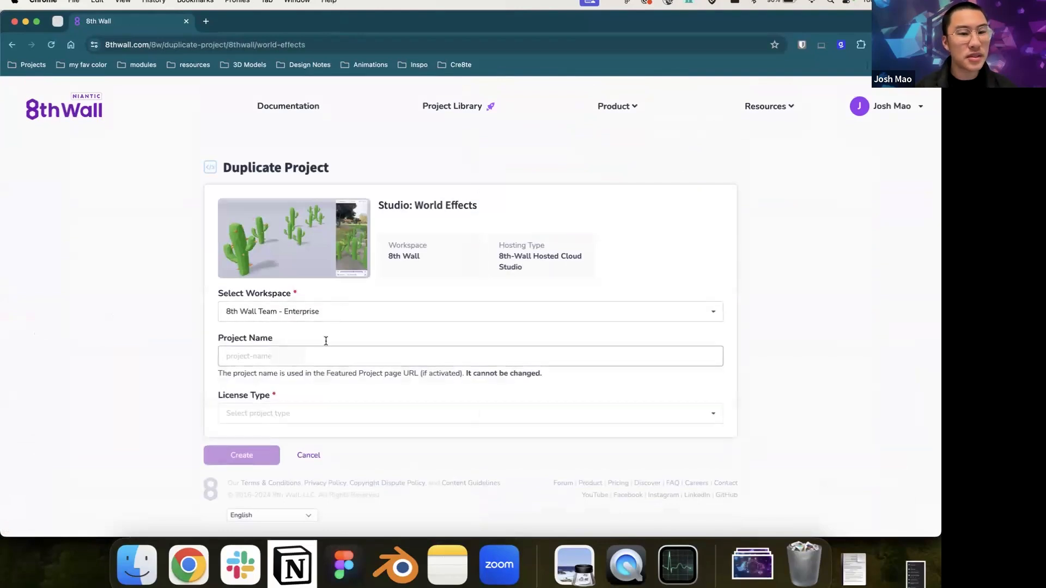
Step: Name the duplicate workshop-world-effects, set its license type to Demo Use, and create the project
click(334, 358)
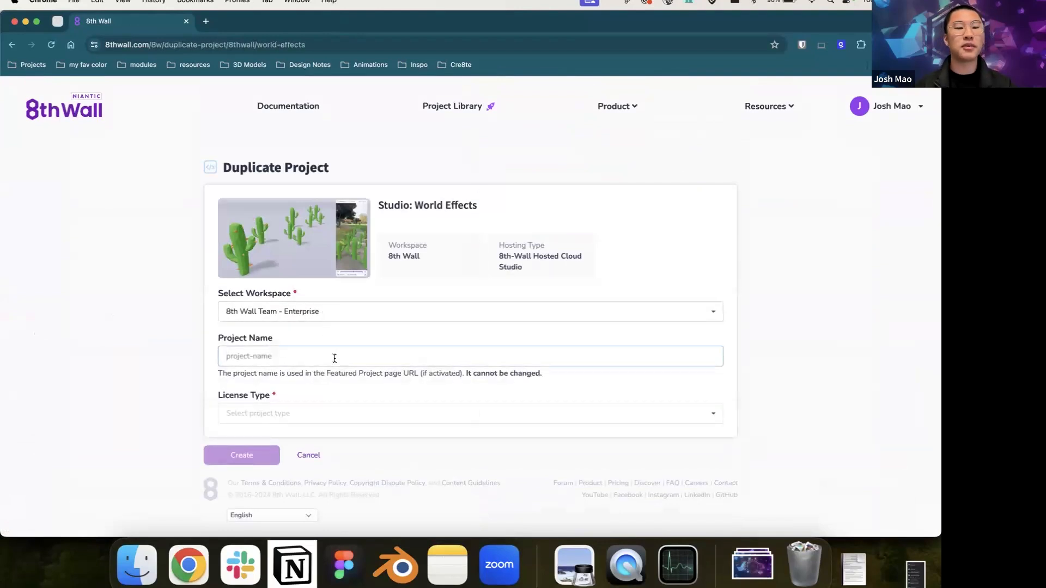
text(Workshop-world-effects)
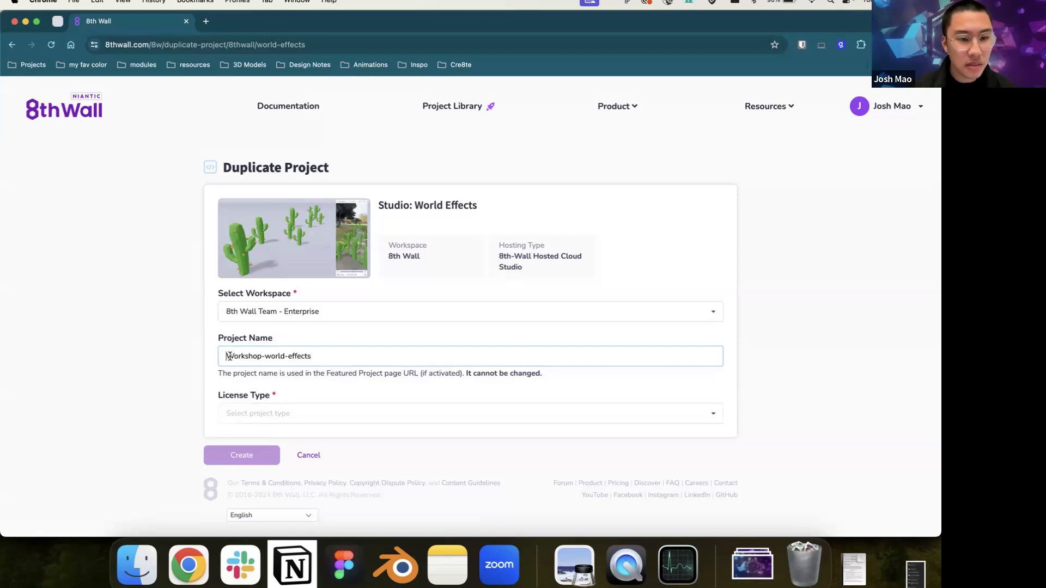
key(BackSpace)
text(w)
click(280, 414)
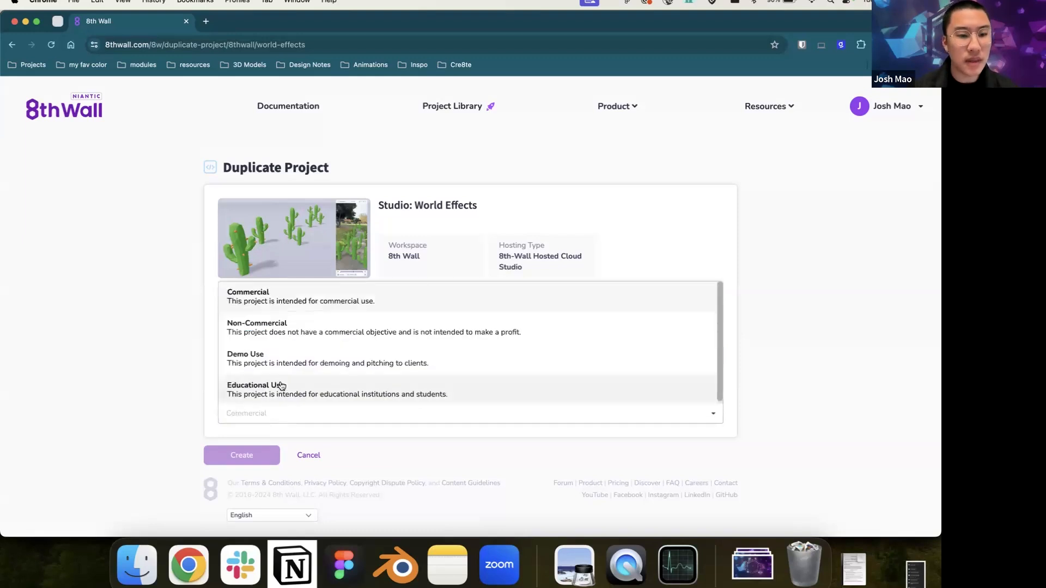
click(304, 372)
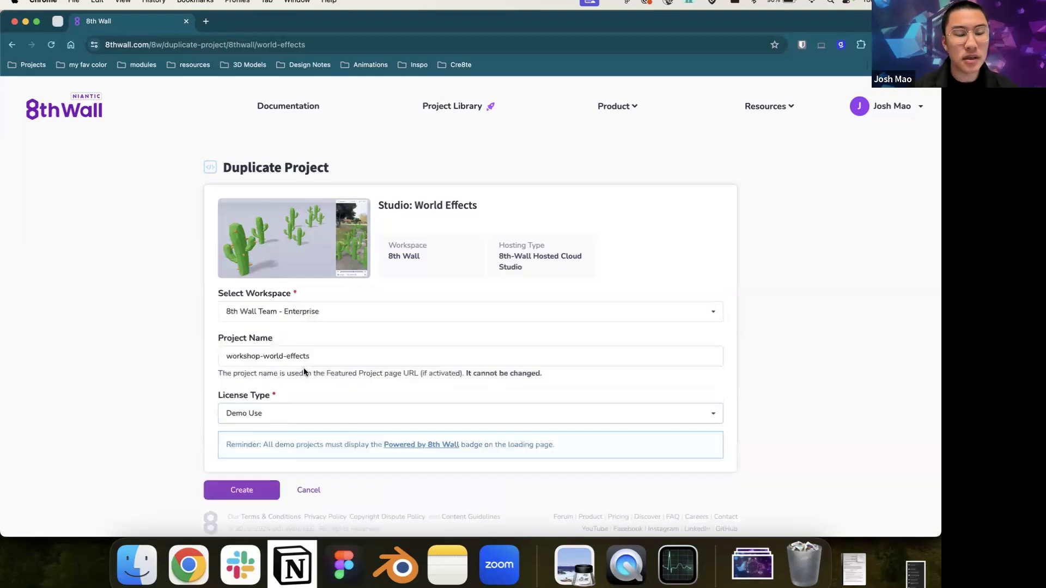
click(242, 490)
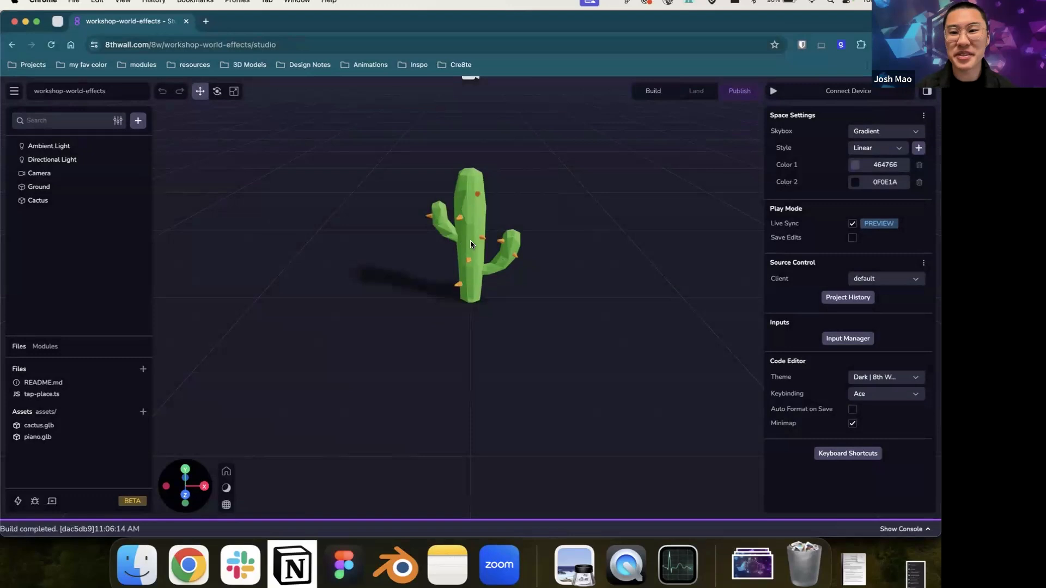
Step: Test the scene in the simulator by growing cacti across the sidewalk and grass, reload it, and close the simulator
scroll(469, 241, down, 3)
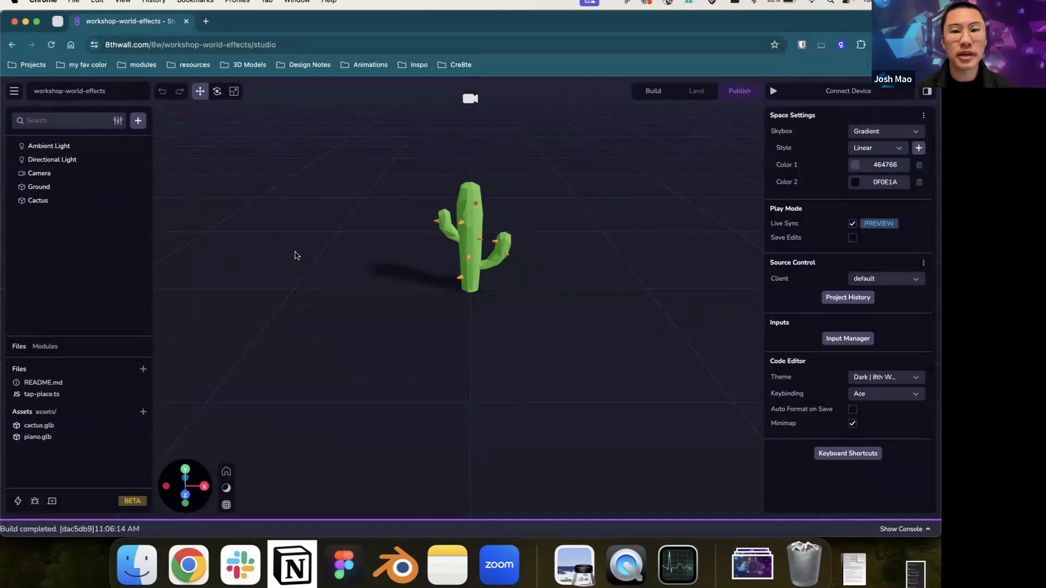
click(773, 91)
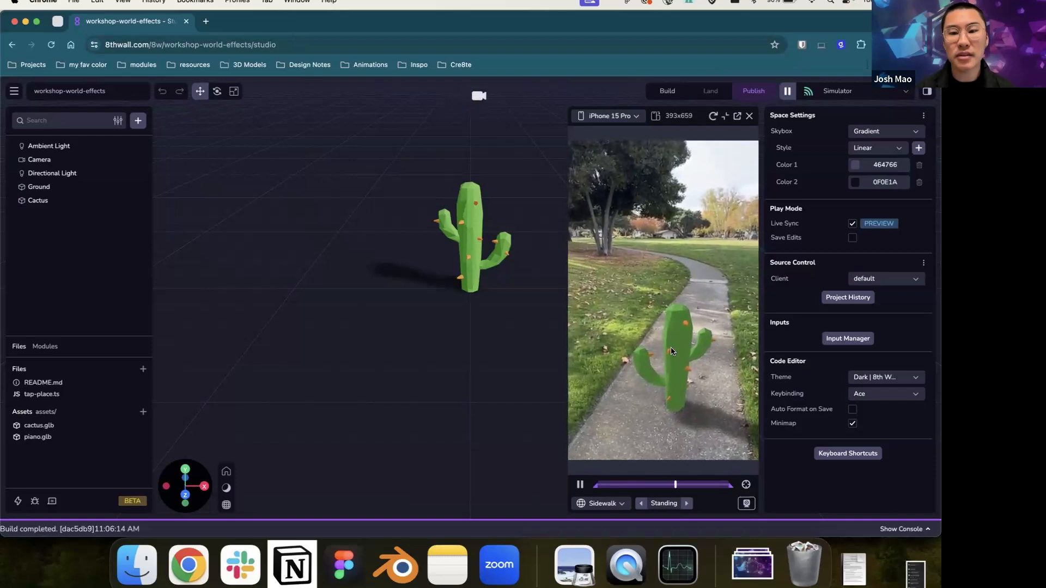
click(711, 309)
click(623, 300)
click(668, 269)
click(692, 262)
click(676, 277)
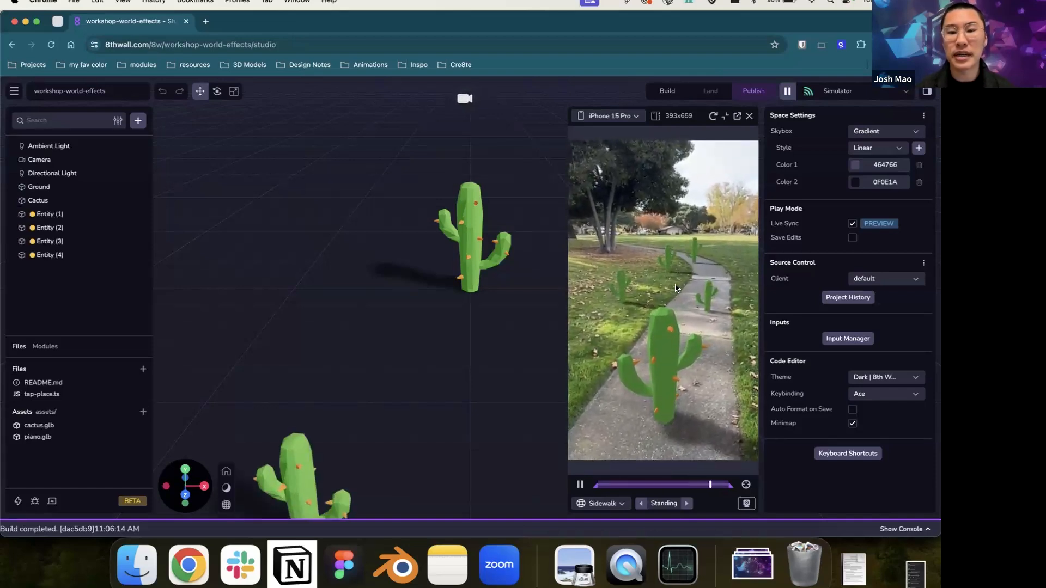
click(591, 329)
click(614, 306)
click(640, 307)
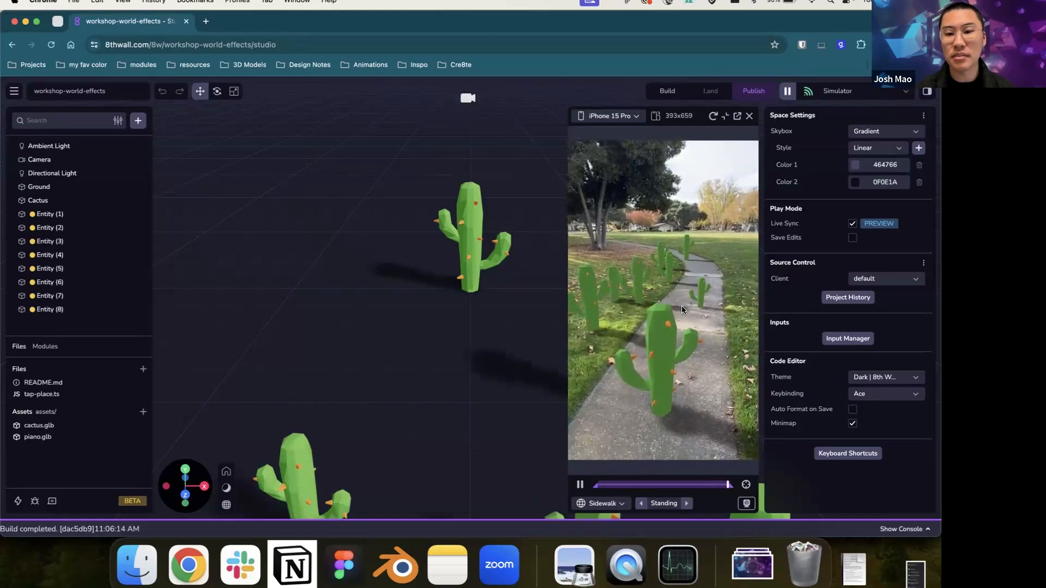
click(682, 305)
click(723, 348)
click(636, 364)
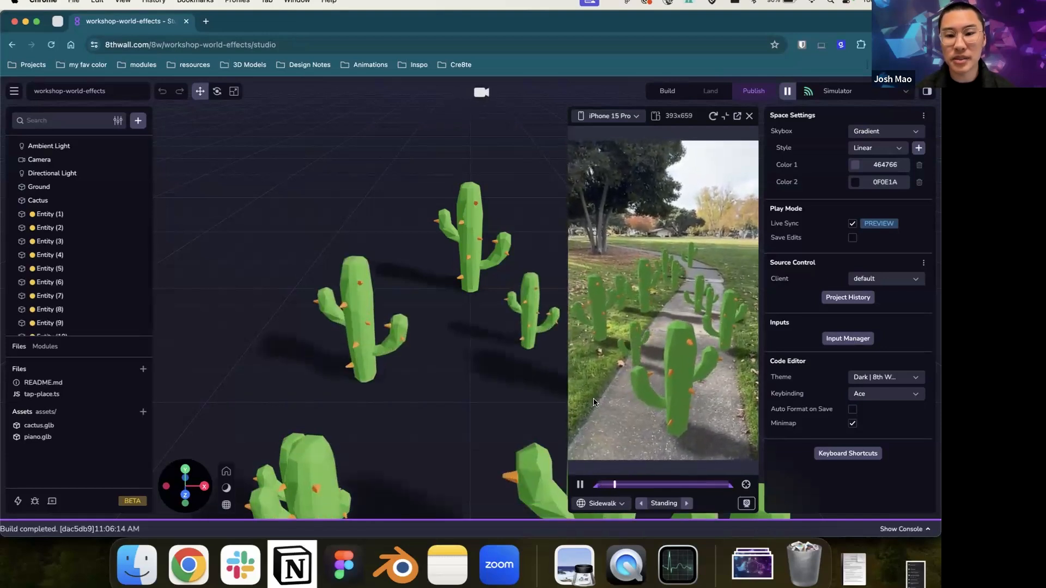
click(644, 343)
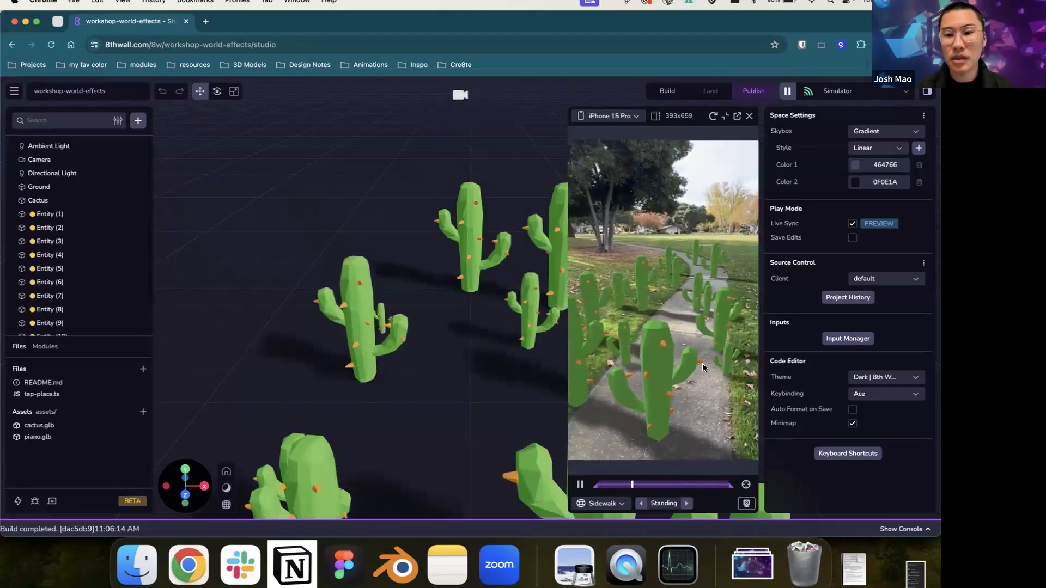
click(665, 325)
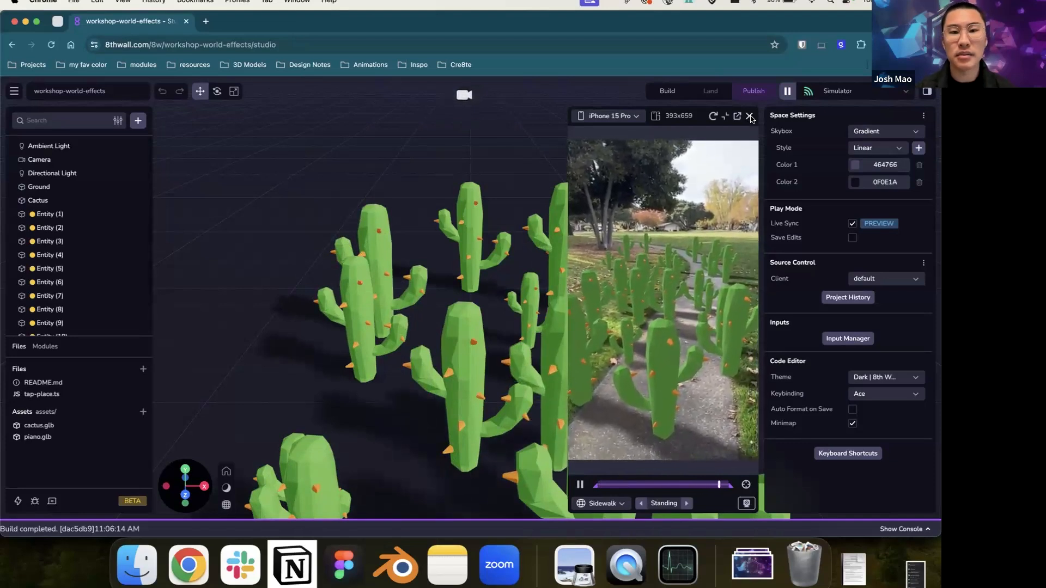
click(714, 116)
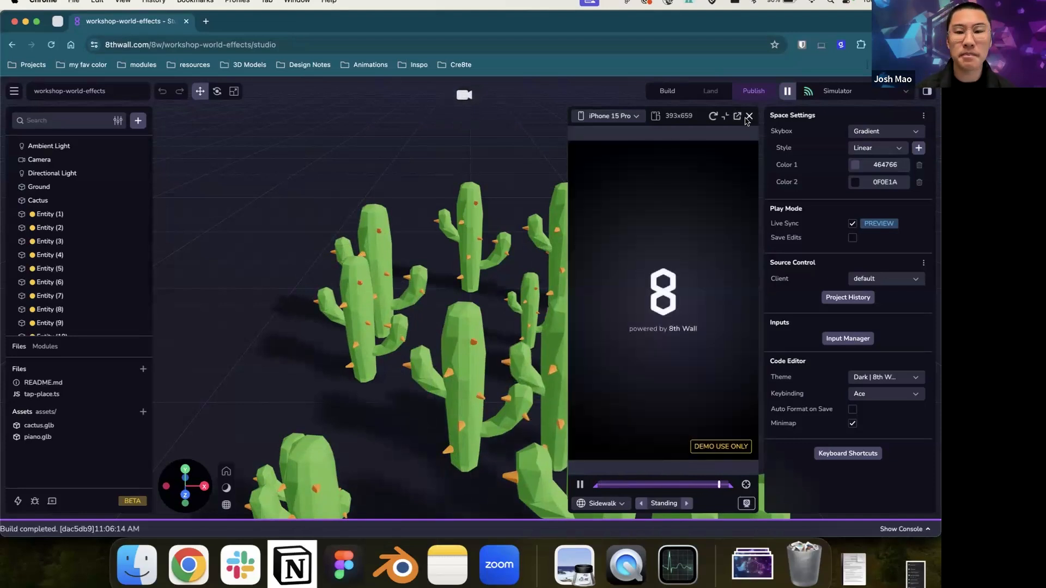
click(749, 117)
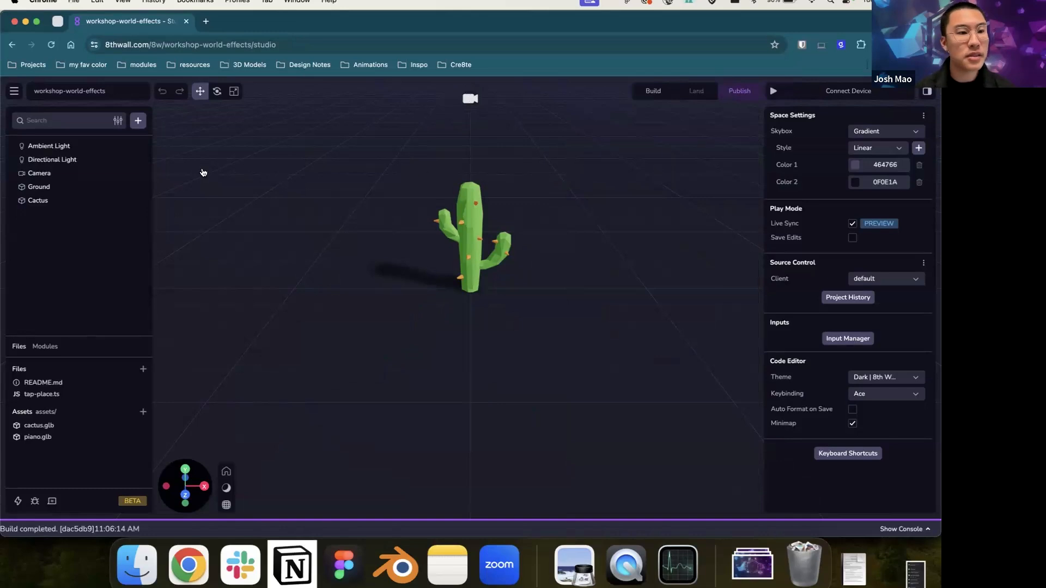
Step: Inspect the Camera's type choices and its mobile and desktop mode options, keeping World and 3D
click(67, 175)
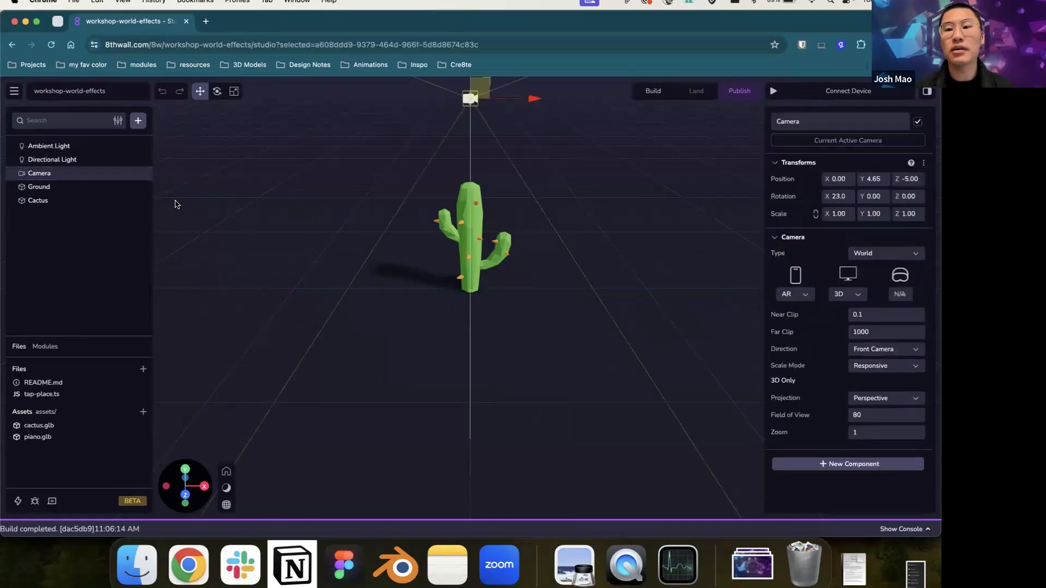
click(877, 254)
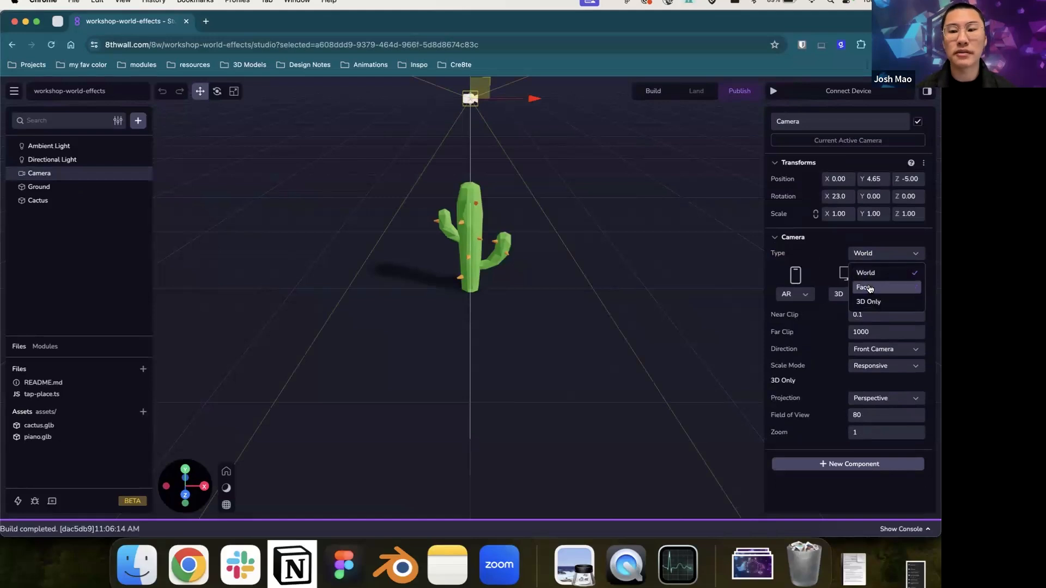
click(879, 253)
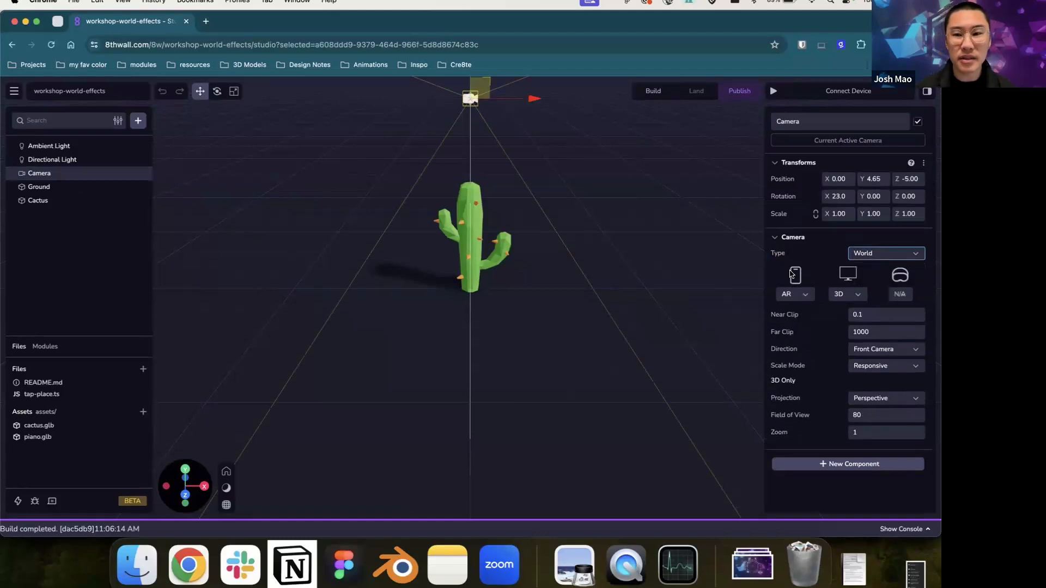
click(802, 297)
click(802, 297)
click(846, 297)
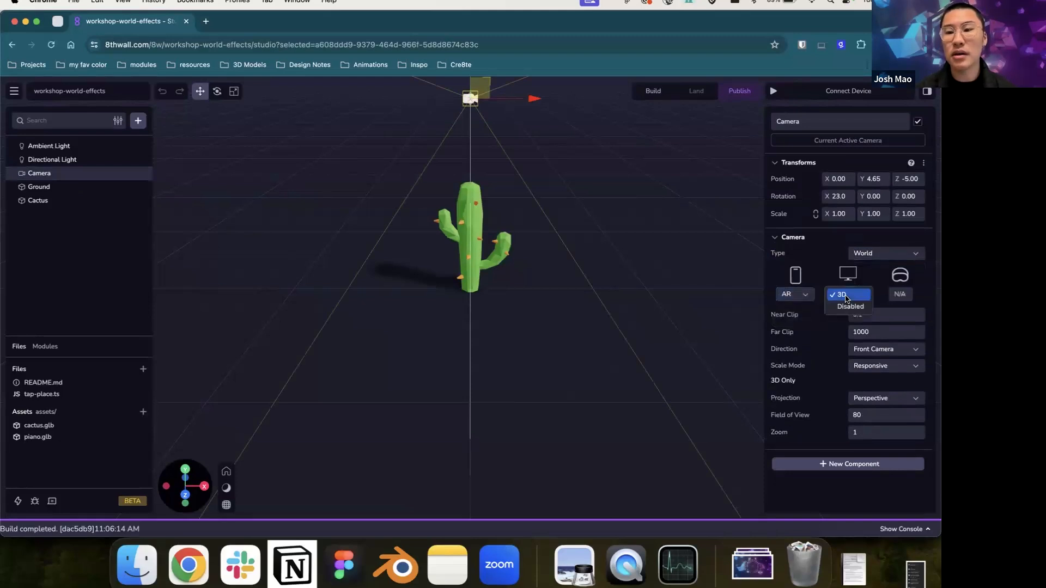
click(846, 295)
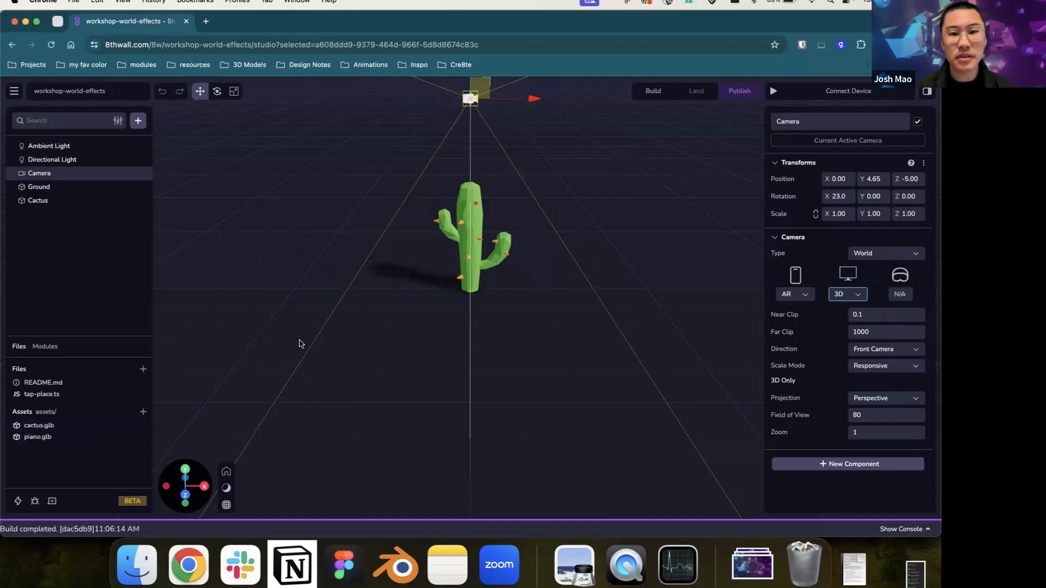
Step: Delete the Cactus from the scene and add the piano.glb asset in its place
click(472, 208)
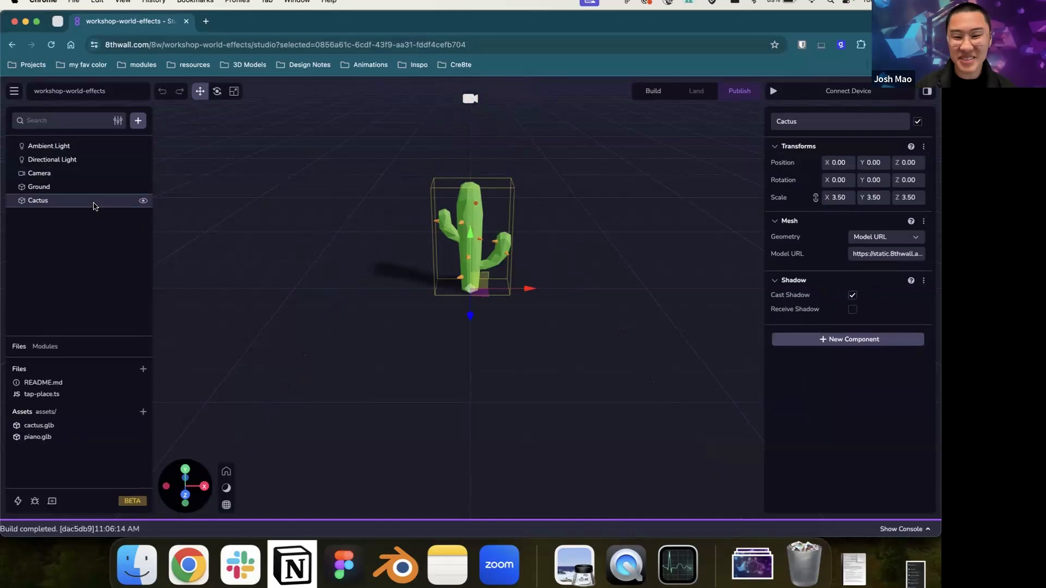
key(Delete)
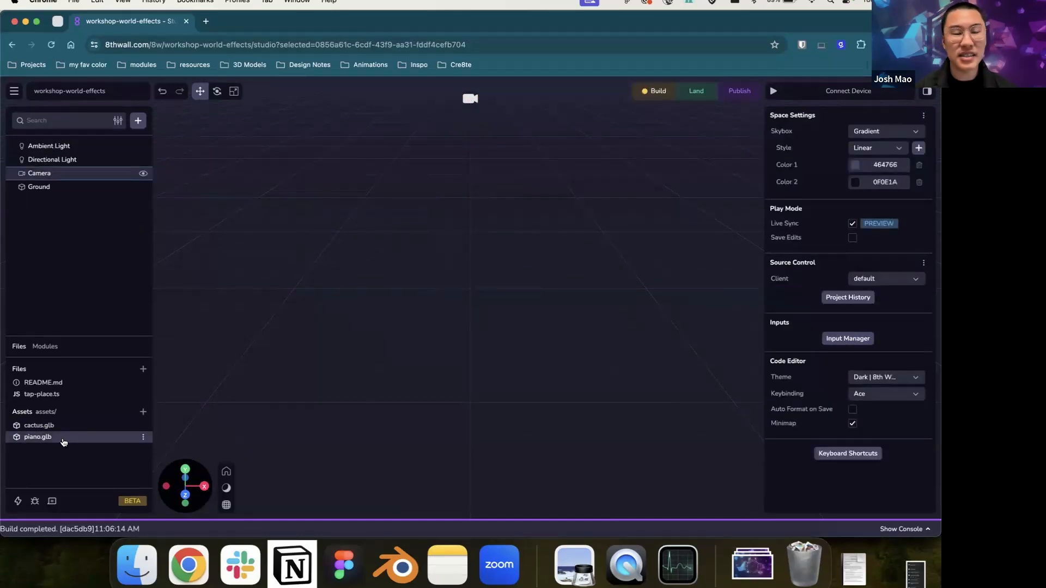
drag(41, 439, 105, 262)
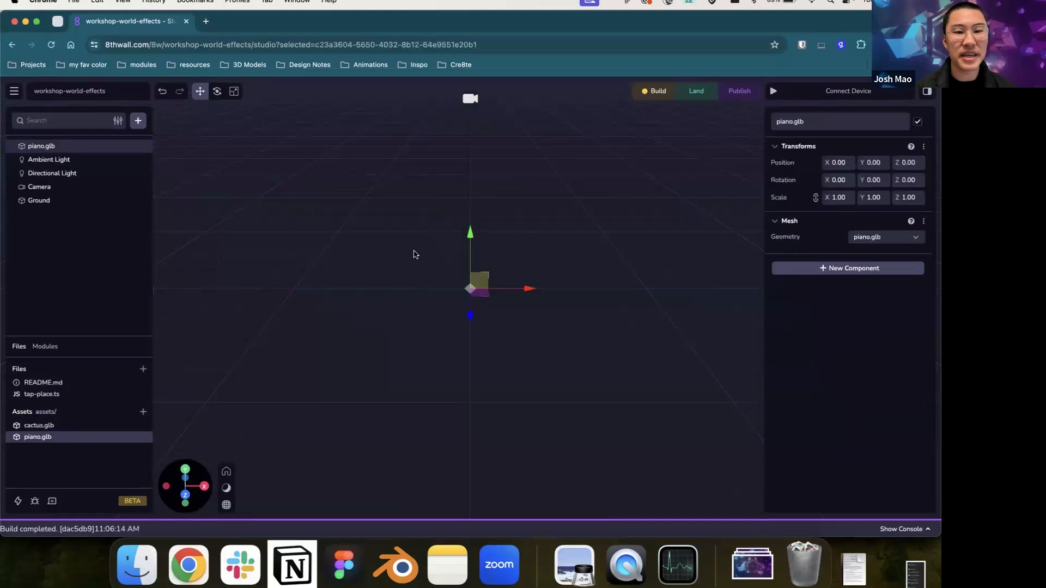
scroll(473, 286, up, 4)
mouse_move(588, 317)
mouse_down()
mouse_move(588, 306)
mouse_move(614, 319)
mouse_move(511, 325)
mouse_move(630, 317)
mouse_move(551, 332)
mouse_move(598, 333)
mouse_up()
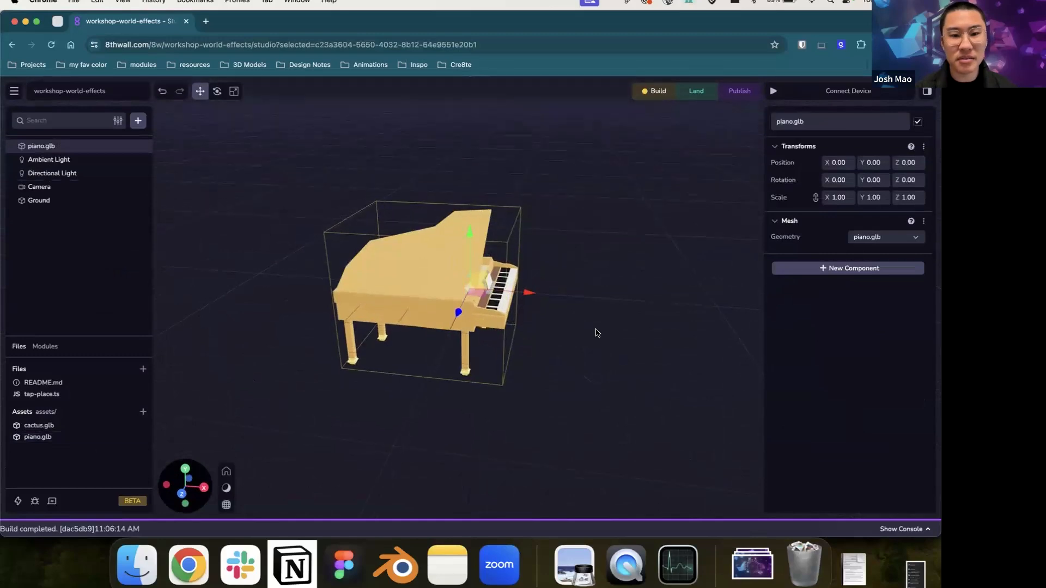
Step: Raise the piano to about Y 1.45 and shift it along X to about 0.947
drag(470, 227, 469, 156)
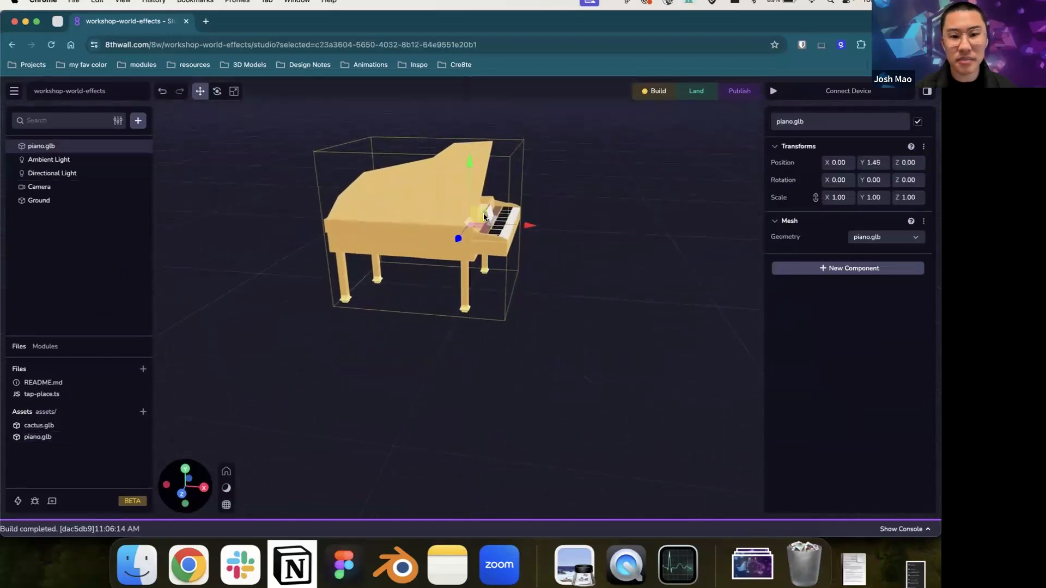
mouse_move(556, 399)
mouse_down()
mouse_move(528, 369)
mouse_move(547, 411)
mouse_up()
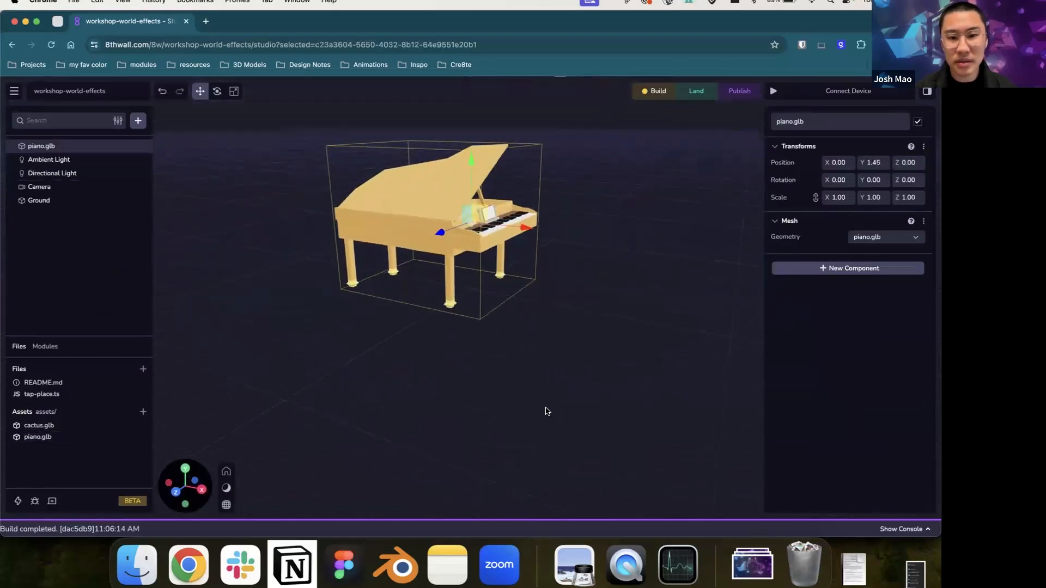
drag(533, 233, 577, 235)
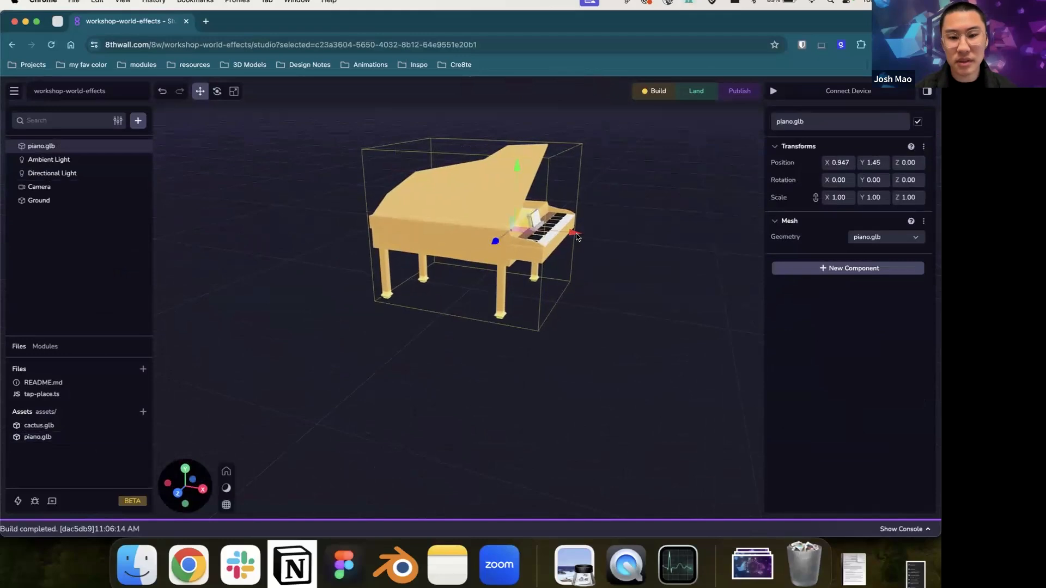
drag(483, 361, 522, 373)
scroll(510, 246, down, 4)
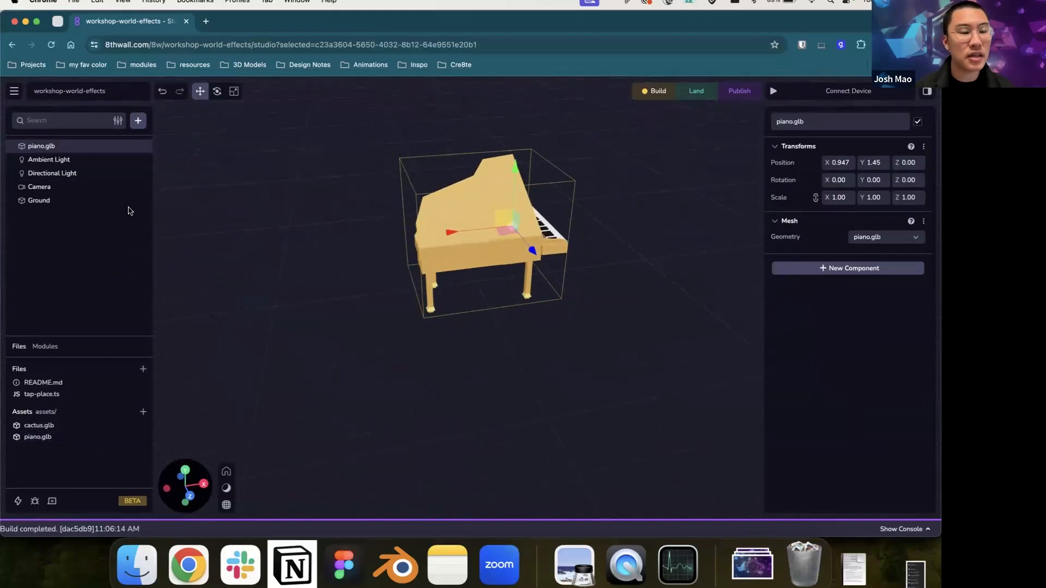
Step: Examine the Ground's Tap Place component and its tap-place.ts script, including the componentsForClone list, and close the script
click(83, 201)
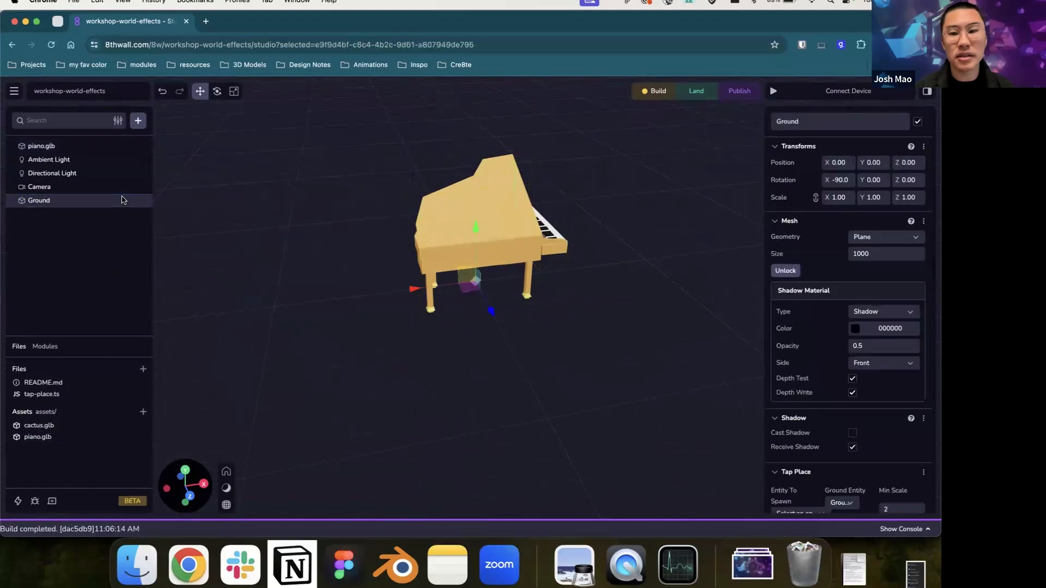
scroll(827, 268, down, 2)
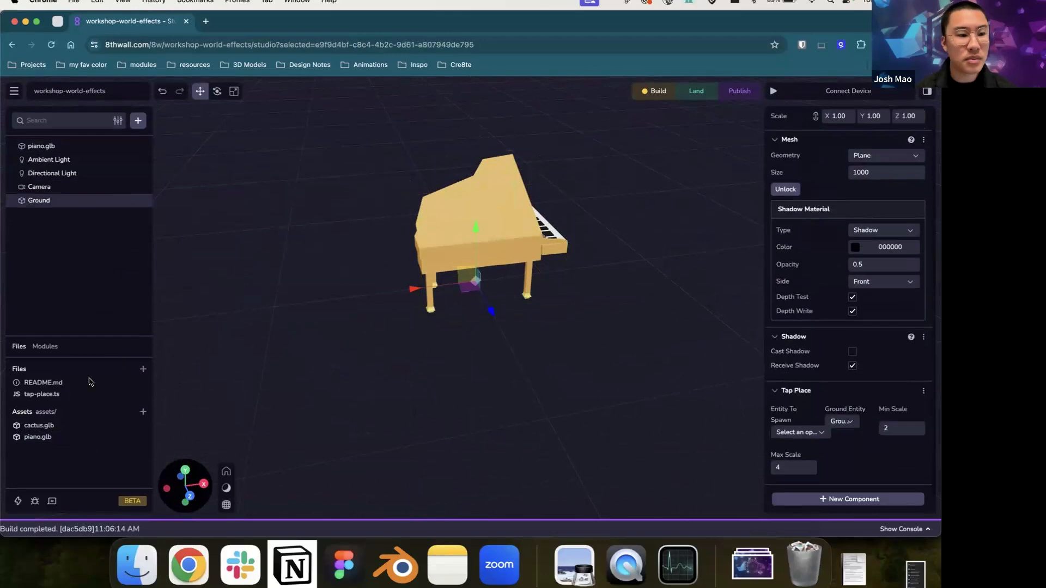
click(76, 394)
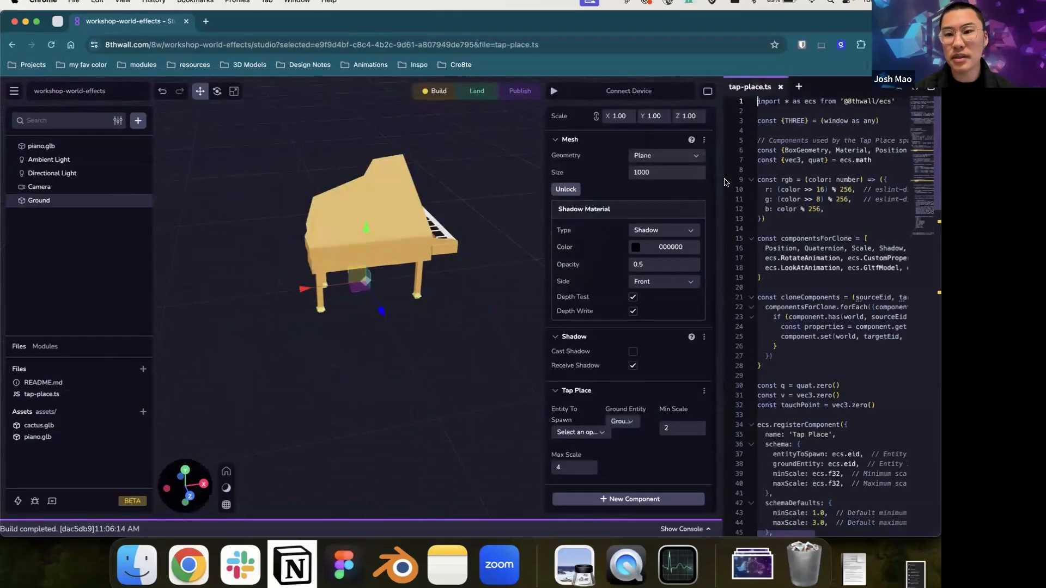
drag(723, 179, 479, 201)
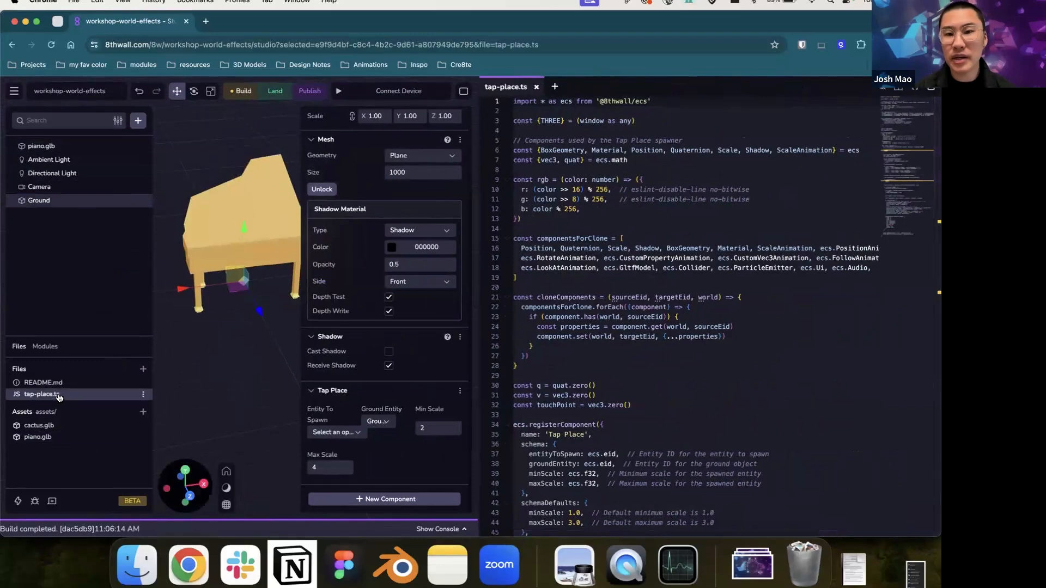
scroll(596, 180, down, 3)
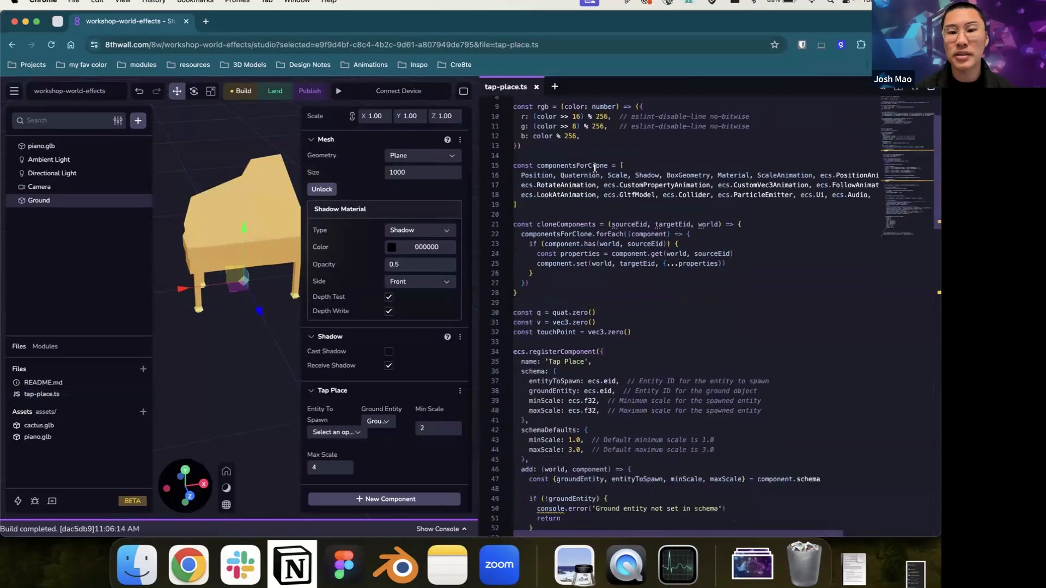
scroll(601, 206, up, 3)
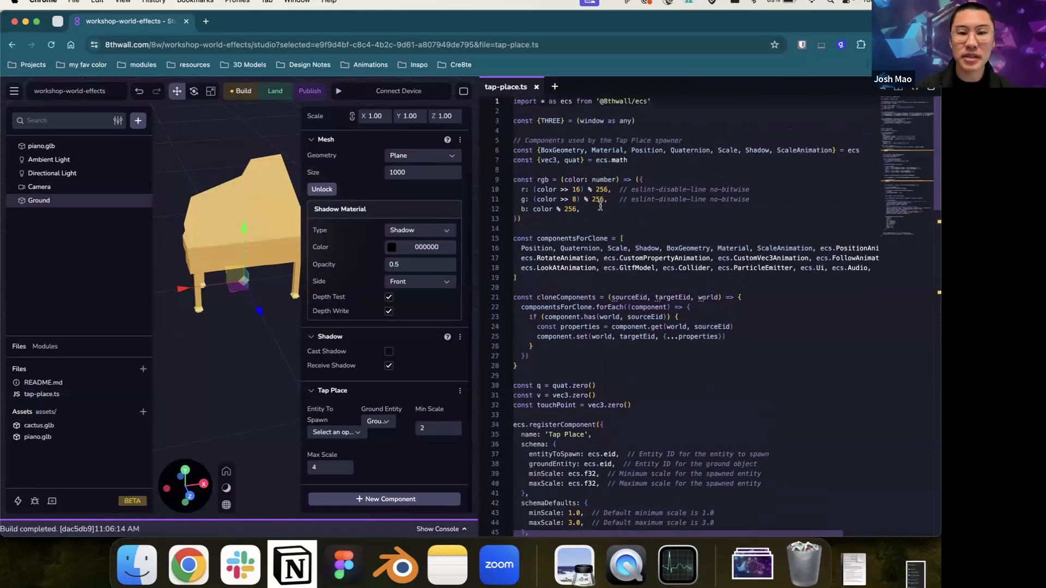
scroll(601, 206, down, 5)
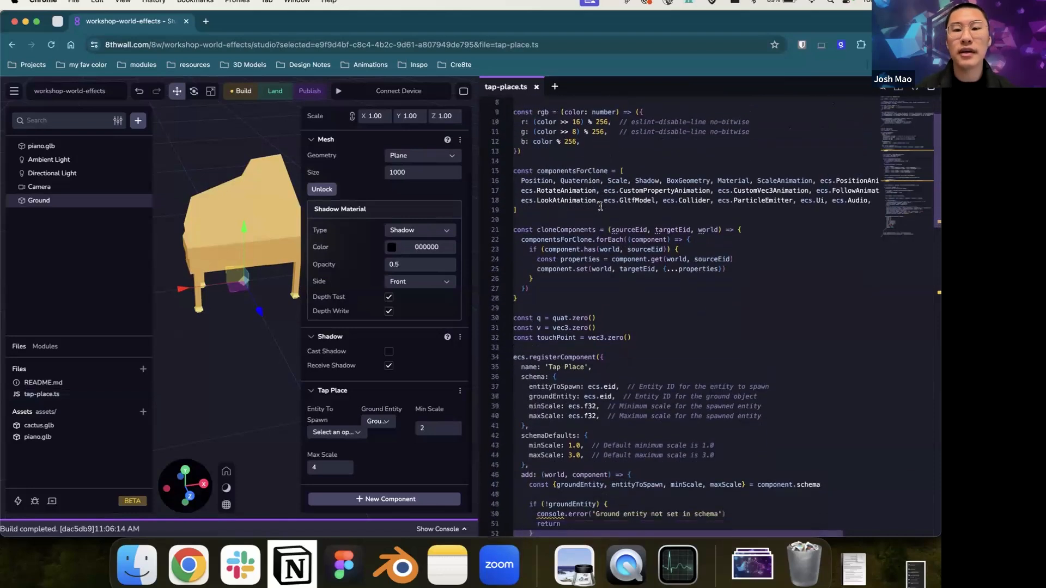
scroll(601, 206, up, 1)
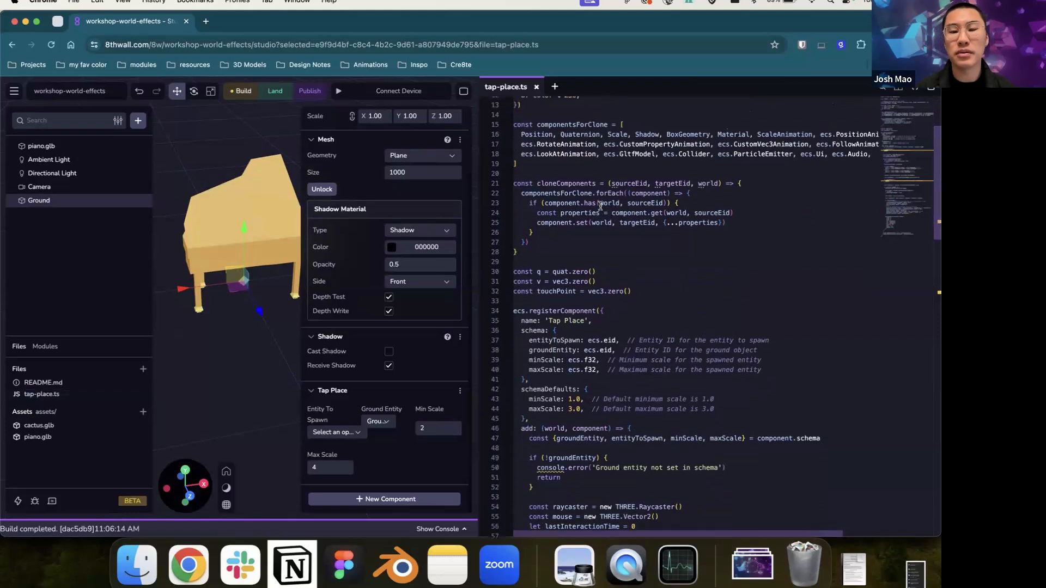
scroll(600, 206, up, 3)
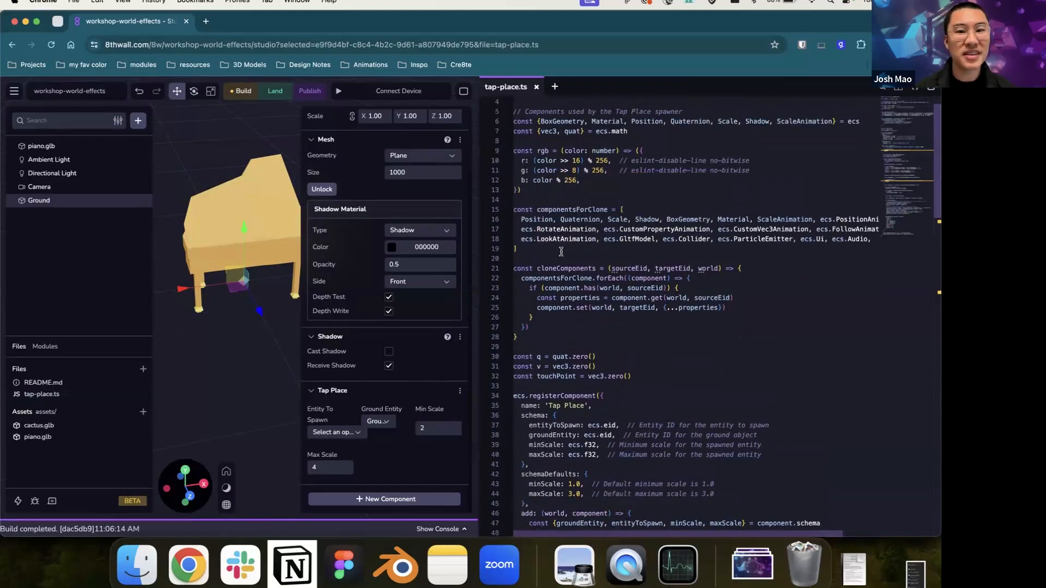
drag(513, 209, 572, 252)
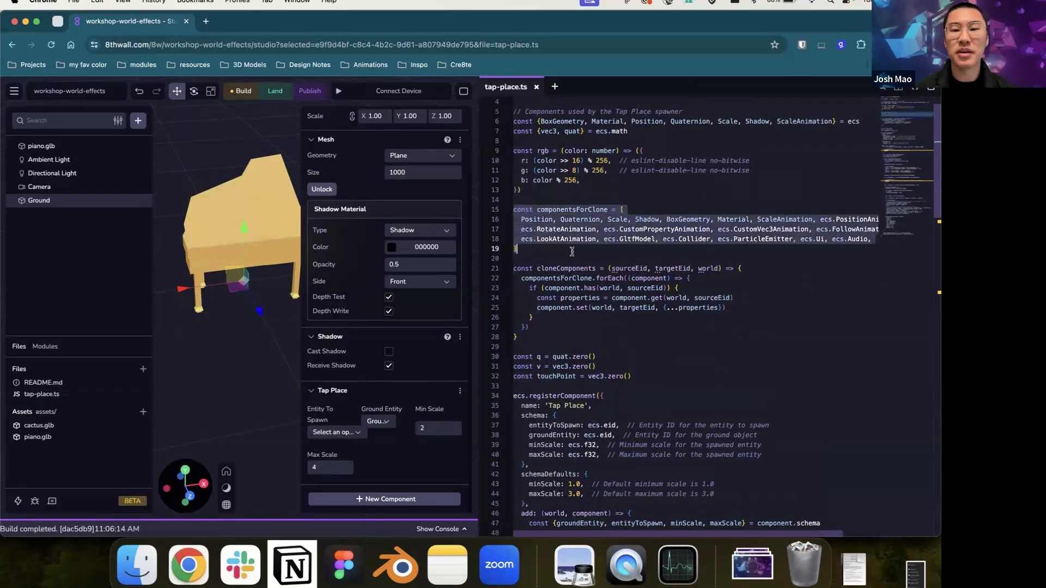
click(569, 251)
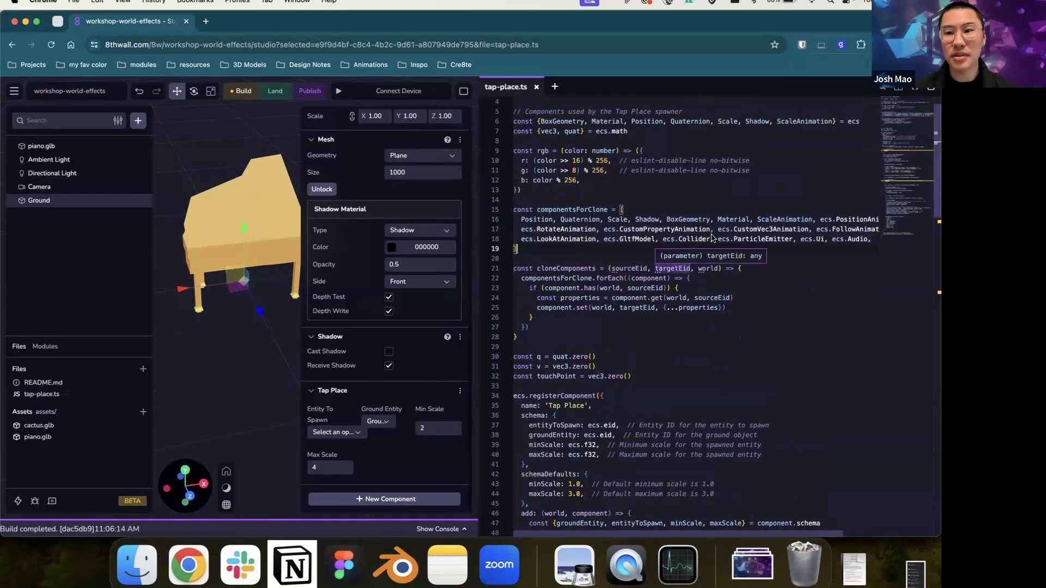
click(537, 89)
Step: In the Ground's Tap Place component, set Entity To Spawn to piano.glb, Min Scale to 1 and Max Scale to 2.75
click(518, 227)
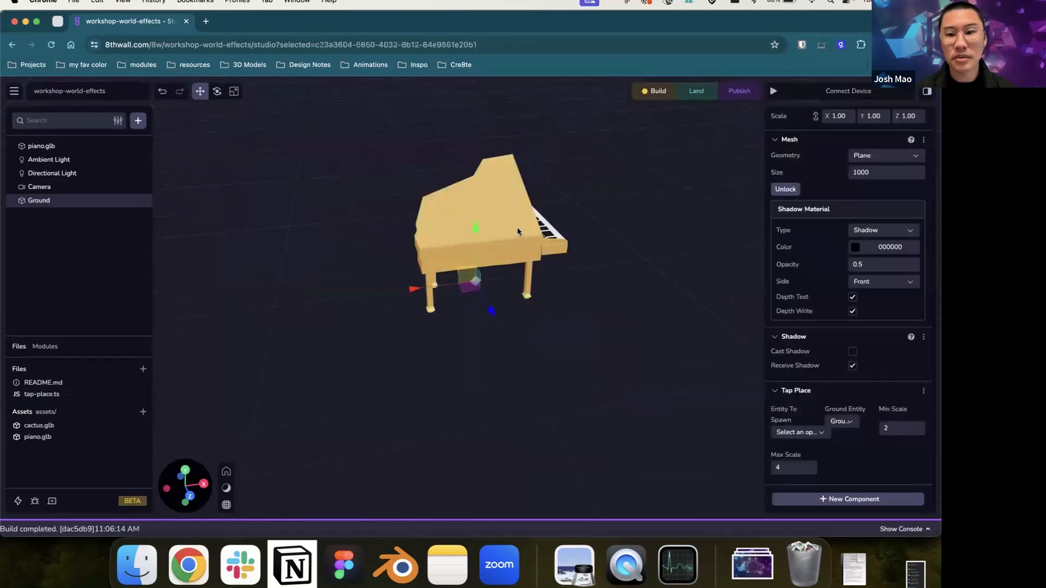
click(42, 201)
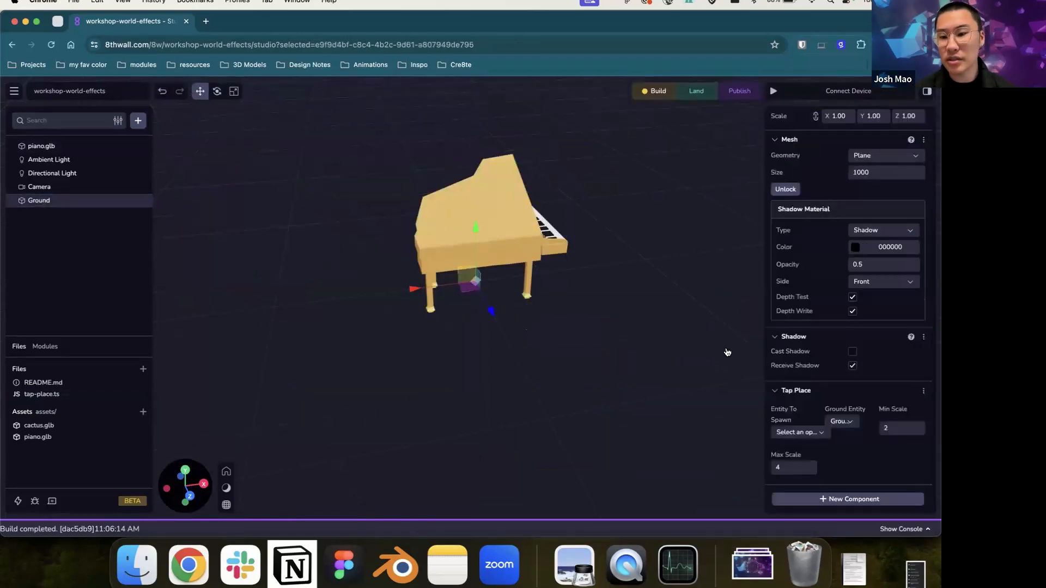
click(804, 435)
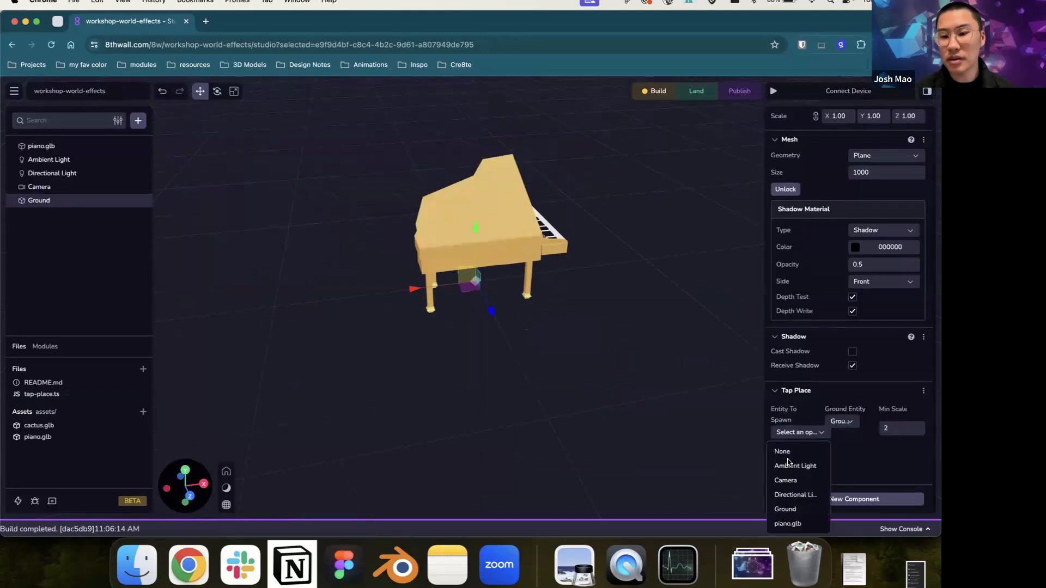
click(795, 524)
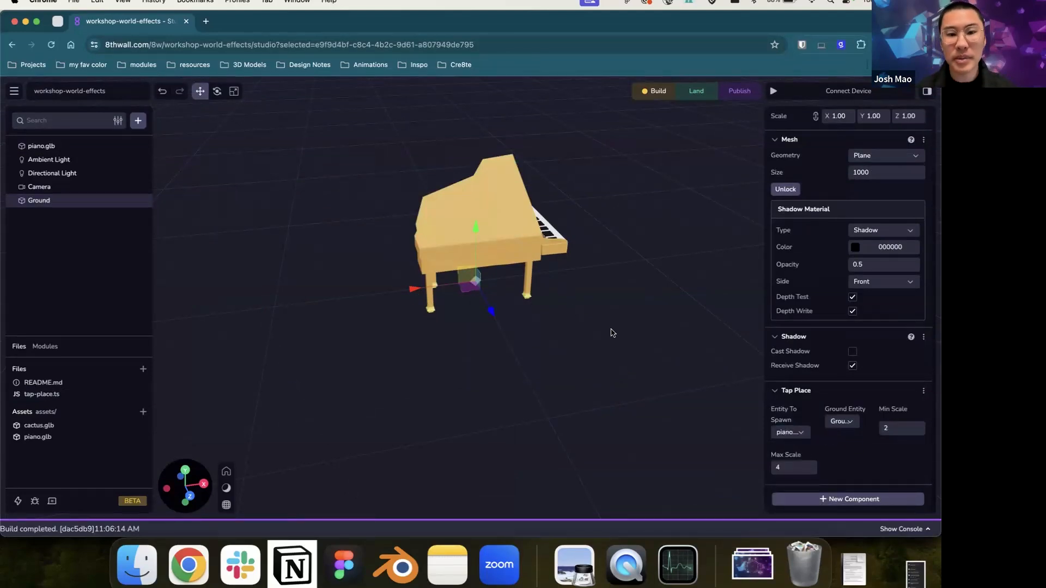
click(888, 429)
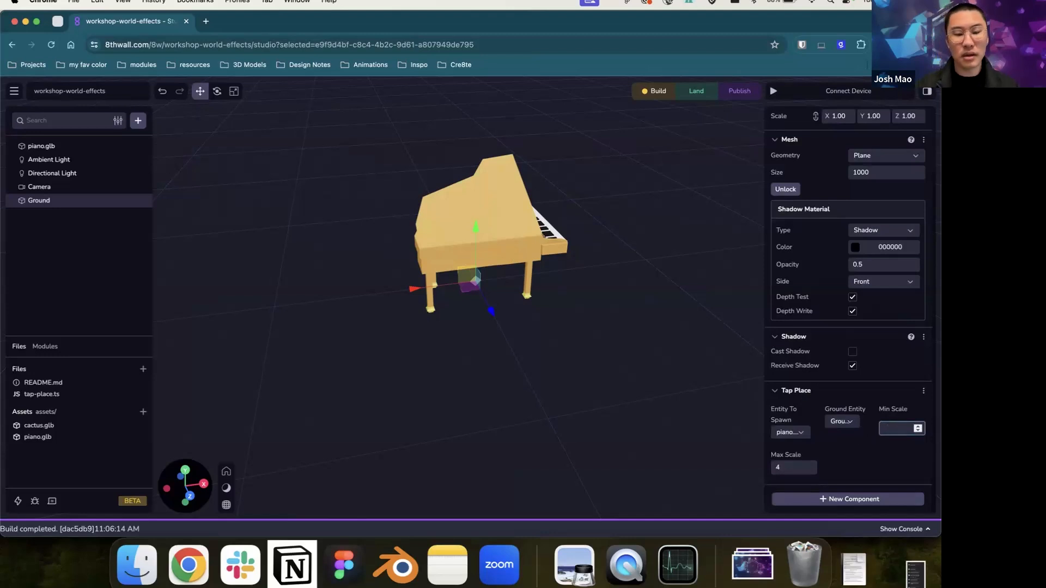
text(11)
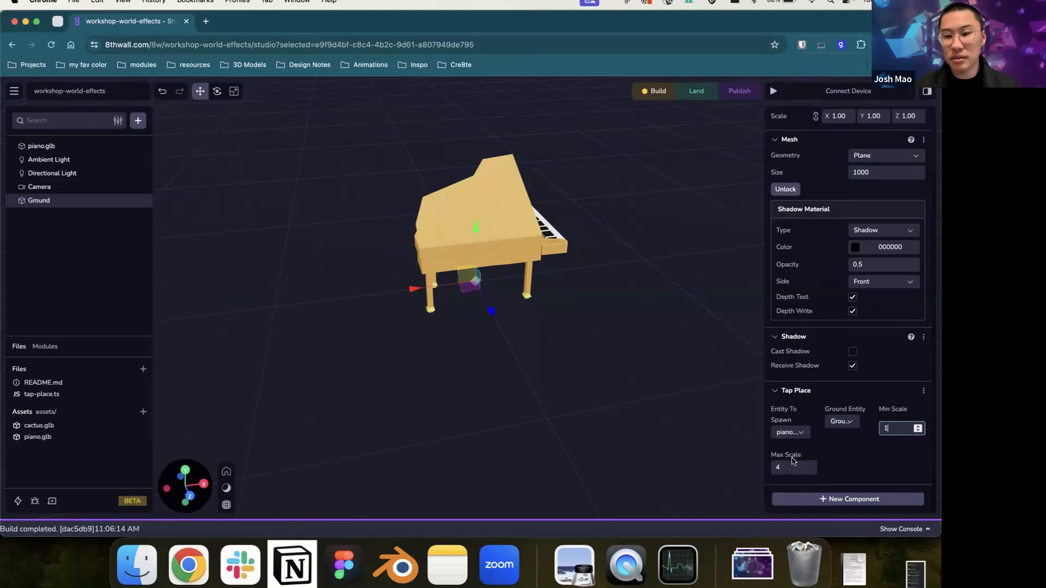
click(784, 469)
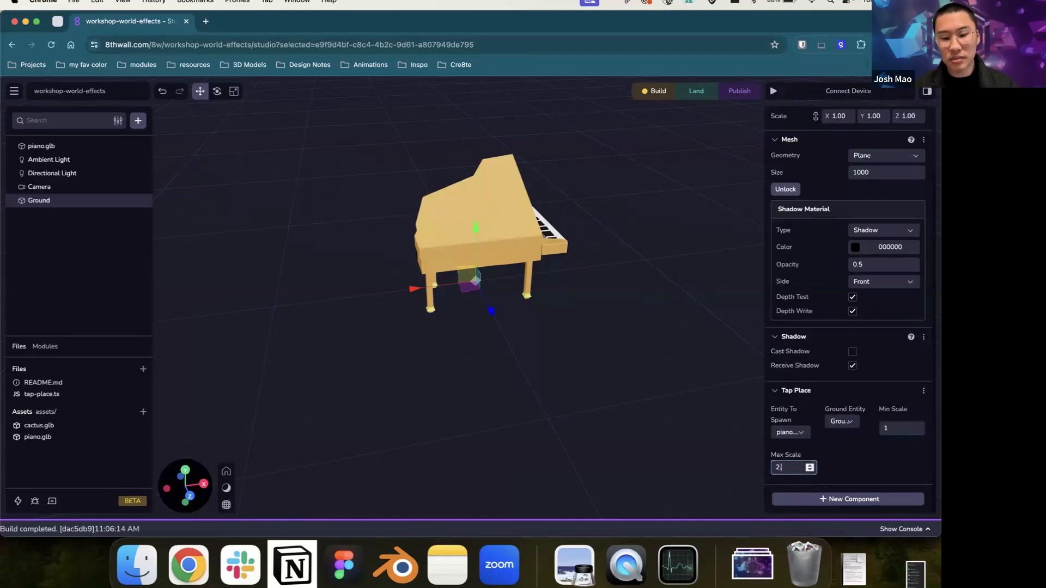
Step: Build the project, test it in the simulator by spawning several pianos along the sidewalk and grass, and close the simulator
click(649, 97)
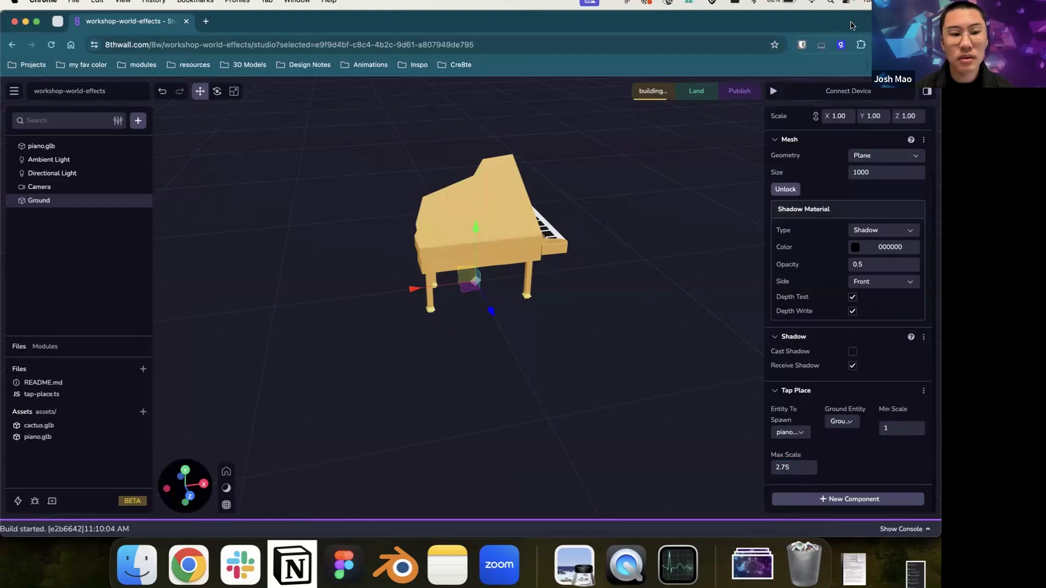
click(772, 90)
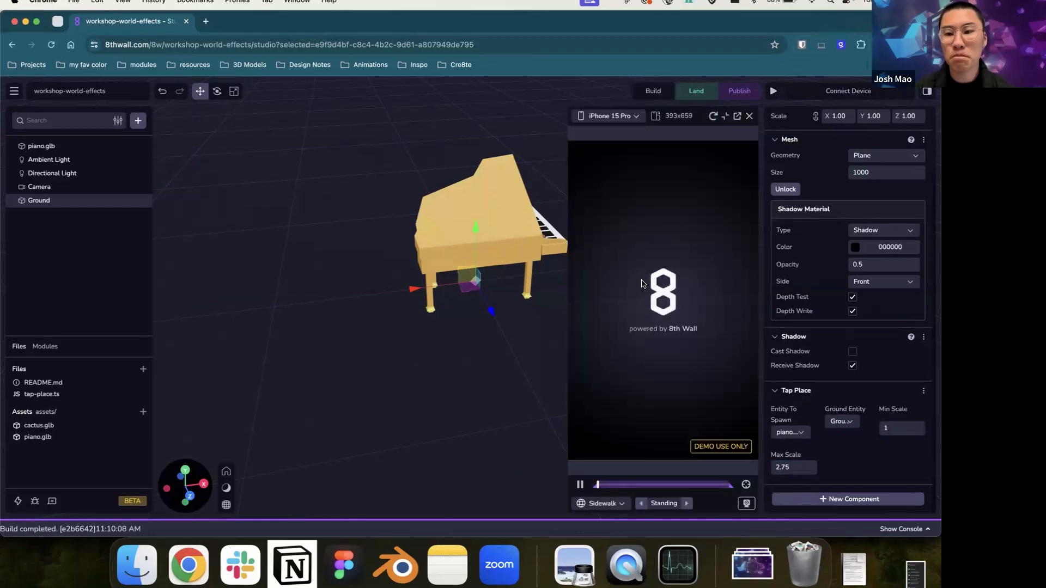
click(672, 313)
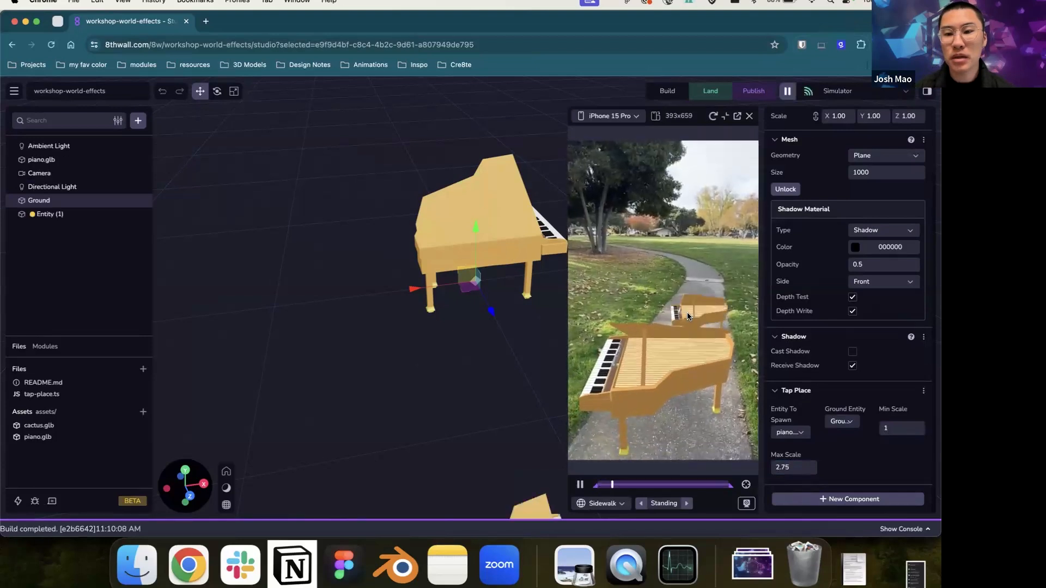
click(612, 304)
click(642, 264)
click(577, 273)
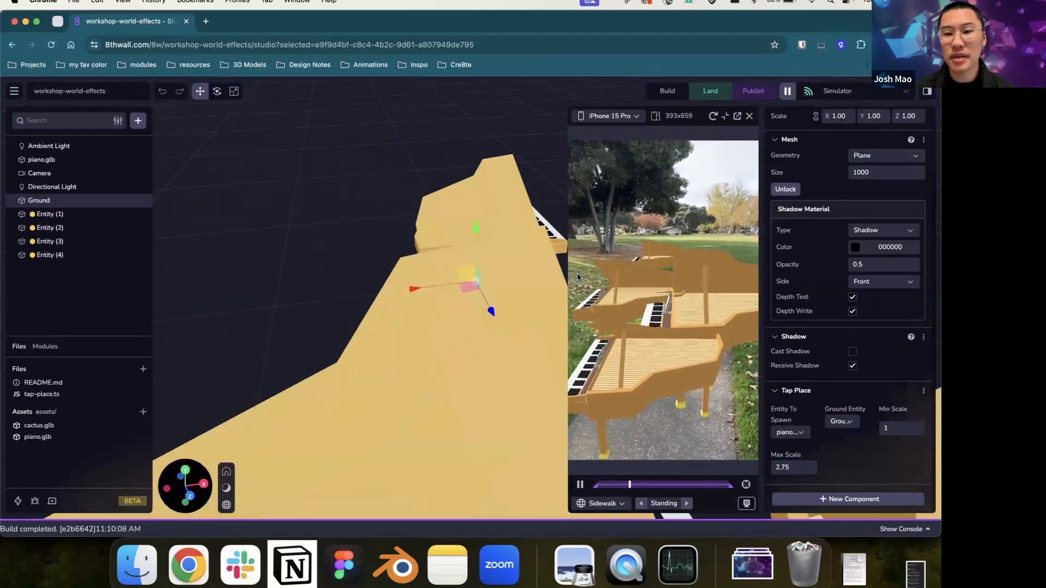
click(730, 269)
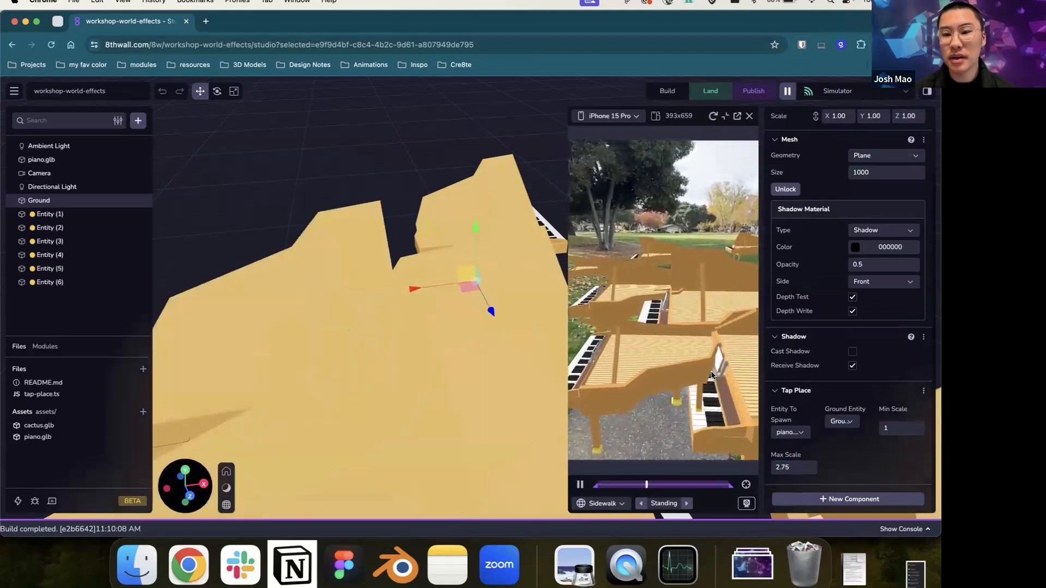
click(711, 371)
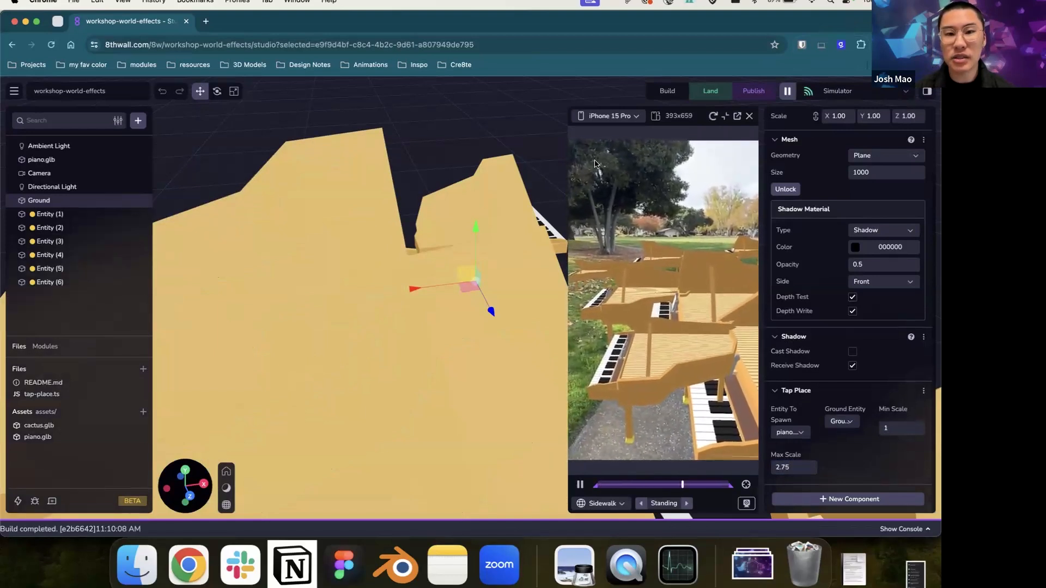
click(750, 116)
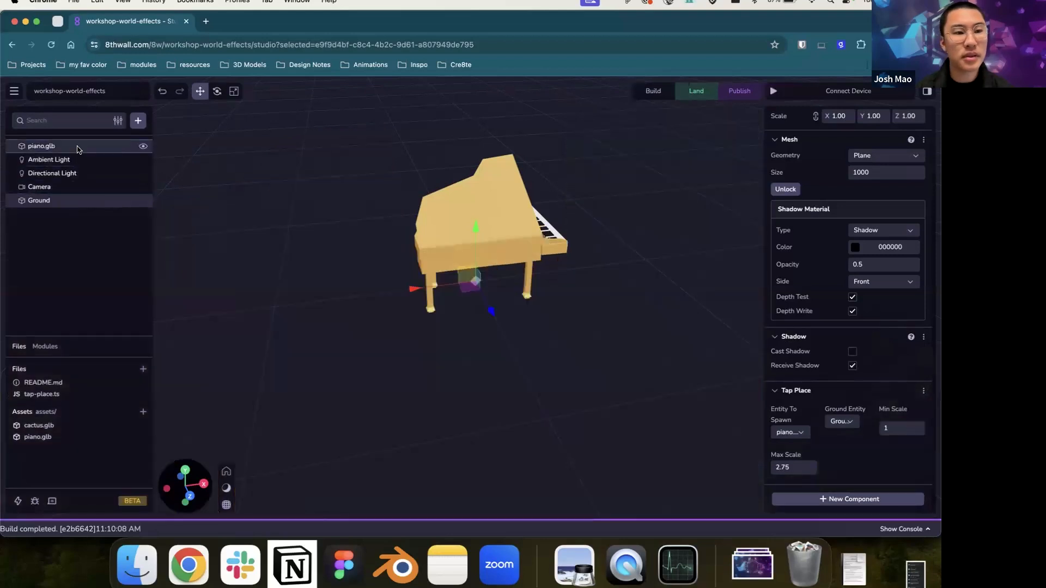
Step: Add a Shadow component to the piano.glb object
click(474, 296)
click(842, 269)
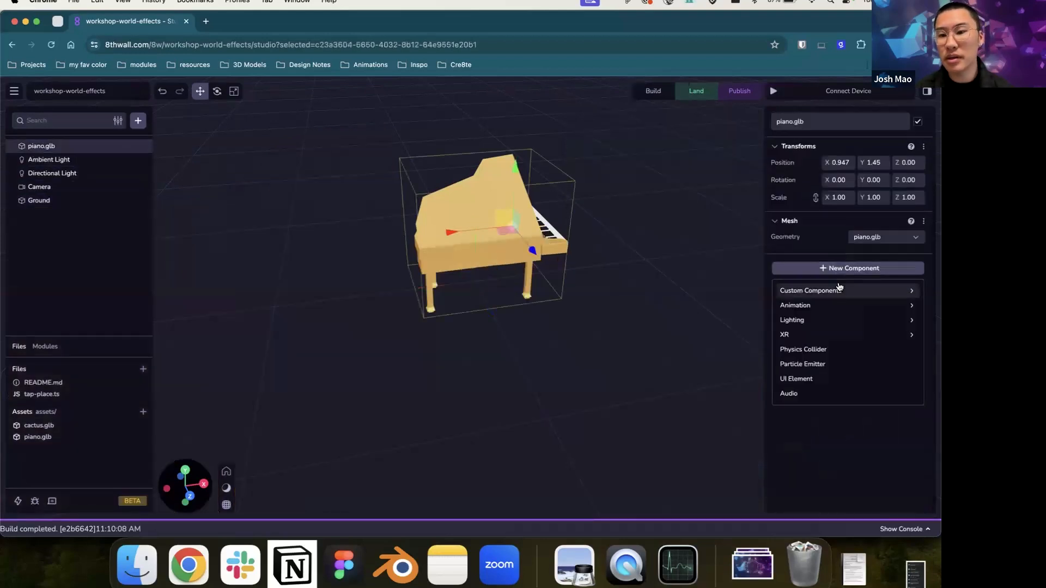
mouse_move(831, 327)
click(702, 345)
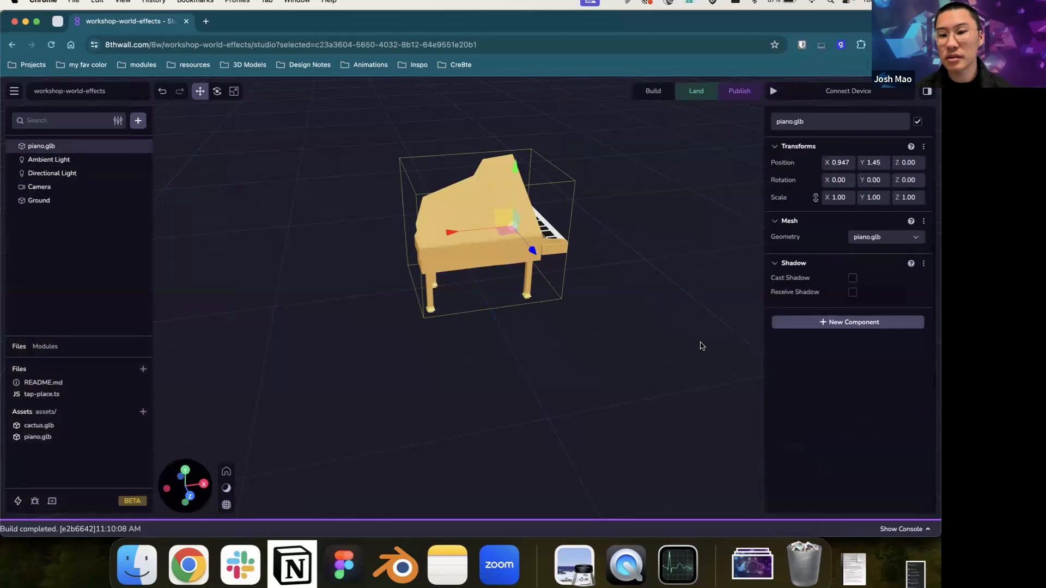
Step: Enable Cast Shadow on the piano.glb object and run the scene in the simulator
click(853, 278)
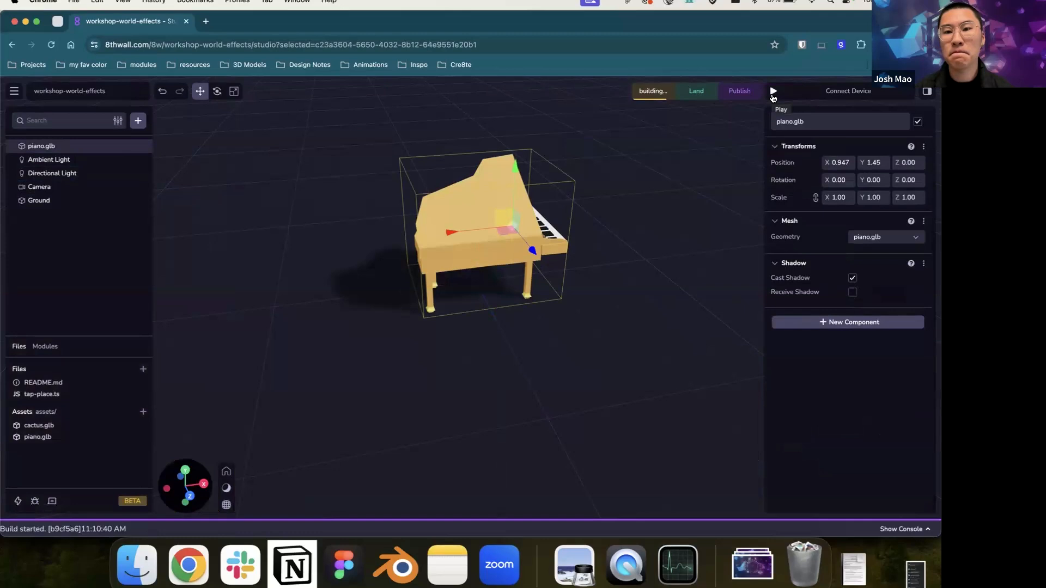
click(773, 92)
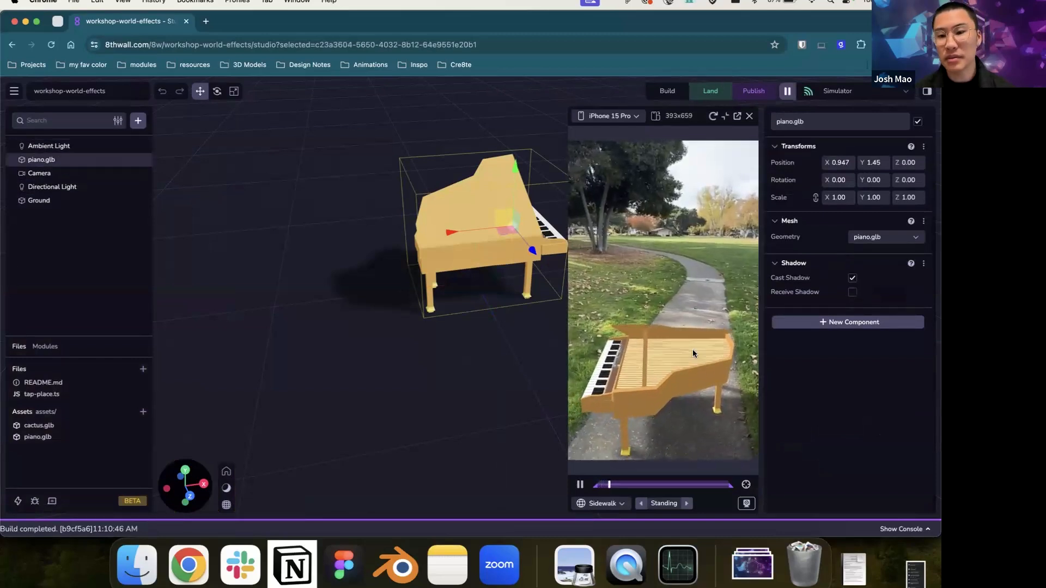
Step: Test the piano shadows by spawning several pianos at different spots in the simulated Sidewalk scene
click(714, 286)
click(612, 291)
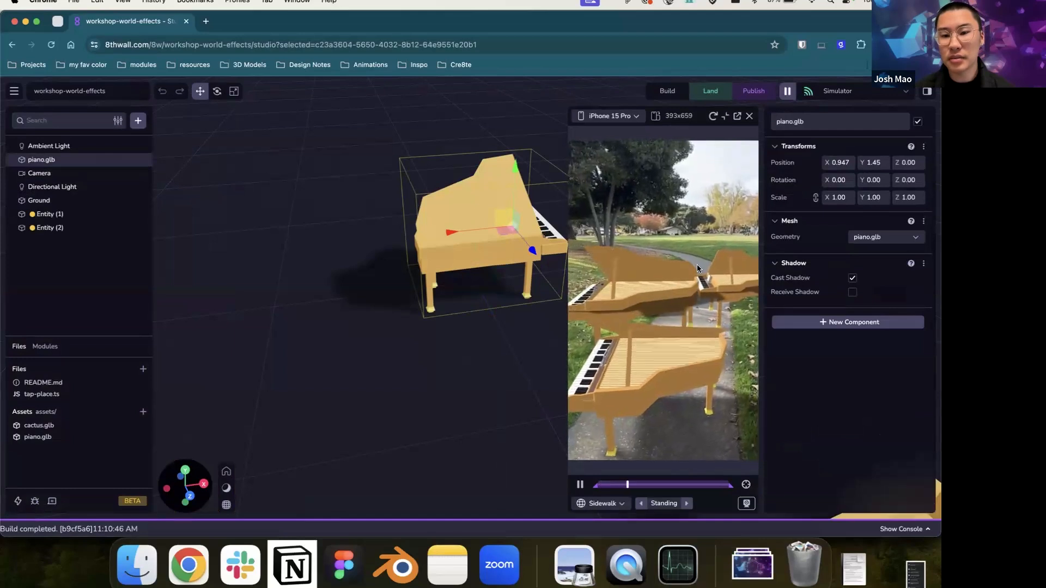
click(691, 257)
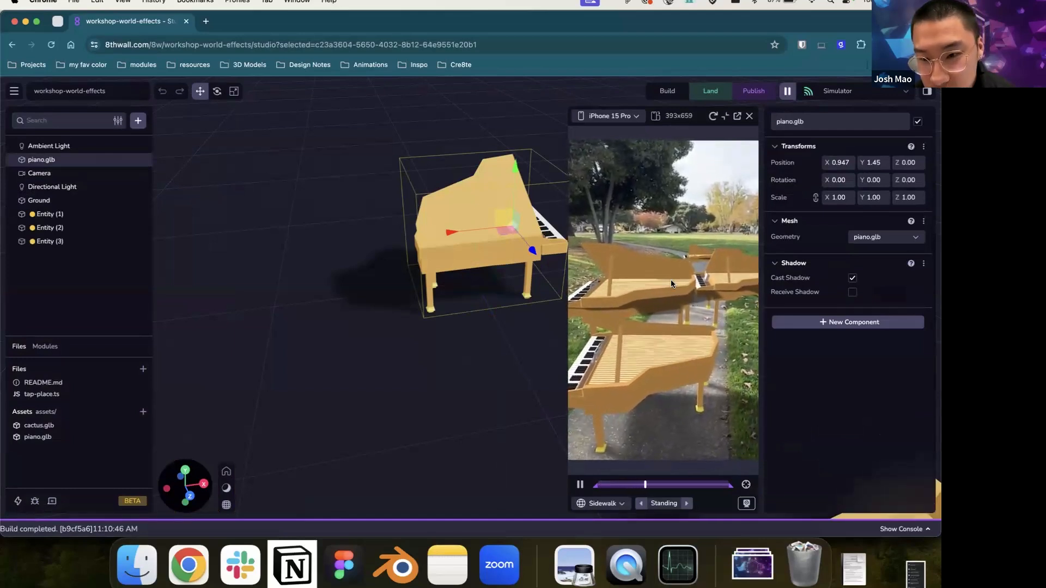
click(685, 310)
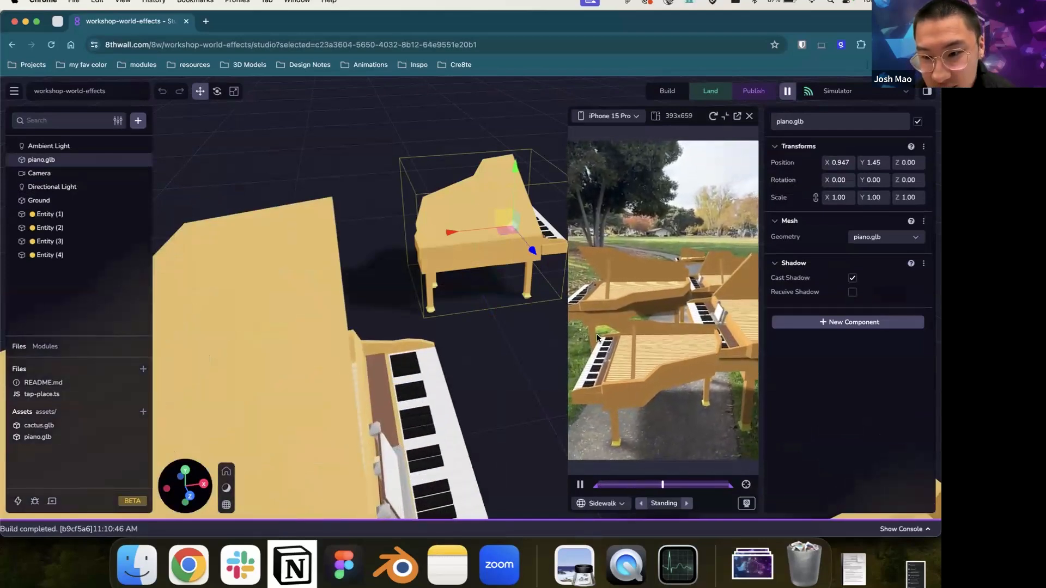
click(566, 386)
click(593, 330)
click(598, 339)
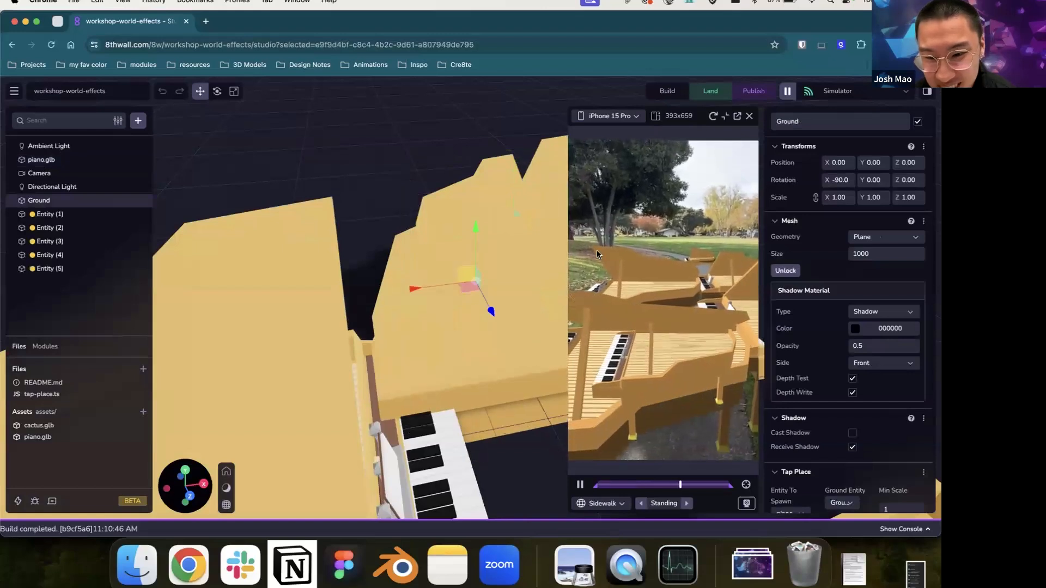
click(672, 244)
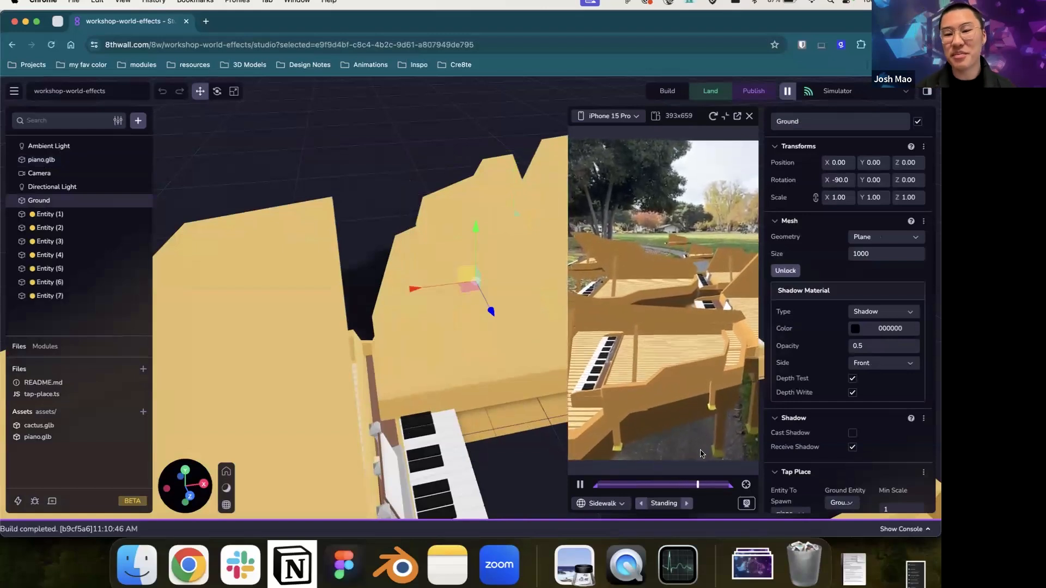
click(665, 401)
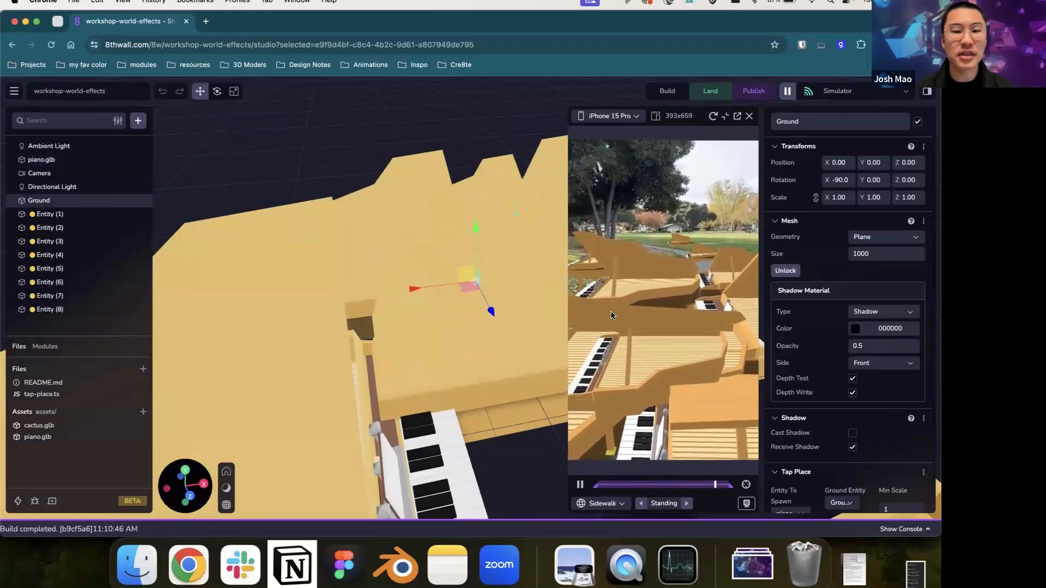
Step: Restart the simulation and spawn a piano in the Sidewalk scene's Walking sequence, ending on the Leaves sequence
click(714, 116)
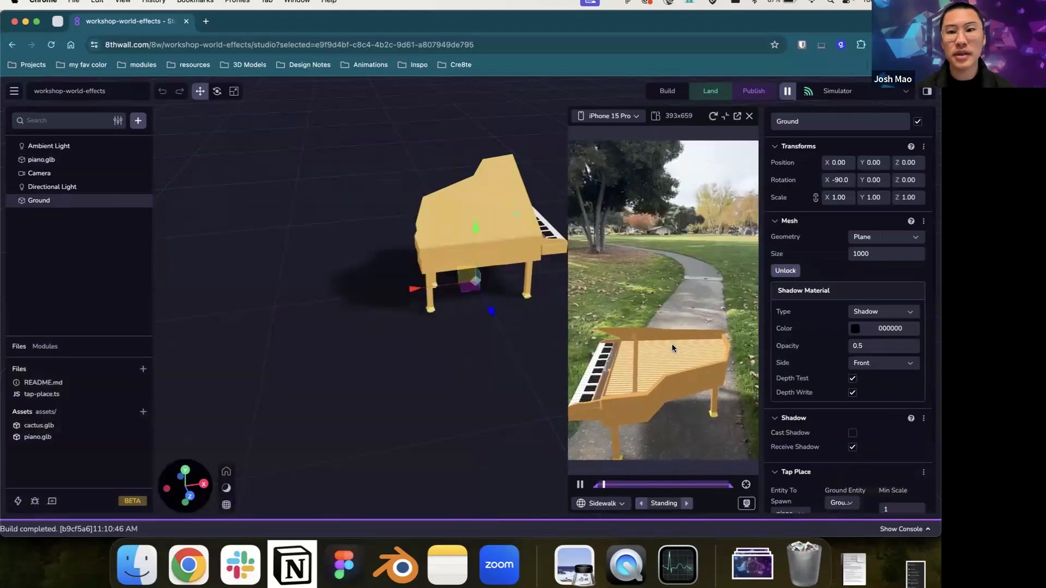
click(686, 503)
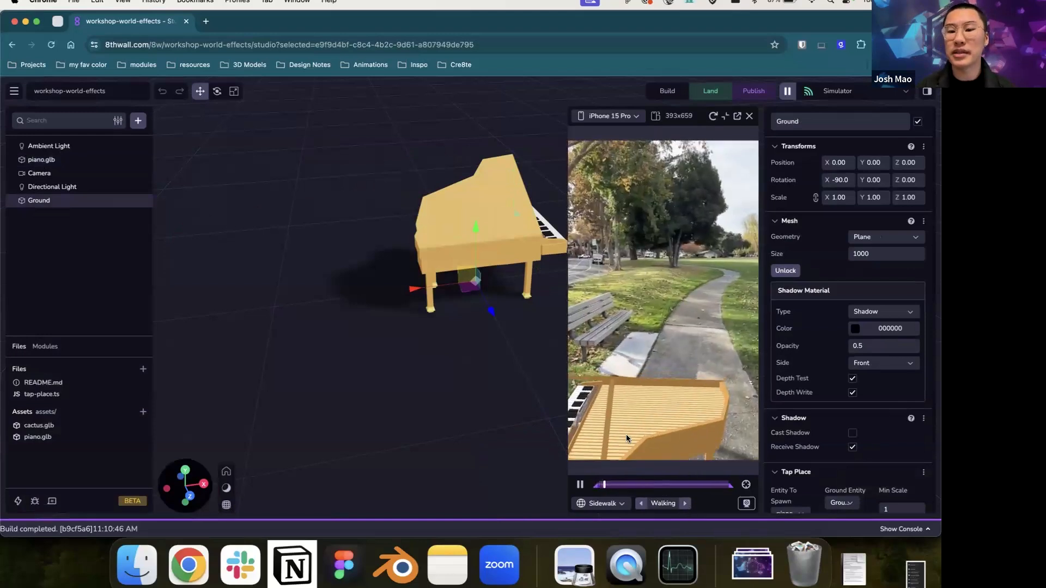
click(678, 381)
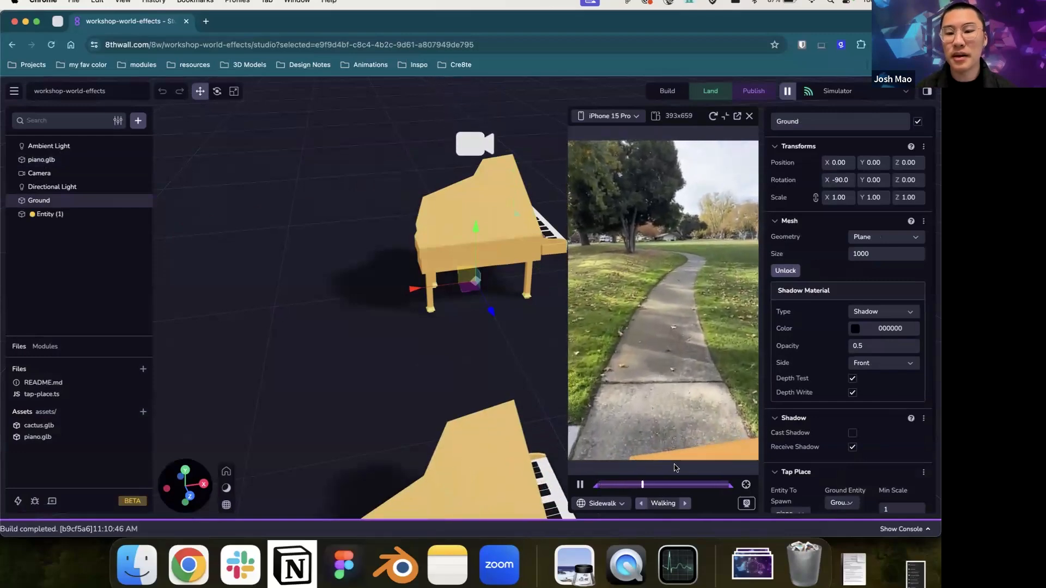
click(685, 504)
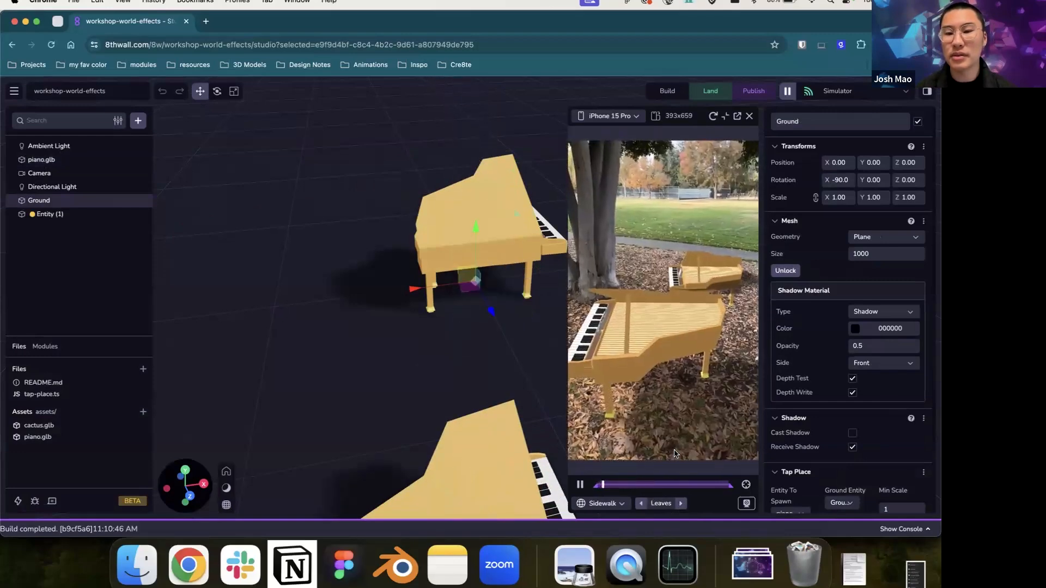
Step: Preview the pianos in the simulator's Lounge environment and close the simulator
click(600, 503)
scroll(621, 382, down, 2)
scroll(621, 289, up, 3)
click(624, 284)
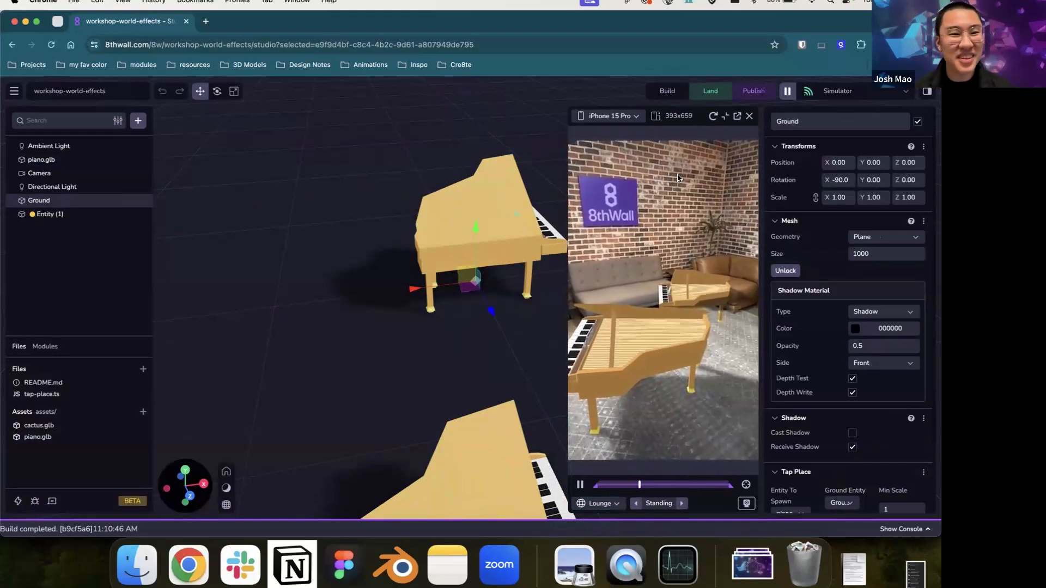
click(749, 116)
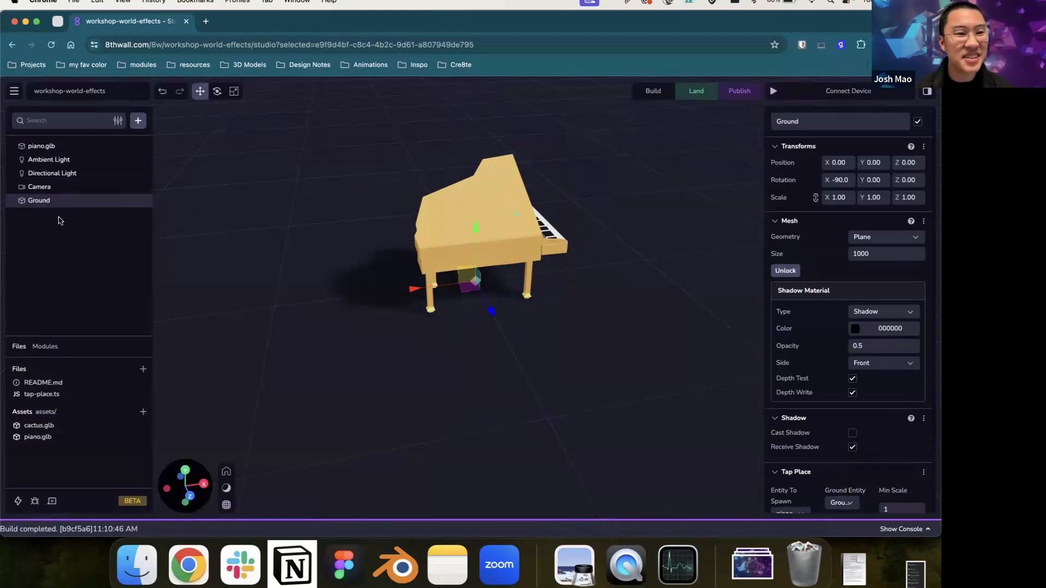
Step: Delete the piano.glb object from the scene
click(512, 206)
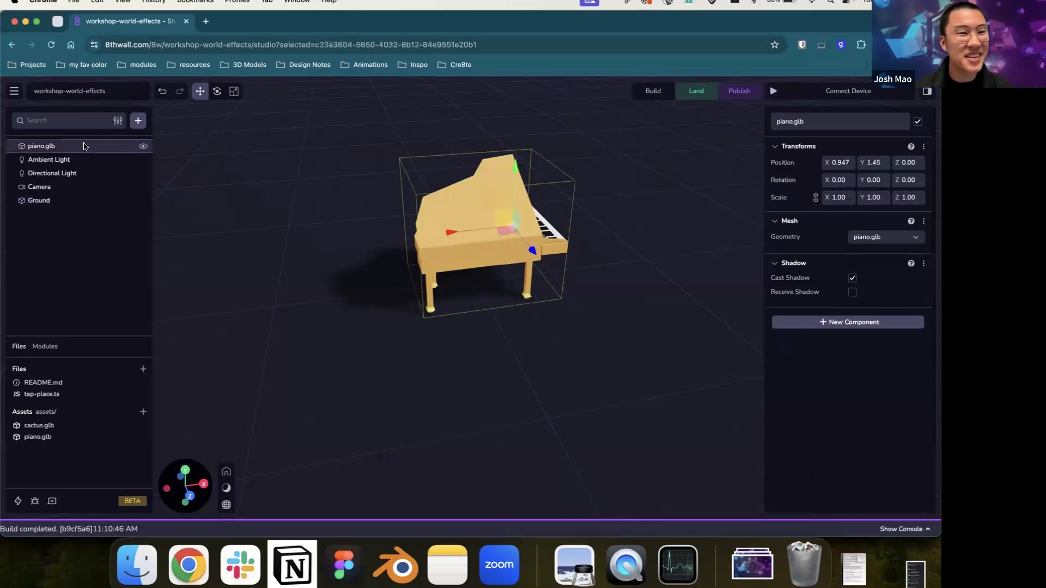
key(Delete)
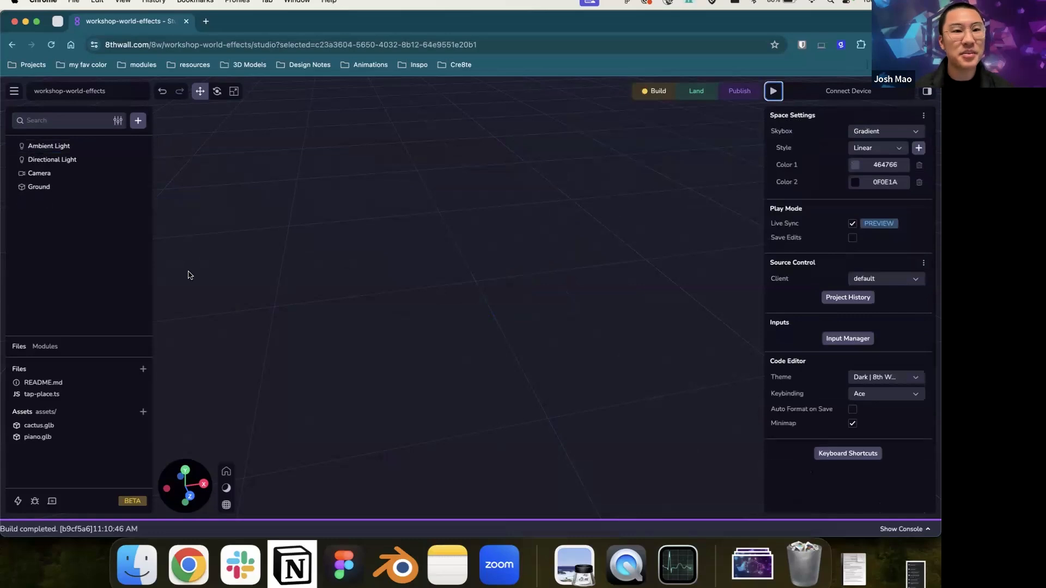
Step: Open the poly.pizza model library in a new browser tab
click(206, 22)
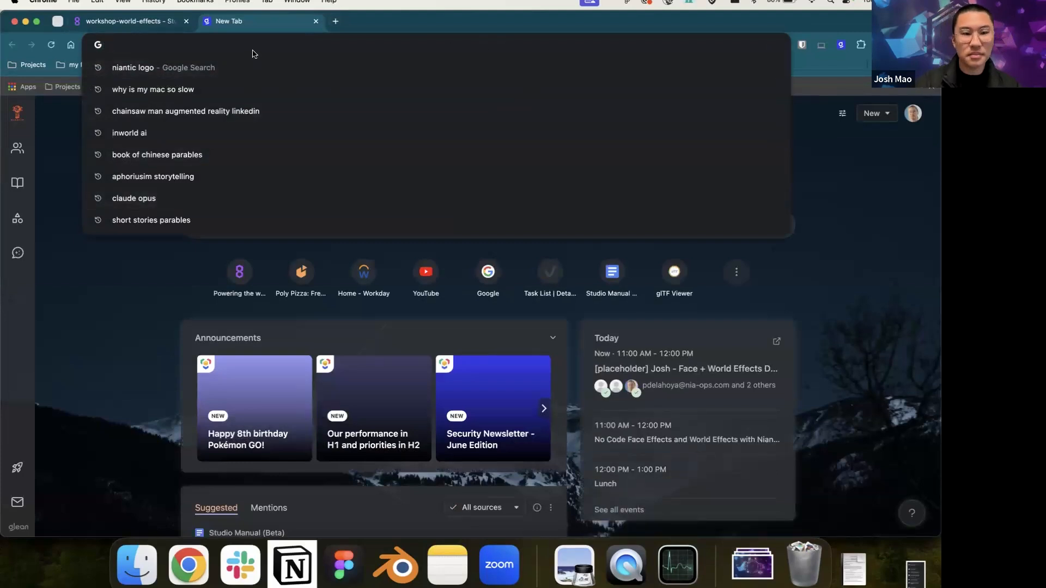
text(poly)
key(Return)
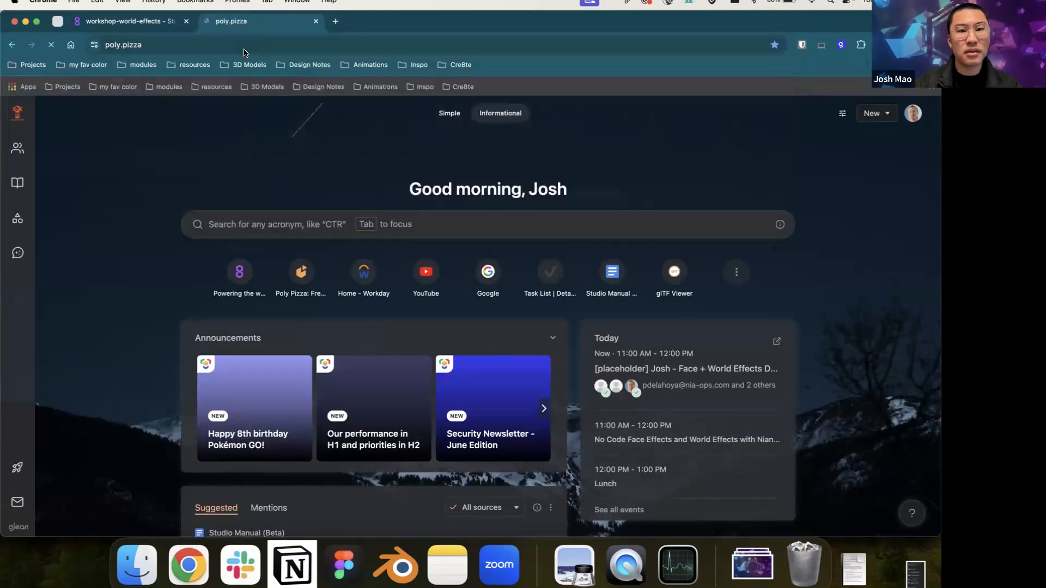
scroll(496, 277, down, 4)
scroll(423, 243, up, 4)
Step: Search the model library for "animated character"
click(407, 251)
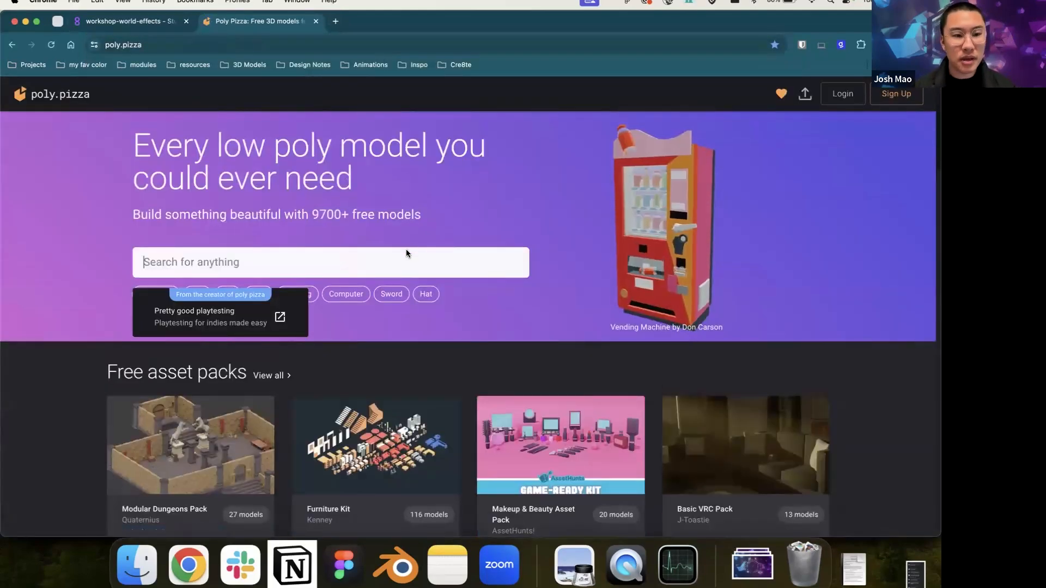
text(aniamte)
key(BackSpace)
key(BackSpace)
key(BackSpace)
key(BackSpace)
text(mated charact)
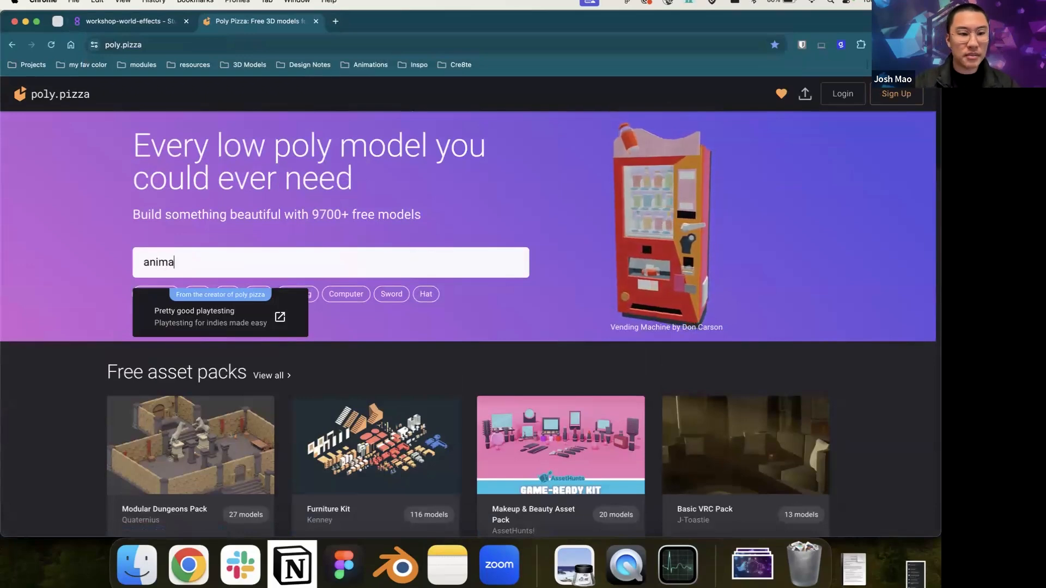
text(er)
key(Return)
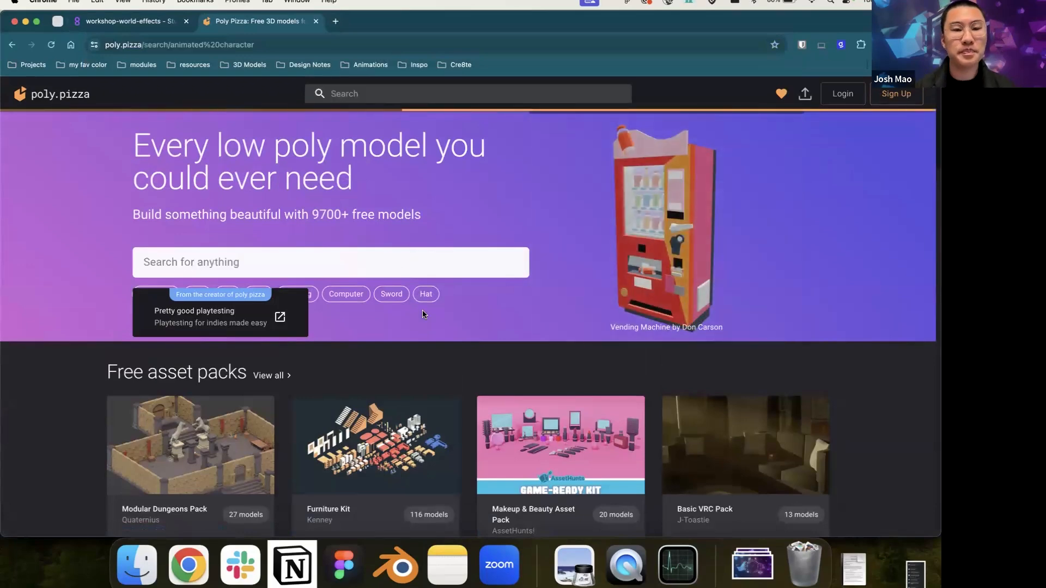
Step: Browse the animated character results, inspect the Generic Robo dude model from several angles, and return to the results
scroll(341, 229, down, 10)
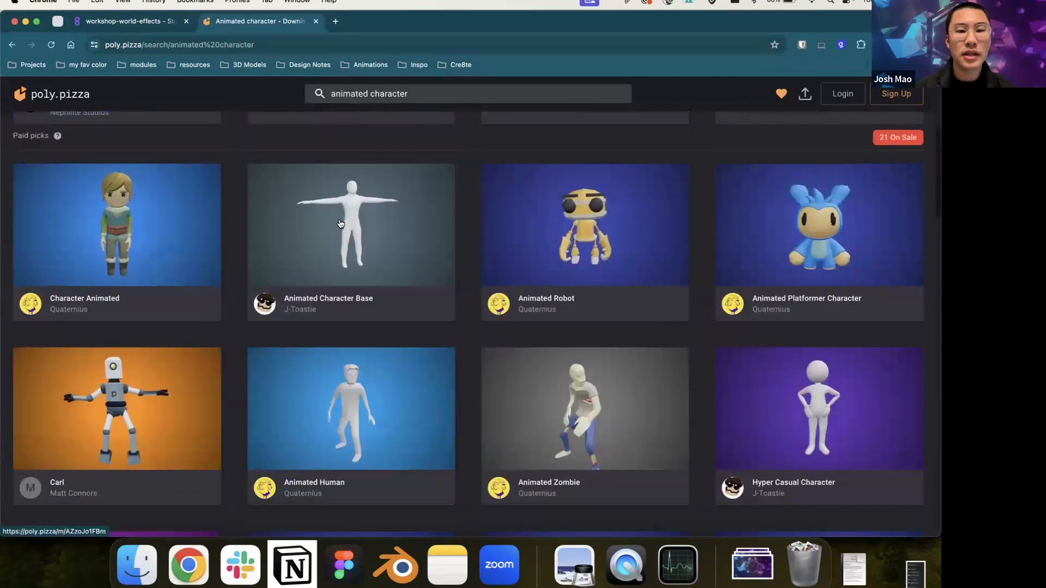
scroll(452, 252, down, 5)
scroll(453, 252, up, 7)
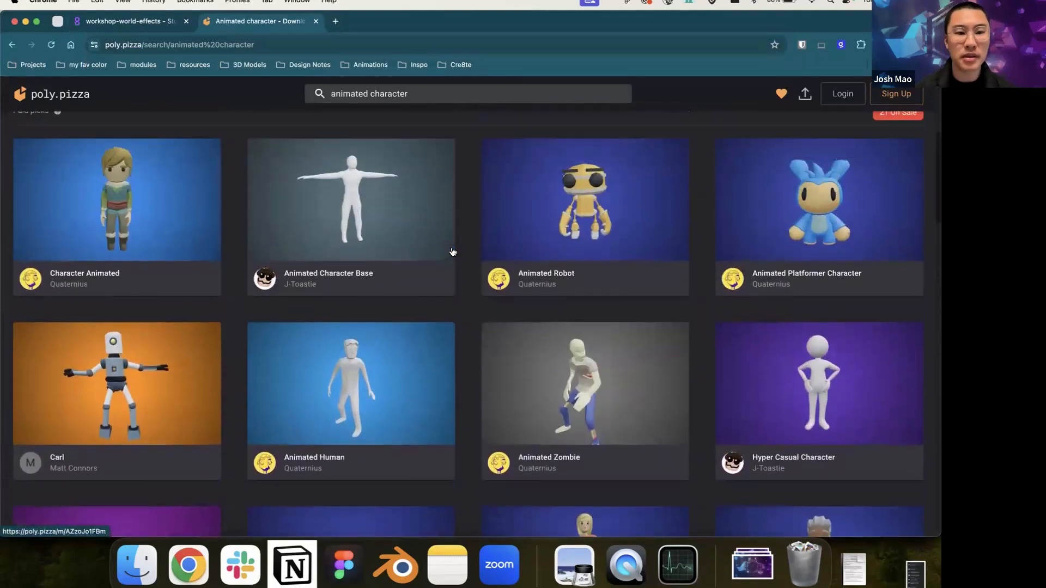
scroll(452, 252, down, 15)
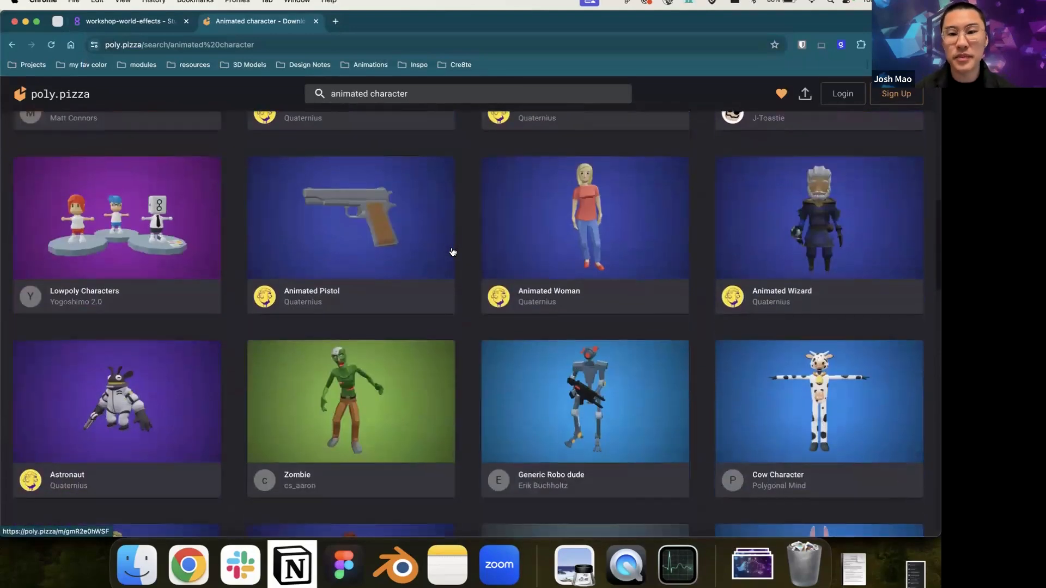
scroll(479, 293, up, 1)
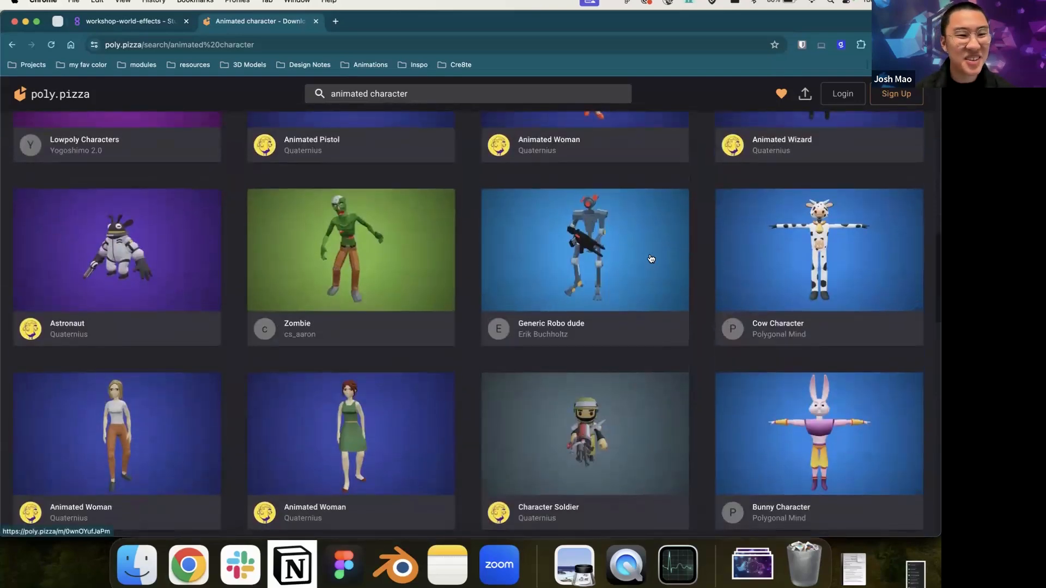
scroll(567, 265, down, 2)
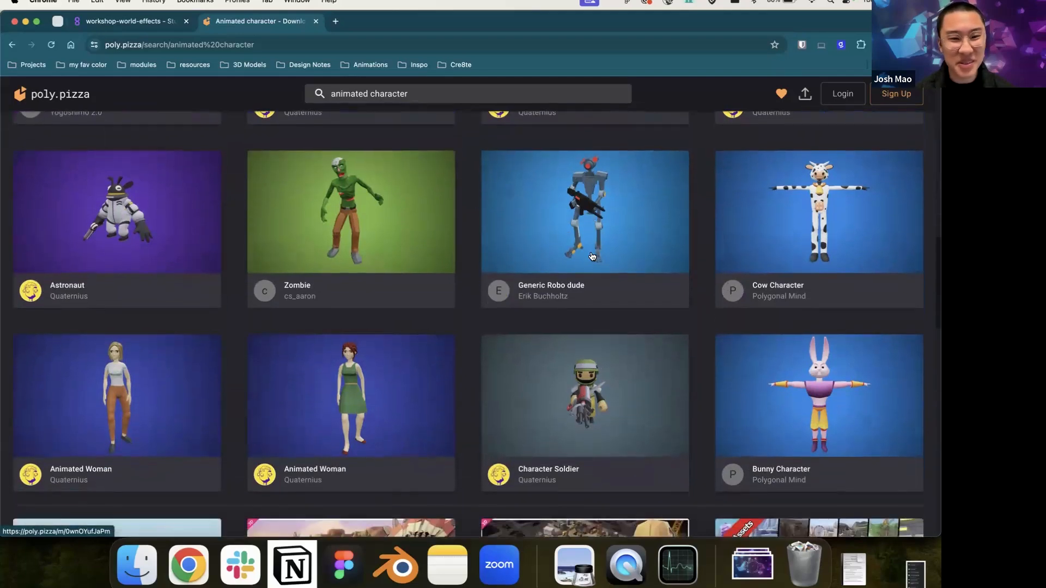
click(582, 223)
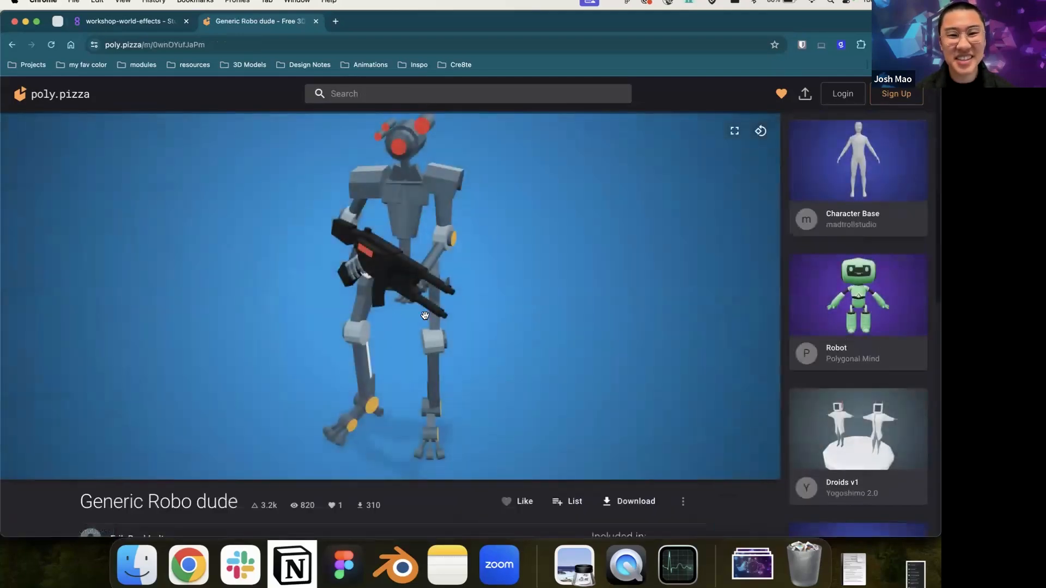
drag(422, 341, 394, 336)
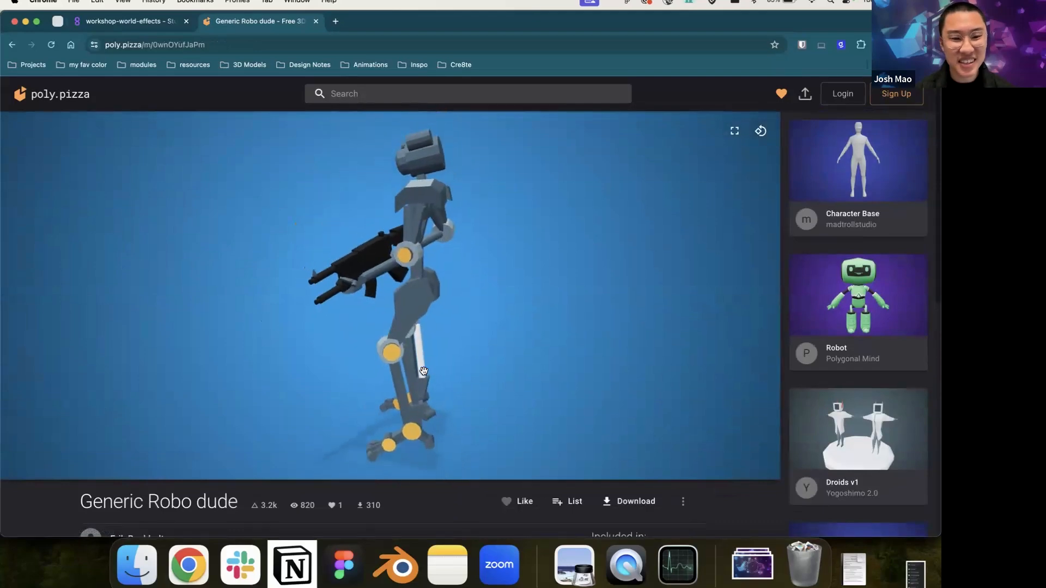
drag(424, 371, 193, 186)
click(19, 49)
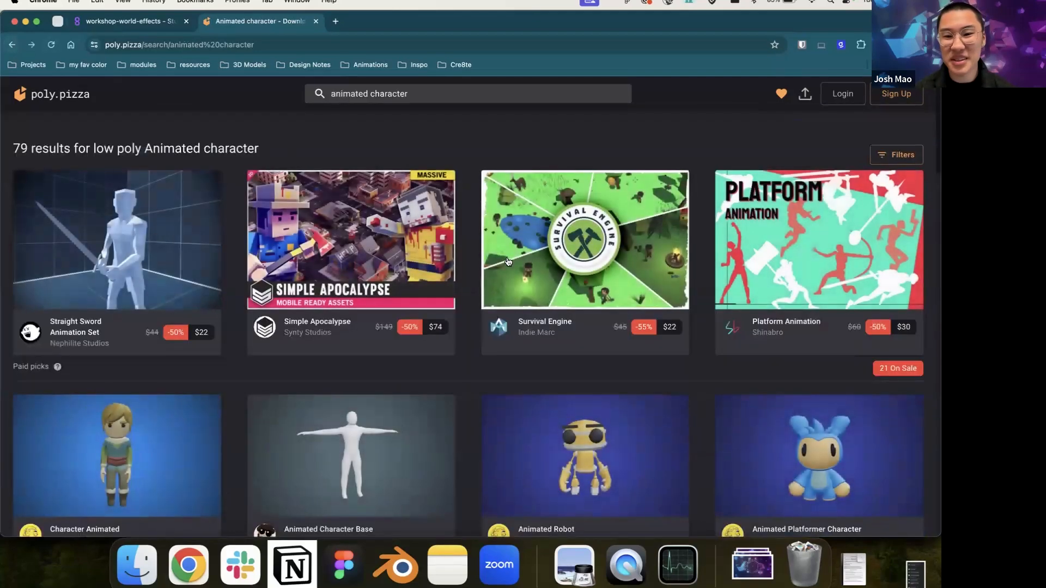
Step: Find the Character Soldier model among the results and open its page
scroll(552, 387, down, 10)
scroll(552, 388, down, 5)
scroll(547, 327, up, 2)
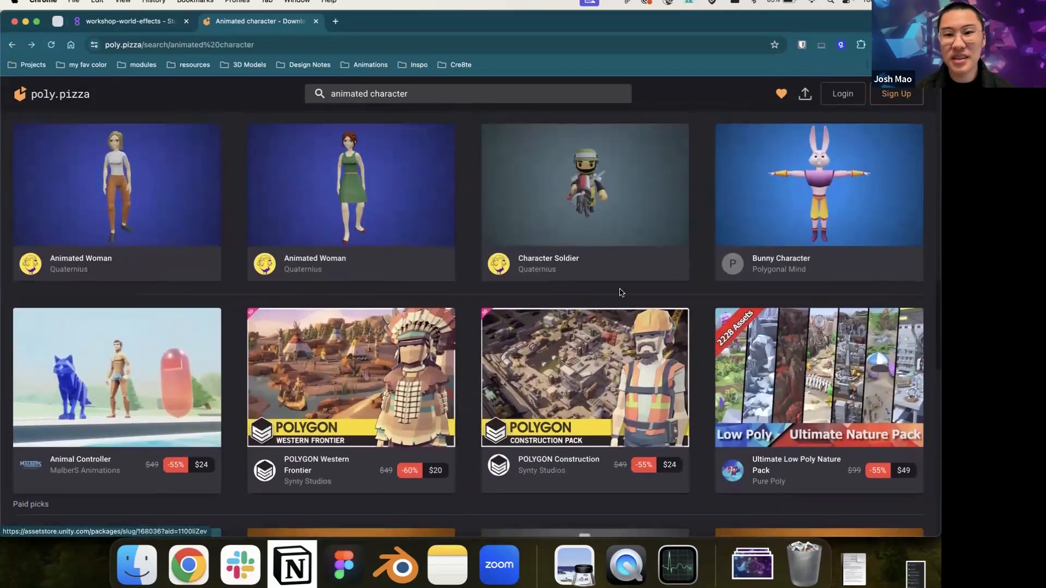
click(584, 227)
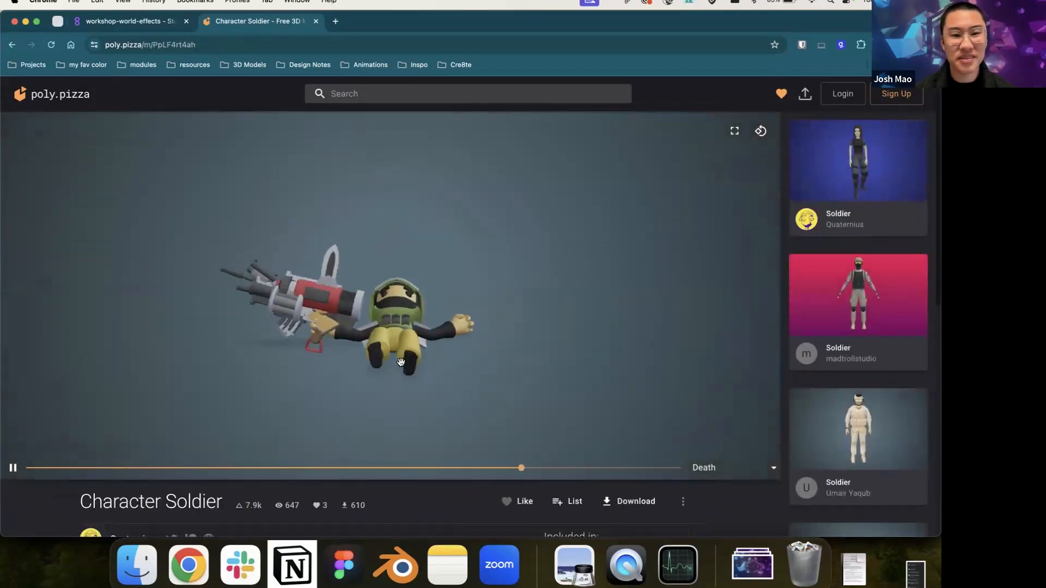
Step: Preview the Character Soldier's Jump_Land and Jump_Idle animations
click(706, 470)
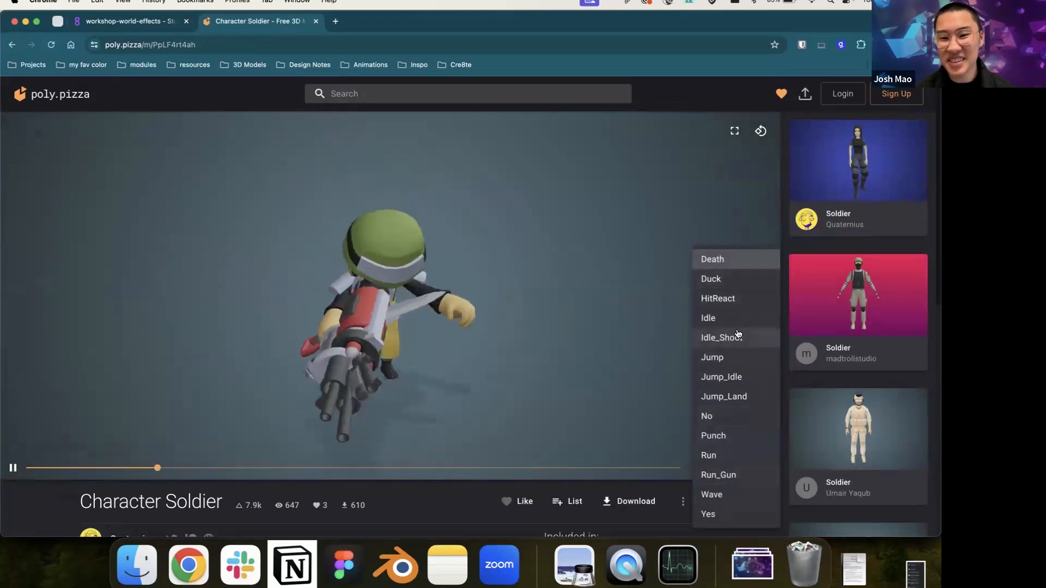
click(728, 397)
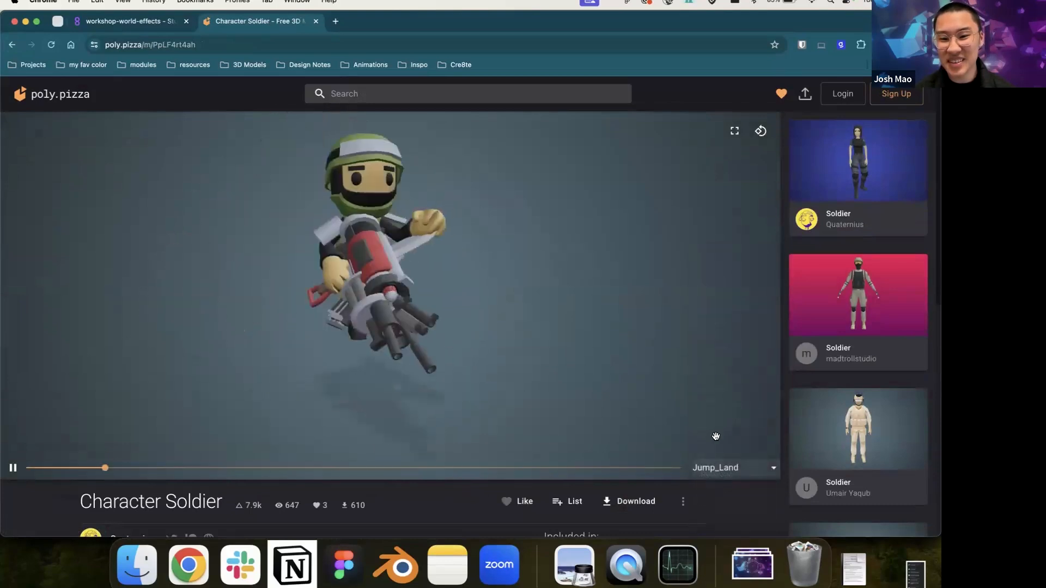
click(718, 467)
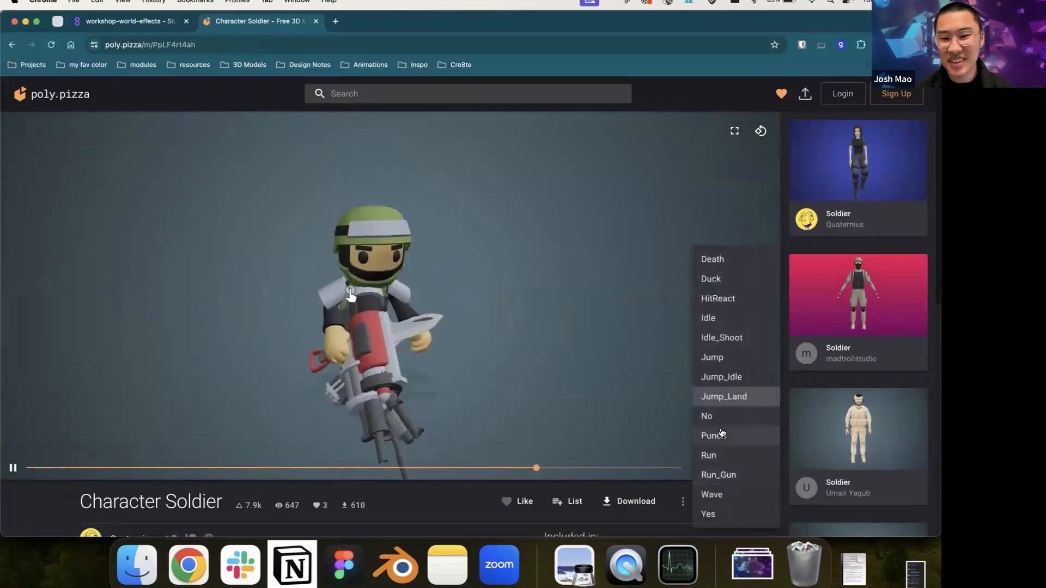
click(708, 377)
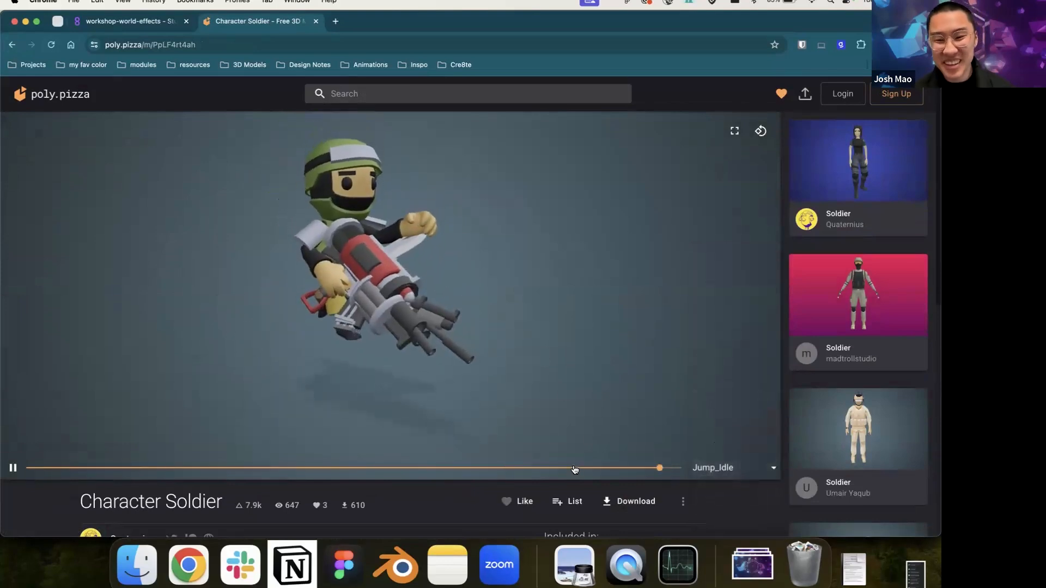
Step: Download the Character Soldier model in GLB format and locate the file among the recent downloads
click(623, 501)
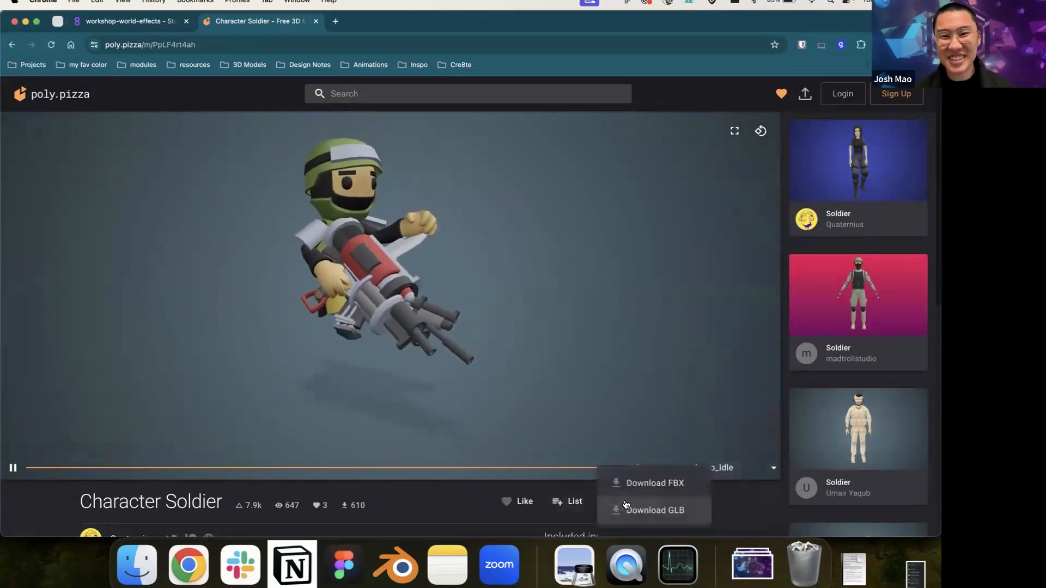
click(656, 509)
click(752, 562)
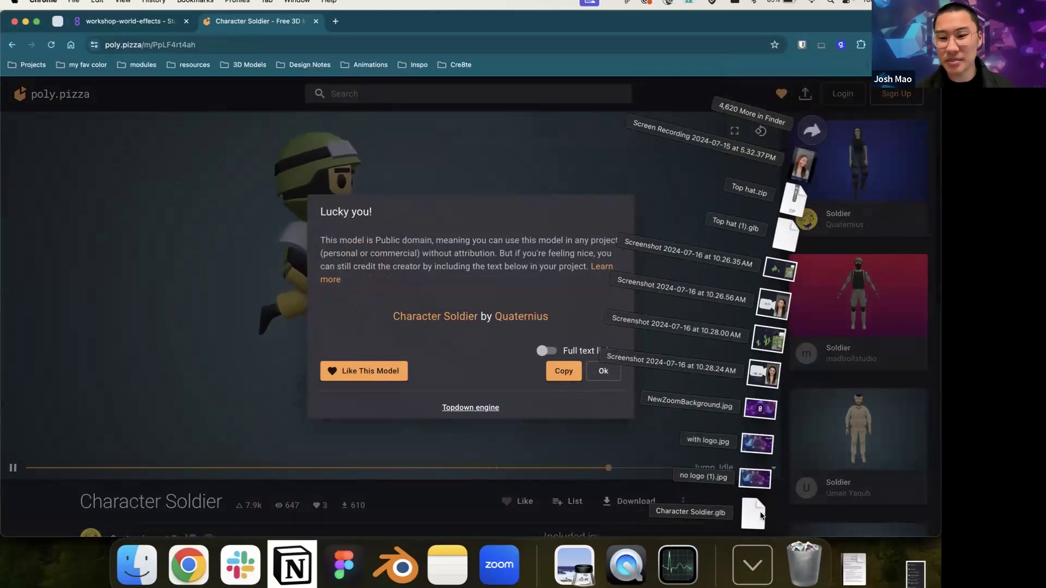
Step: Switch to the workshop-world-effects project and upload Character Soldier.glb from the downloads into its assets
click(147, 23)
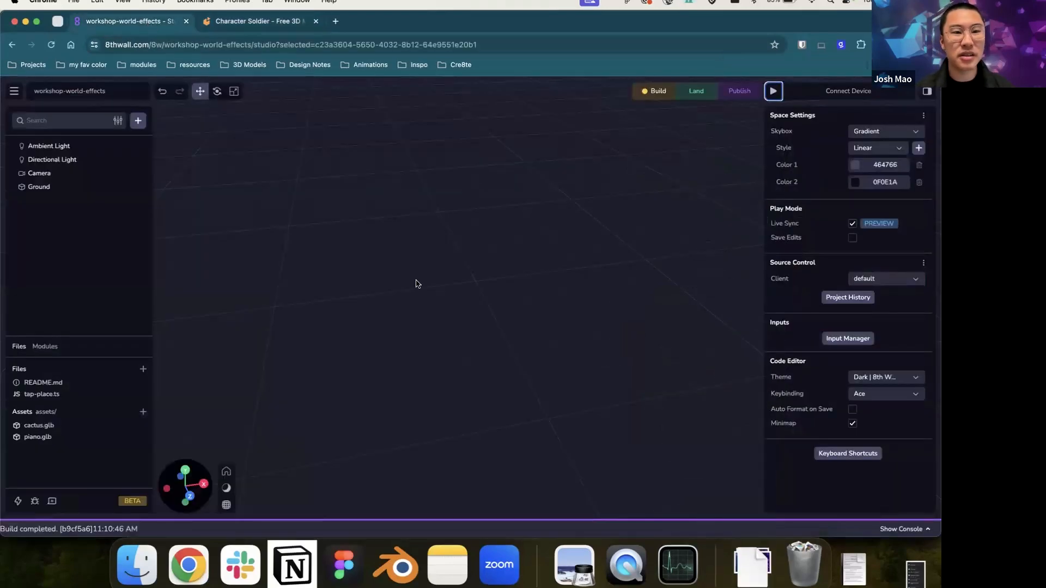
click(752, 565)
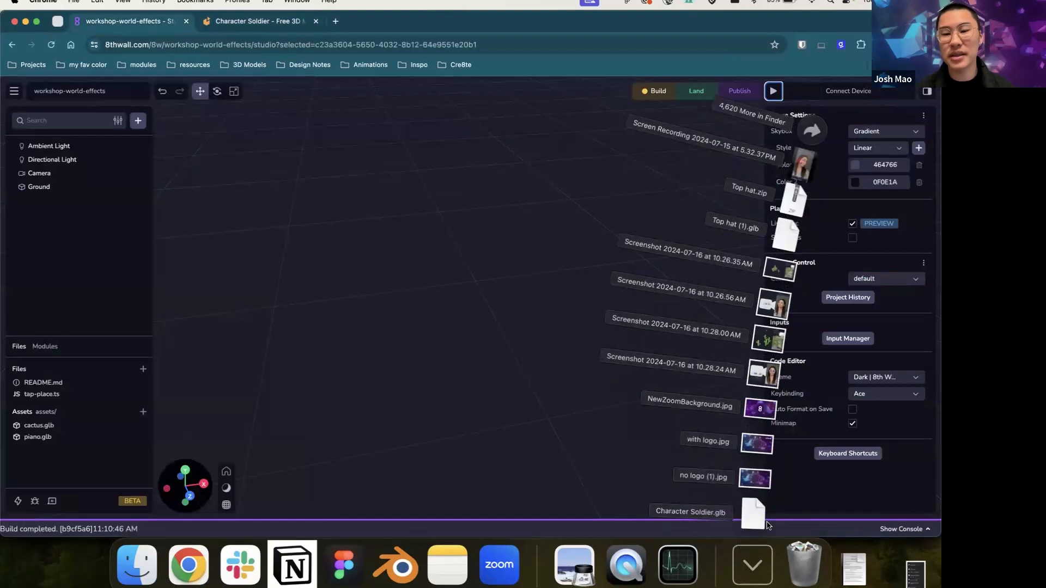
drag(752, 519, 105, 436)
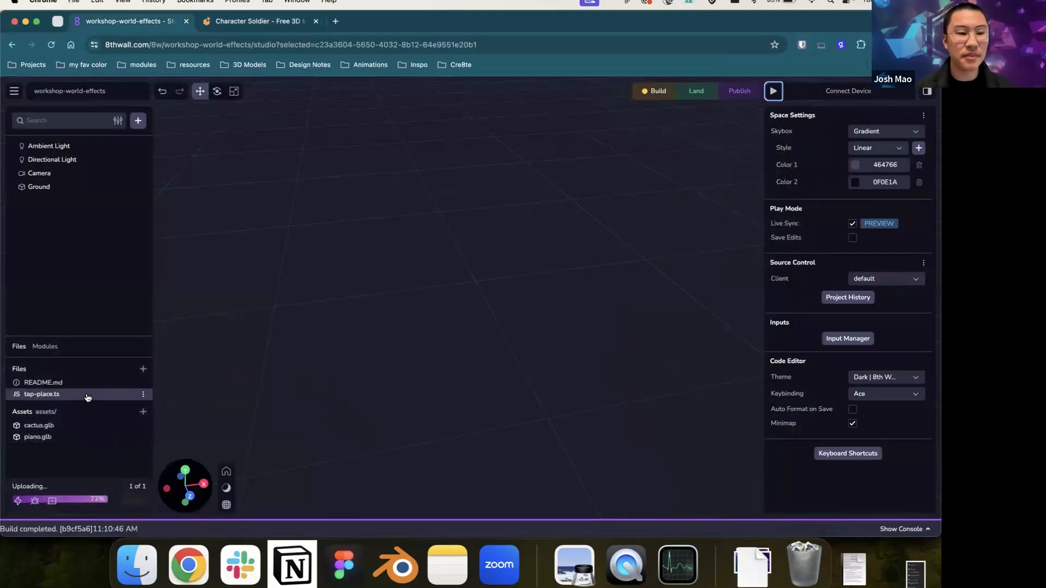
Step: Preview the Character_Soldier.glb asset from an angle and close the preview
click(79, 440)
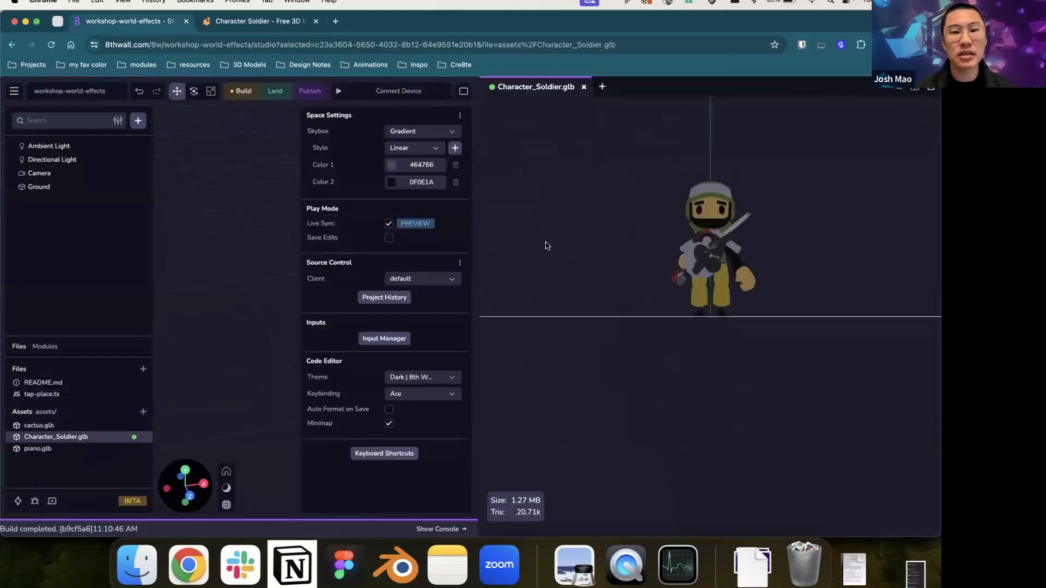
drag(669, 256, 581, 410)
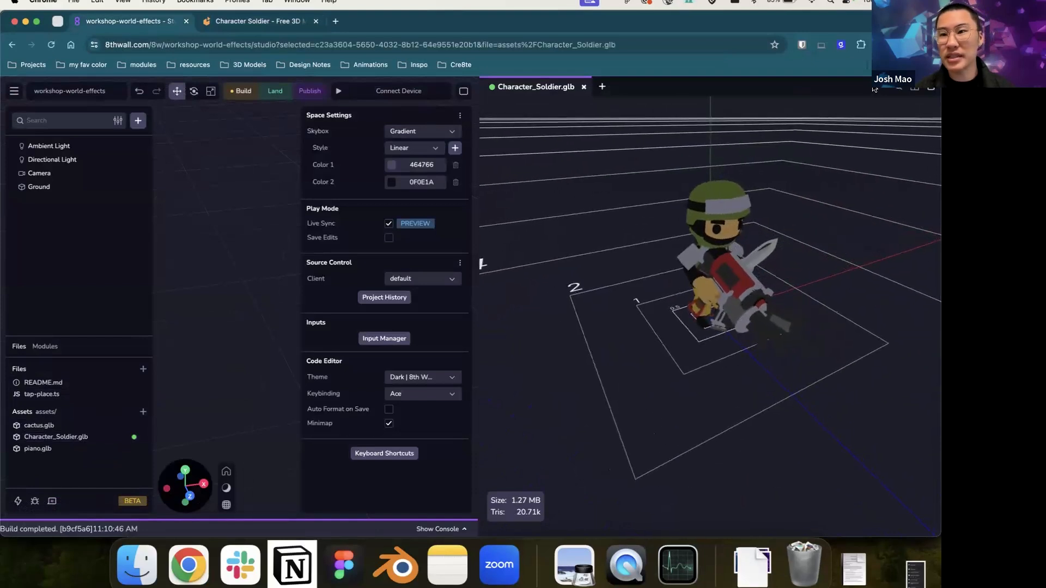
click(583, 89)
Step: Place the Character_Soldier.glb asset in the scene and keep it selected
drag(40, 439, 425, 277)
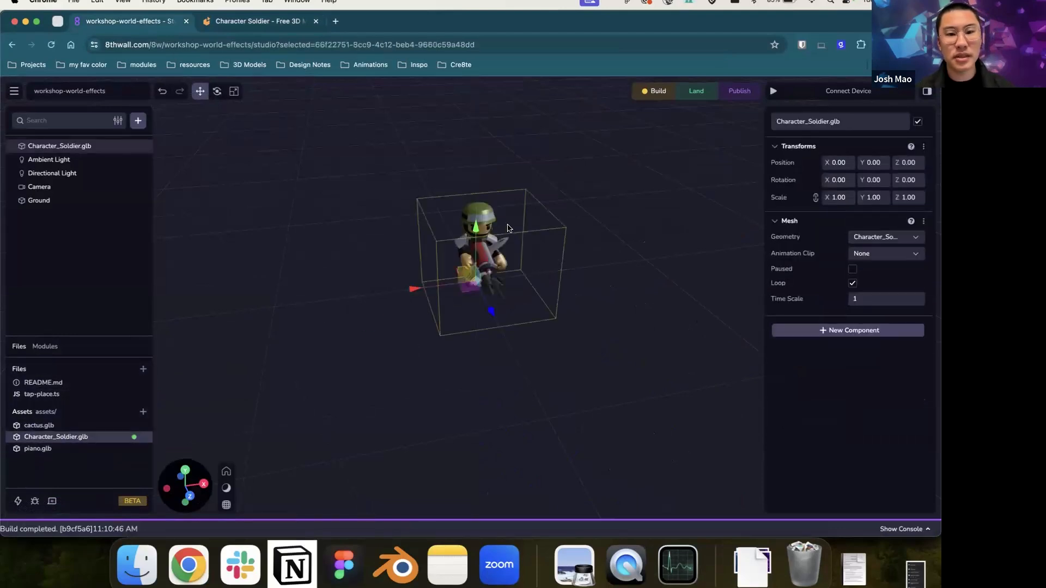
click(620, 262)
click(480, 260)
click(489, 233)
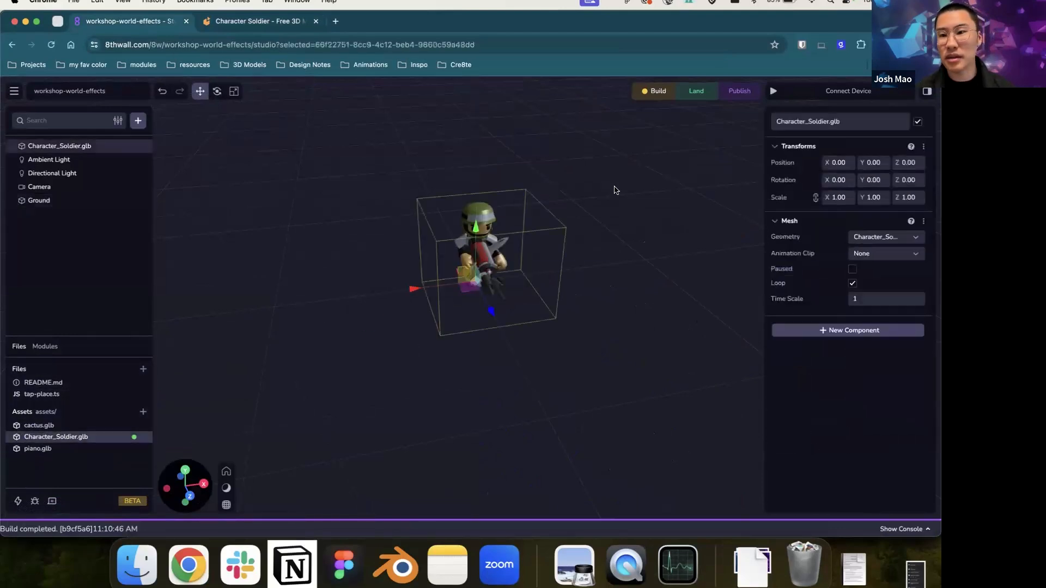
Step: Add a Shadow component to the soldier and enable Cast Shadow
drag(579, 285, 561, 338)
scroll(488, 287, up, 5)
click(807, 332)
mouse_move(803, 382)
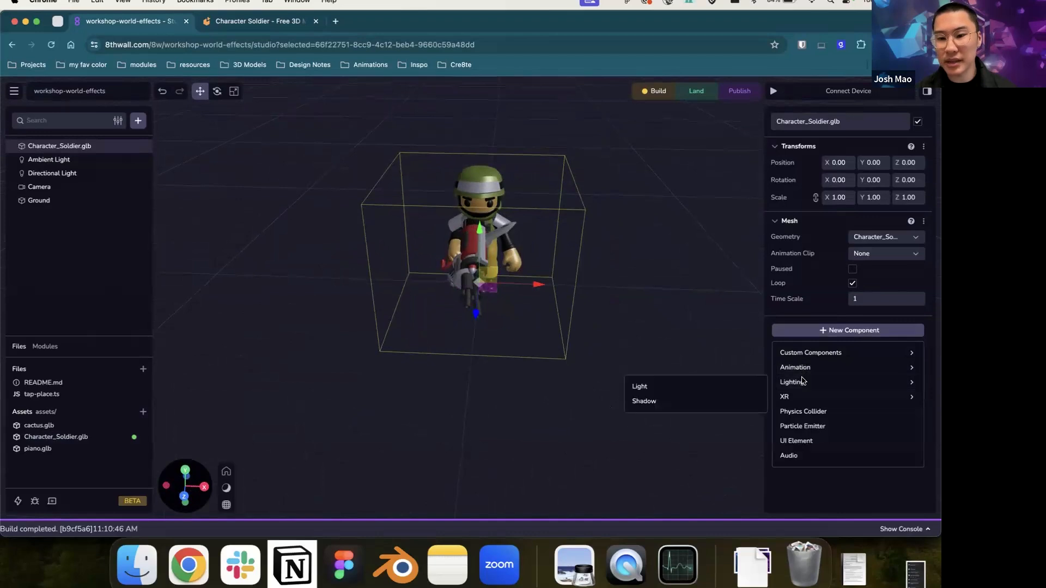
click(717, 400)
click(853, 340)
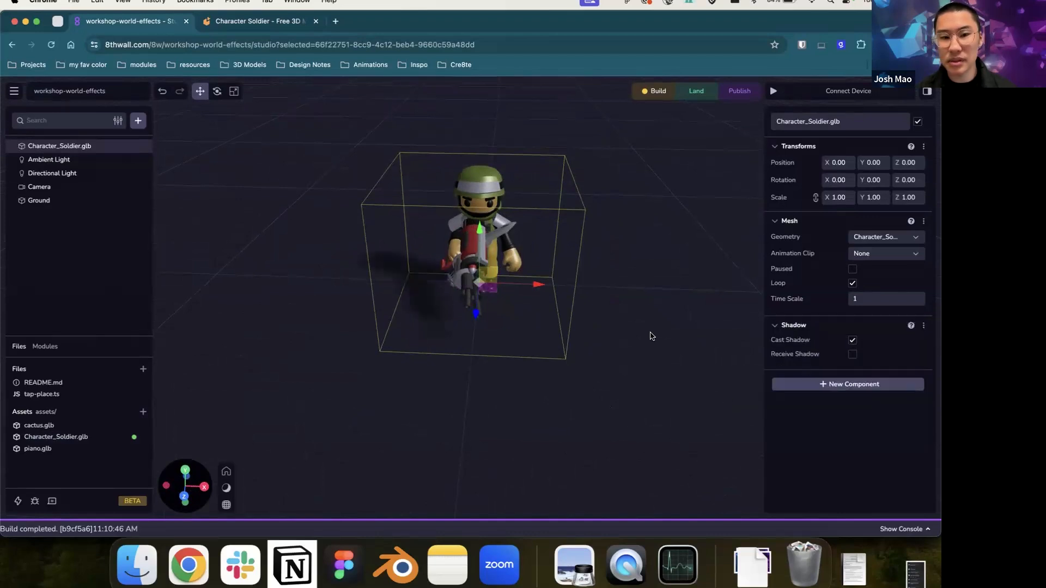
drag(579, 377, 553, 387)
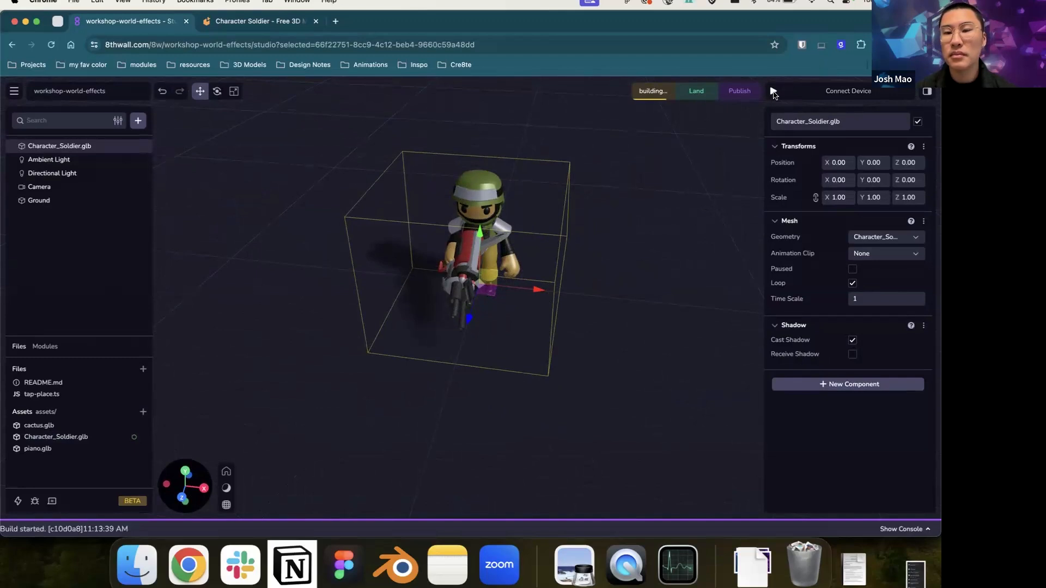
Step: Run the project in the simulator, restart it, and switch the simulated environment to Sidewalk
click(772, 91)
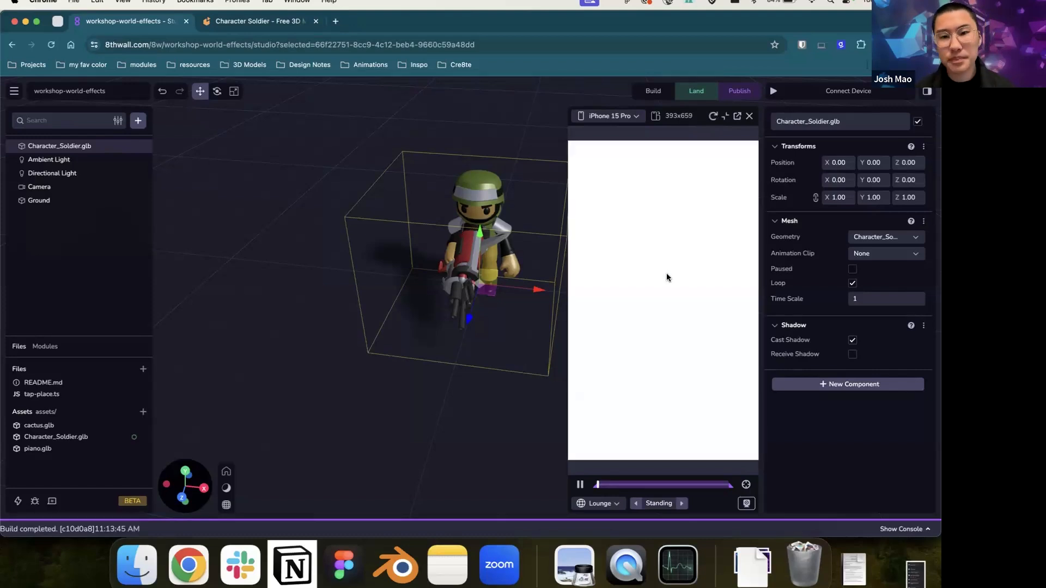
click(749, 117)
click(773, 91)
click(599, 504)
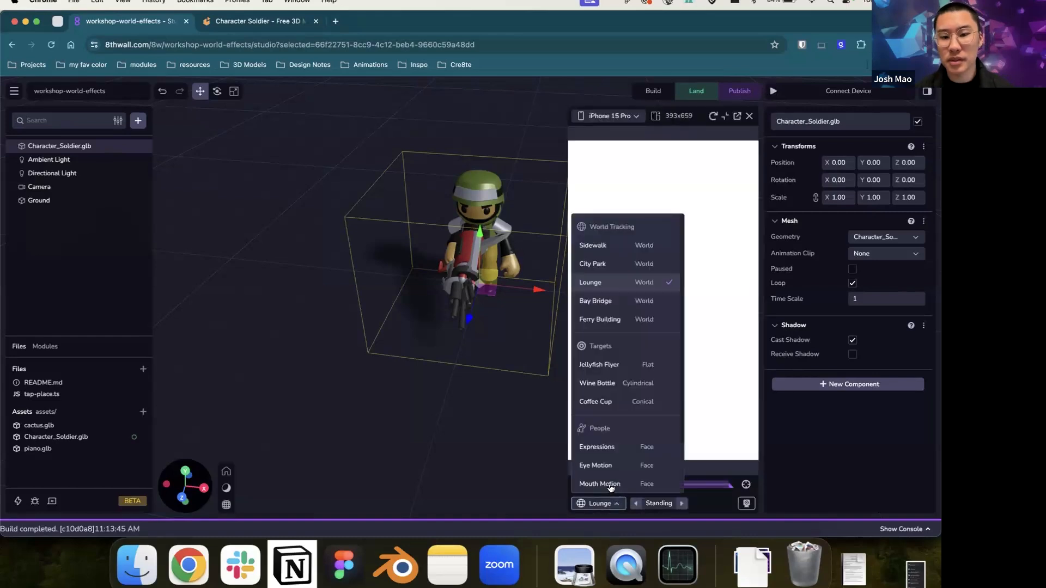
click(615, 246)
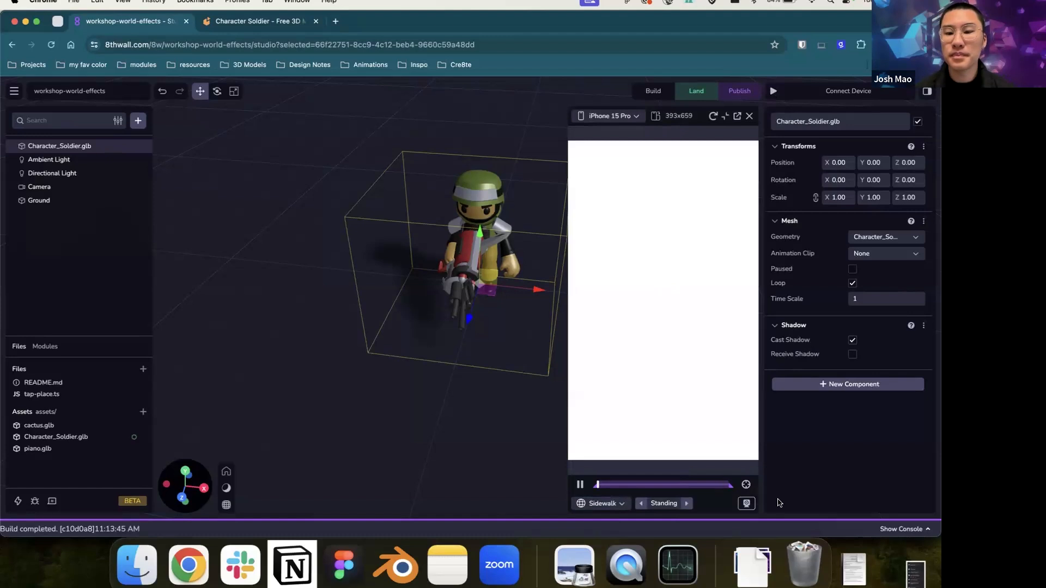
Step: Examine the simulator errors in the console, expand the unhandled promise rejection, and close the simulator
click(891, 527)
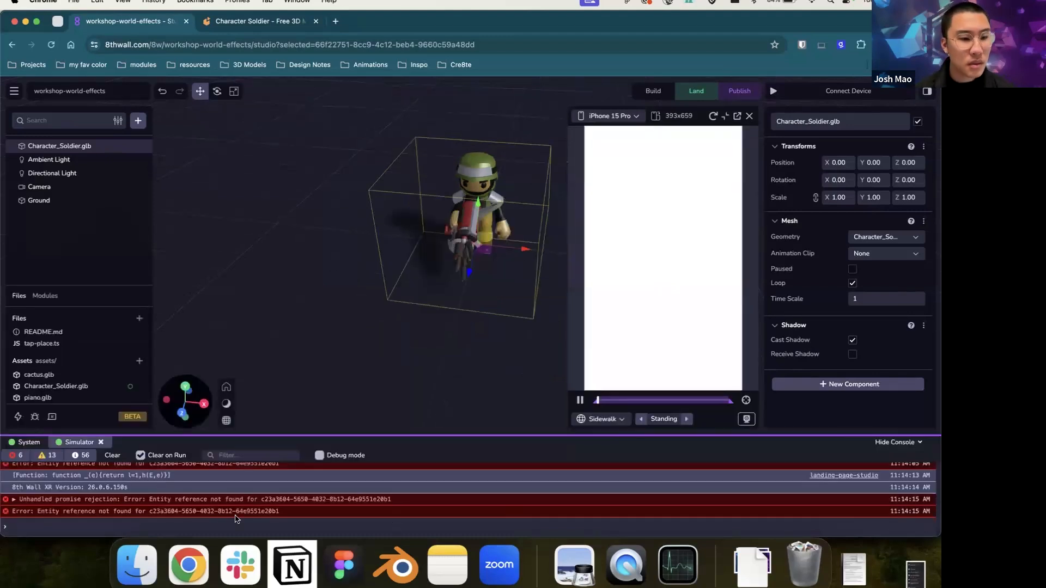
scroll(236, 518, up, 3)
scroll(236, 519, down, 2)
triple_click(170, 511)
triple_click(189, 502)
click(750, 116)
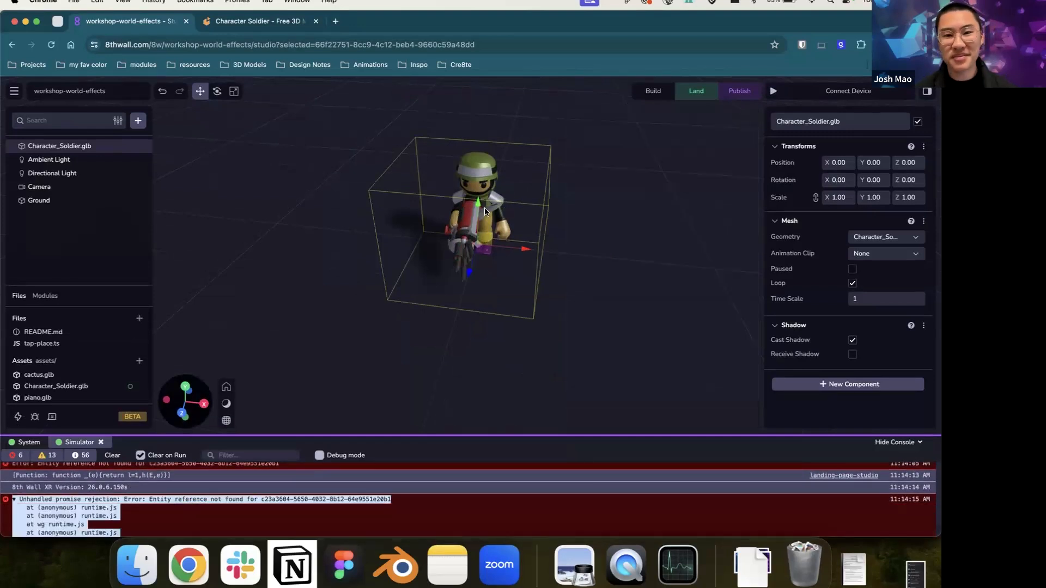
click(244, 500)
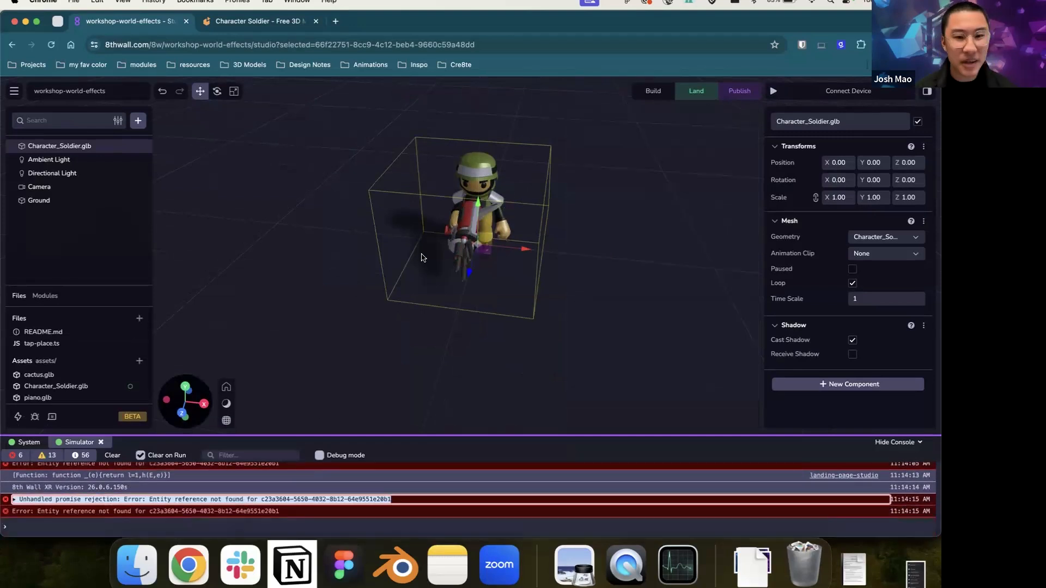
Step: Set the Ground's Tap Place Entity To Spawn to Character_Soldier.glb
click(86, 201)
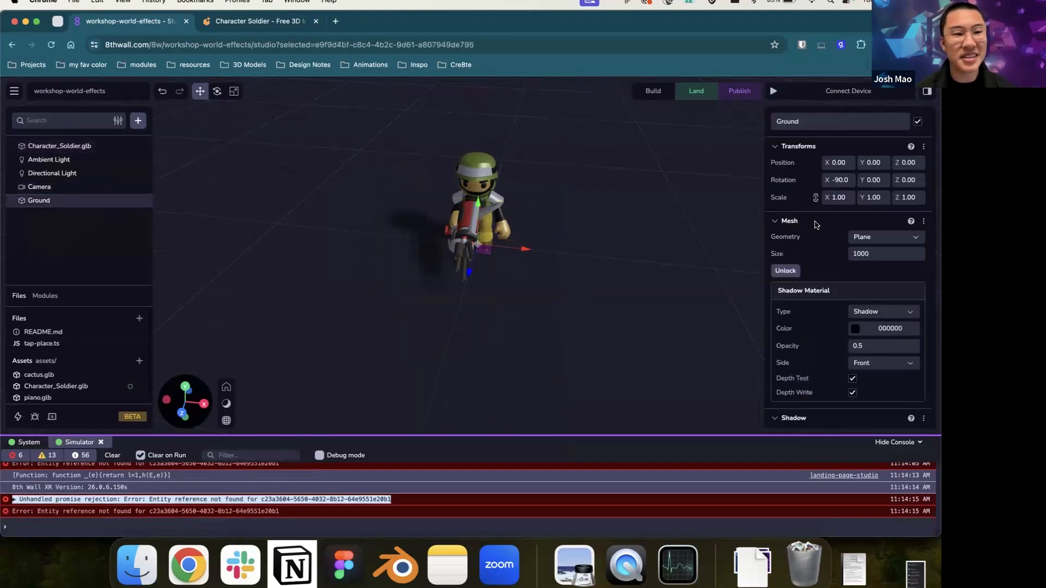
scroll(915, 253, down, 3)
click(804, 349)
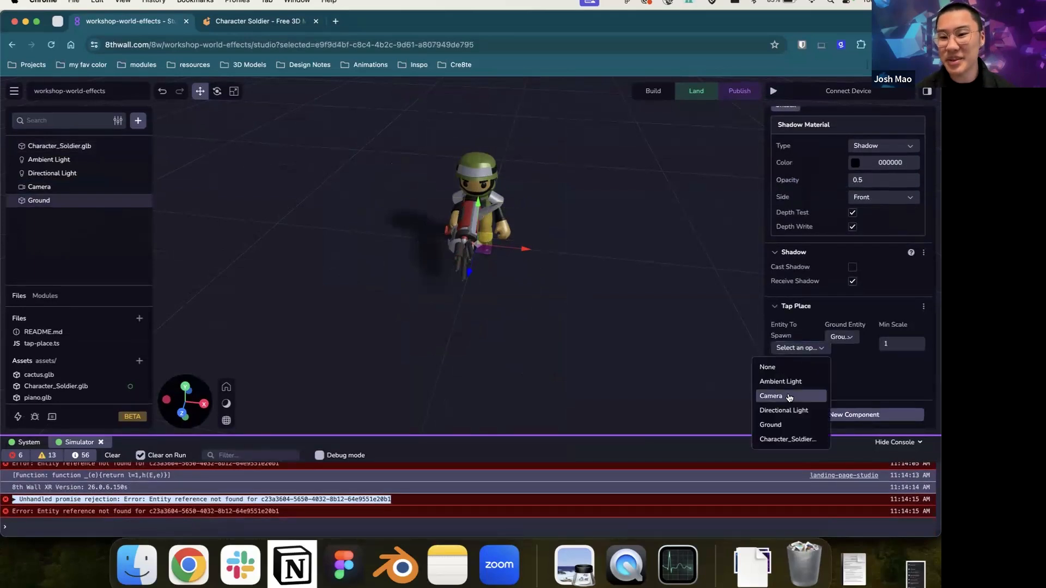
click(791, 439)
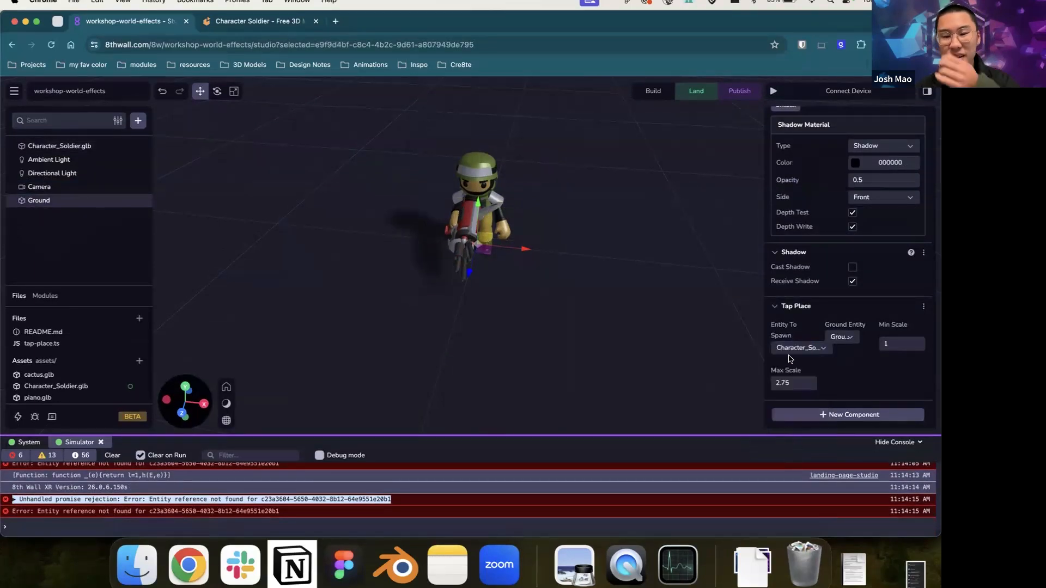
Step: Rebuild the project, start the simulator, and hide the console
click(649, 93)
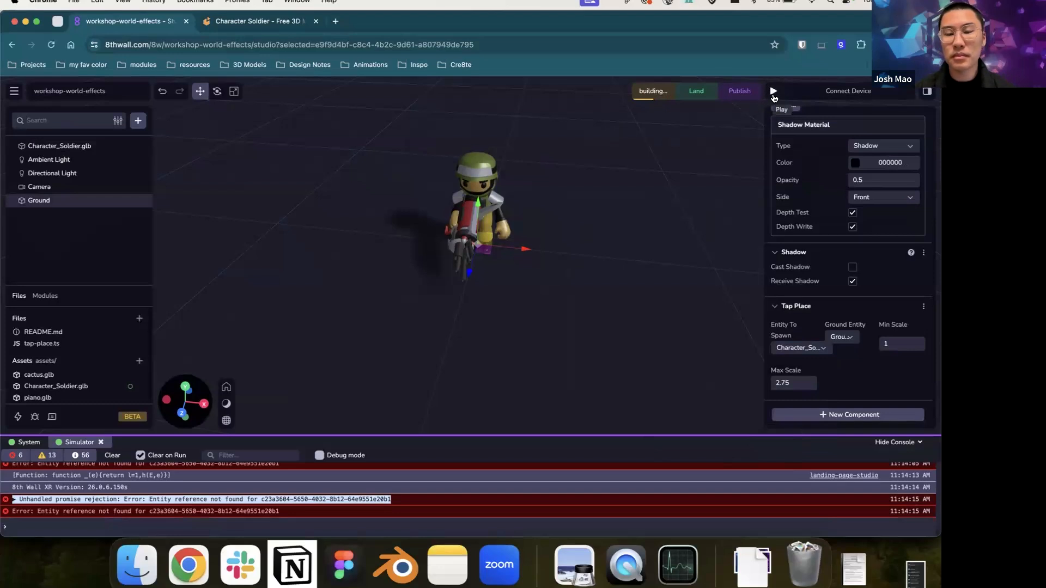
click(773, 92)
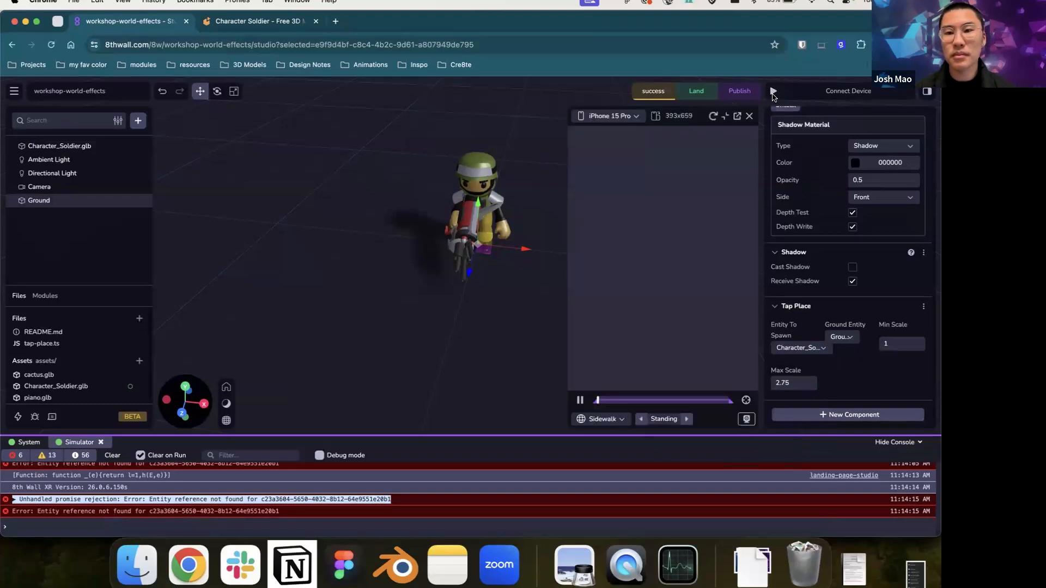
click(884, 442)
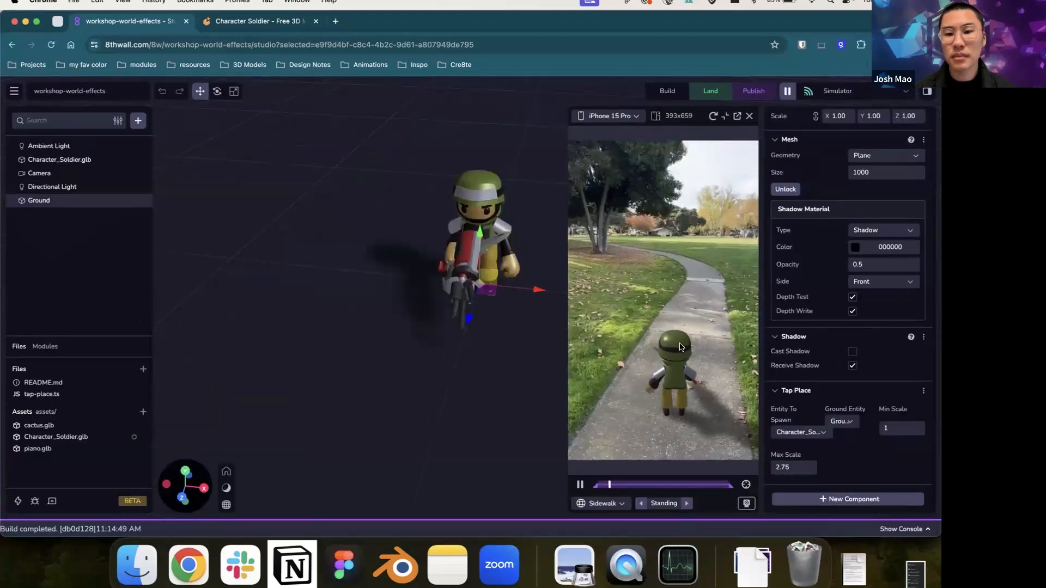
Step: Test tap-to-spawn by placing several soldiers on the path and grass of the Sidewalk simulation
click(681, 315)
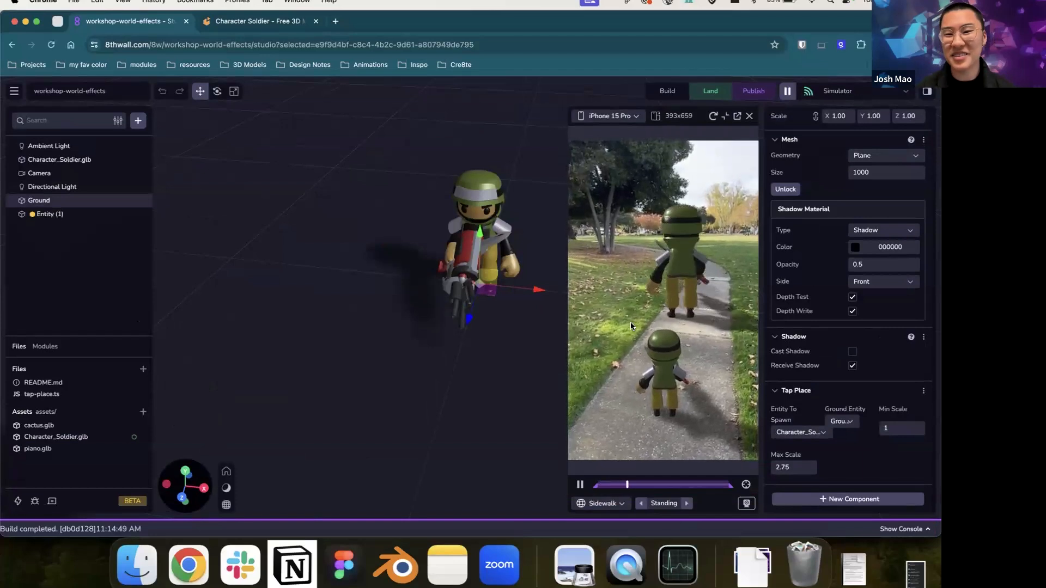
click(599, 296)
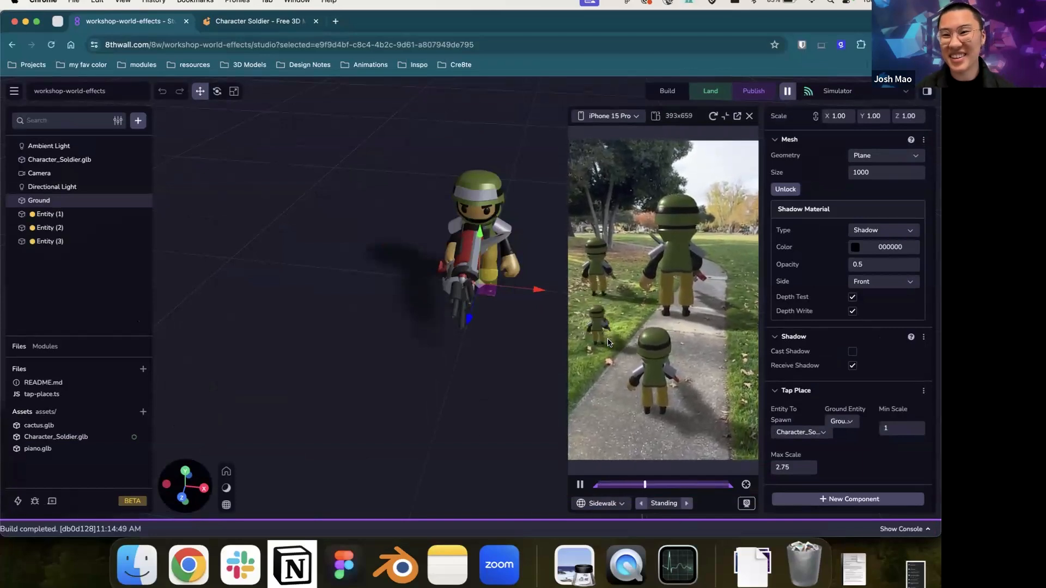
click(725, 317)
click(656, 329)
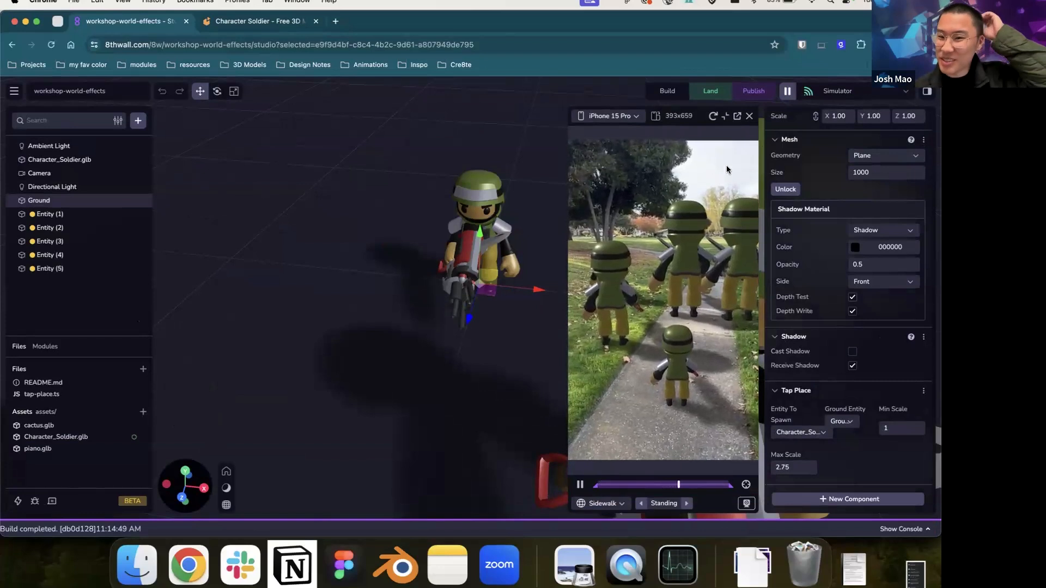
Step: Try a Y rotation of 180 on the Ground and reset it to 0
scroll(837, 183, up, 3)
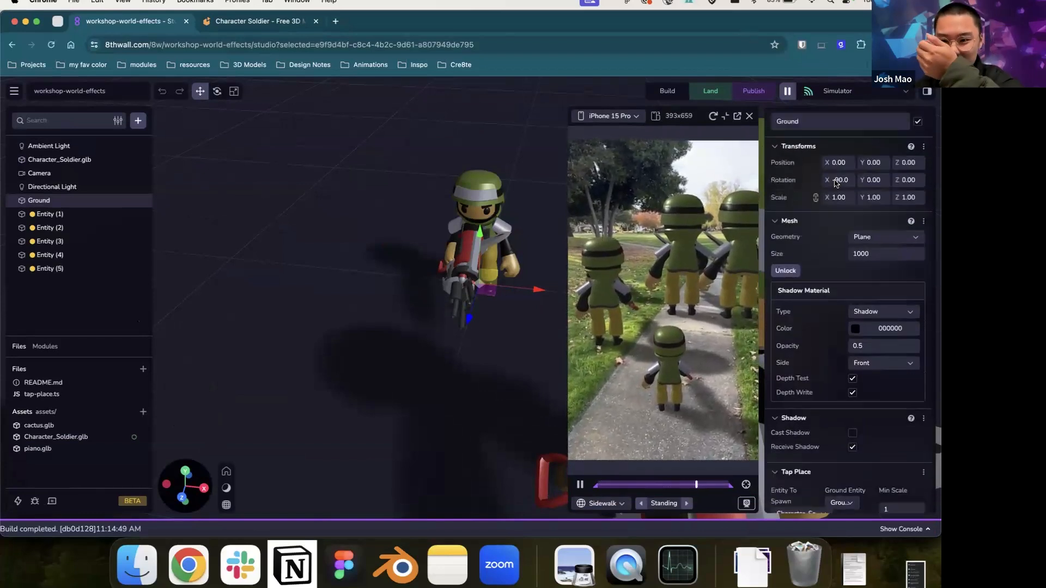
click(873, 180)
text(180)
key(Return)
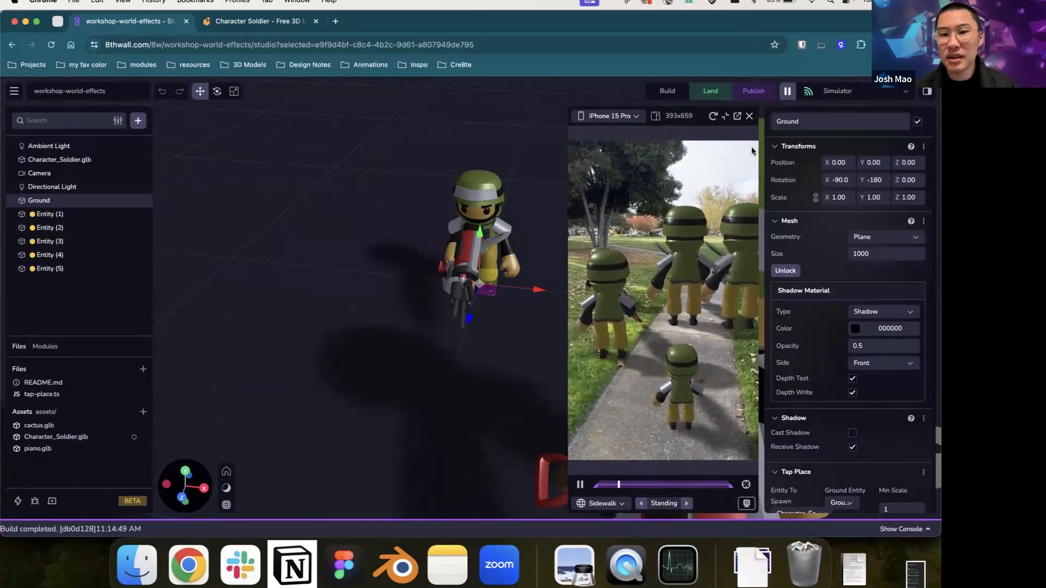
scroll(813, 249, down, 3)
scroll(810, 244, up, 3)
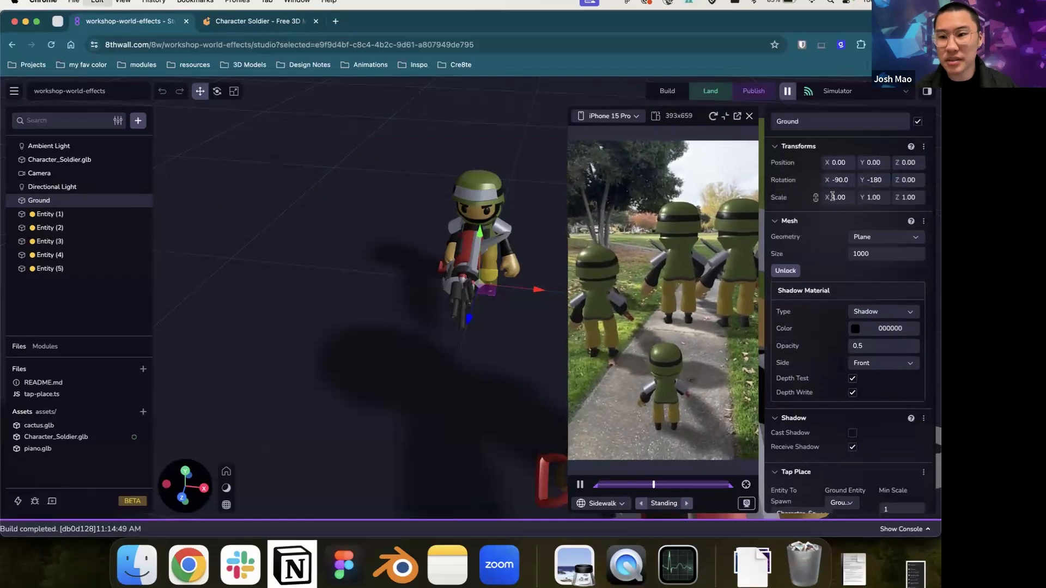
click(876, 180)
text(0)
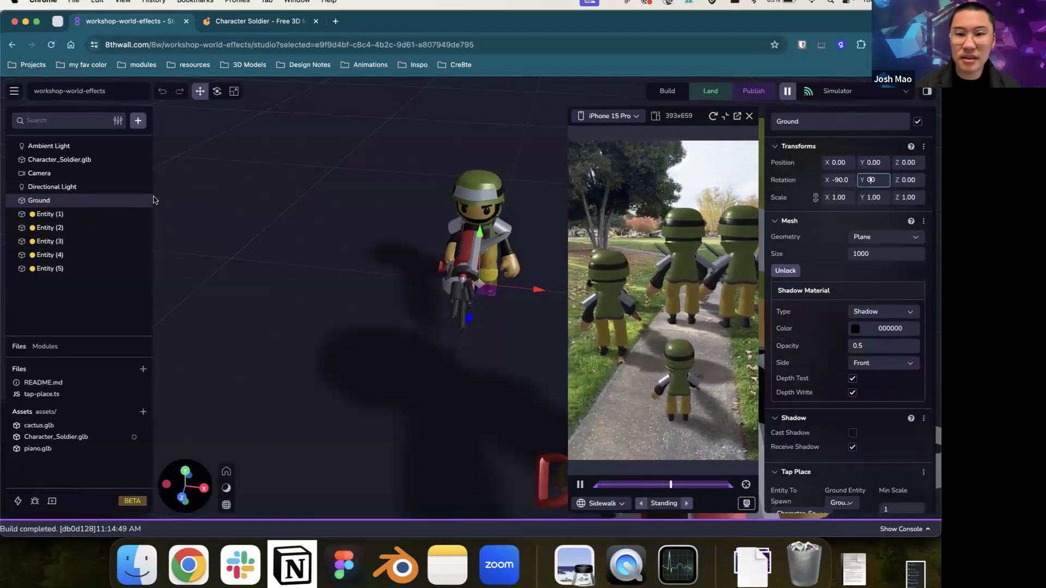
Step: Try turning the Character_Soldier 180 degrees about Y during the running simulation and spawn another soldier to test it
click(60, 160)
click(873, 180)
text(1800)
click(708, 338)
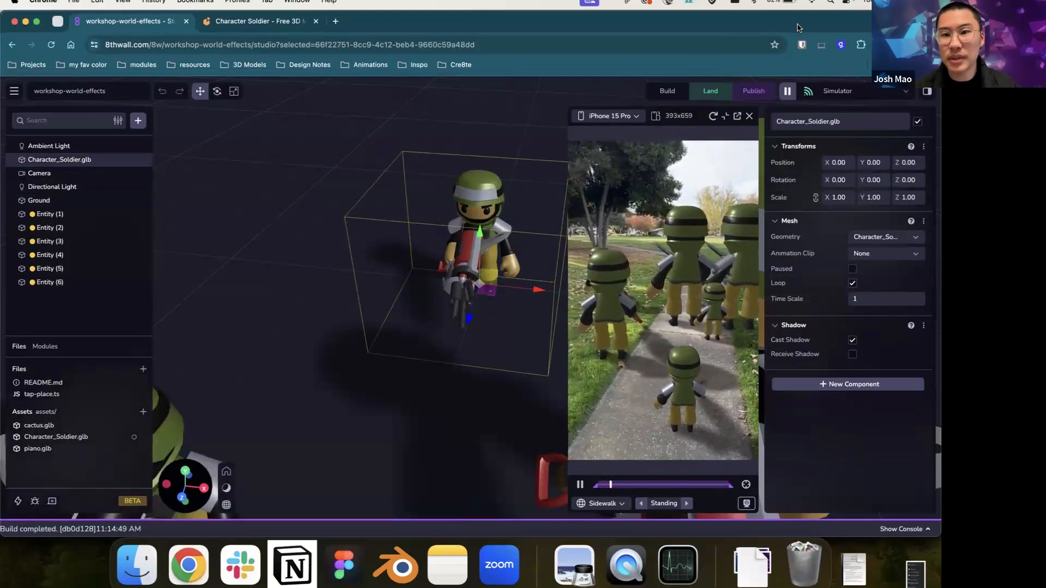
Step: Close the simulator and set the Character_Soldier's Y rotation to 180
click(750, 118)
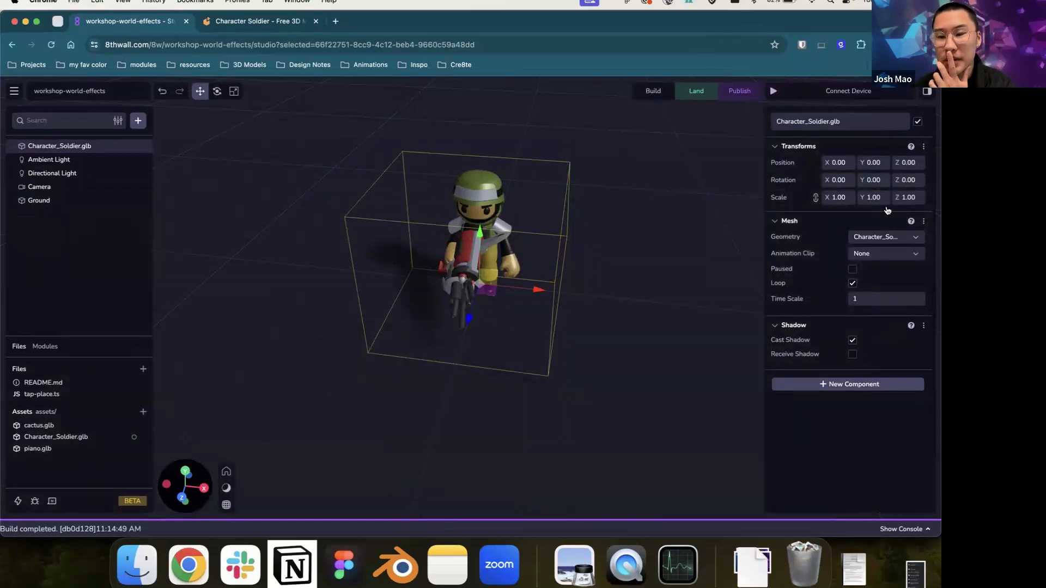
text(180)
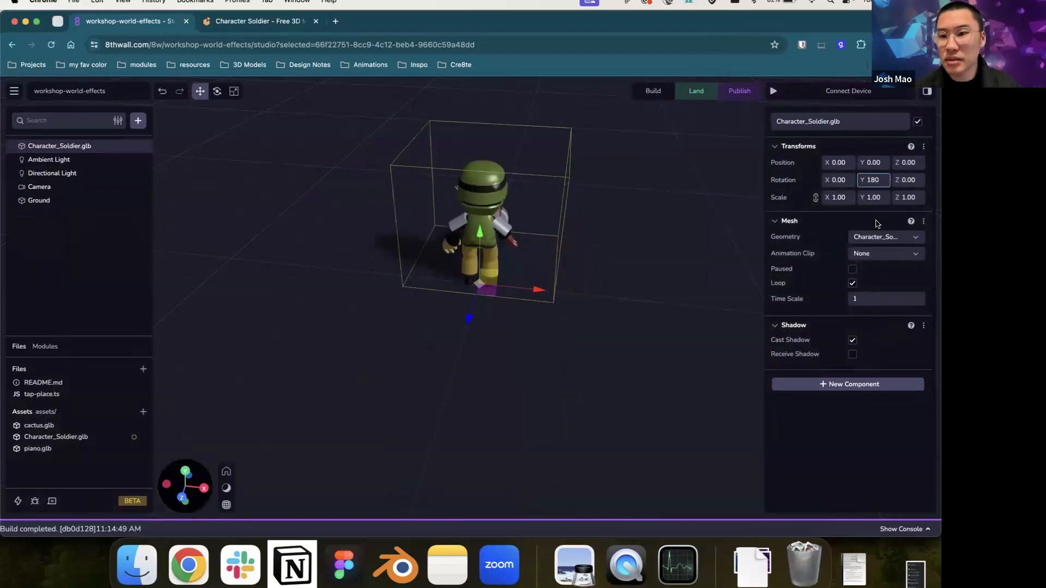
Step: Set the Character_Soldier's animation clip to CharacterArmature|Jump_Idle
click(887, 255)
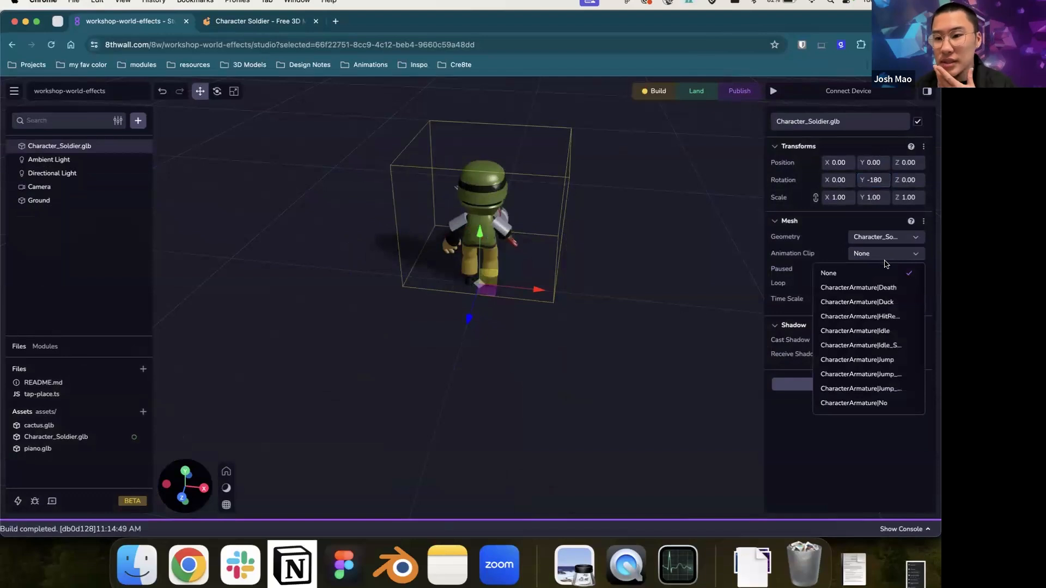
scroll(884, 339, down, 3)
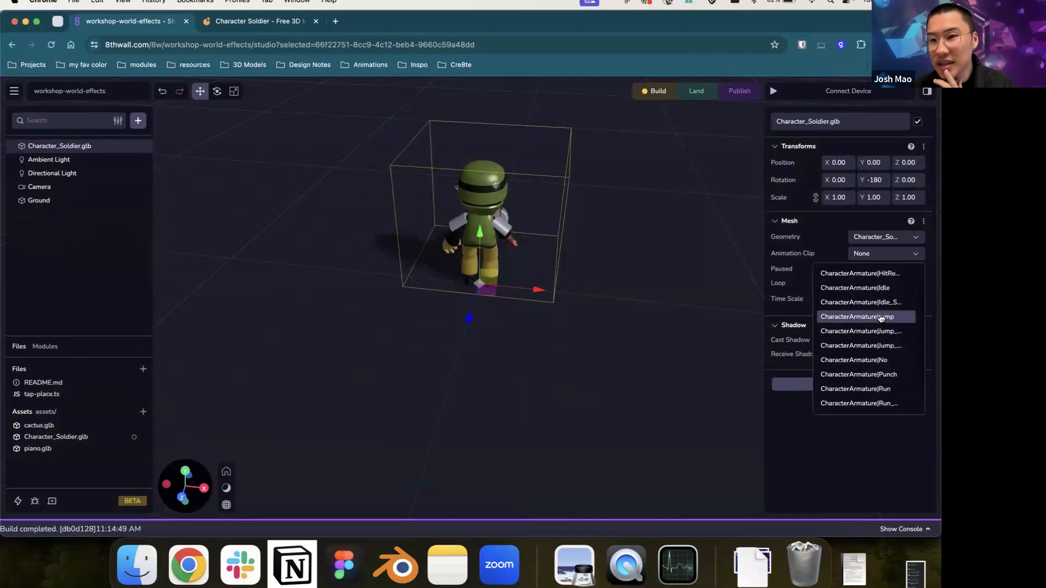
click(881, 332)
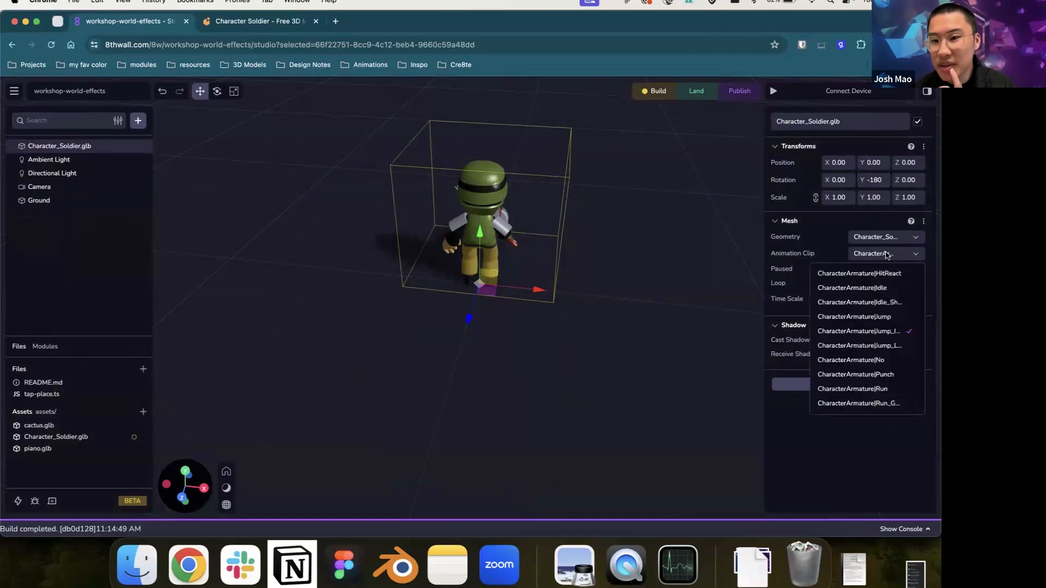
click(888, 336)
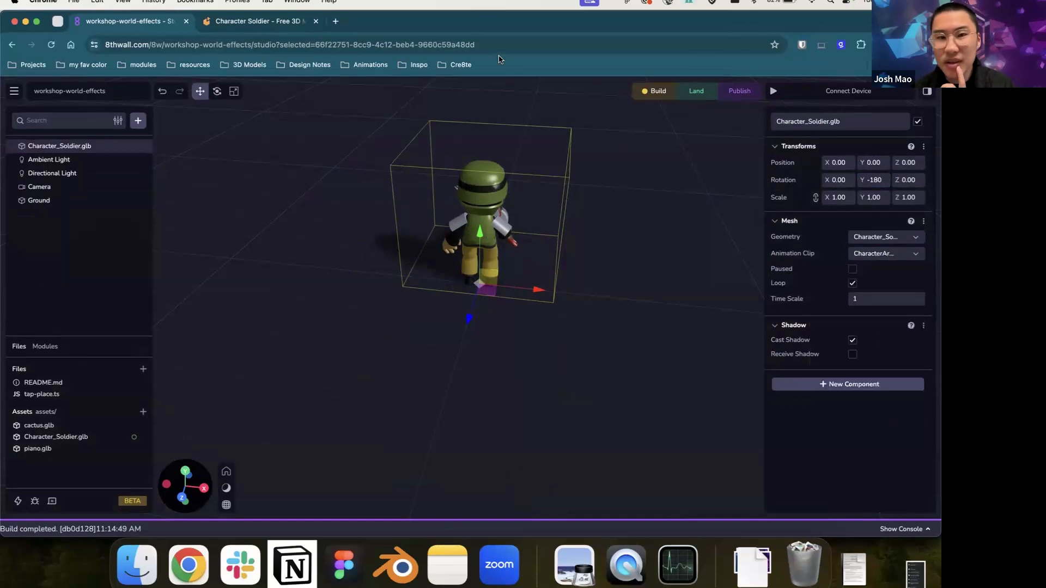
Step: Switch to the Character Soldier page on poly.pizza and preview its Jump_Idle and Jump_Land animations
click(269, 23)
click(602, 371)
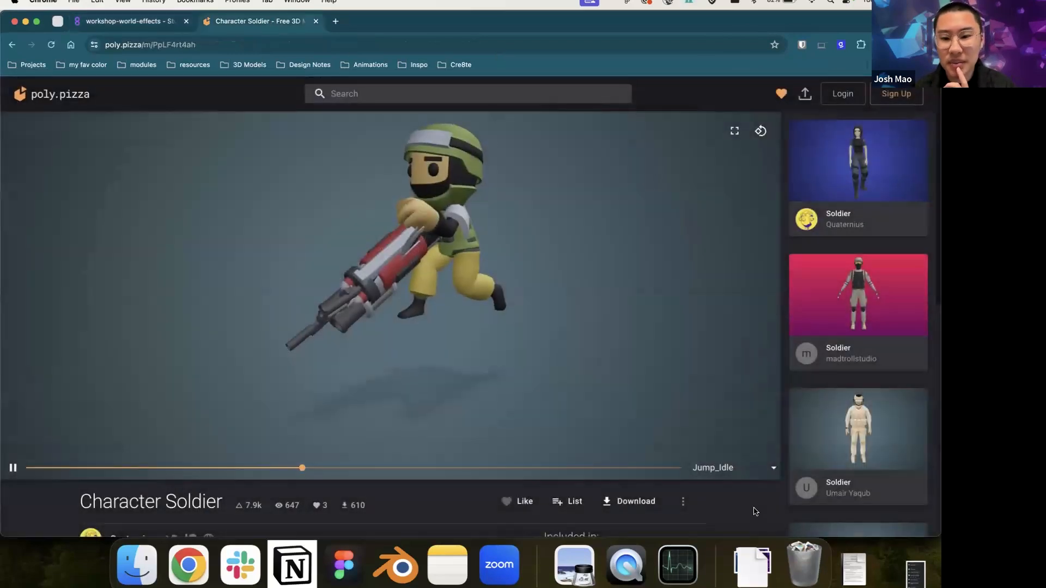
click(719, 468)
click(744, 396)
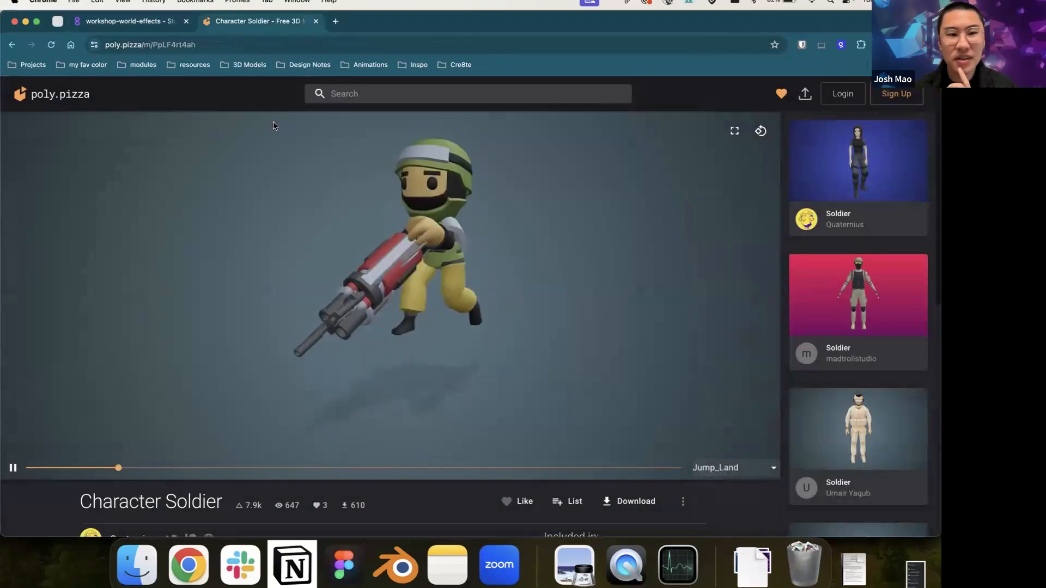
Step: Return to the Studio project, set the Character_Soldier's animation clip to CharacterArmature|Jump_Land and build the project
key(ctrl+shift+Tab)
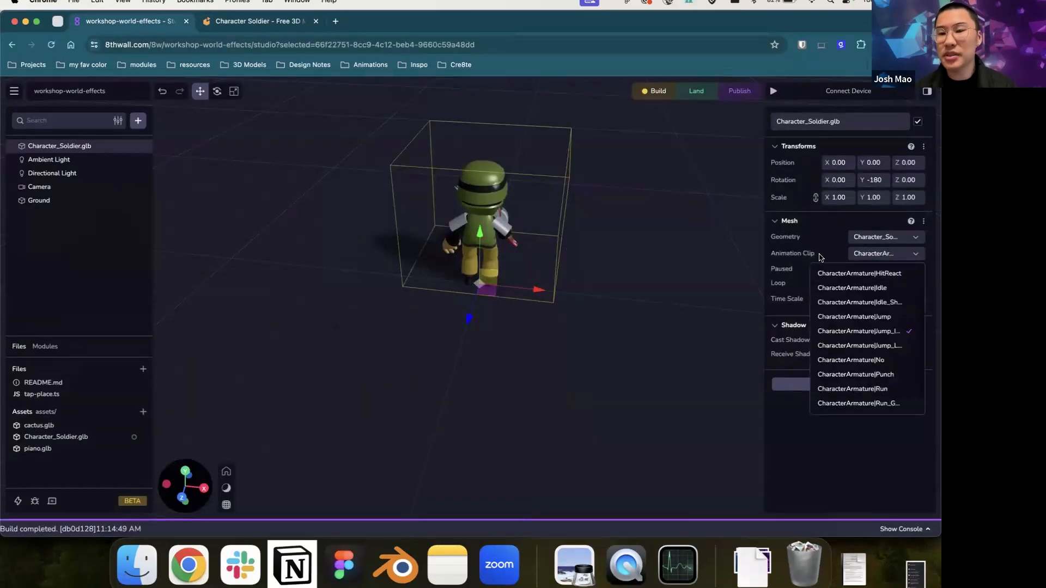
click(888, 344)
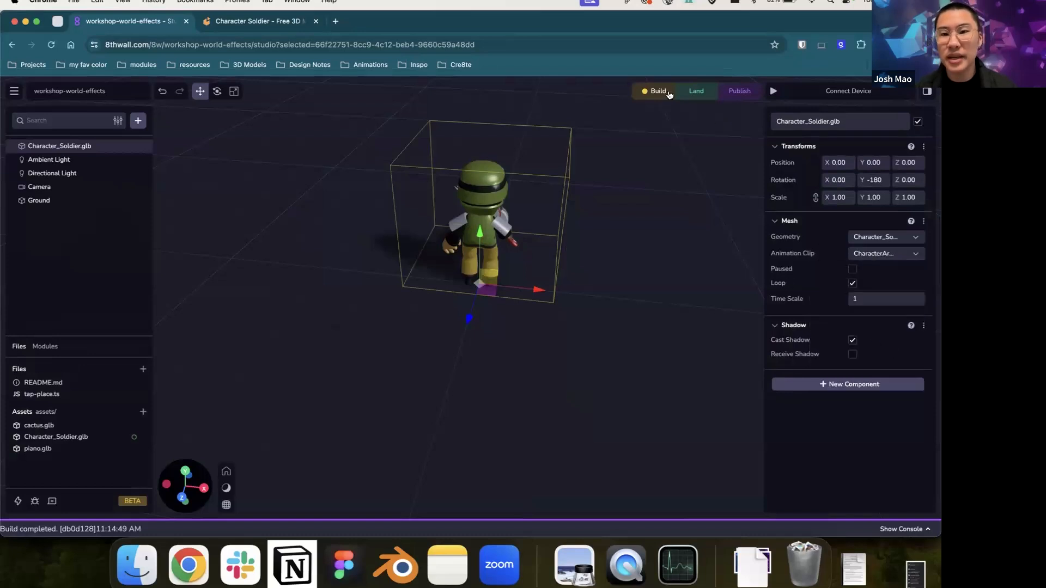
drag(619, 209, 420, 191)
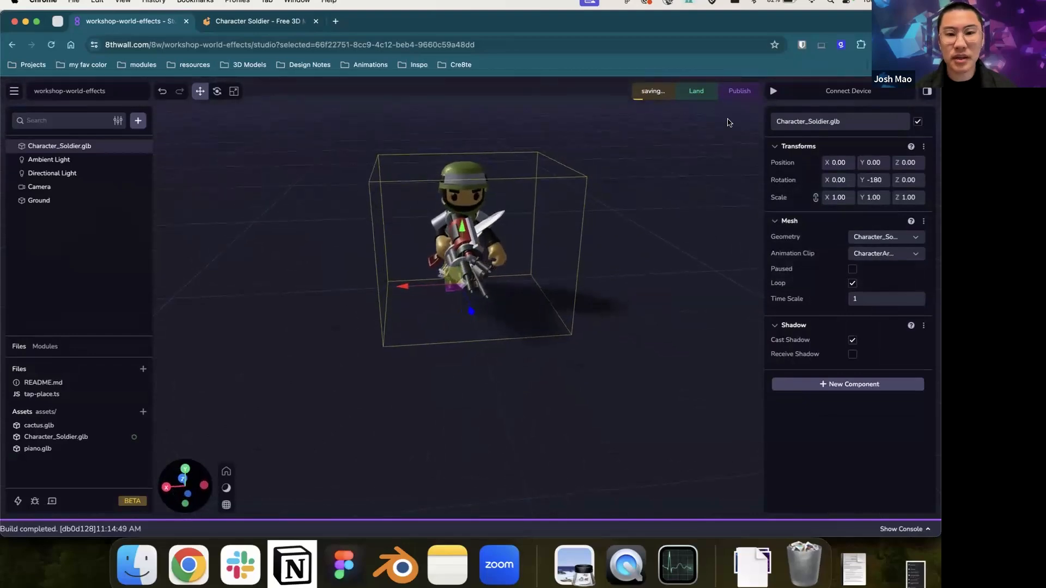
scroll(500, 227, up, 10)
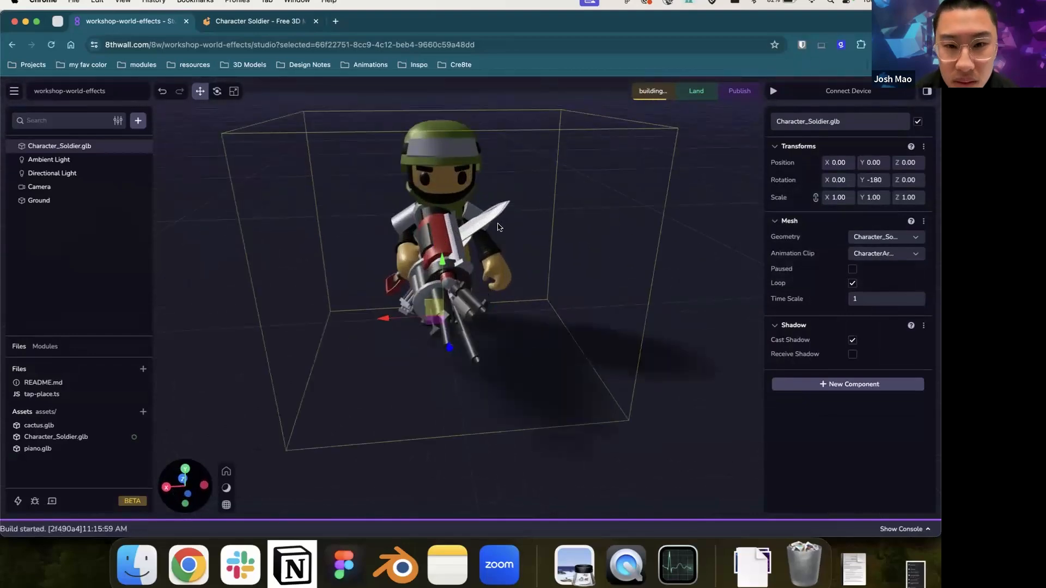
scroll(444, 351, down, 3)
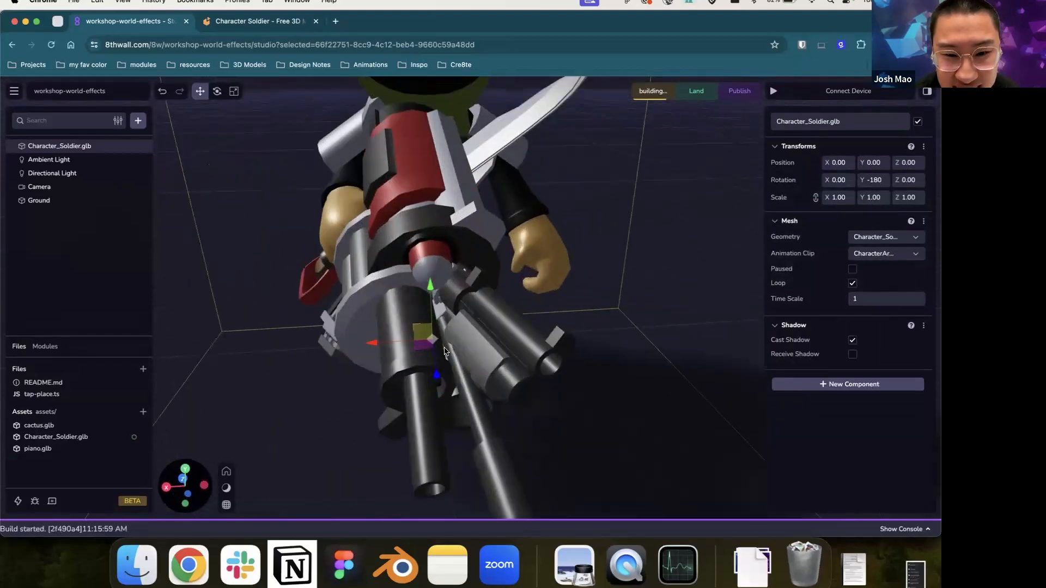
scroll(485, 199, down, 6)
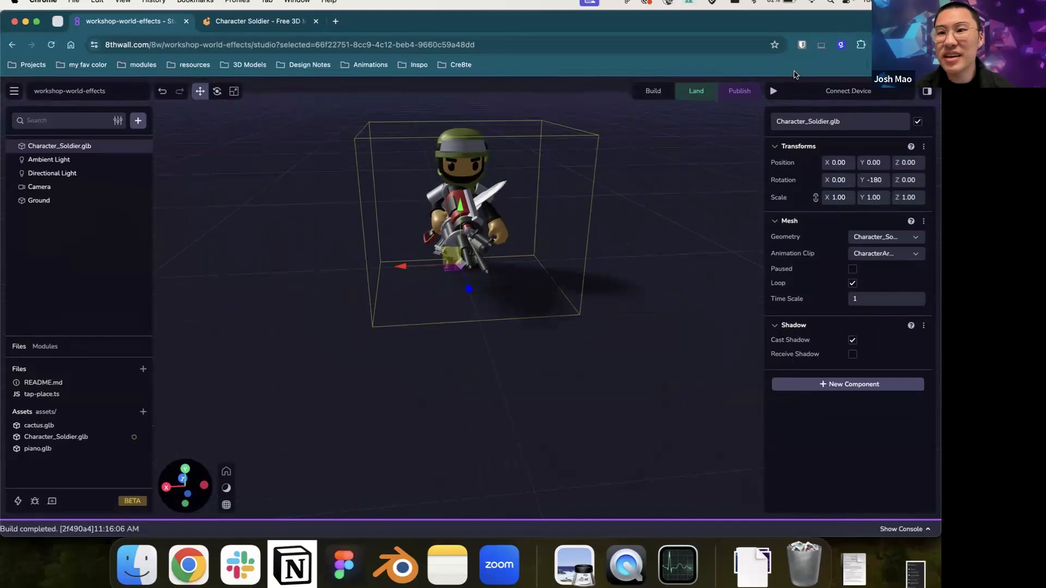
Step: Run the Sidewalk simulation, spawn several soldiers on the path and grass to test the animation, and close the simulator
click(773, 91)
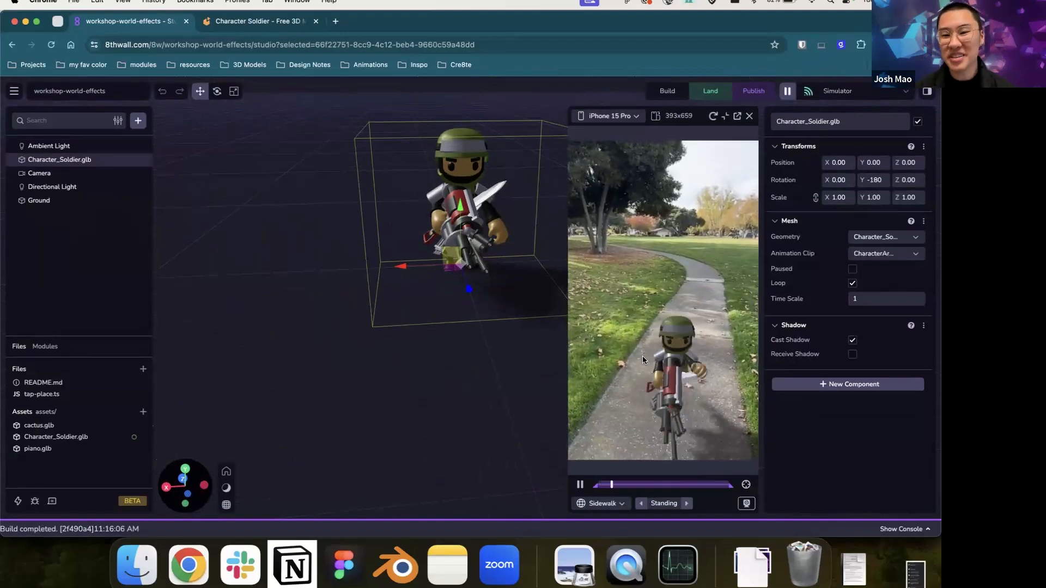
click(697, 289)
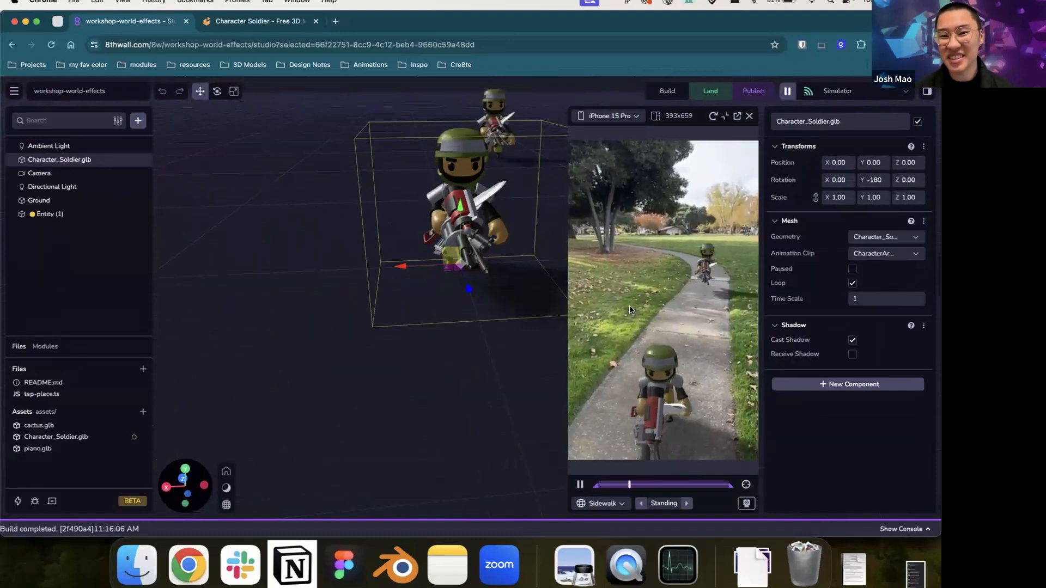
click(705, 325)
click(704, 322)
click(593, 362)
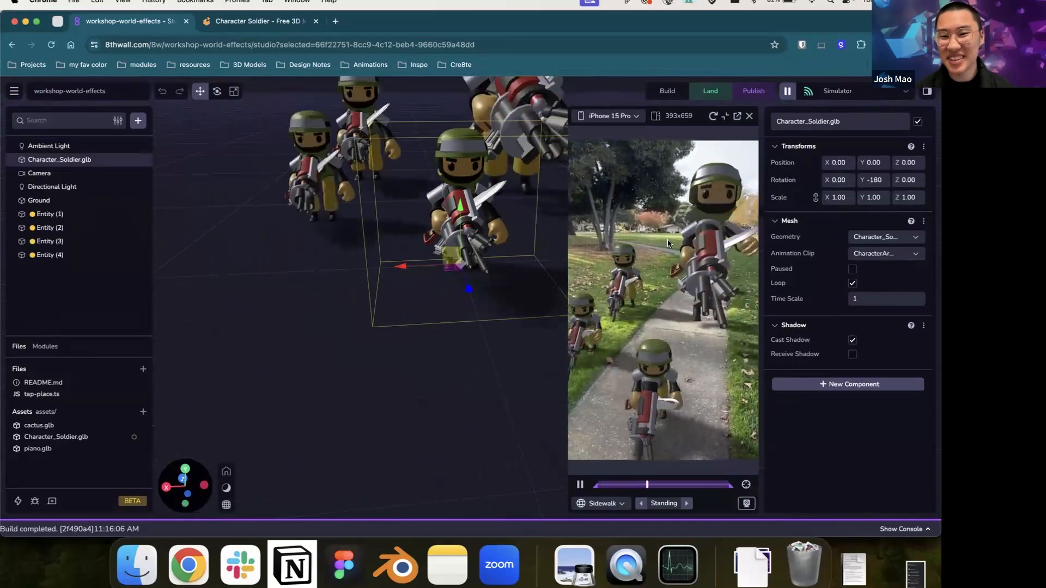
click(659, 268)
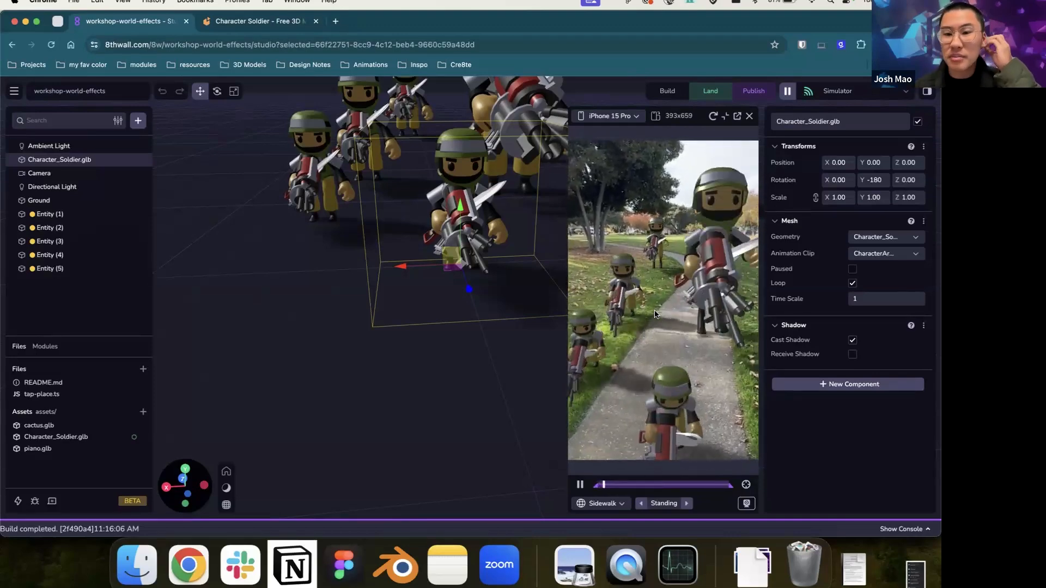
click(595, 289)
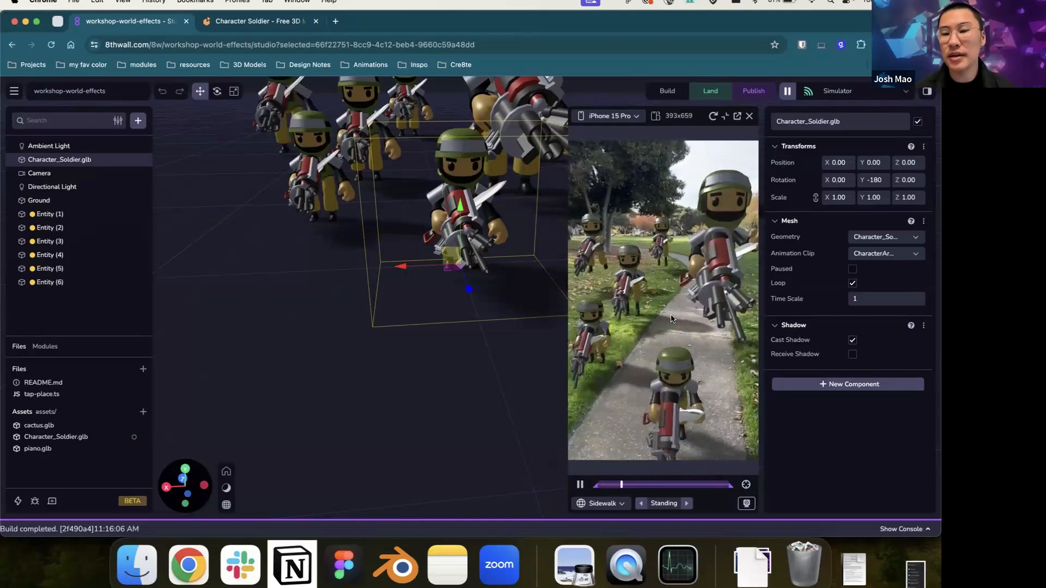
click(669, 309)
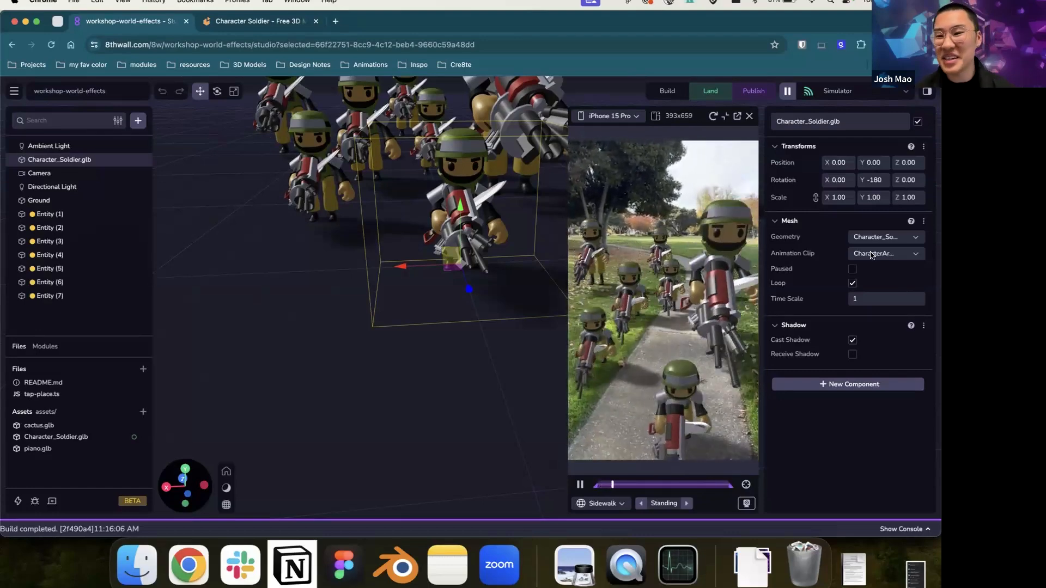
click(749, 116)
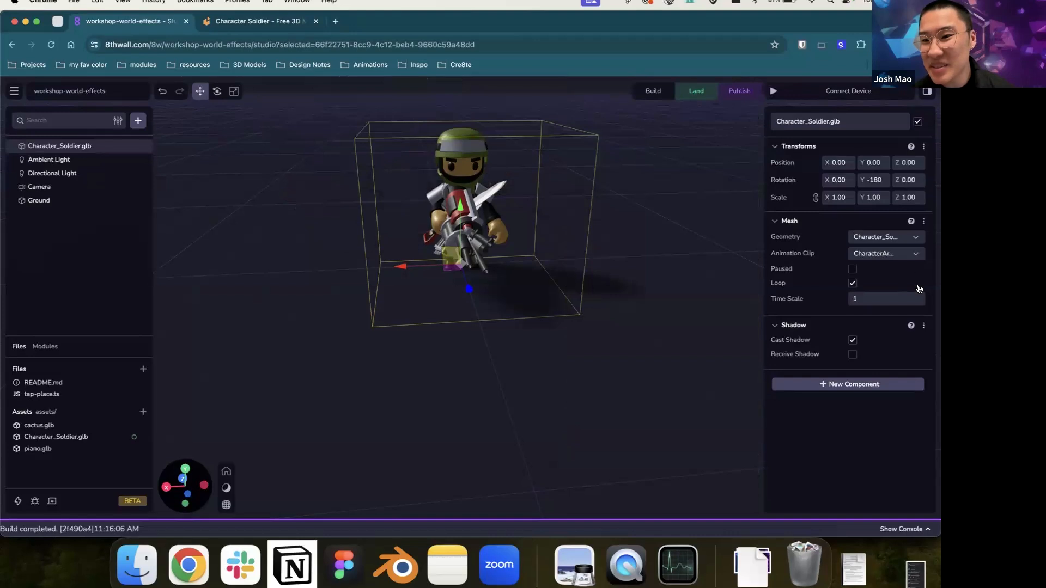
Step: Preview the Character Soldier's Jump_Idle, Jump, No, Punch, Run_Gun and Wave animations on poly.pizza
click(243, 25)
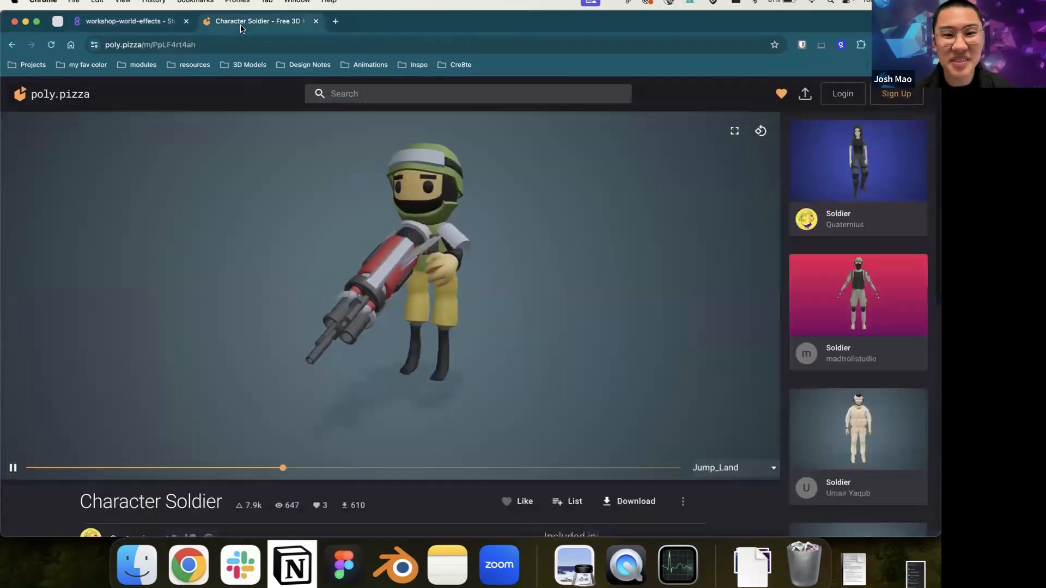
click(713, 468)
click(731, 377)
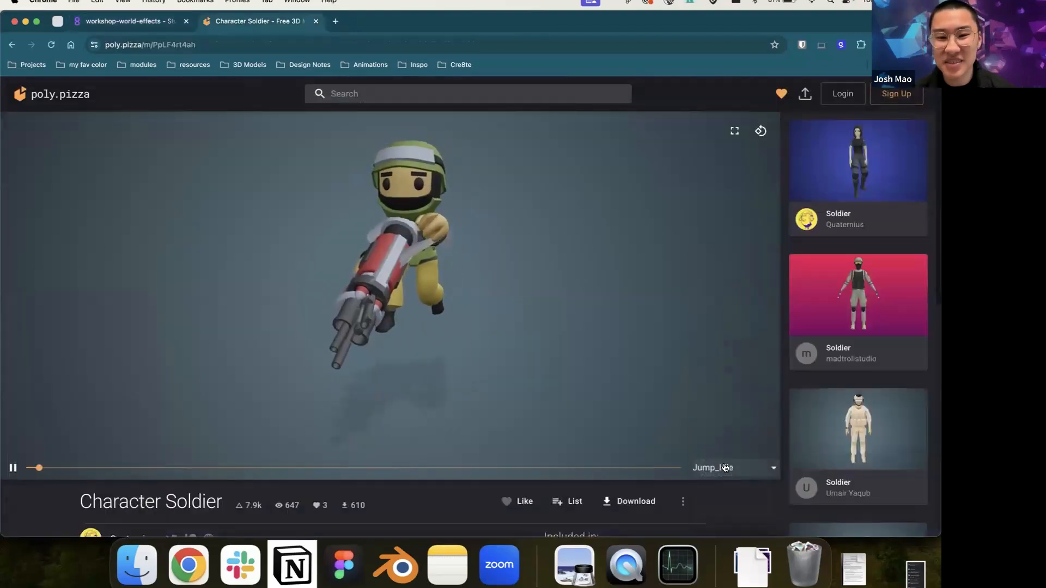
click(734, 466)
click(738, 360)
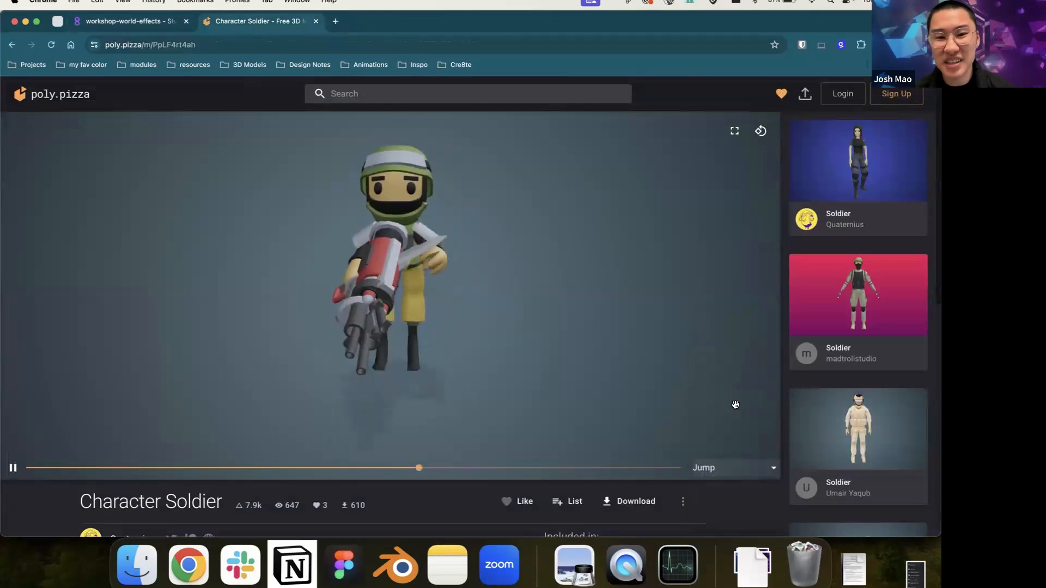
click(735, 467)
click(742, 422)
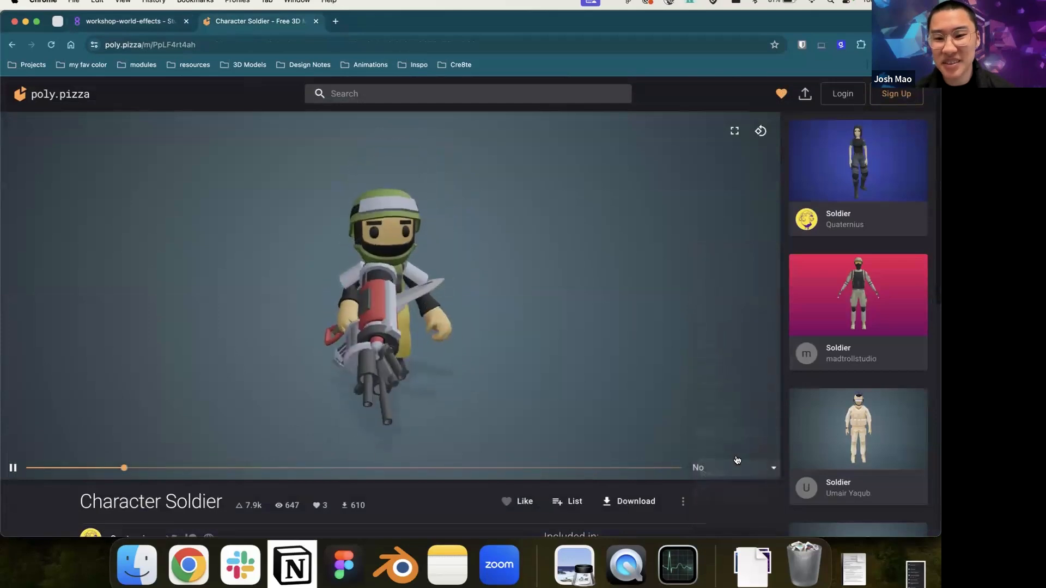
click(737, 469)
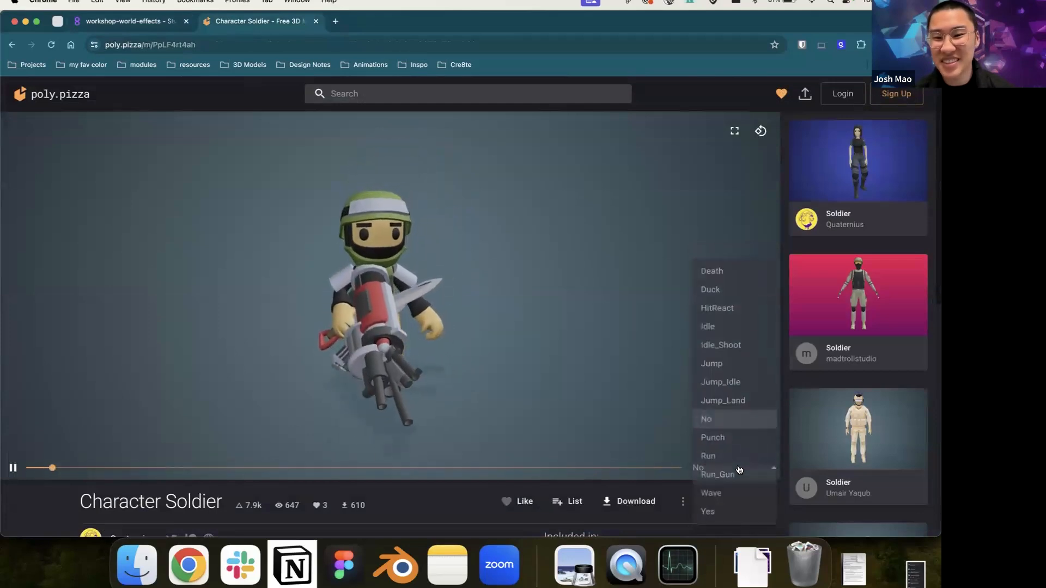
click(736, 437)
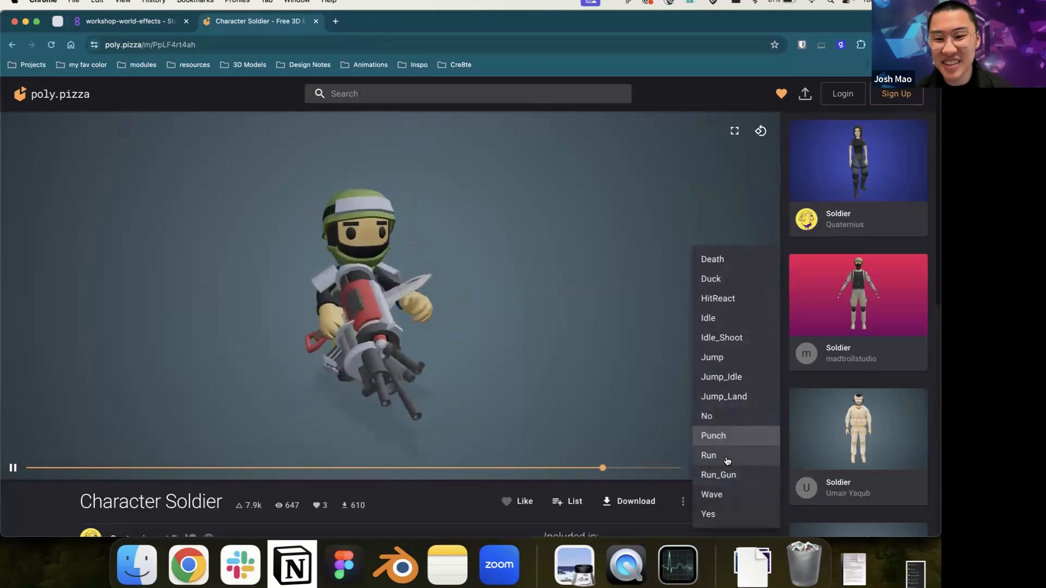
click(725, 459)
click(722, 473)
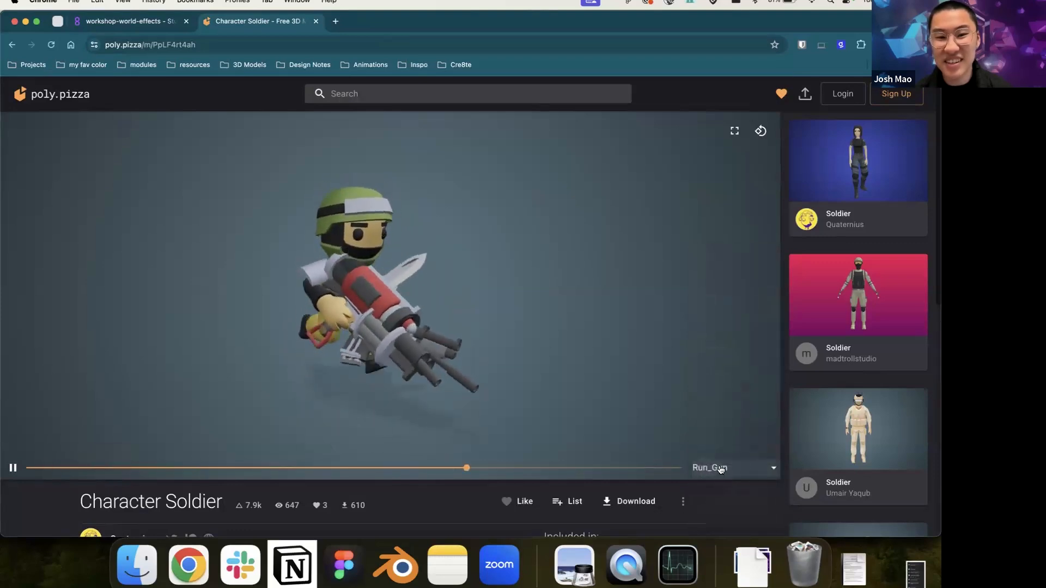
click(719, 469)
click(714, 484)
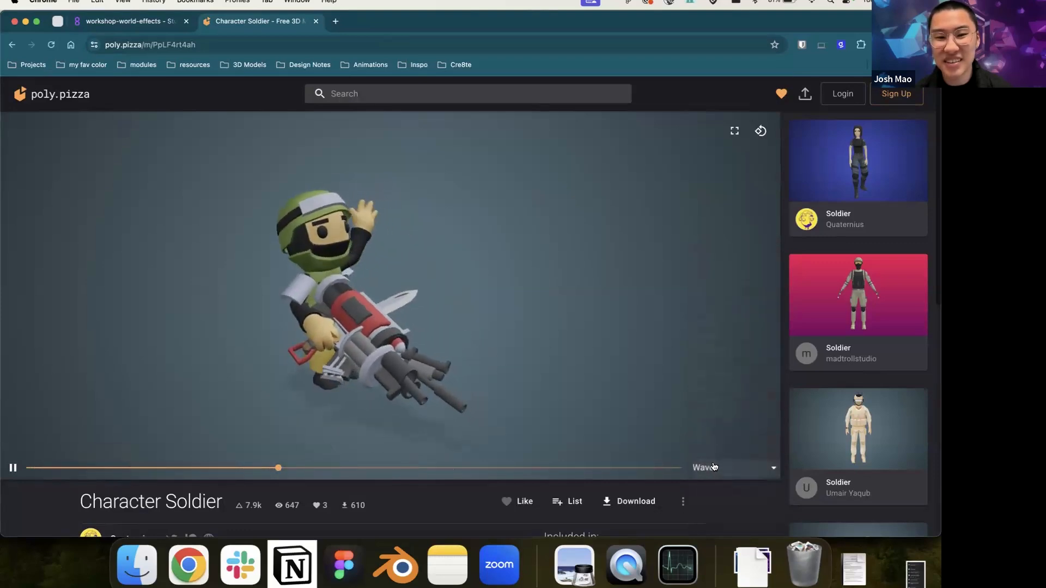
Step: Switch back to the Studio project, set the Character_Soldier's animation clip to Wave and rebuild the project
click(135, 23)
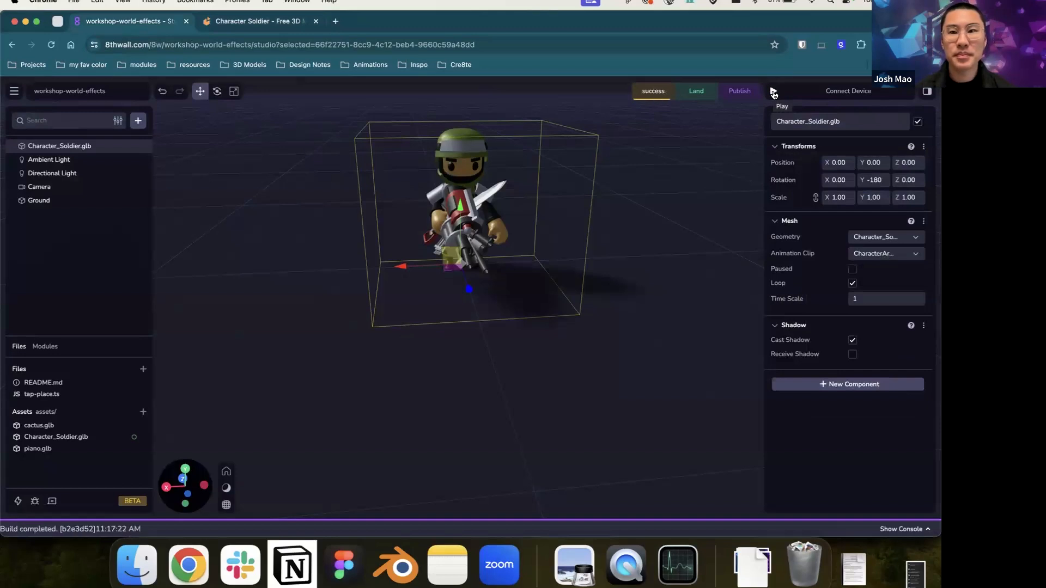
Step: Test the Wave animation by spawning seven soldiers around the path in the Sidewalk simulation, and close the simulator
click(774, 91)
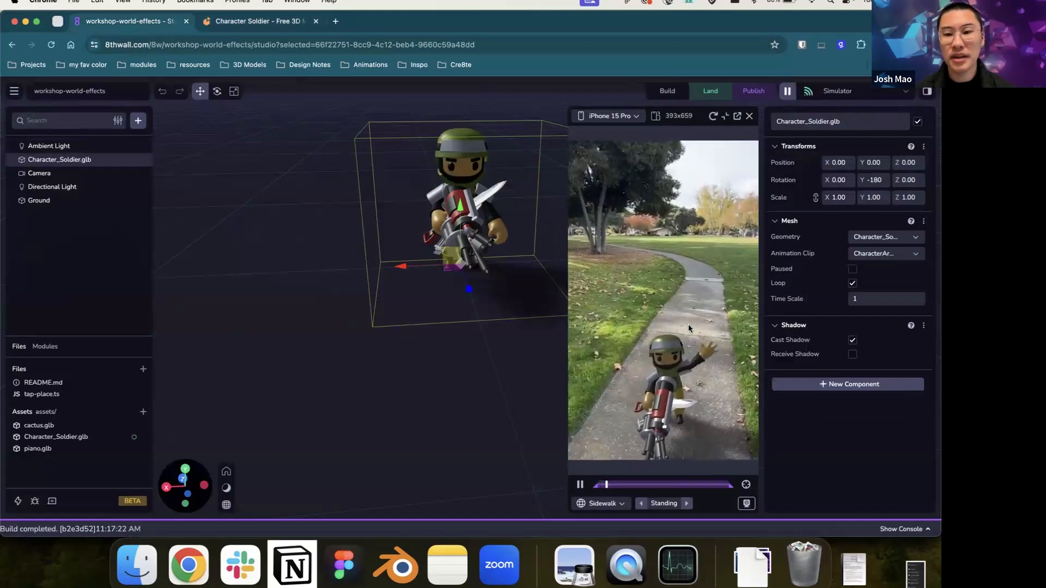
click(654, 295)
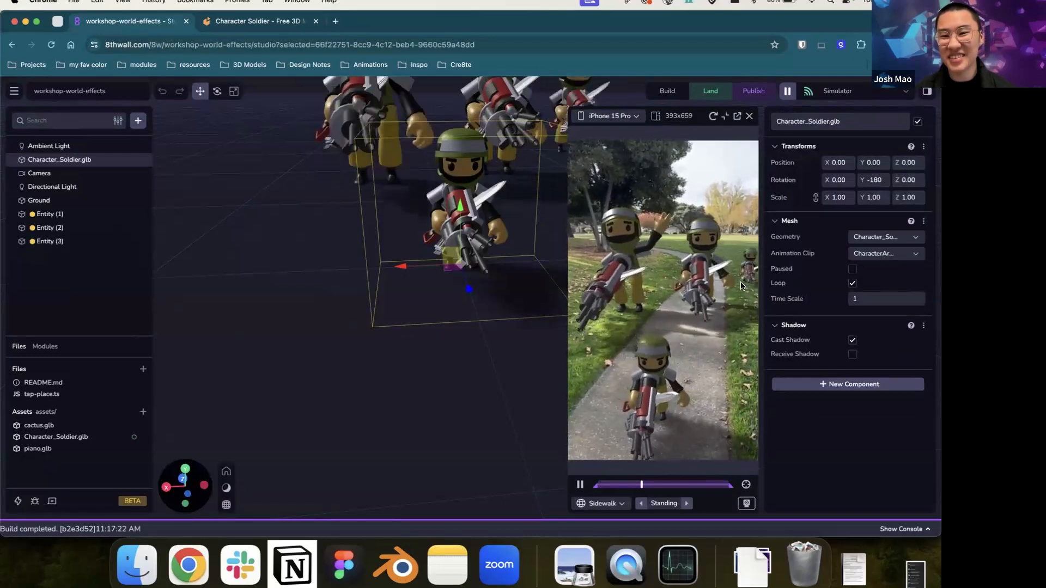
click(714, 294)
click(728, 352)
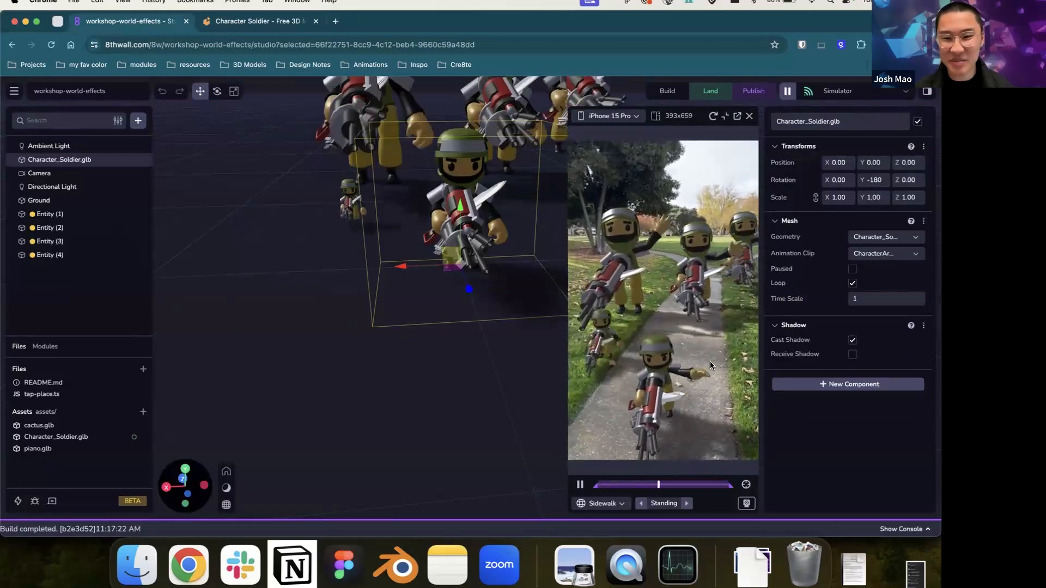
click(609, 357)
click(626, 394)
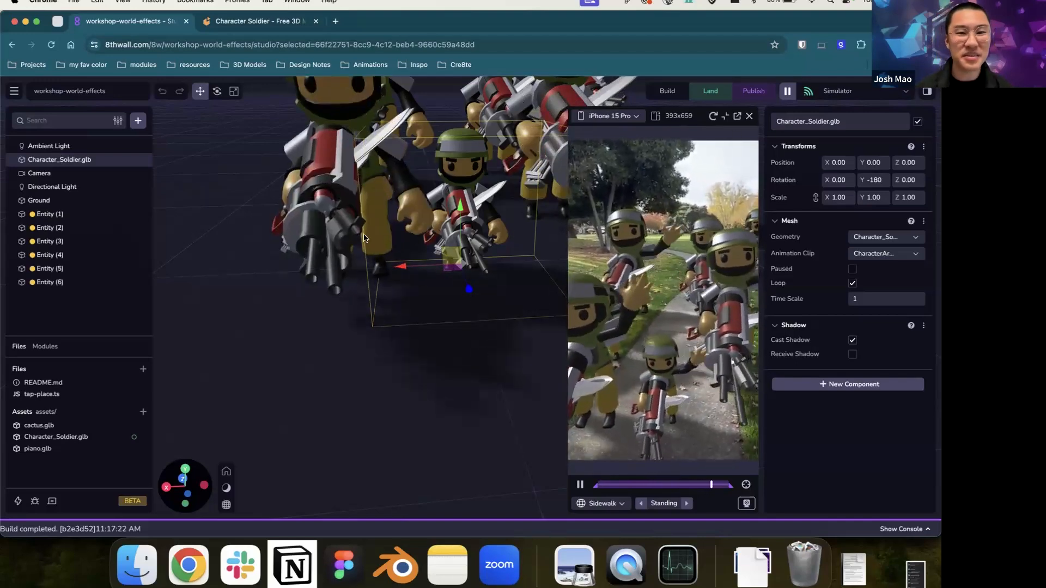
scroll(399, 209, down, 2)
scroll(399, 209, down, 2)
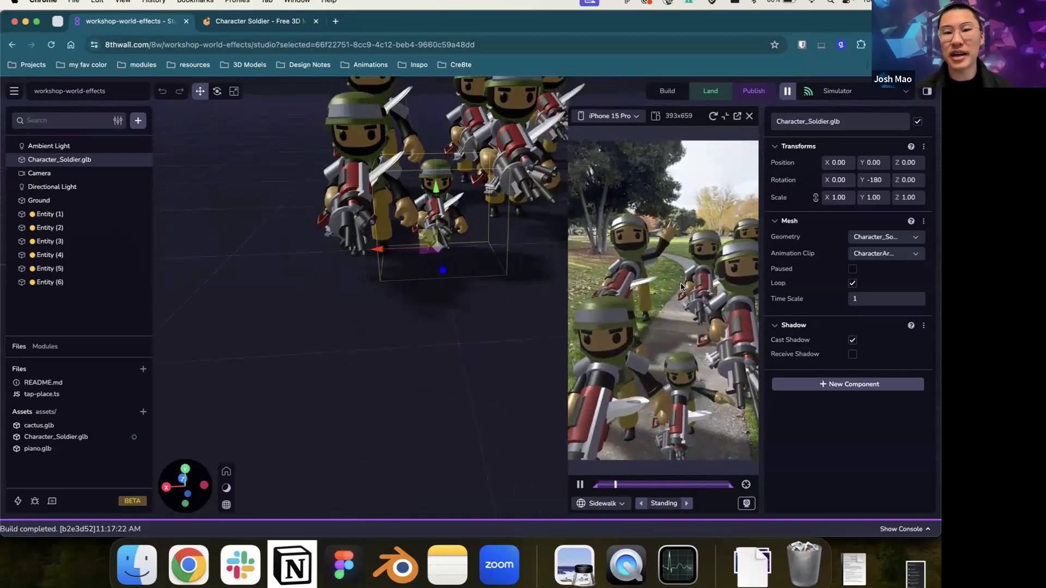
click(584, 267)
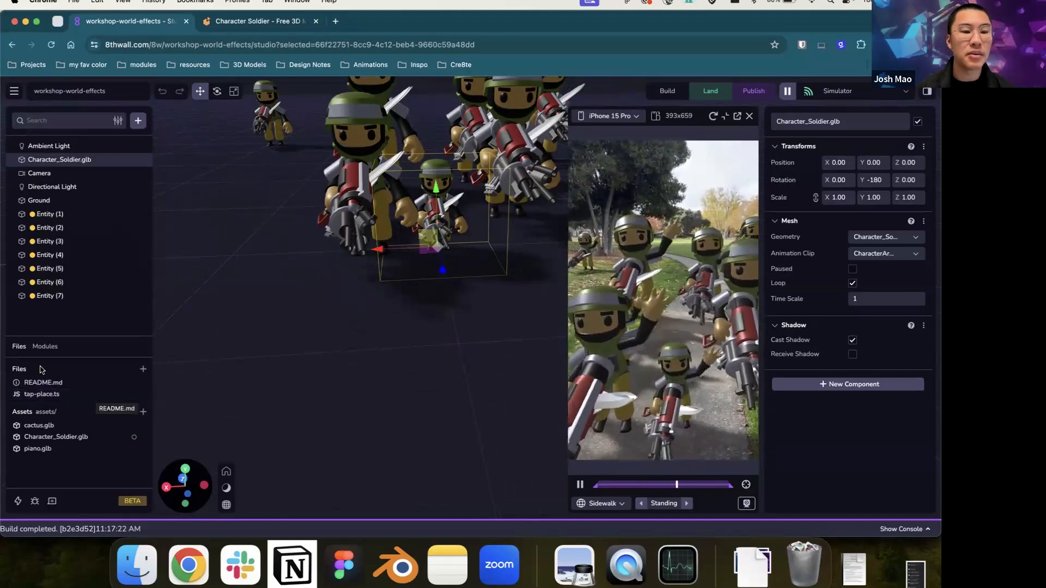
click(749, 117)
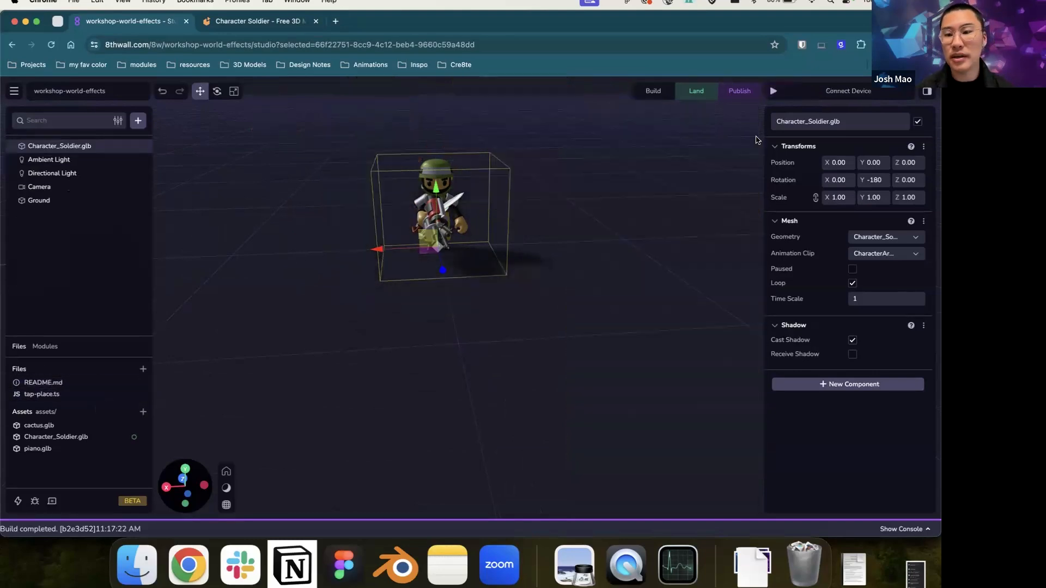
Step: Look up the custom components that can be added to Character_Soldier.glb, without adding one
click(845, 384)
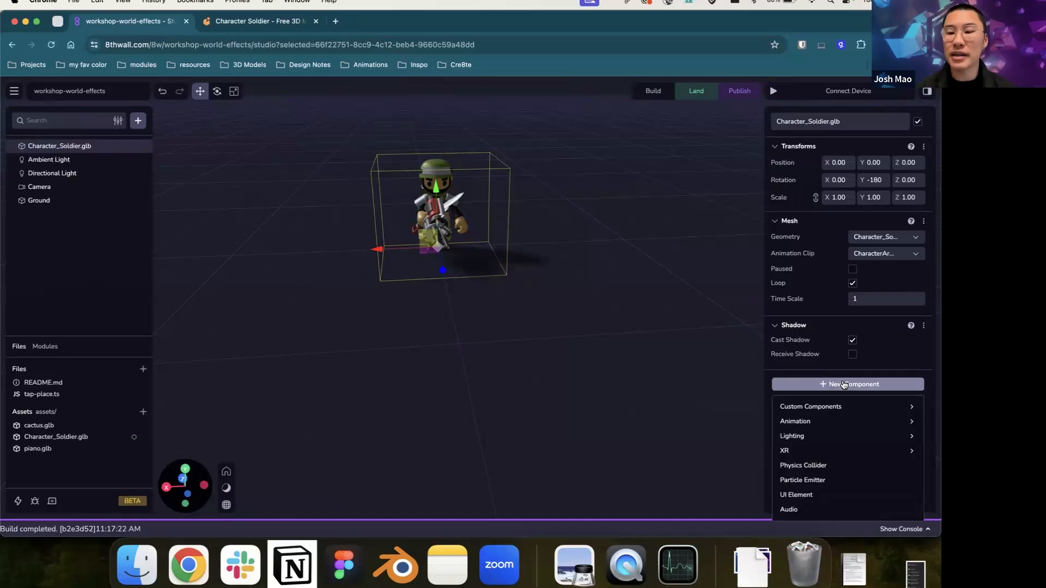
click(838, 406)
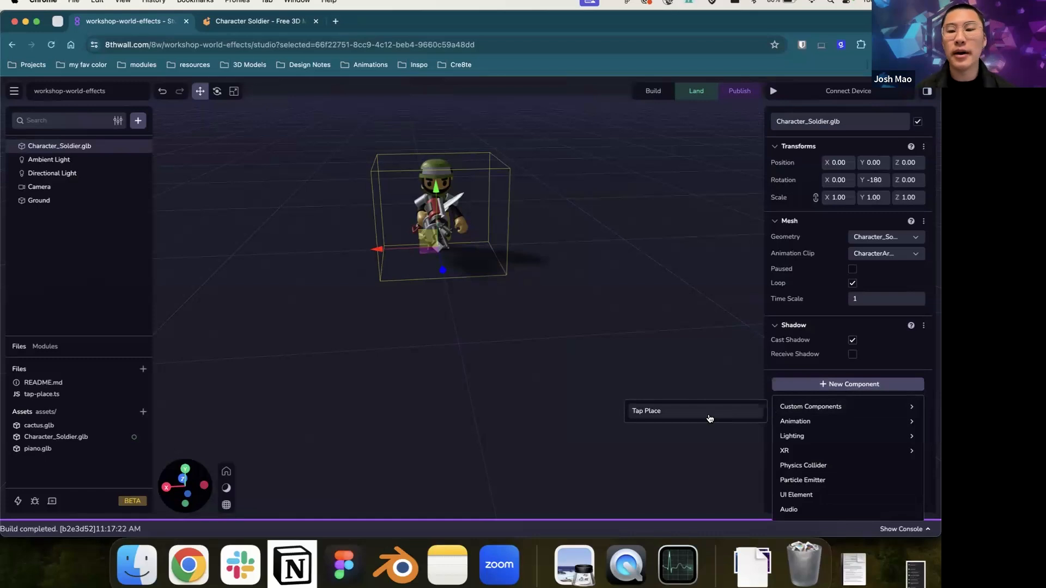
click(689, 304)
Step: Review the Ground's Shadow Material, Shadow and Tap Place settings and view the soldier's shadow from different angles
drag(518, 244, 499, 257)
drag(514, 205, 543, 218)
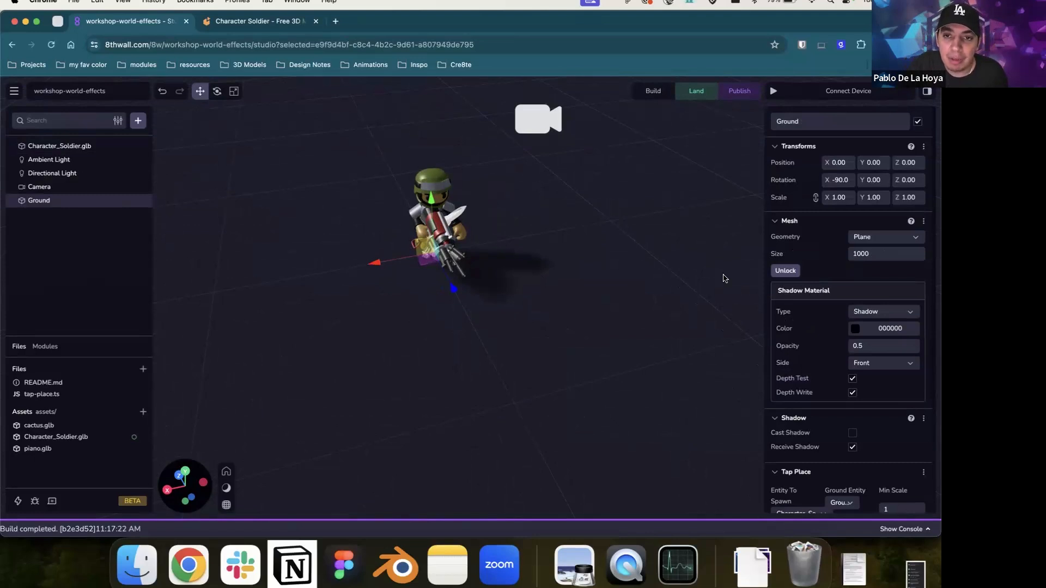
scroll(724, 278, down, 3)
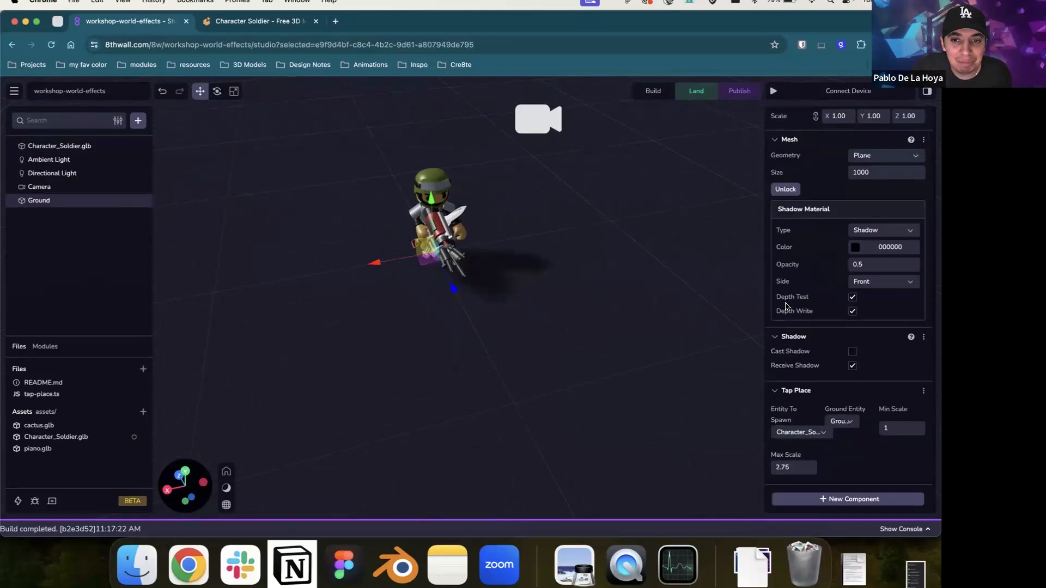
scroll(786, 307, up, 3)
scroll(785, 302, down, 3)
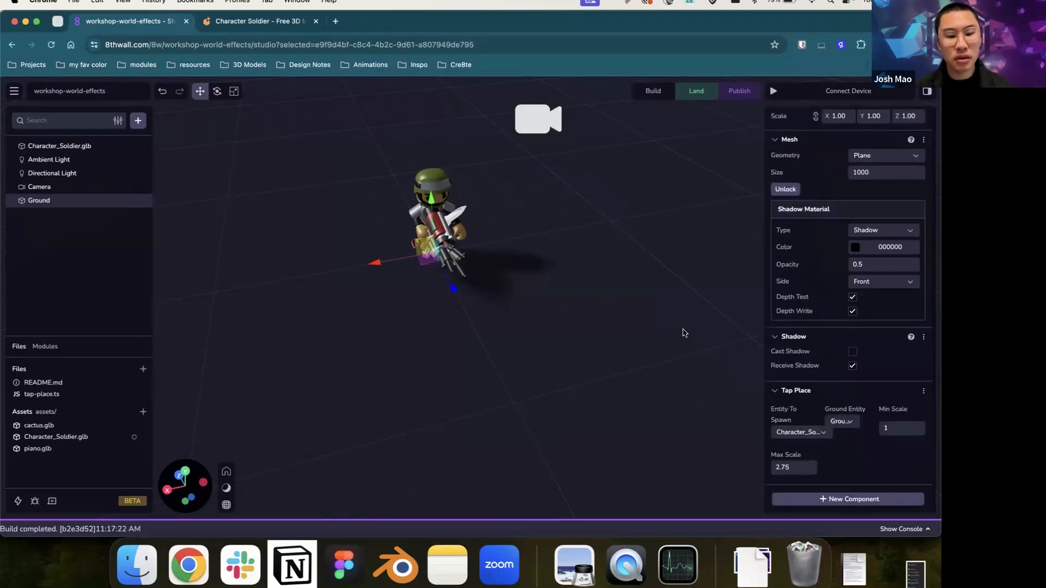
drag(683, 335, 625, 318)
Step: Toggle Receive Shadow and Cast Shadow on Character_Soldier.glb to compare their effect, leaving only Cast Shadow enabled
click(431, 173)
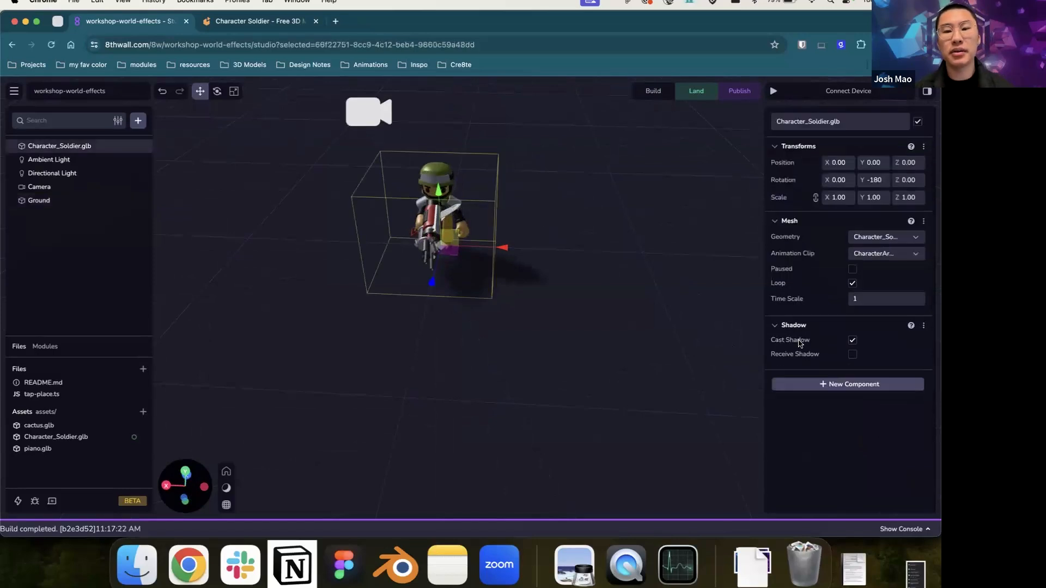
drag(505, 219, 538, 237)
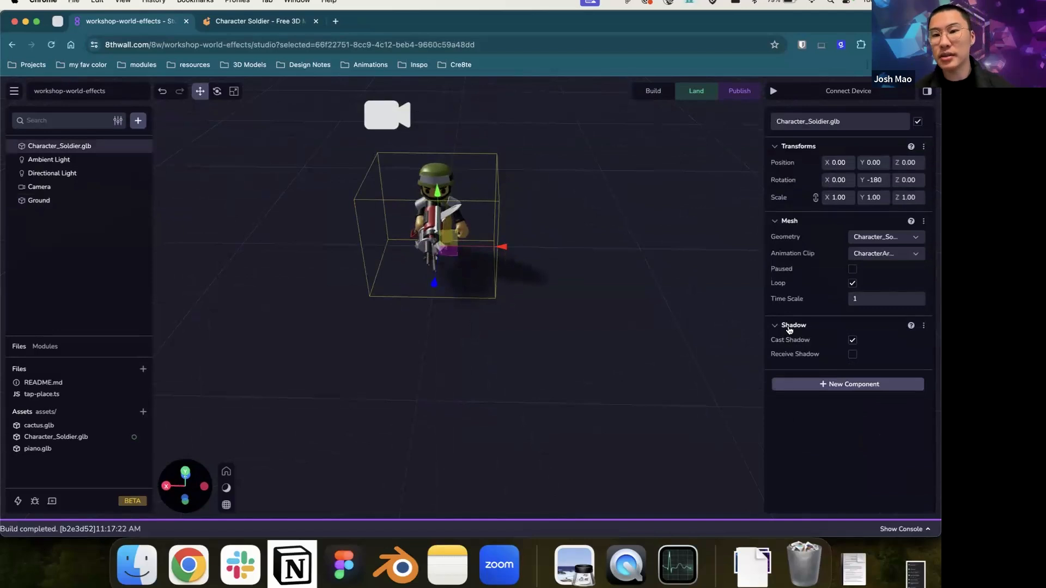
click(853, 355)
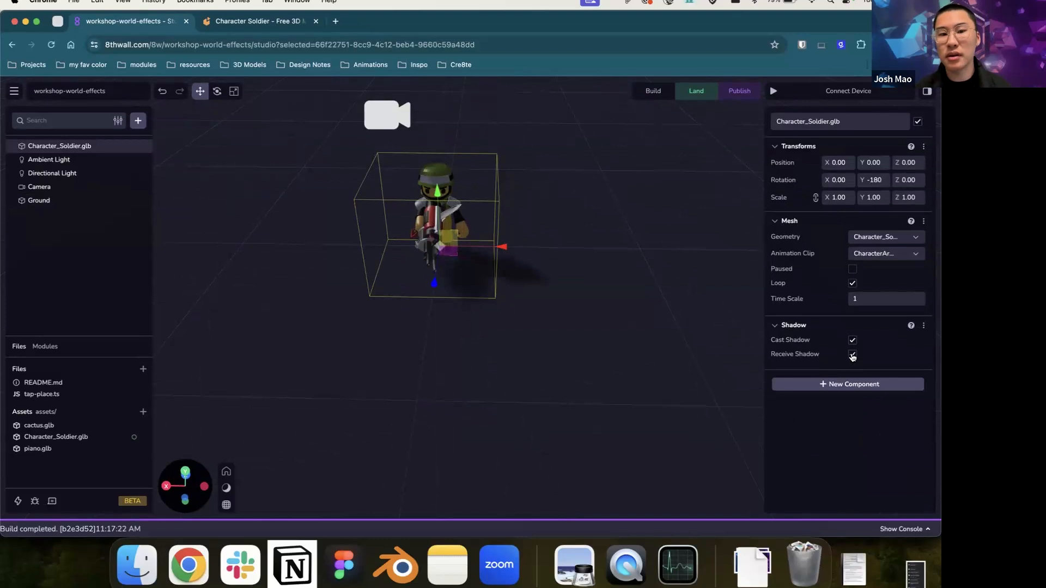
click(853, 355)
click(852, 341)
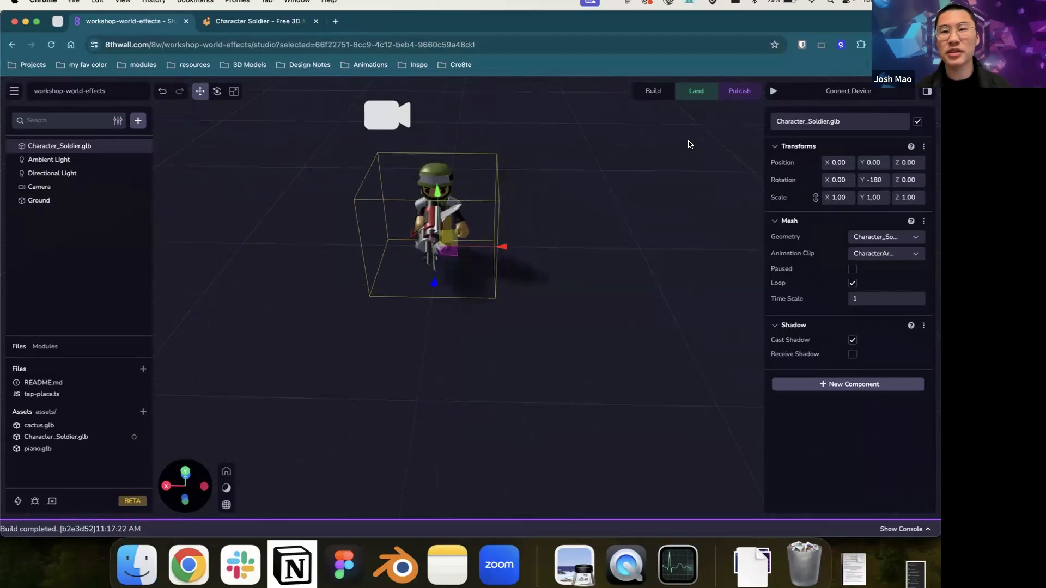
click(853, 355)
click(853, 341)
click(853, 341)
click(853, 354)
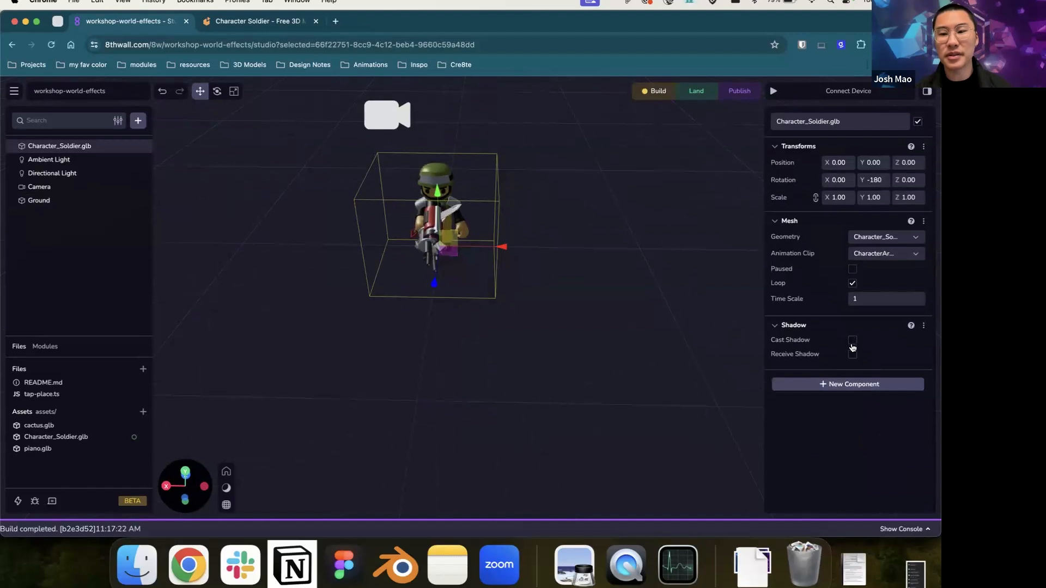
click(853, 340)
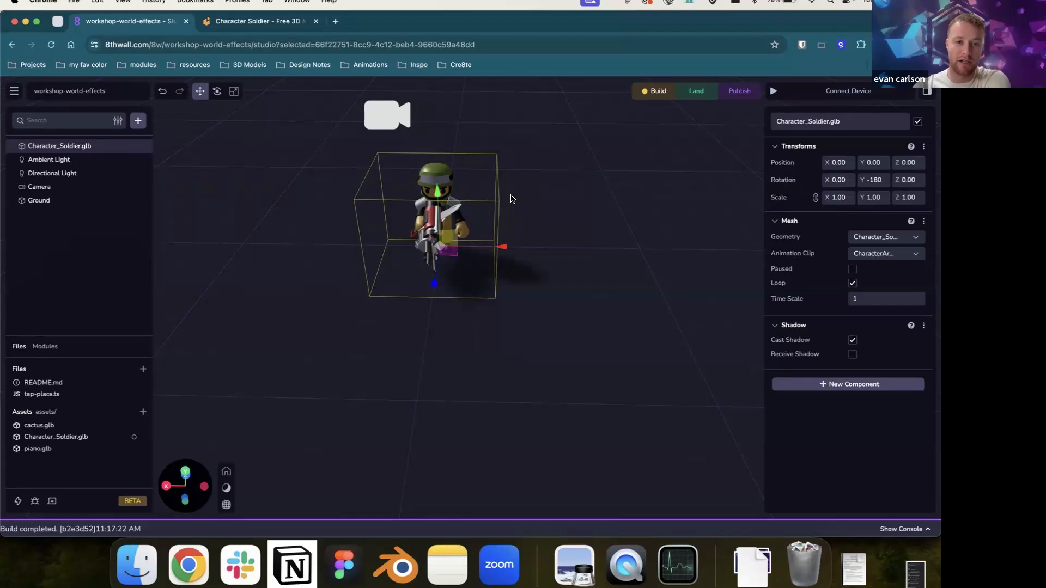
Step: Change the Ground's material type to Standard and its color to red, FF0000
click(41, 201)
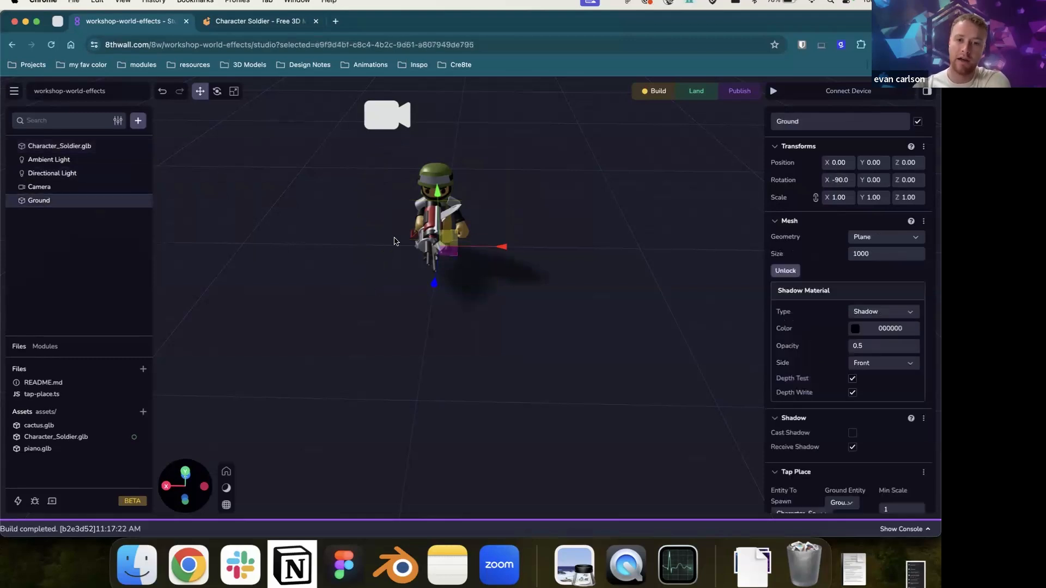
scroll(836, 333, down, 3)
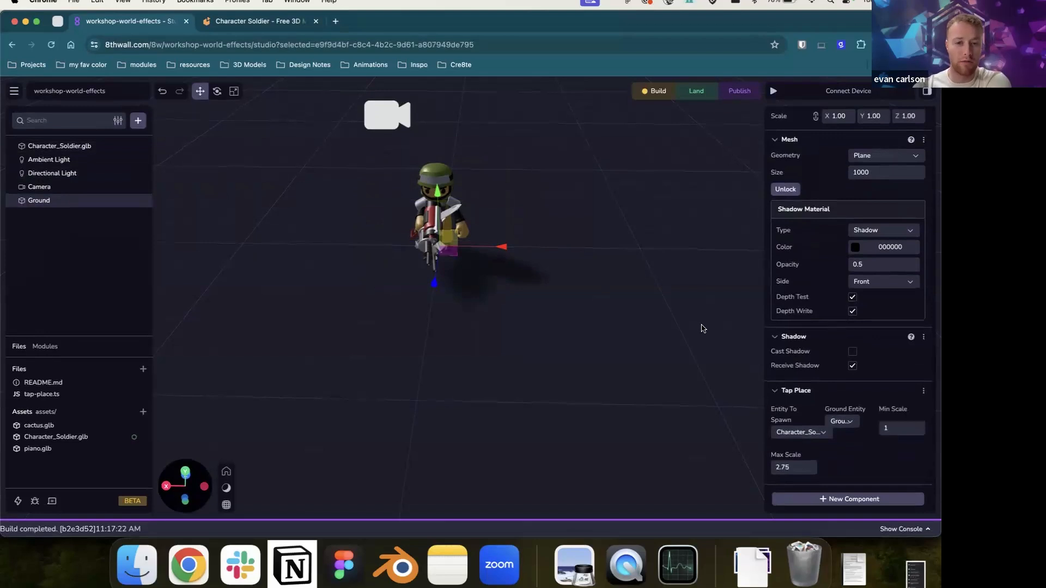
scroll(821, 342, up, 1)
scroll(821, 341, up, 3)
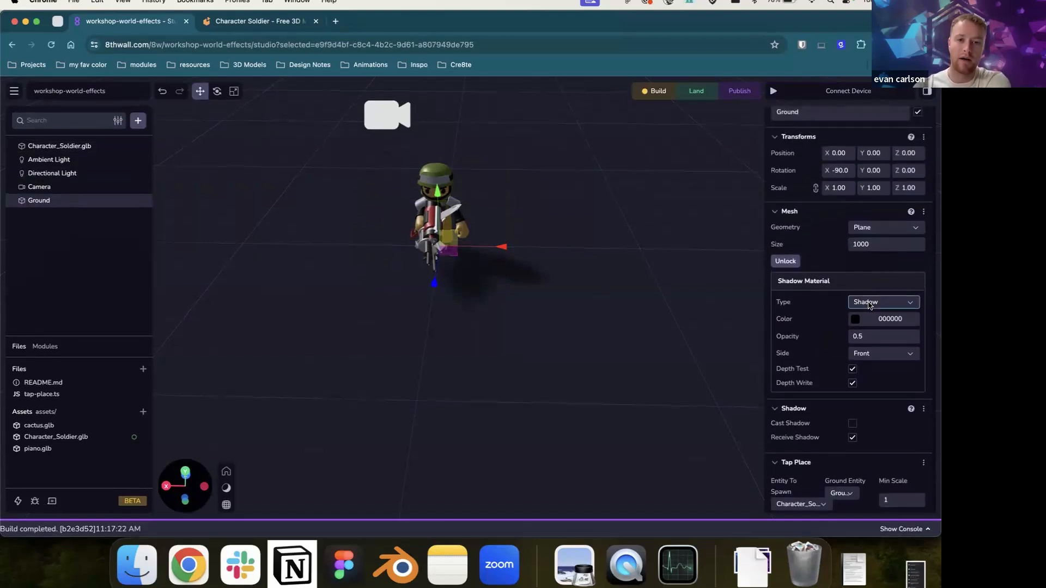
click(869, 304)
click(865, 320)
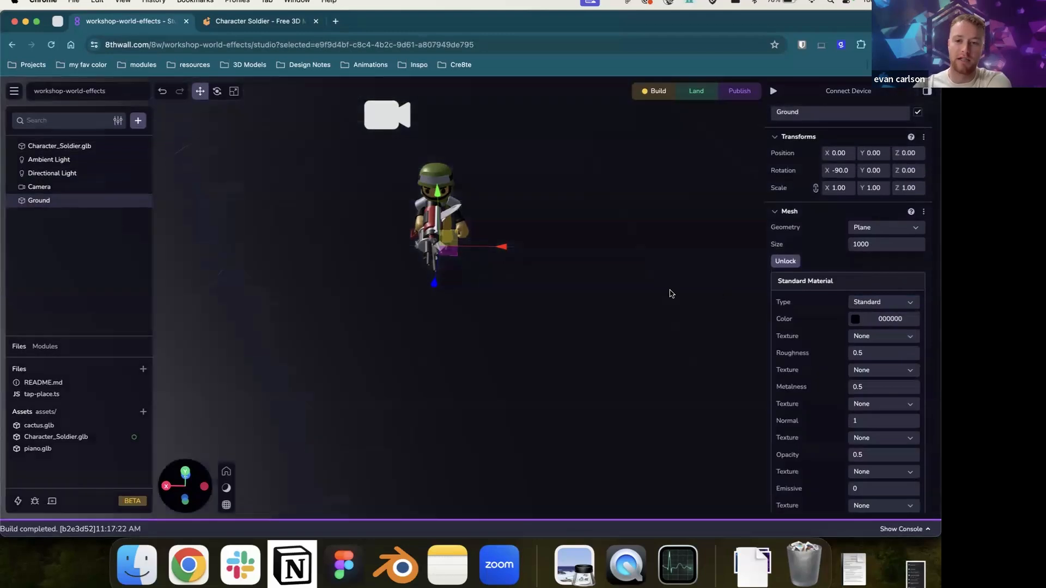
scroll(571, 251, down, 10)
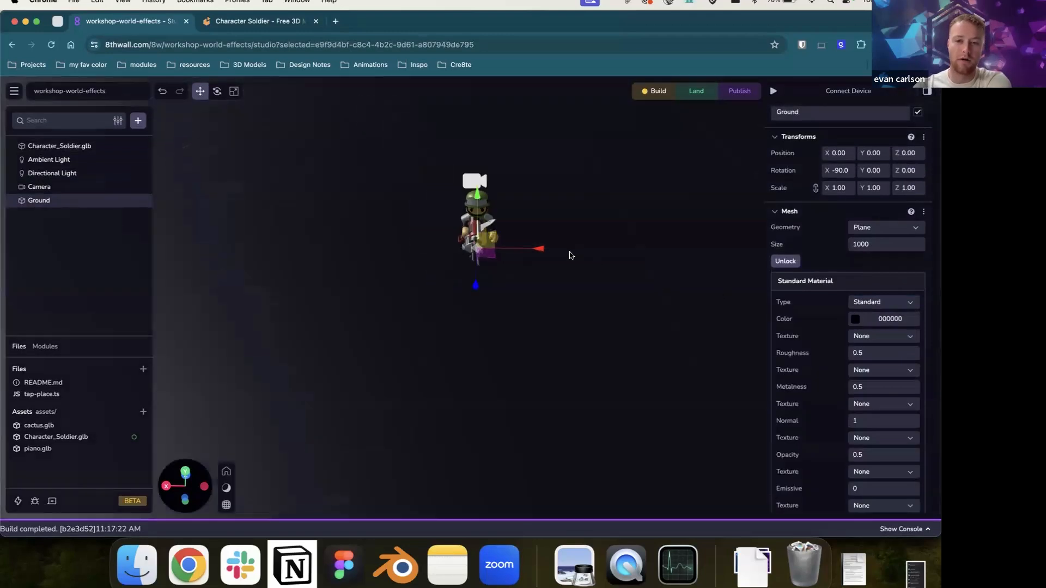
click(855, 321)
click(844, 333)
drag(862, 327, 869, 324)
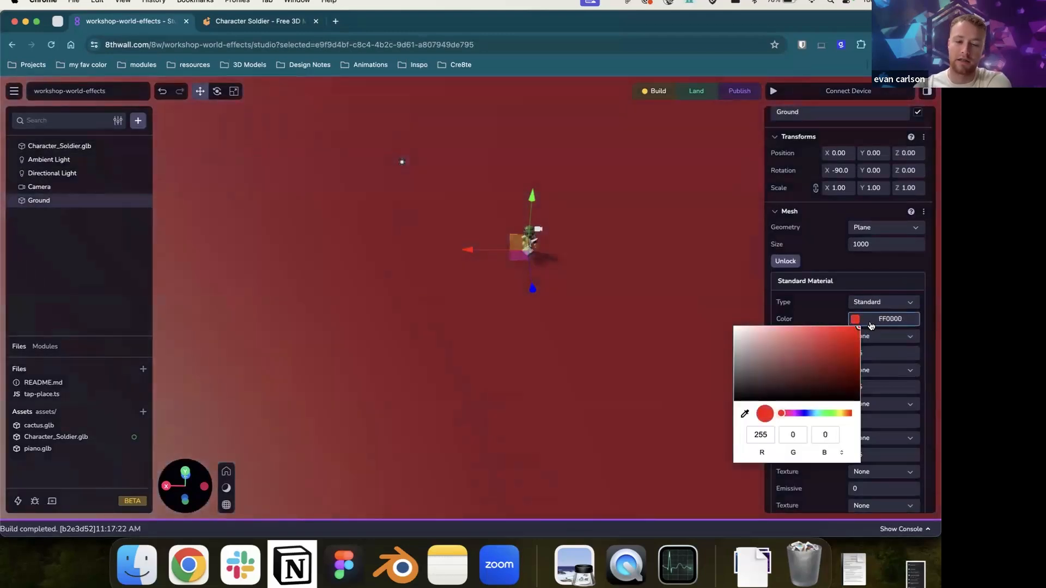
Step: Examine the soldier's shadow on the red ground plane from near and far
scroll(544, 196, up, 3)
scroll(546, 197, up, 2)
scroll(545, 198, down, 3)
scroll(537, 292, up, 3)
scroll(579, 215, up, 3)
scroll(565, 176, up, 3)
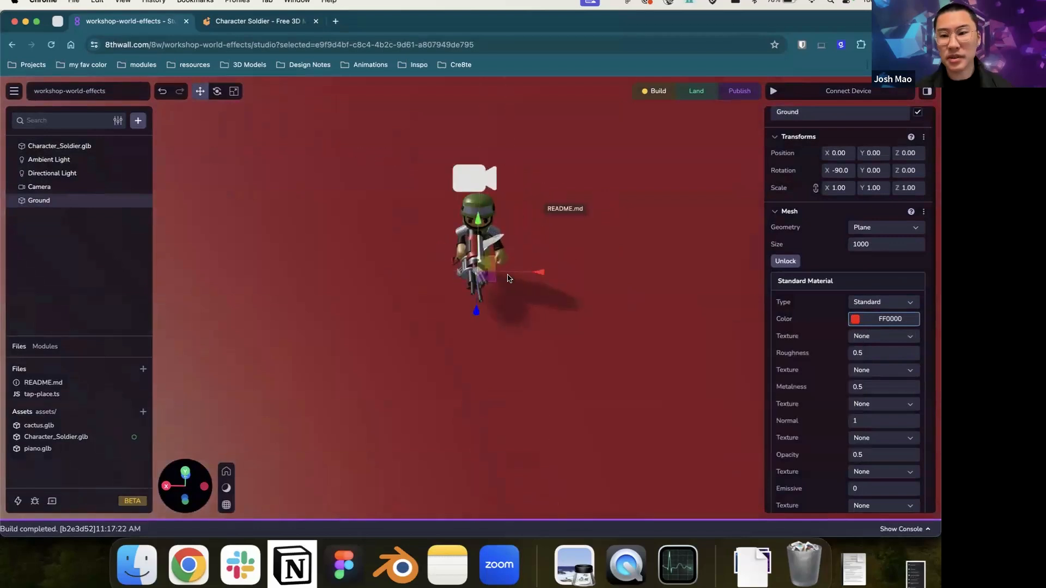
scroll(602, 246, down, 5)
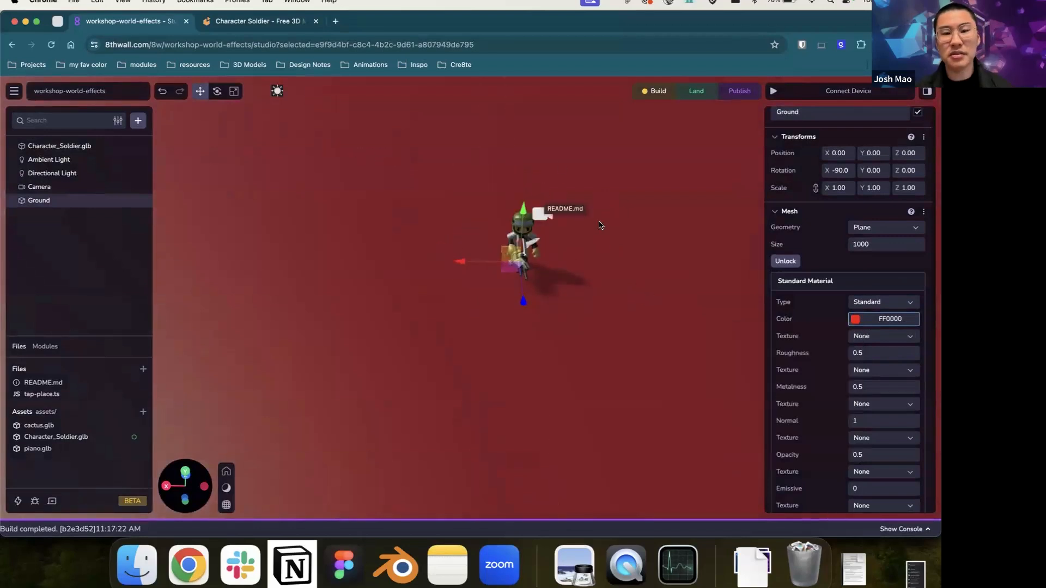
drag(593, 238, 663, 222)
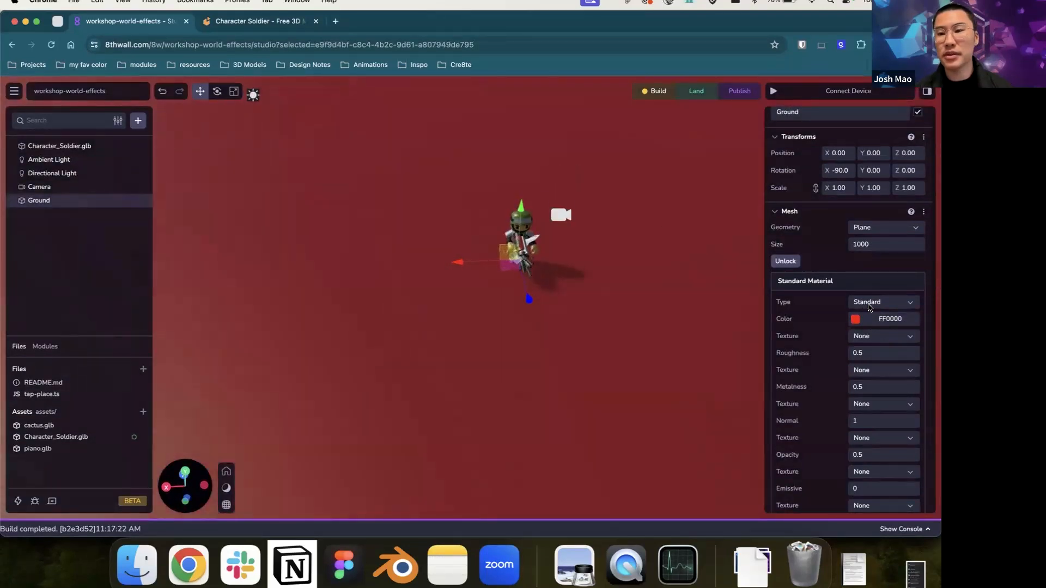
Step: Switch the Ground's material type back to Shadow and inspect the red-tinted shadow around the soldier
click(870, 304)
click(870, 337)
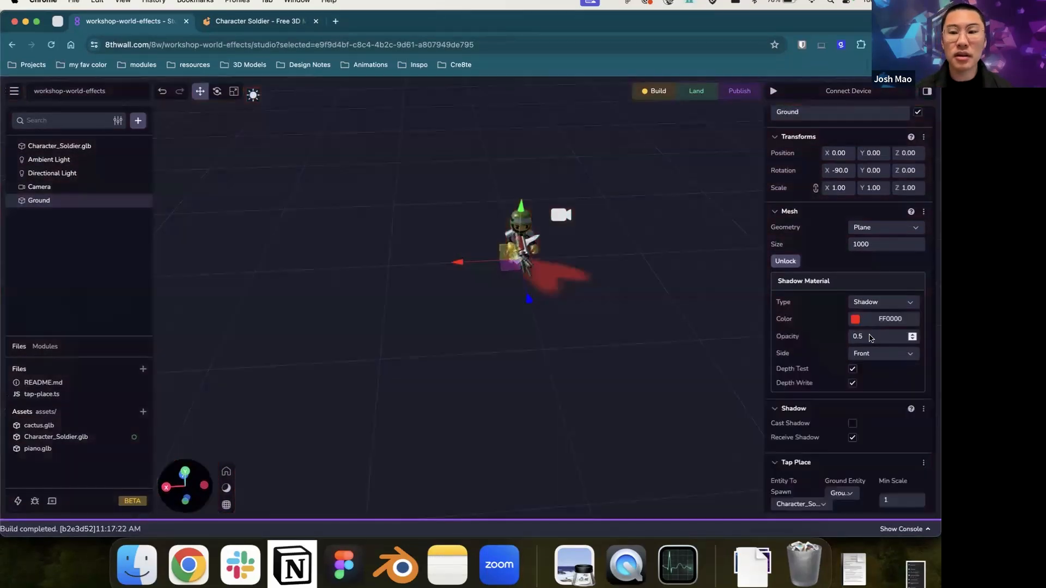
drag(614, 211, 568, 225)
scroll(568, 225, up, 10)
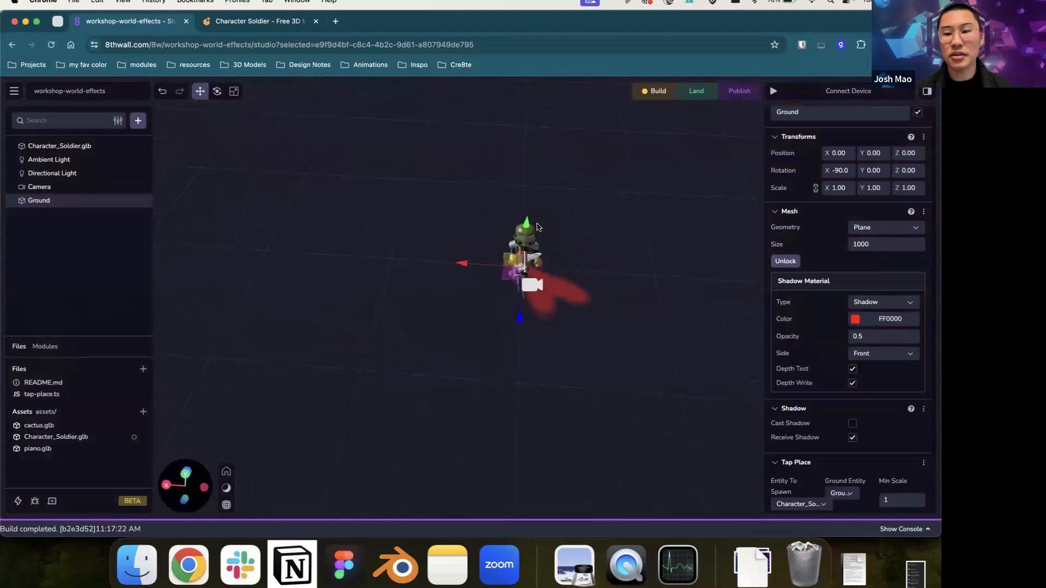
drag(578, 265, 479, 299)
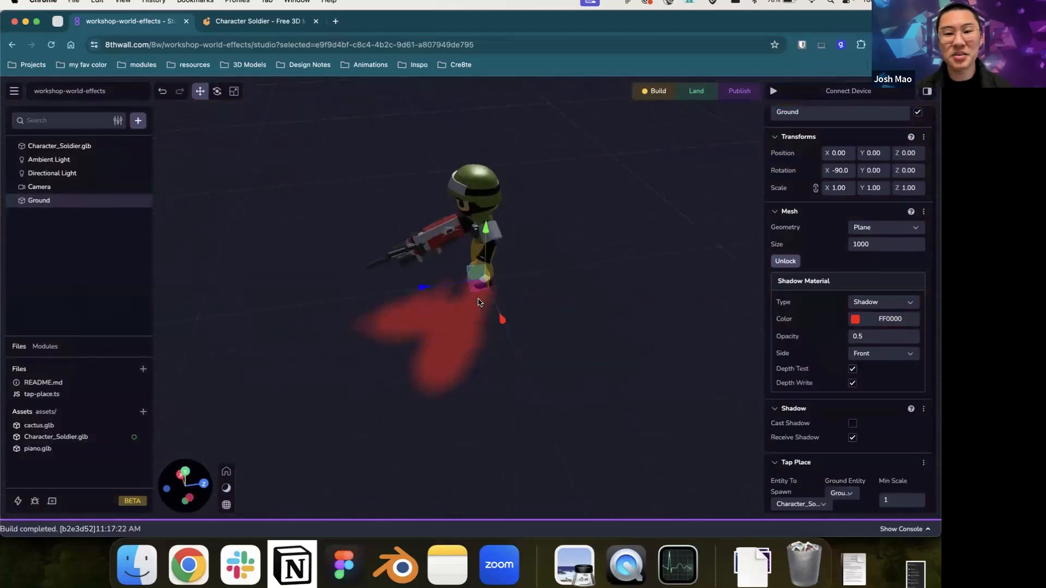
drag(603, 314, 644, 317)
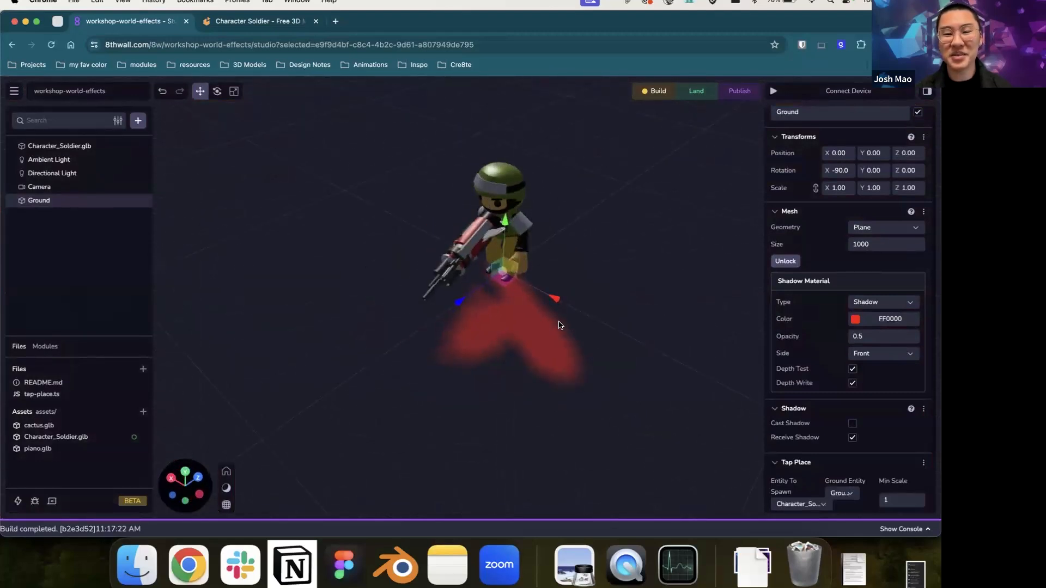
Step: Set the Ground's shadow material color to dark gray, 1C1C1C
click(855, 319)
mouse_move(817, 360)
mouse_down()
mouse_move(727, 338)
mouse_move(777, 366)
mouse_move(715, 346)
mouse_move(726, 438)
mouse_move(713, 392)
mouse_up()
click(661, 213)
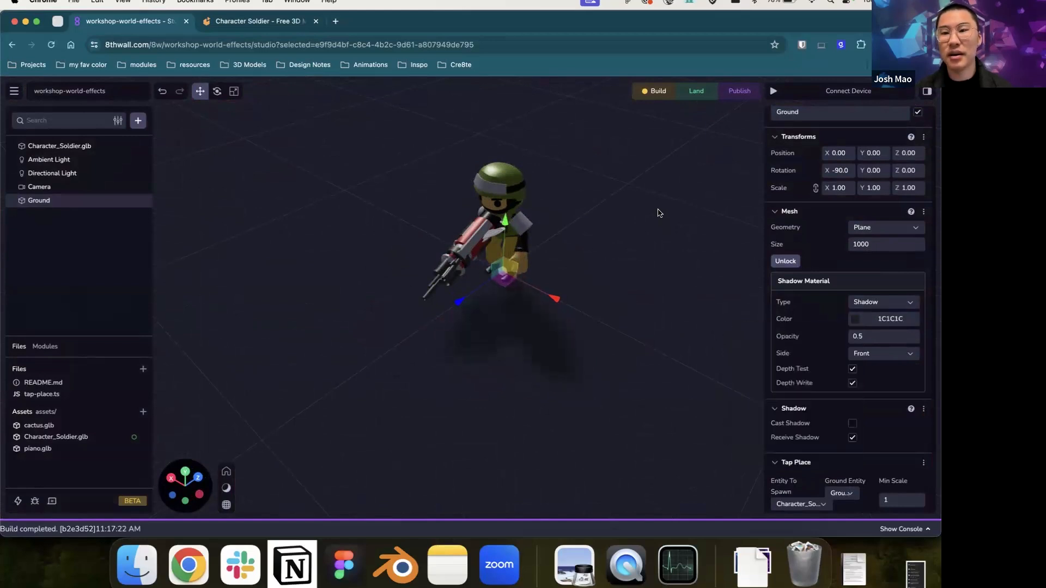
Step: Examine the soldier's gray shadow from several angles and review the Ground's material, Shadow and Tap Place settings
drag(599, 201, 649, 199)
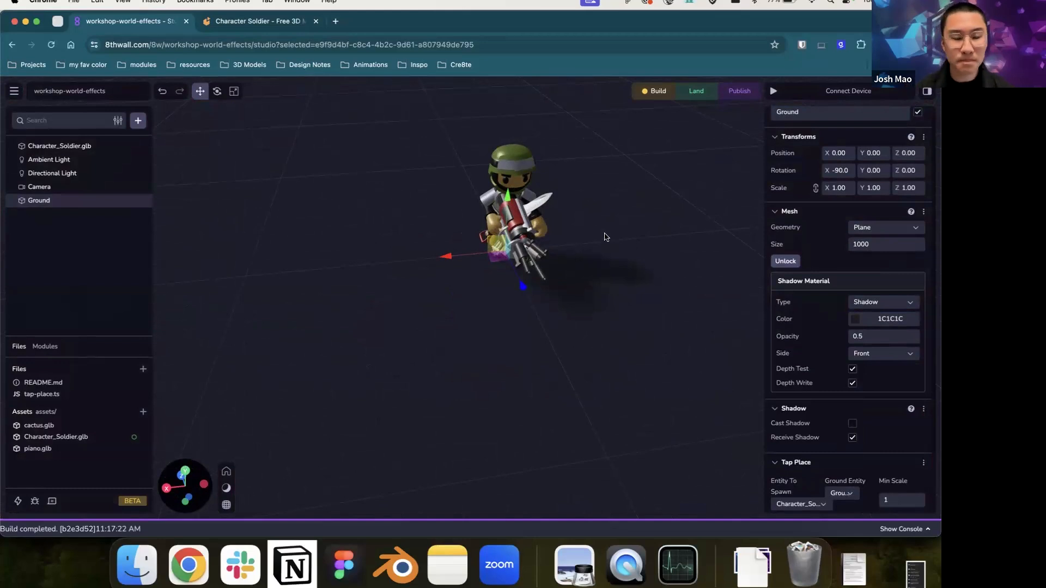
drag(614, 212, 580, 212)
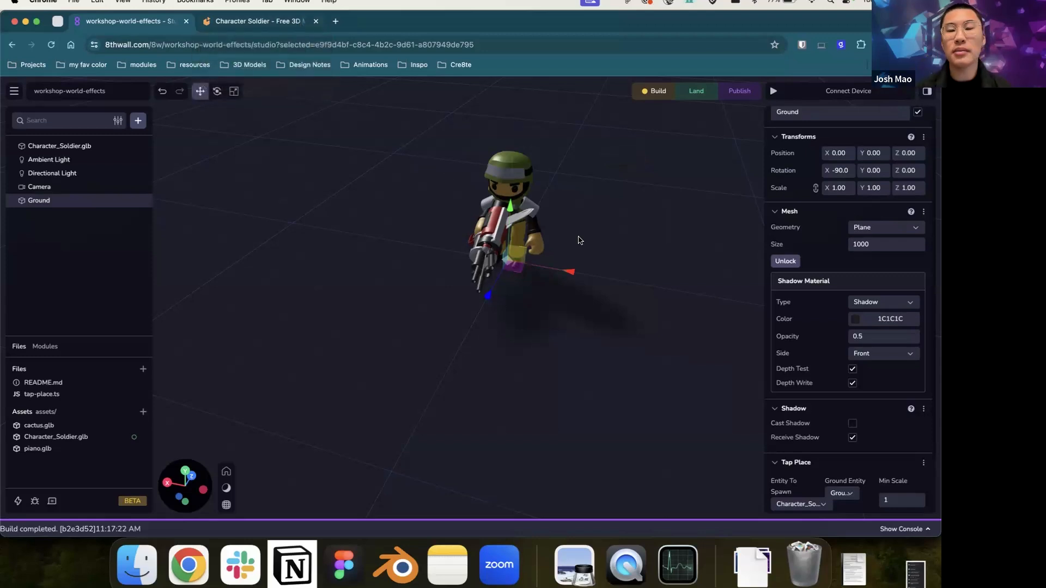
mouse_move(585, 240)
mouse_down()
mouse_move(630, 247)
mouse_move(584, 250)
mouse_up()
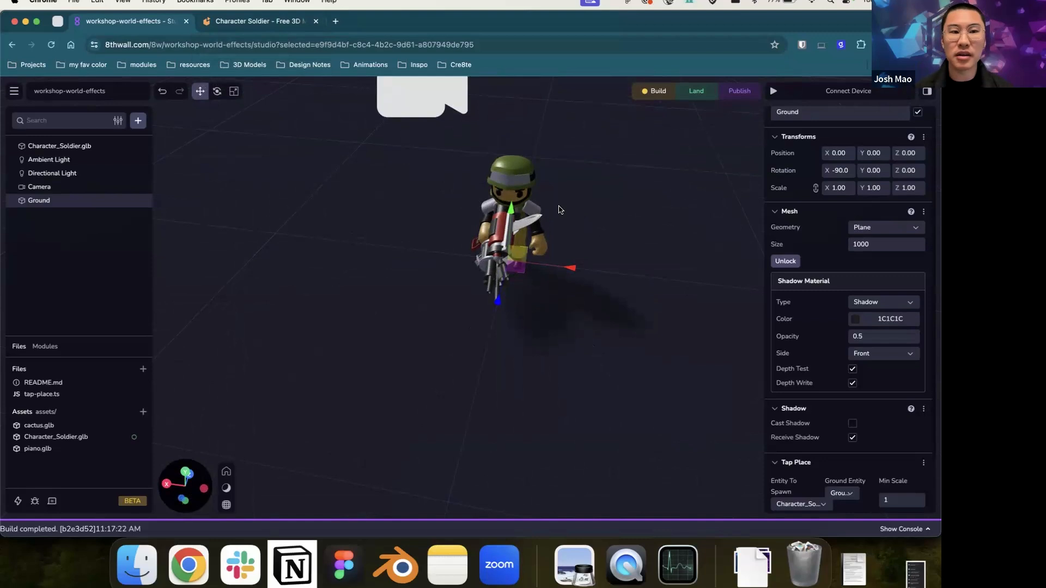
mouse_move(552, 215)
mouse_down()
mouse_move(577, 222)
mouse_move(559, 227)
mouse_up()
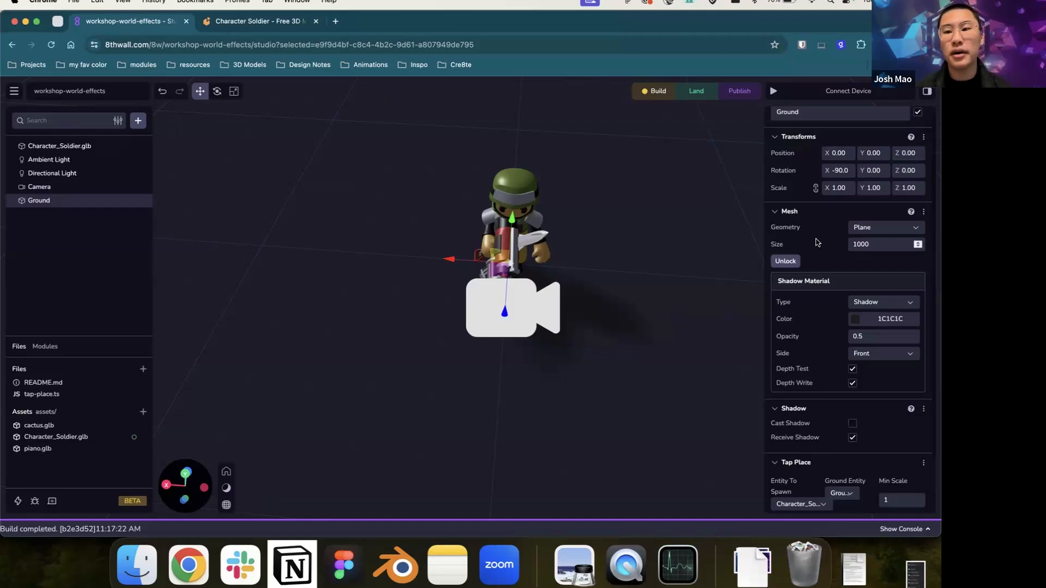
scroll(866, 256, down, 3)
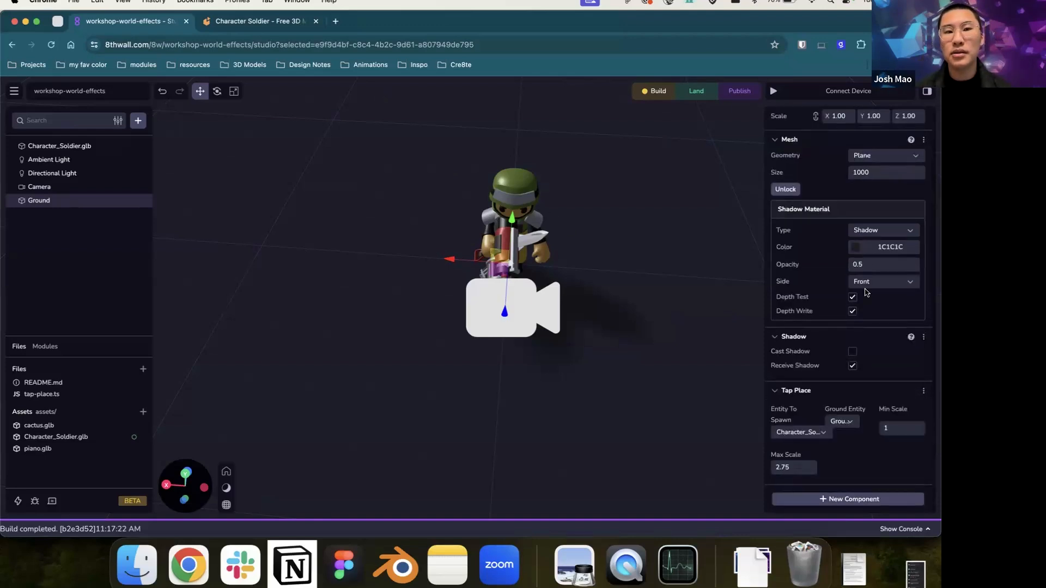
scroll(819, 271, up, 3)
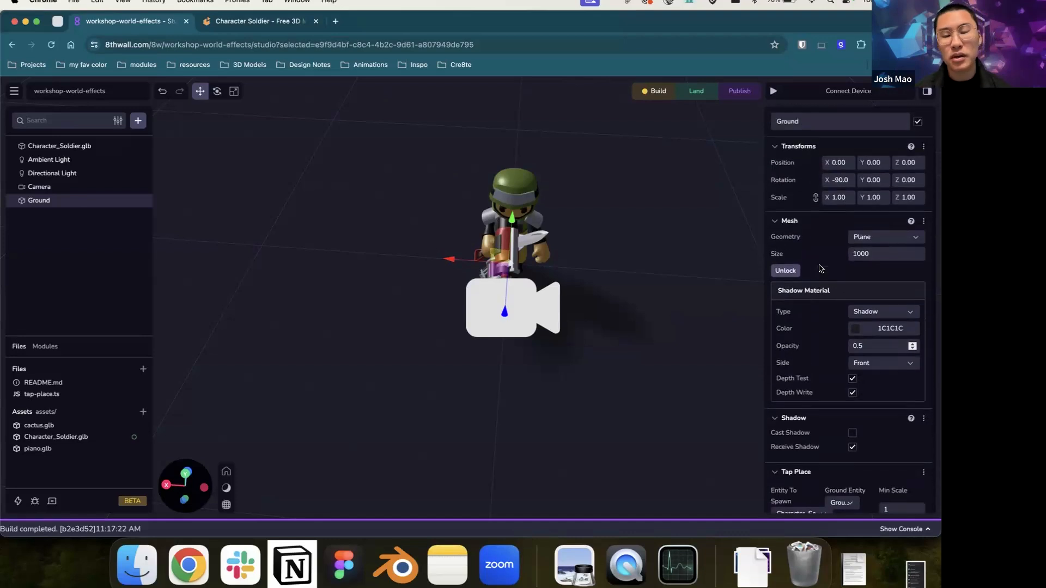
scroll(820, 268, down, 3)
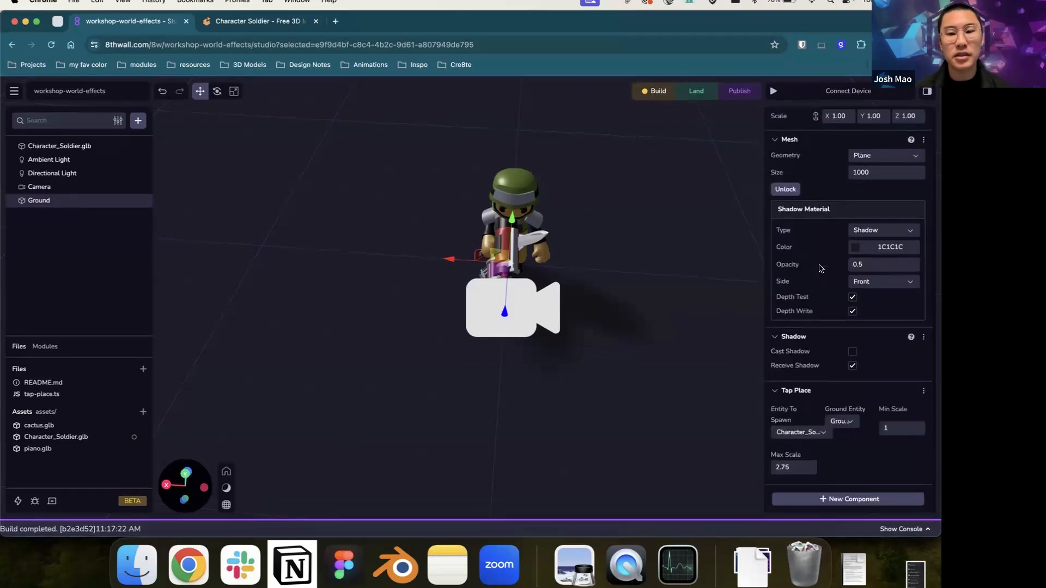
scroll(816, 248, up, 1)
scroll(815, 248, up, 3)
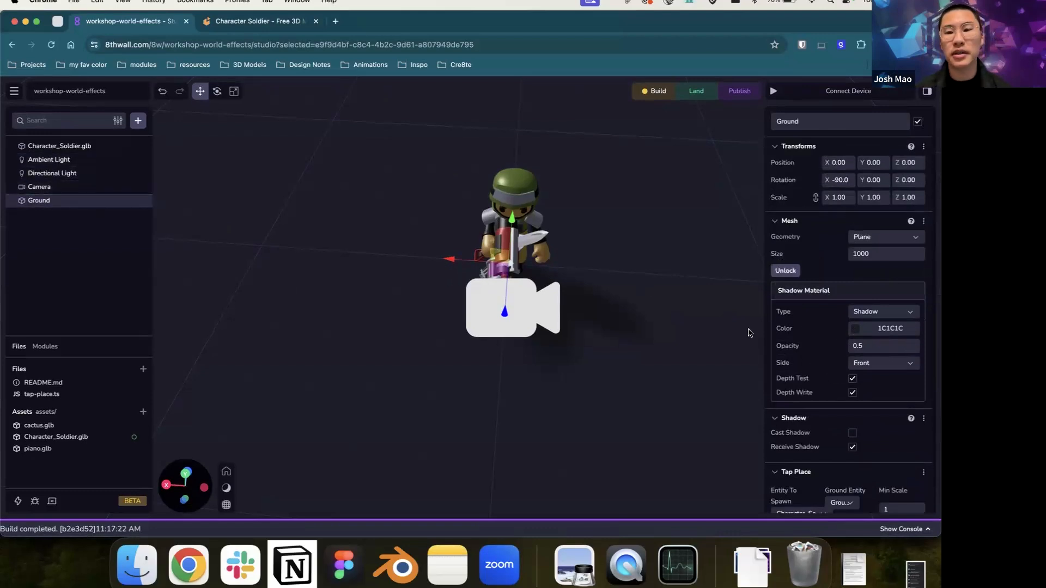
Step: Add a sphere to the scene and raise it above the soldier to a Y position of about 3.23
click(131, 122)
click(180, 140)
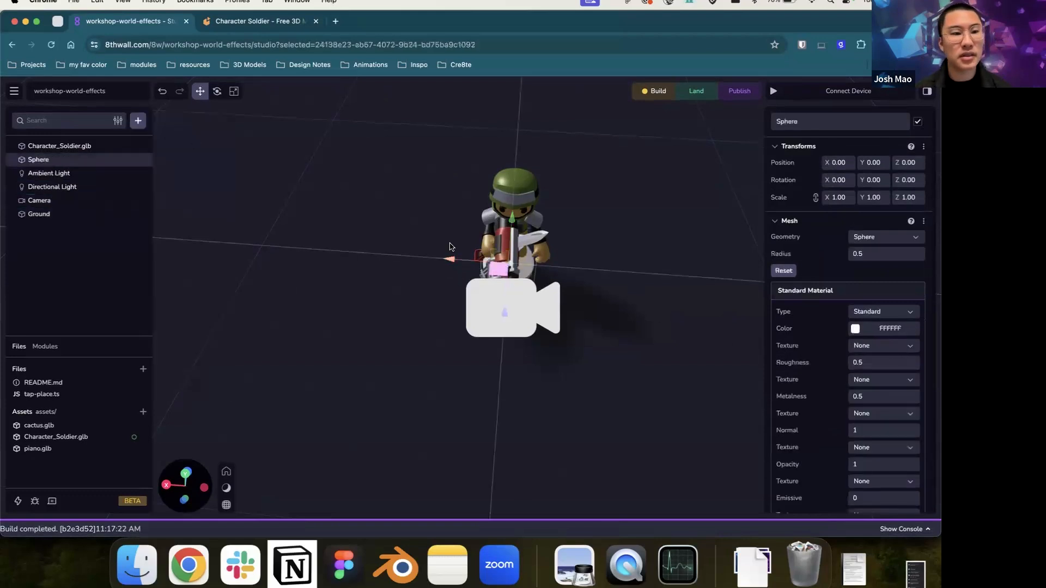
scroll(458, 221, down, 5)
drag(485, 200, 484, 114)
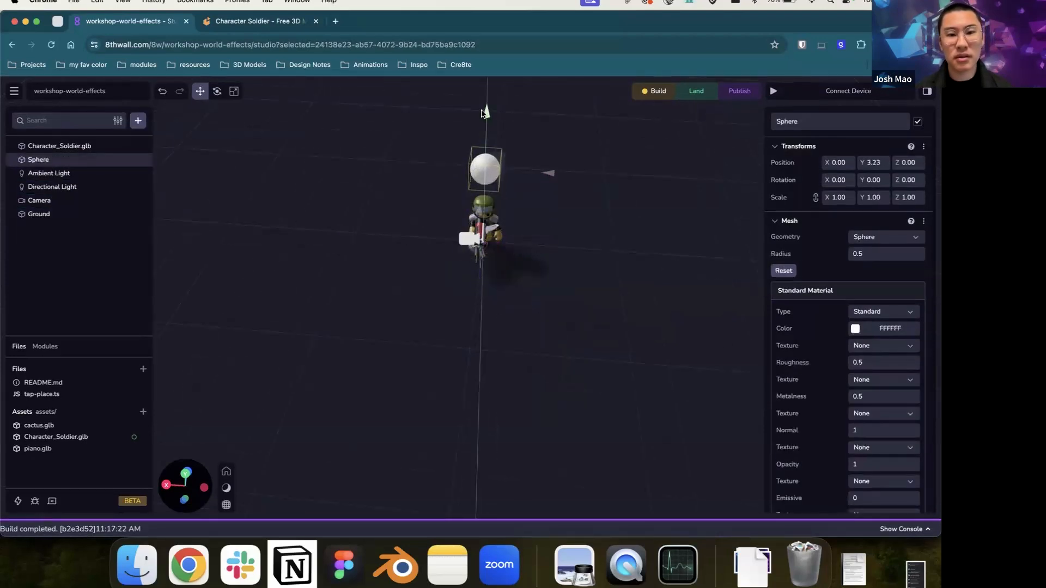
Step: Set the sphere's material color to red, FF0000, and review its transform, geometry and material settings
scroll(865, 335, down, 3)
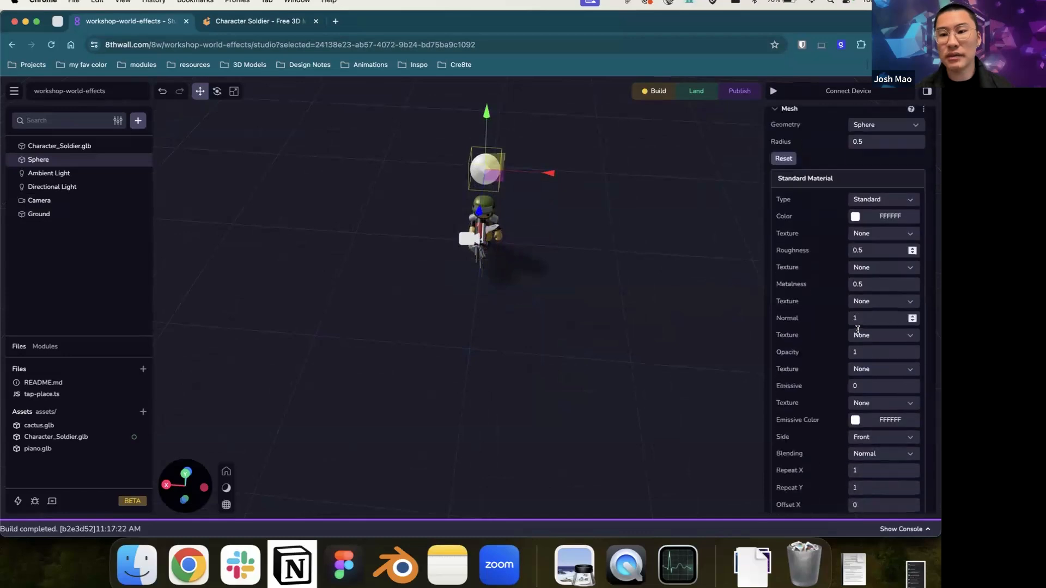
click(855, 217)
click(863, 223)
click(831, 166)
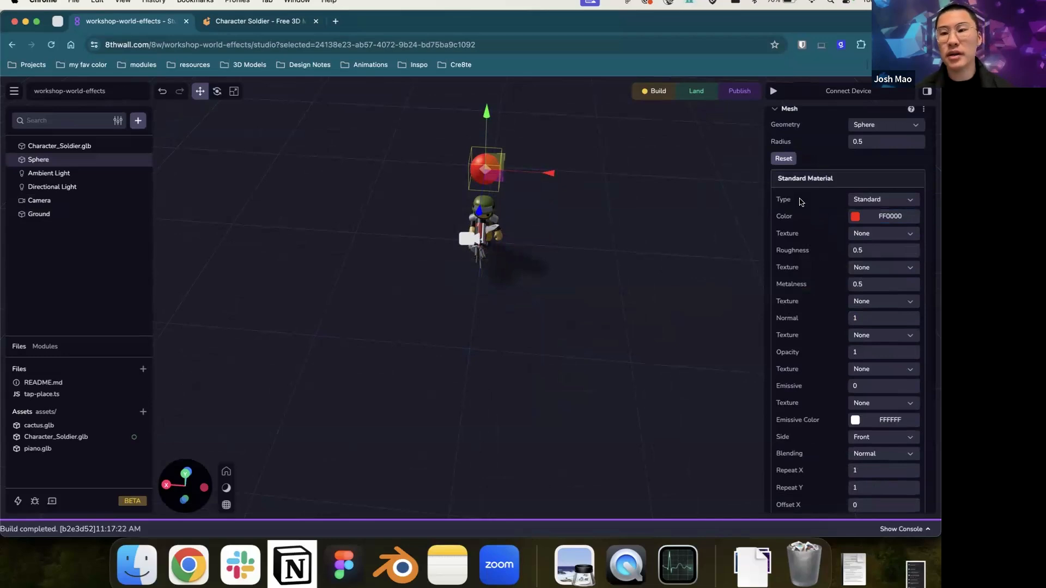
scroll(833, 215, down, 2)
scroll(834, 215, up, 4)
scroll(831, 214, down, 3)
scroll(829, 212, up, 3)
scroll(806, 293, down, 2)
scroll(809, 281, up, 3)
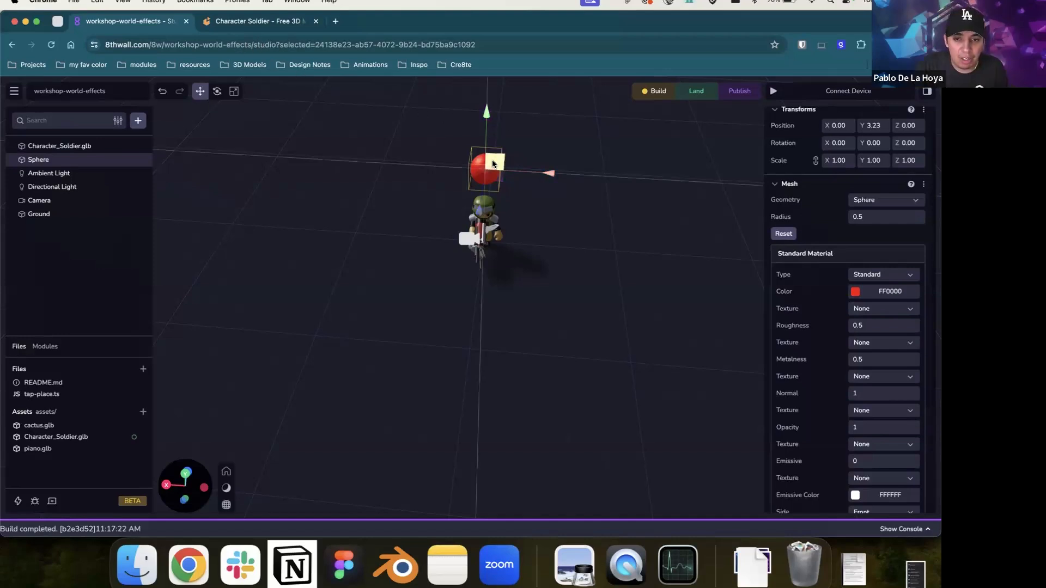
Step: Delete the red sphere from the scene and view the soldier up close
key(Delete)
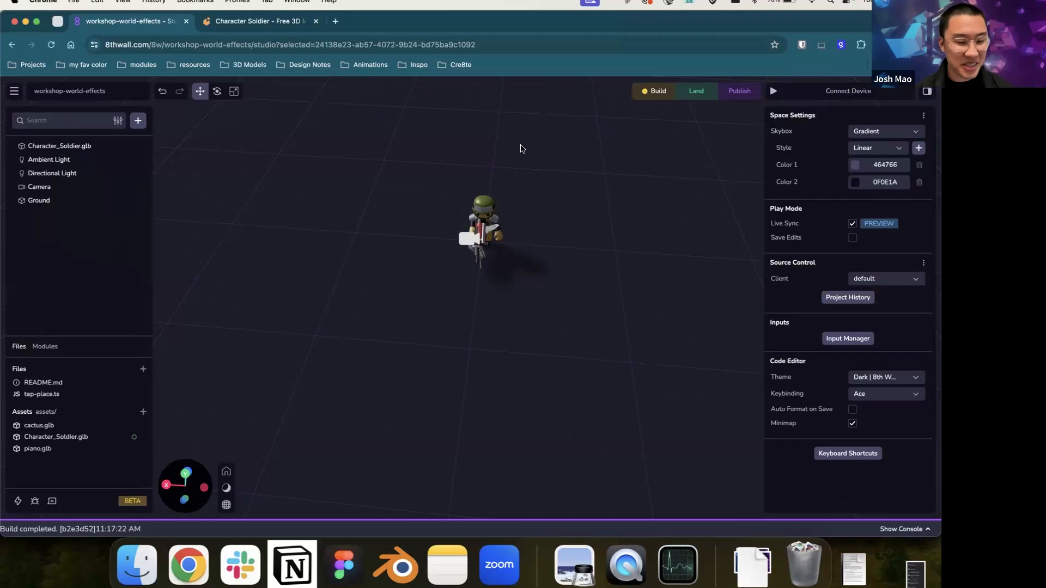
drag(541, 213, 506, 211)
scroll(511, 246, up, 5)
drag(490, 259, 480, 195)
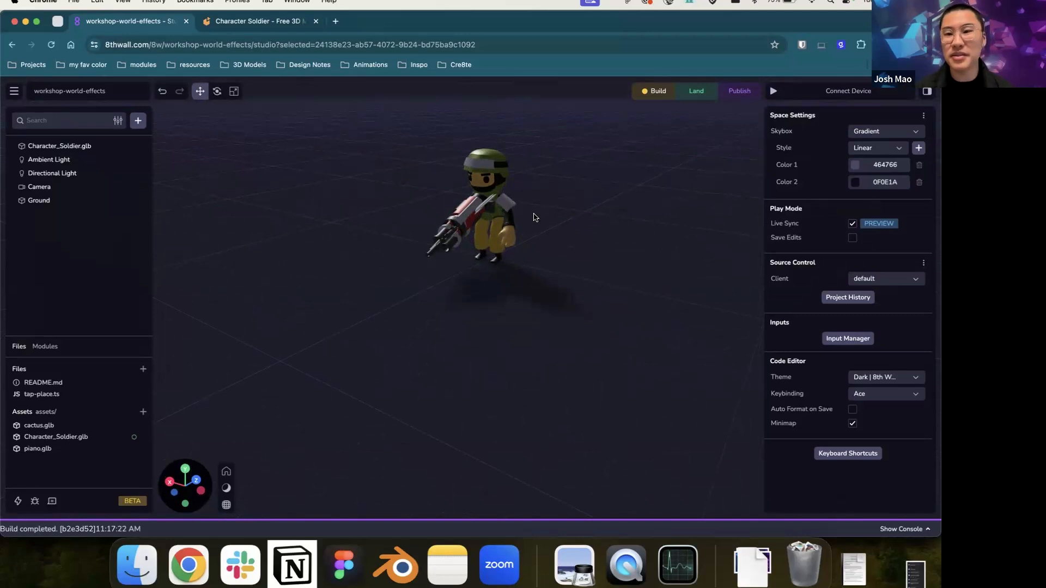
Step: Run the scene in the simulator, review the available World Tracking, Targets and People environments, and close the preview
click(773, 91)
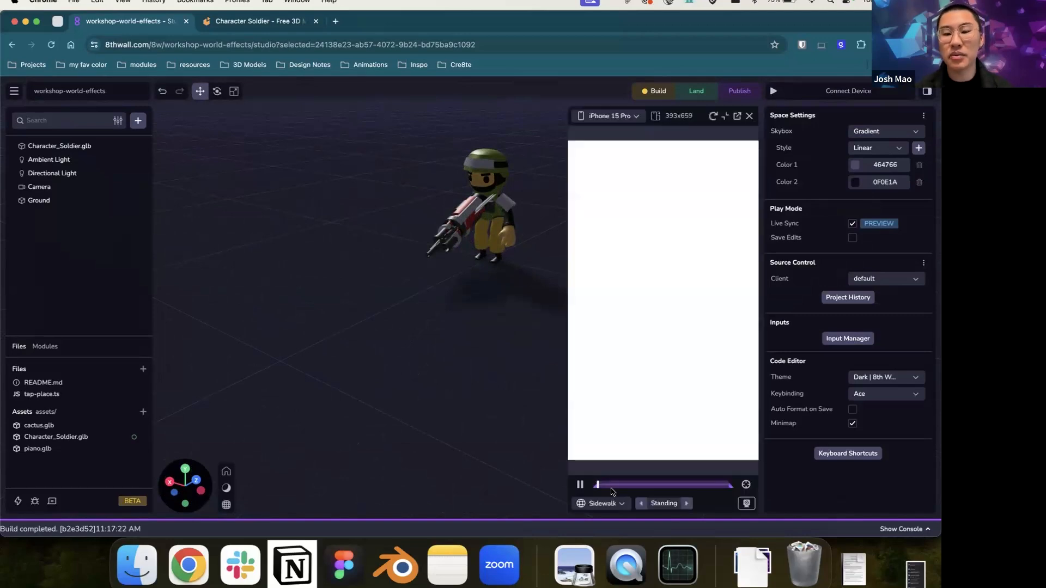
click(622, 503)
scroll(629, 245, down, 2)
scroll(628, 286, up, 2)
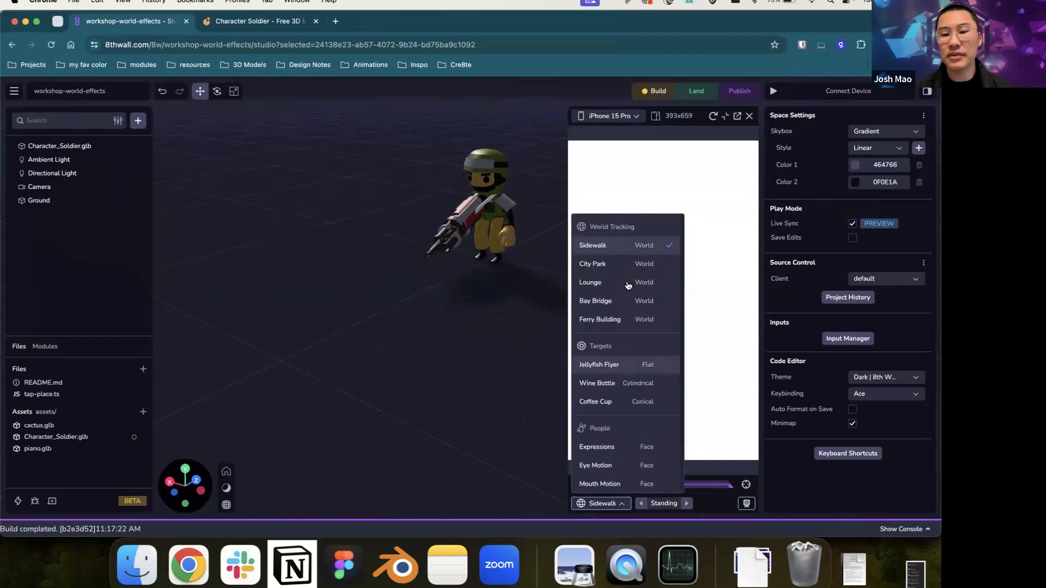
scroll(633, 275, down, 2)
scroll(641, 443, up, 1)
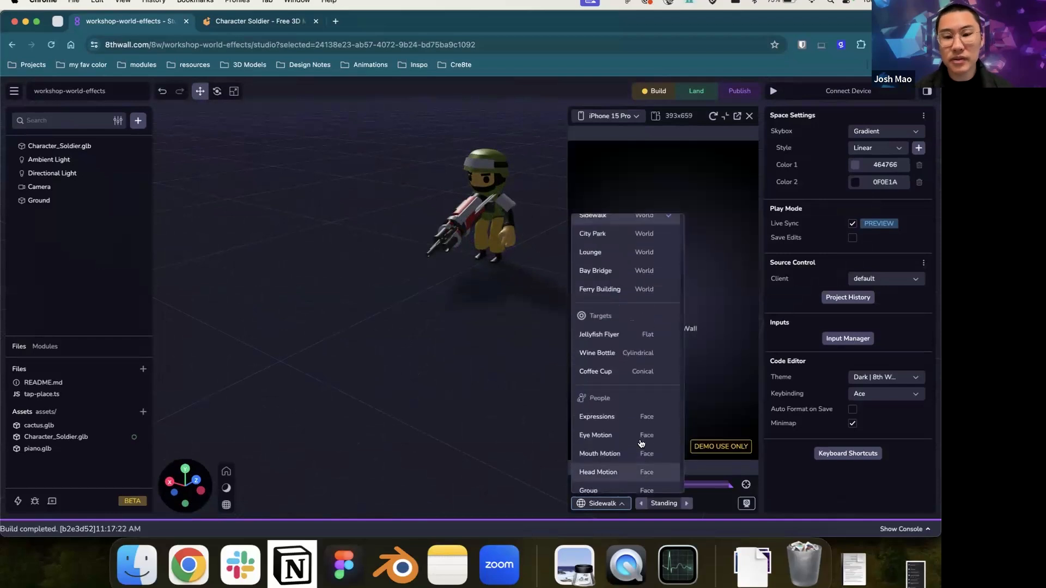
scroll(642, 444, up, 1)
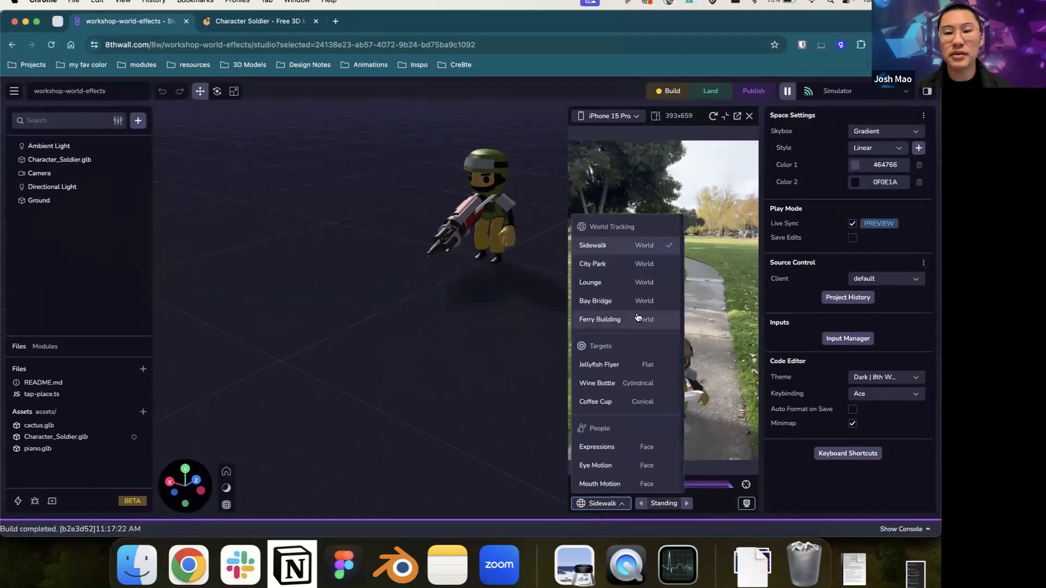
scroll(632, 291, down, 2)
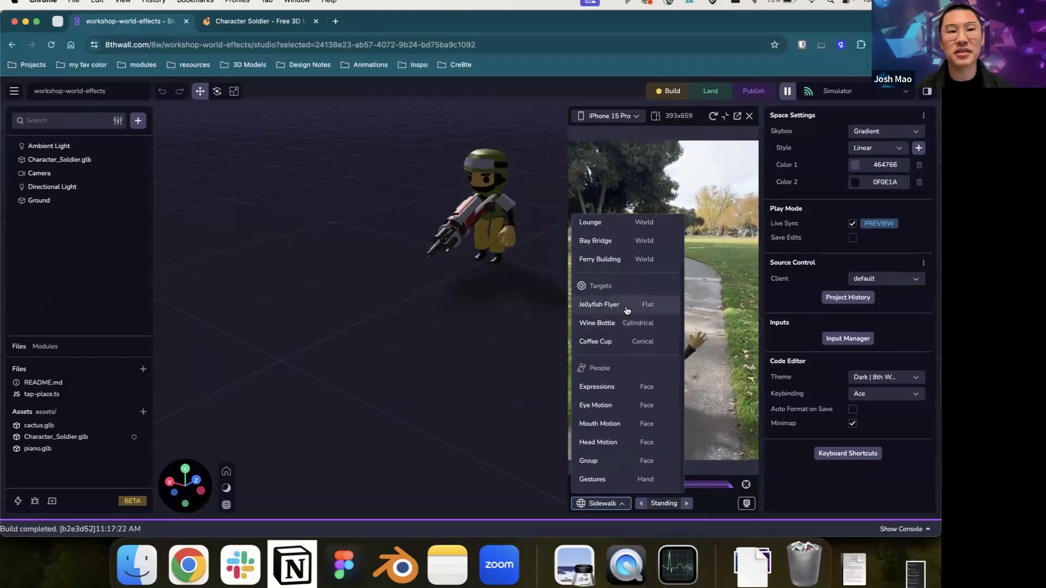
scroll(626, 311, up, 1)
scroll(626, 310, up, 1)
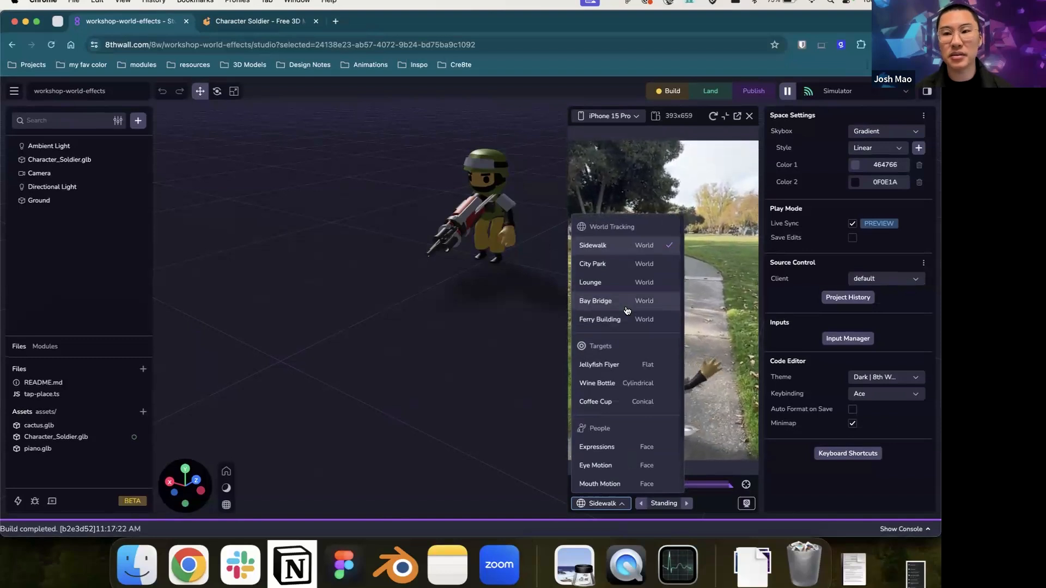
click(696, 134)
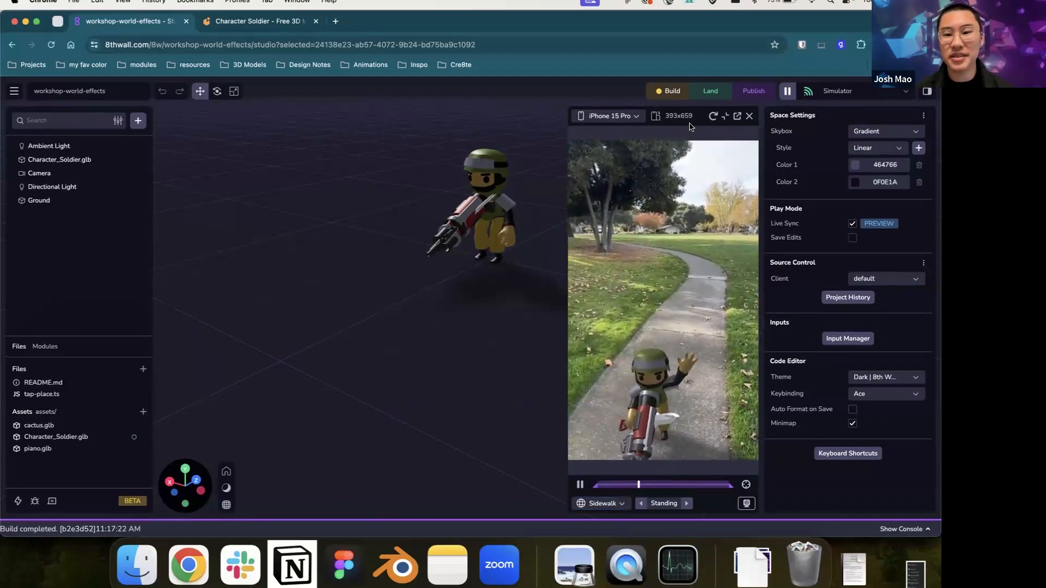
click(749, 117)
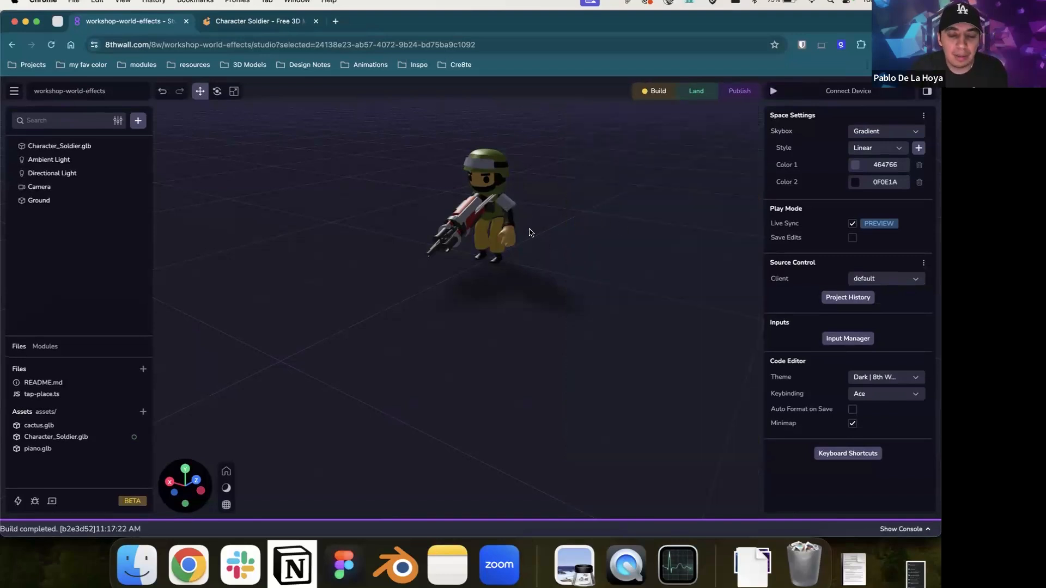
Step: Leave the World Effects project and load the 8thwall.com home page in a single browser tab
click(335, 20)
click(315, 21)
click(179, 21)
click(187, 21)
click(192, 45)
text(8thwall.com)
key(Return)
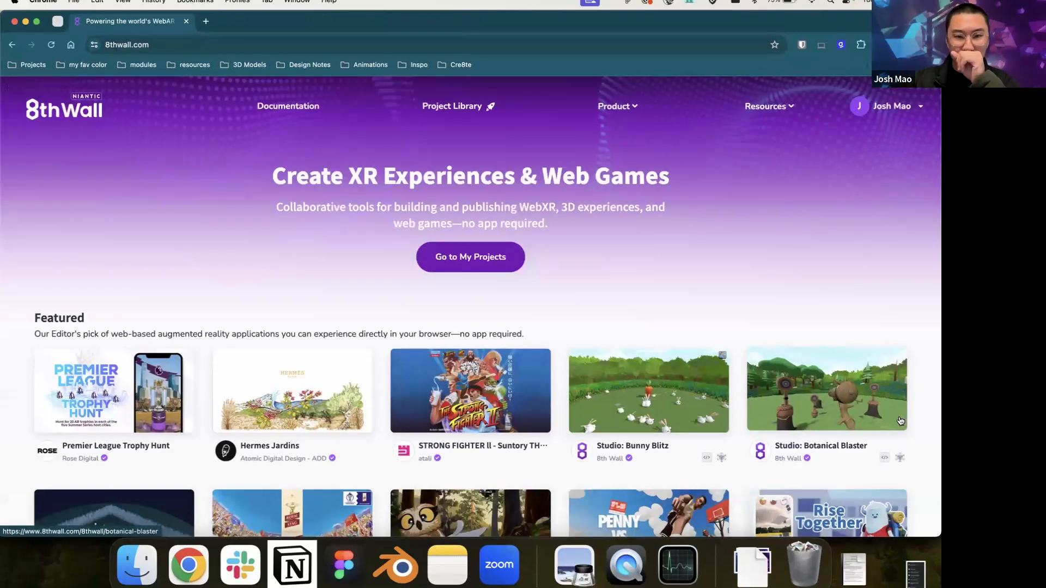
Step: Open the Studio: Face Effects sample project from the 8th Wall Project Library
click(458, 106)
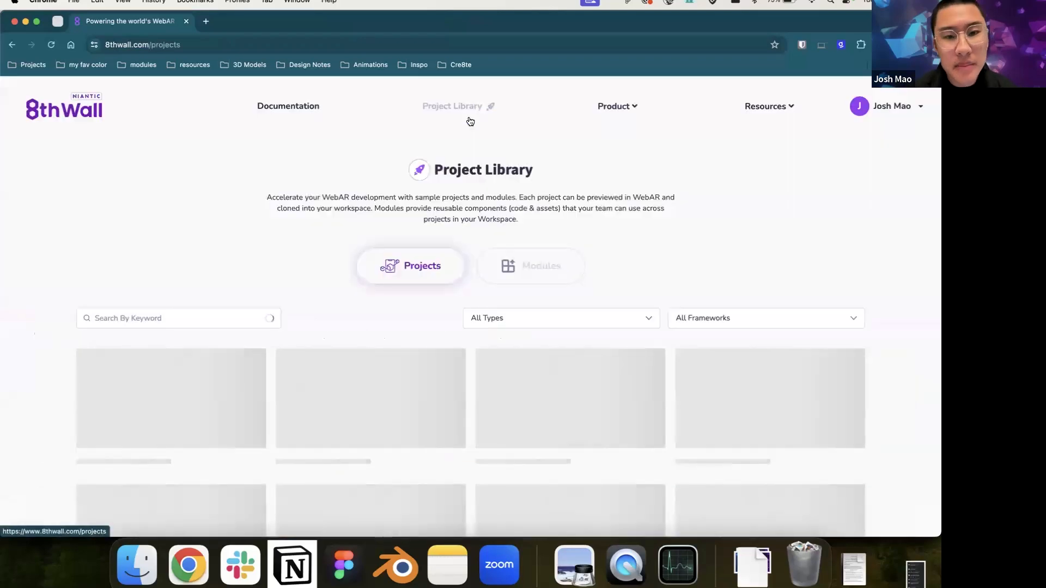
scroll(426, 243, down, 3)
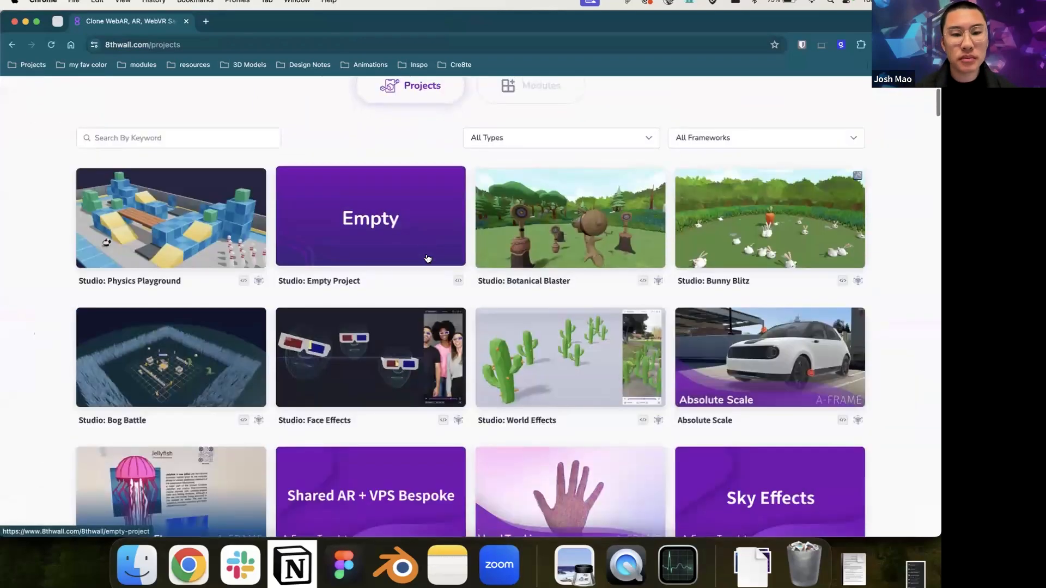
click(399, 369)
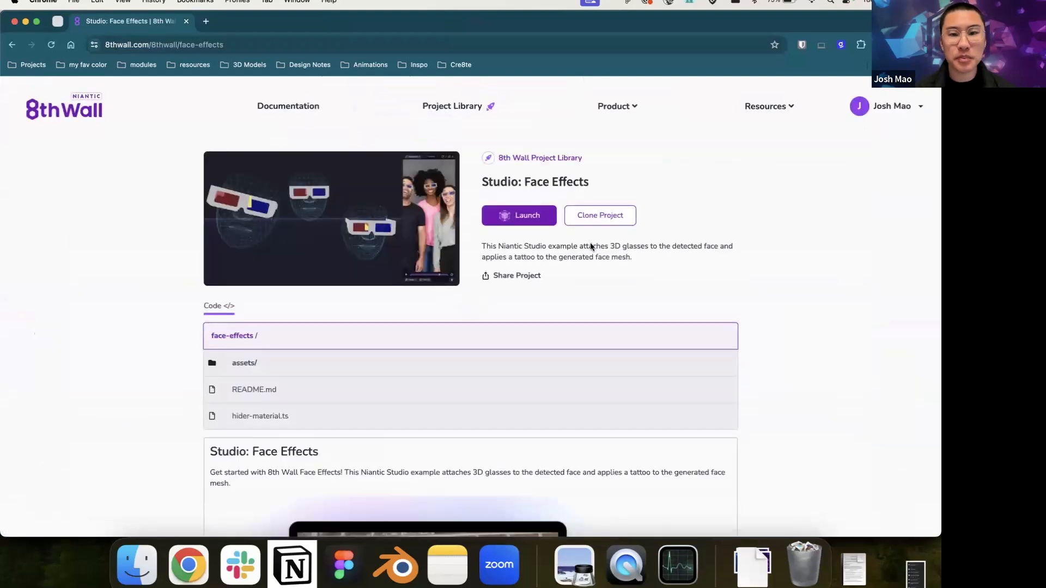
Step: Clone Studio: Face Effects into the 8th Wall Team - Enterprise workspace as workshop-face-effects, choosing a license type
click(605, 221)
click(458, 309)
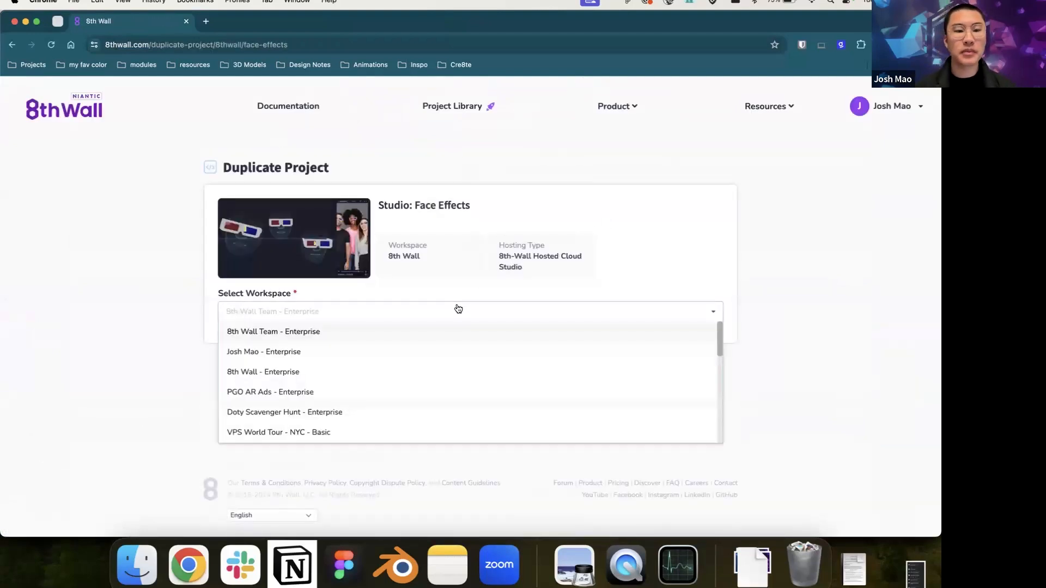
click(368, 332)
click(369, 355)
text(workshop)
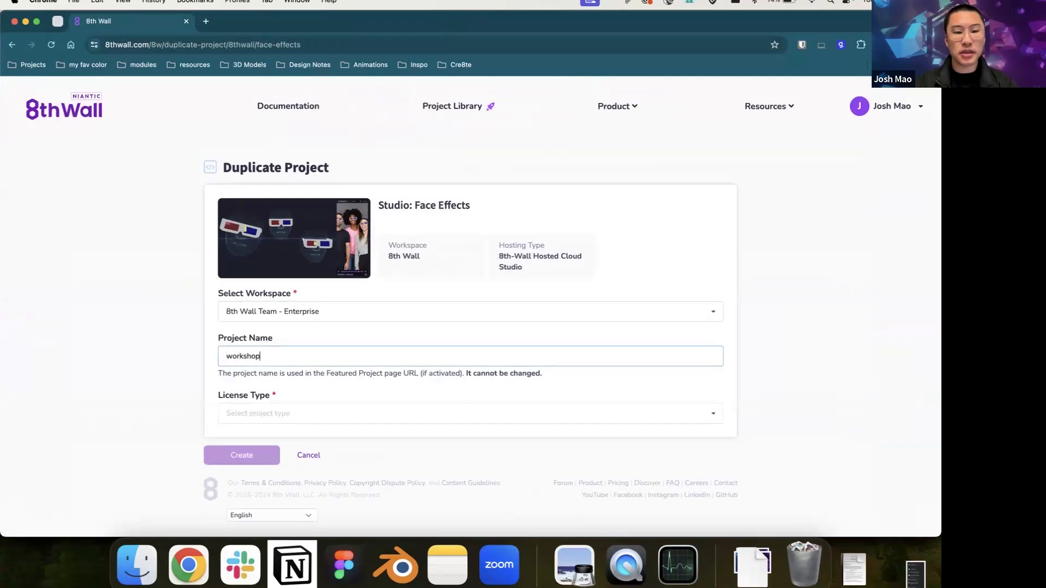
text(-face-effects)
click(344, 412)
click(333, 372)
click(243, 486)
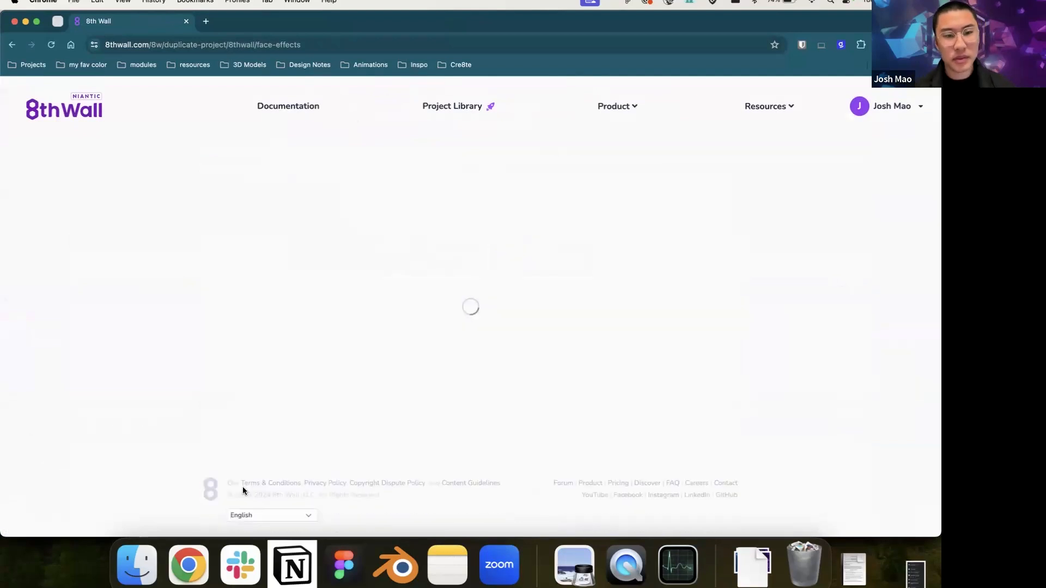
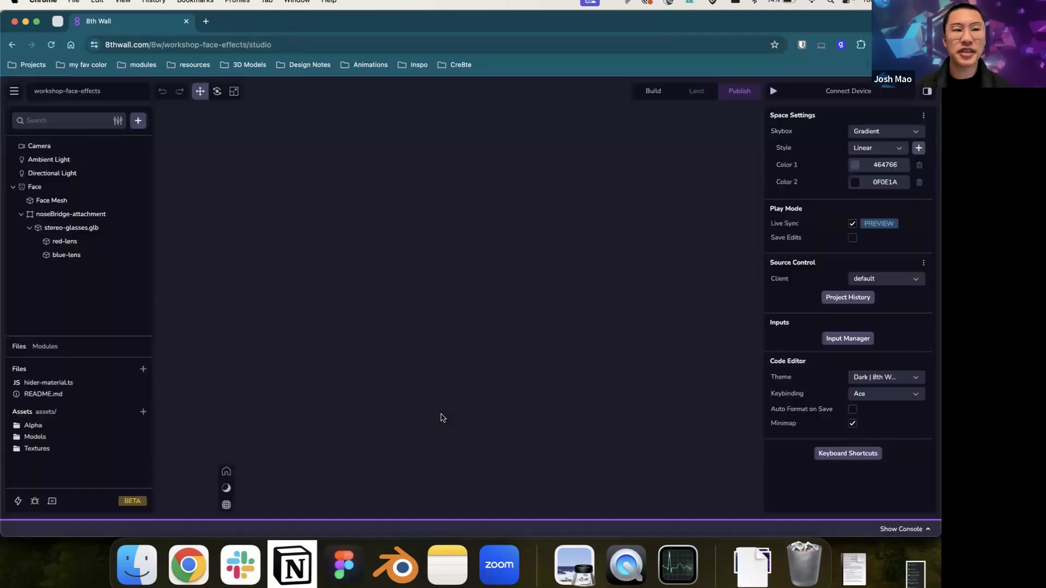
Step: Examine the face mesh with its red and blue stereo glasses from several angles and distances
scroll(501, 192, up, 10)
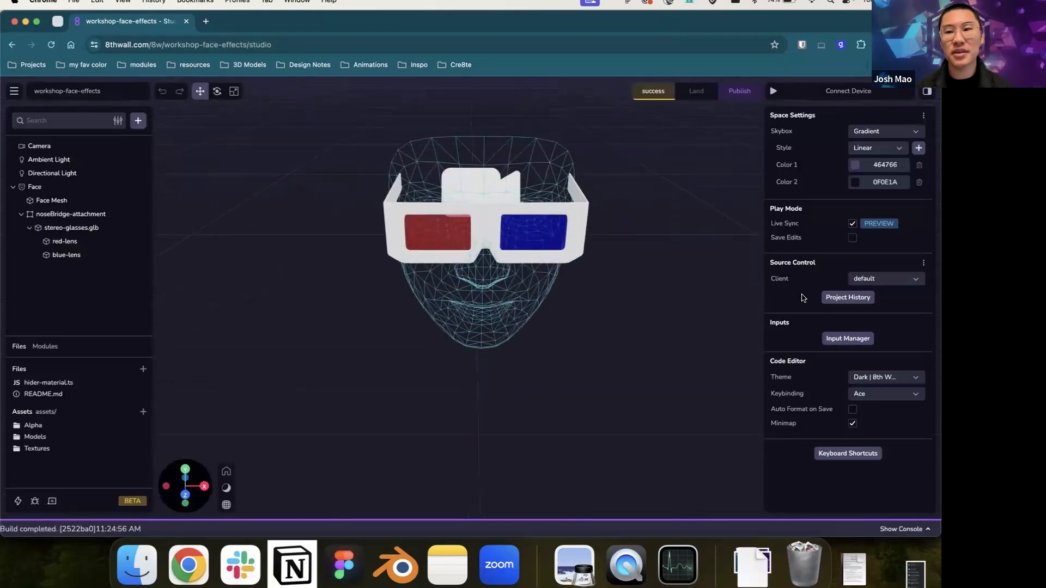
scroll(544, 166, down, 3)
scroll(512, 137, up, 4)
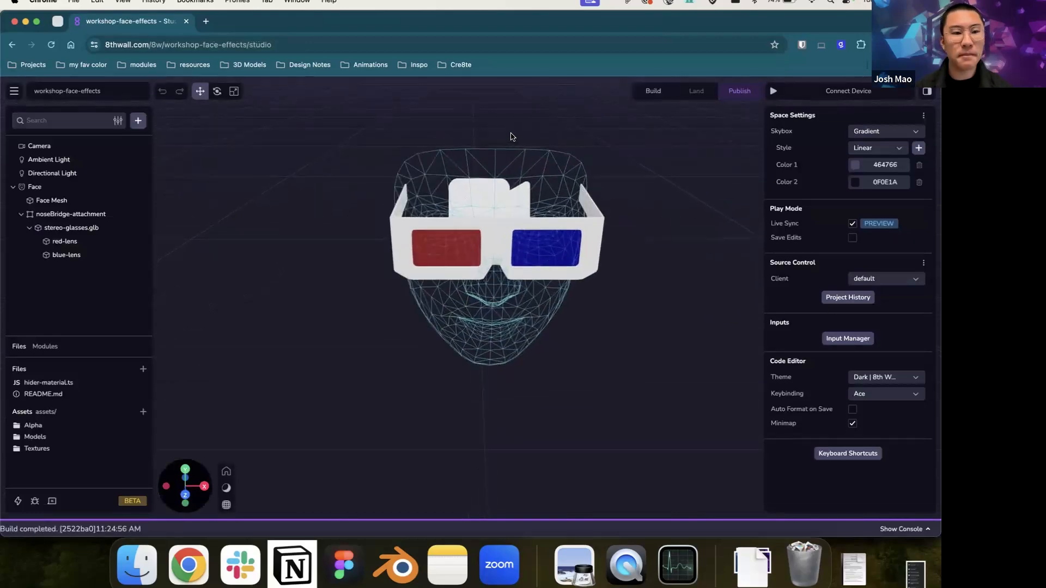
drag(621, 310, 559, 252)
scroll(560, 252, down, 3)
drag(598, 293, 628, 295)
scroll(621, 306, down, 3)
scroll(611, 278, down, 1)
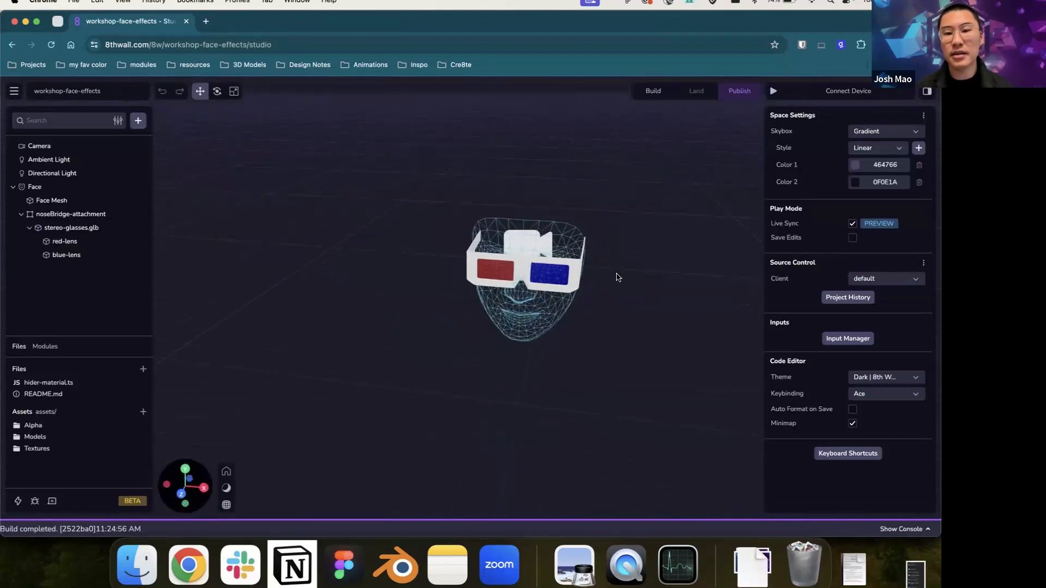
scroll(618, 246, down, 2)
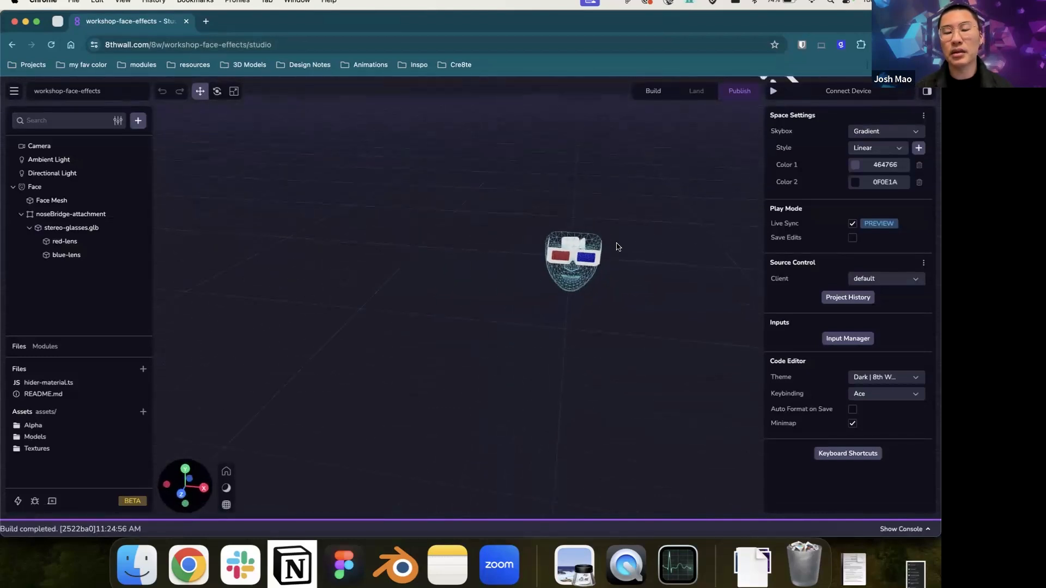
scroll(616, 245, up, 5)
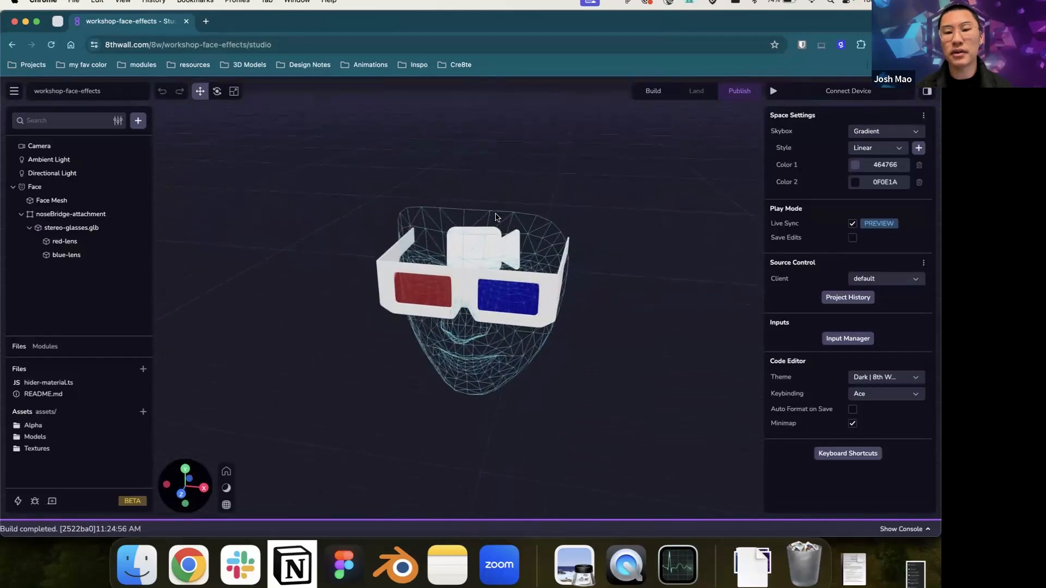
Step: Inspect the Face object's transforms and face settings, and deselect it to view the bare model
click(489, 213)
drag(624, 270, 603, 253)
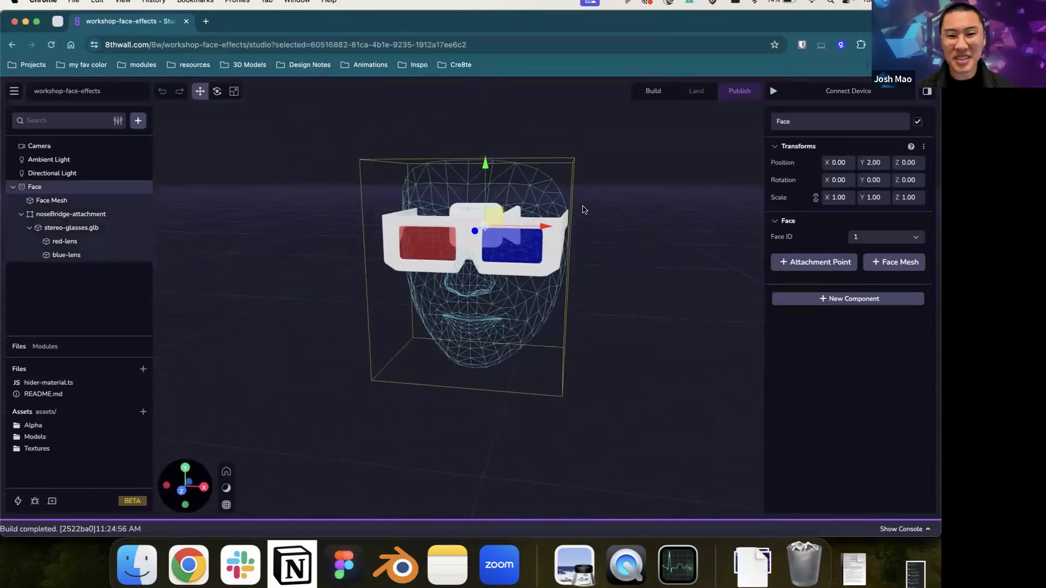
drag(628, 185, 505, 204)
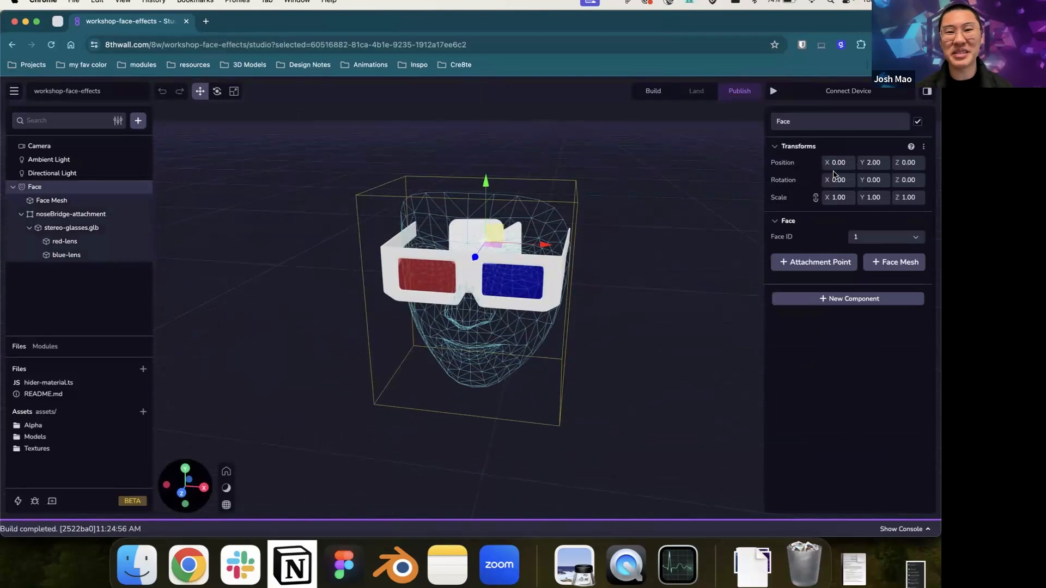
click(679, 211)
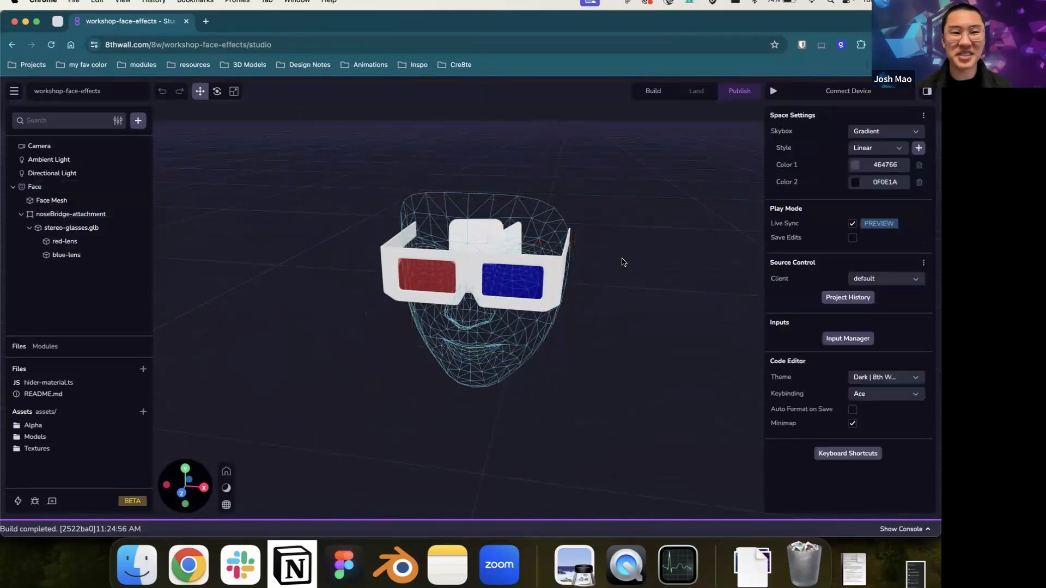
drag(562, 346, 543, 327)
drag(587, 196, 569, 224)
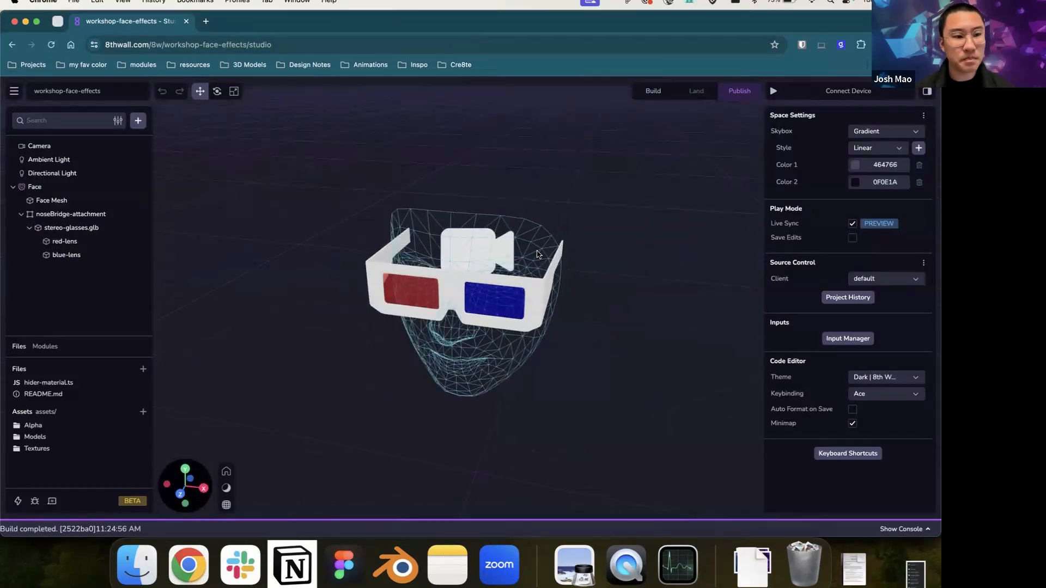
scroll(537, 254, down, 3)
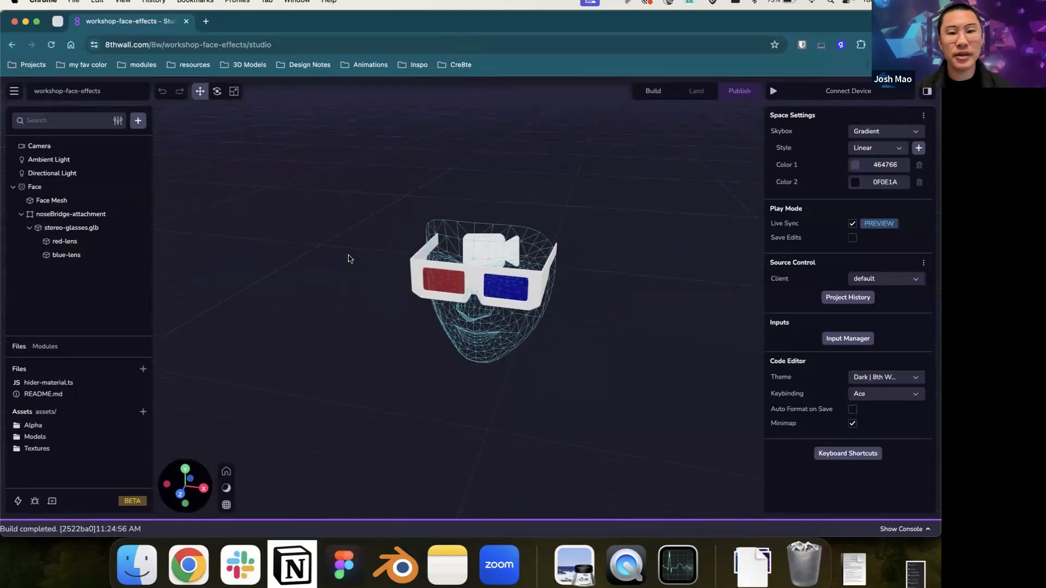
Step: Check the Camera's type options, keep Face selected, and review its remaining settings
click(93, 147)
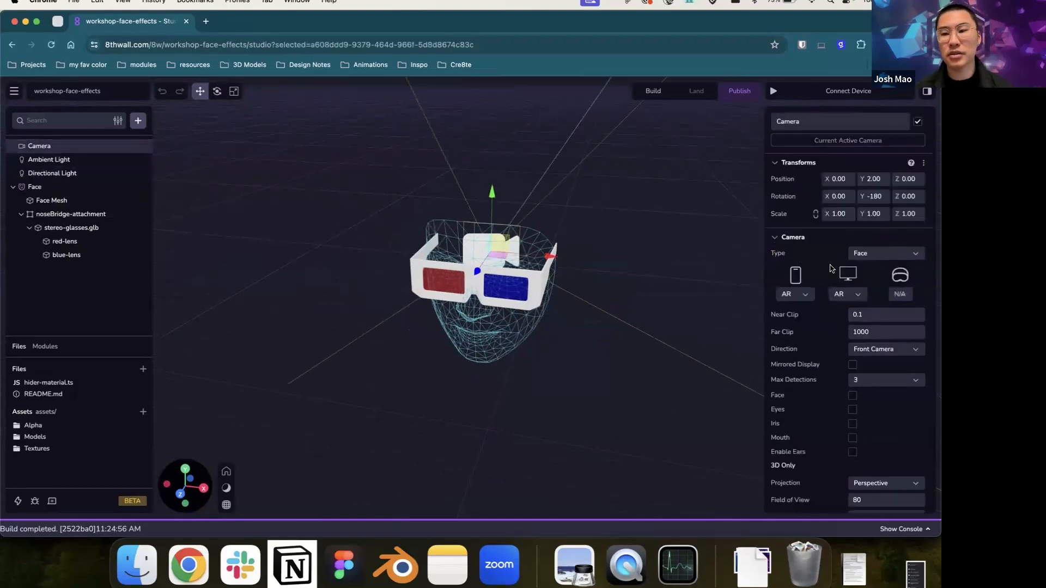
click(877, 256)
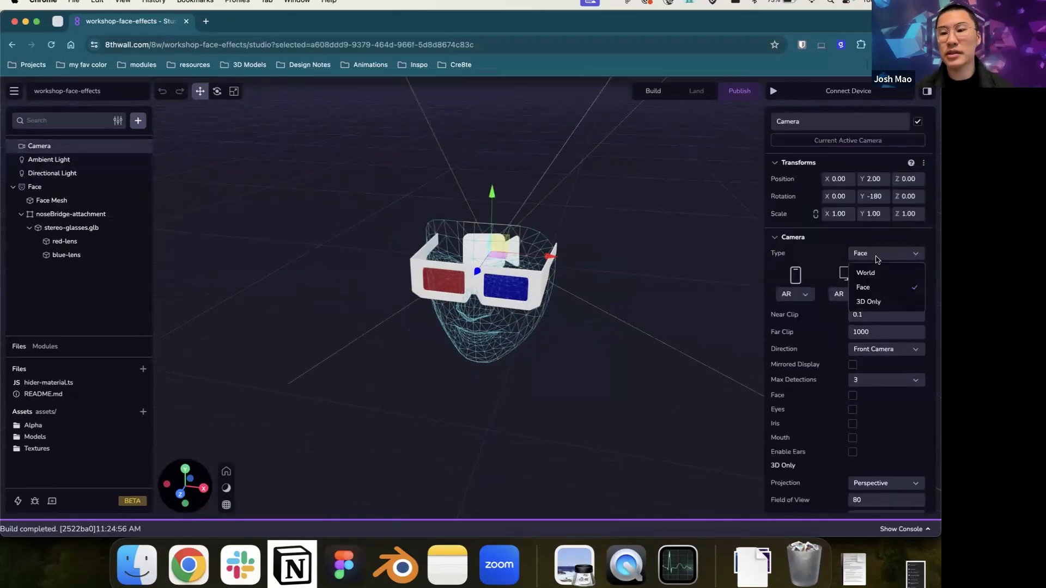
click(874, 293)
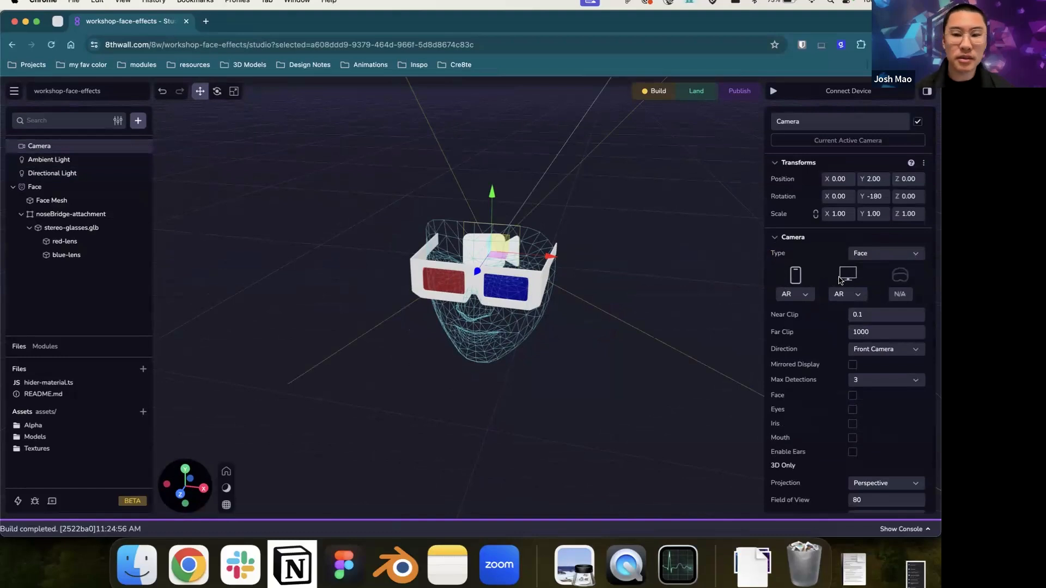
scroll(839, 280, down, 2)
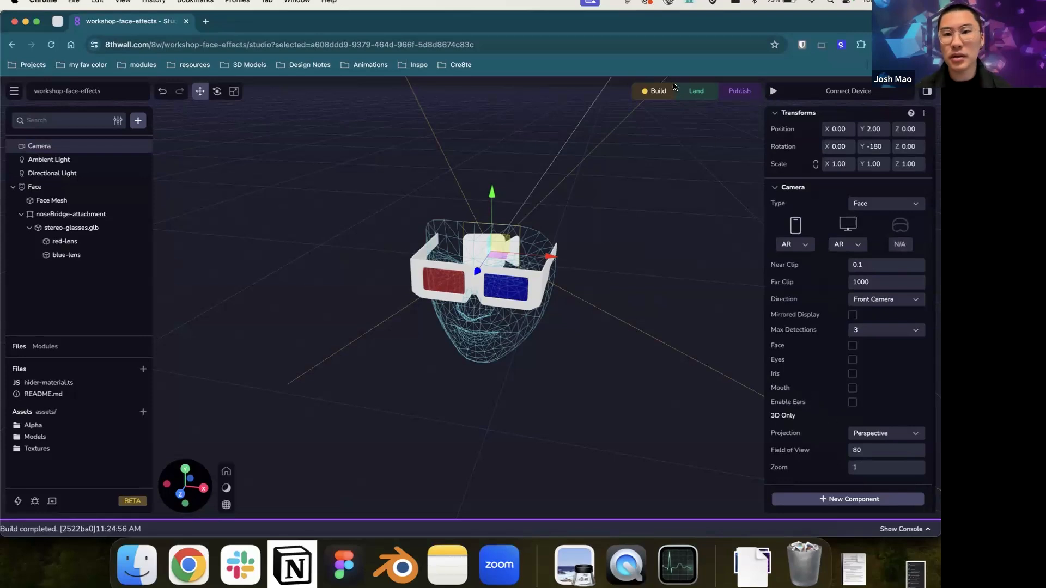
Step: Build the project and preview the face effect in the simulator with the Head Motion sequence and the live webcam
click(650, 94)
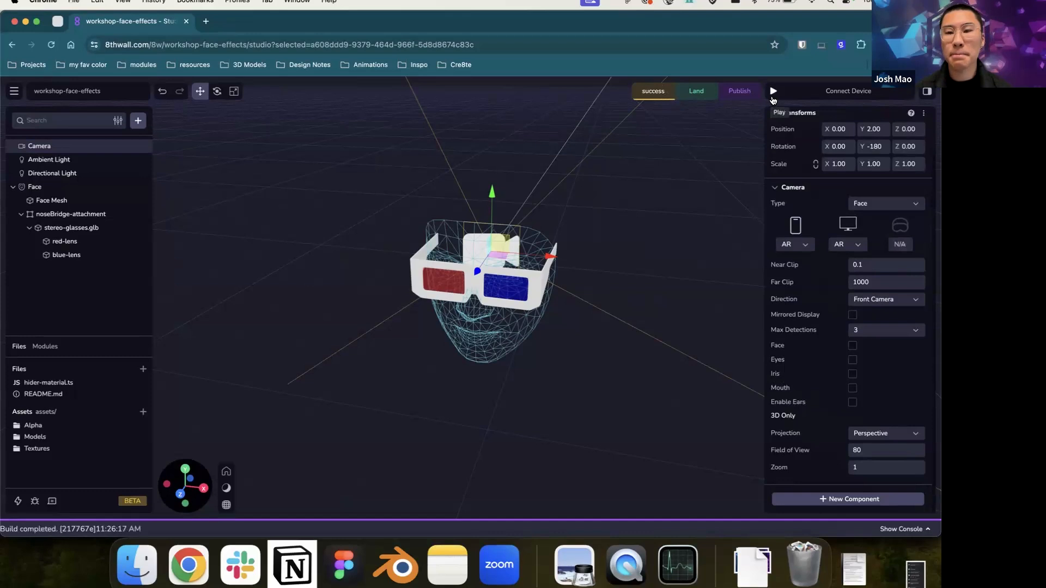
click(773, 93)
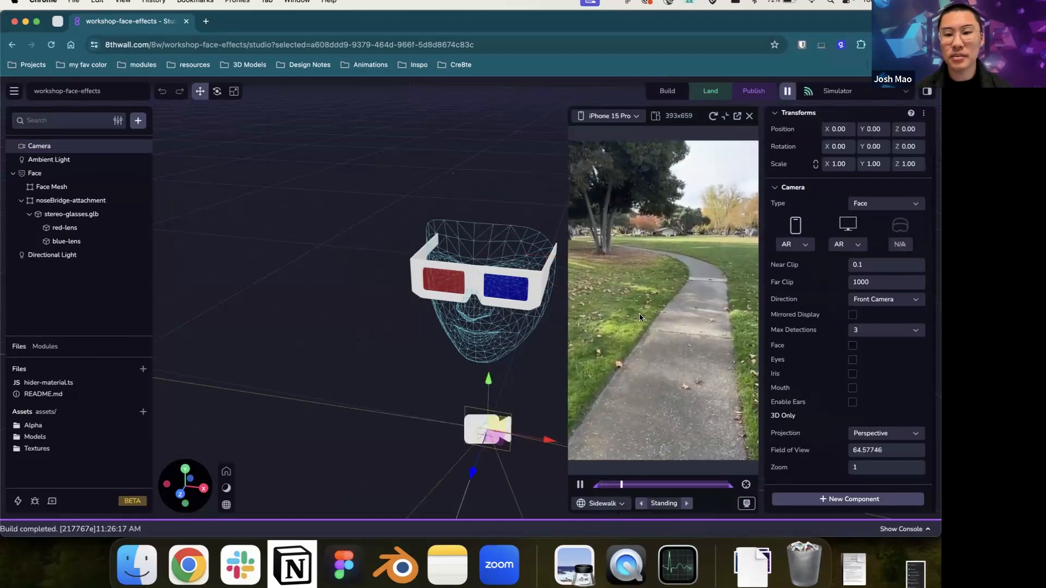
click(611, 505)
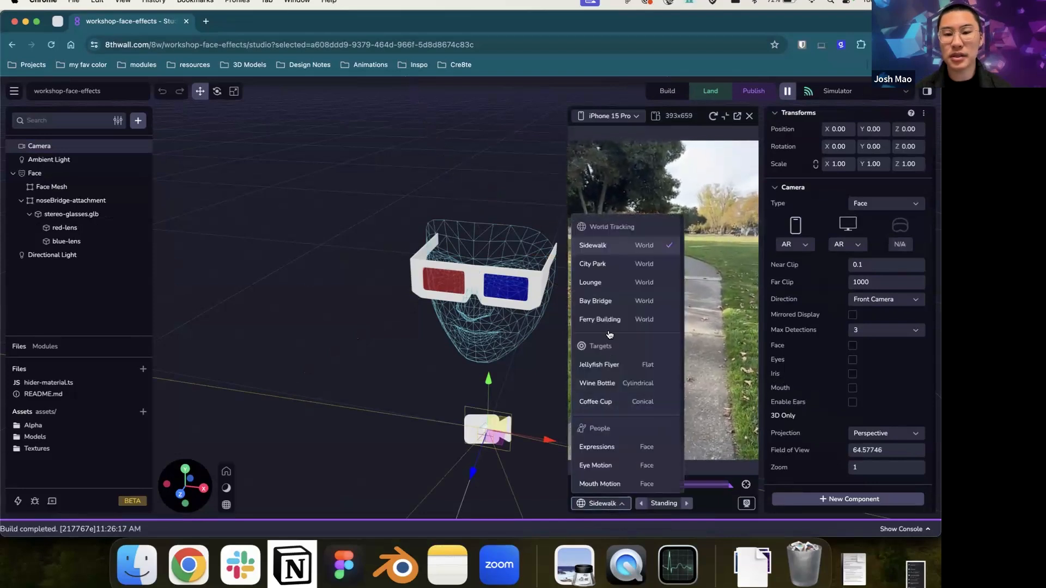
scroll(612, 350, down, 3)
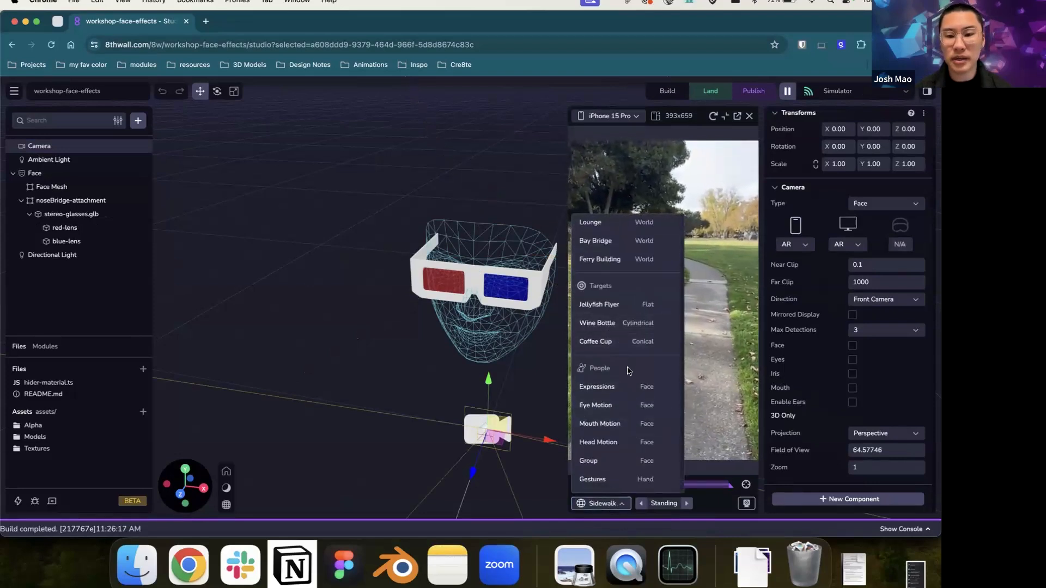
click(635, 442)
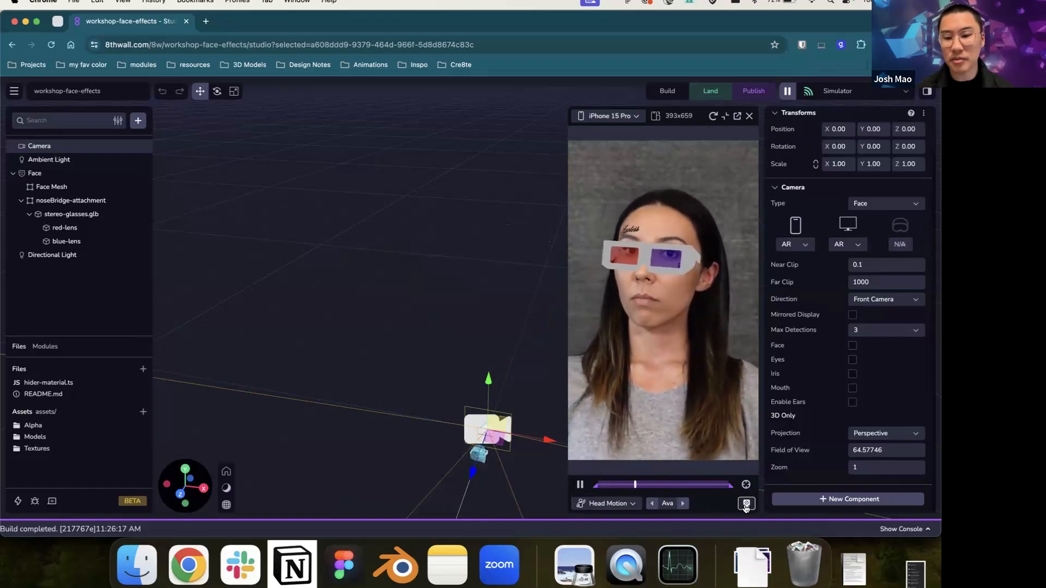
click(746, 504)
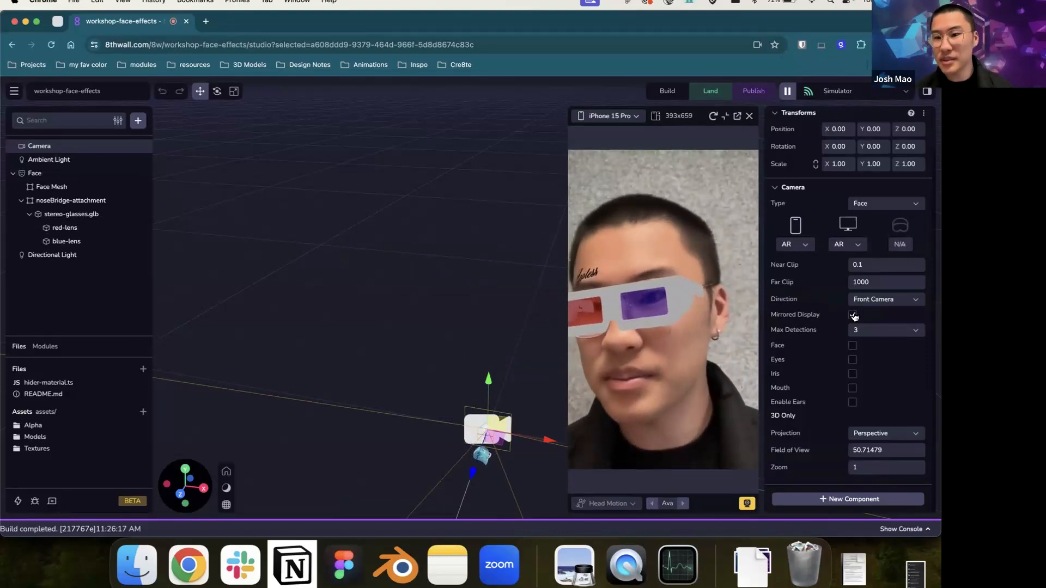
click(749, 116)
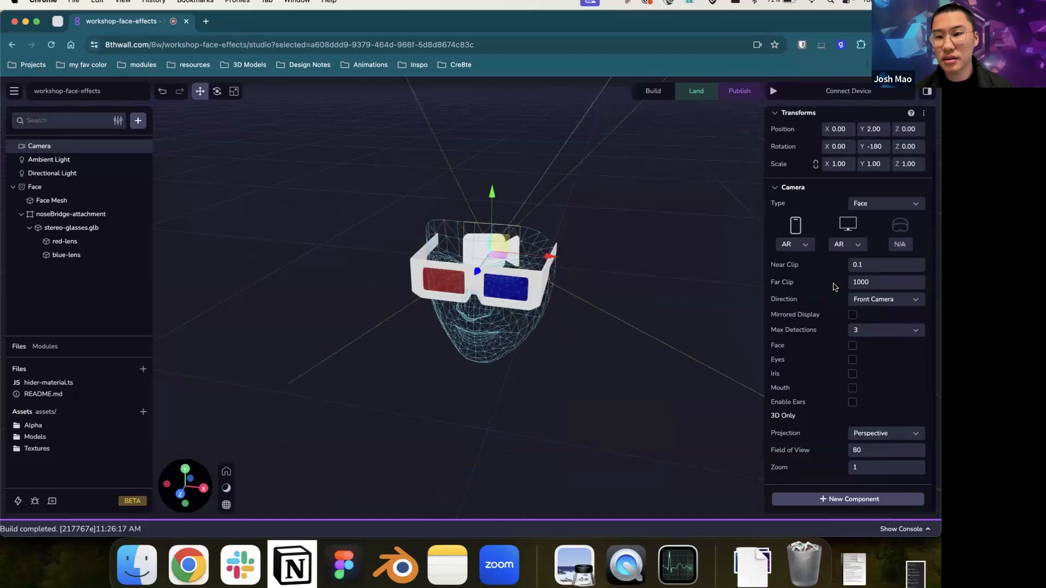
Step: Enable the Camera's Mirrored Display, rebuild, and preview the effect with the live webcam and the Head Motion sequence
click(665, 91)
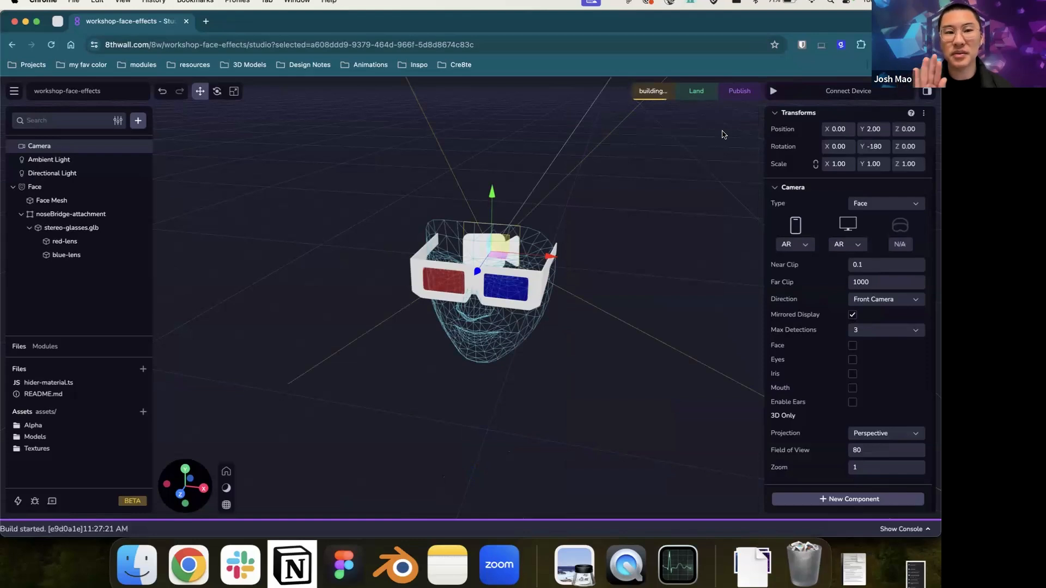
click(773, 91)
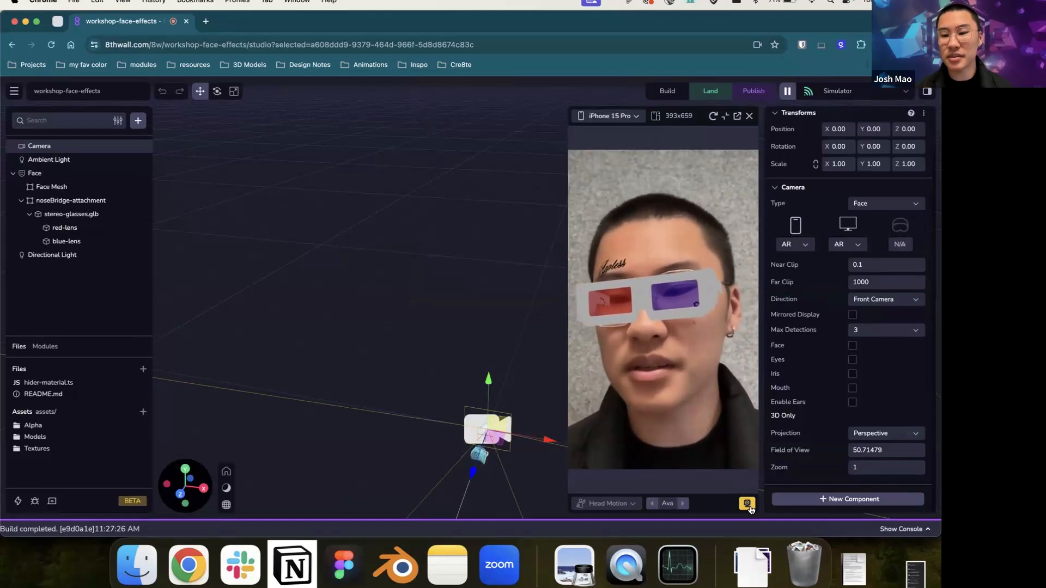
click(748, 505)
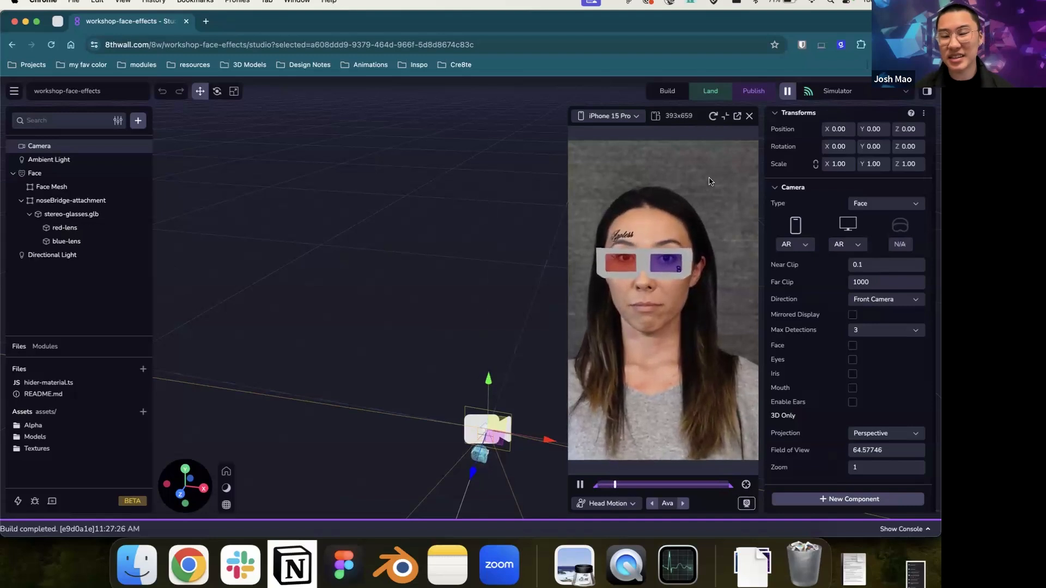
click(749, 117)
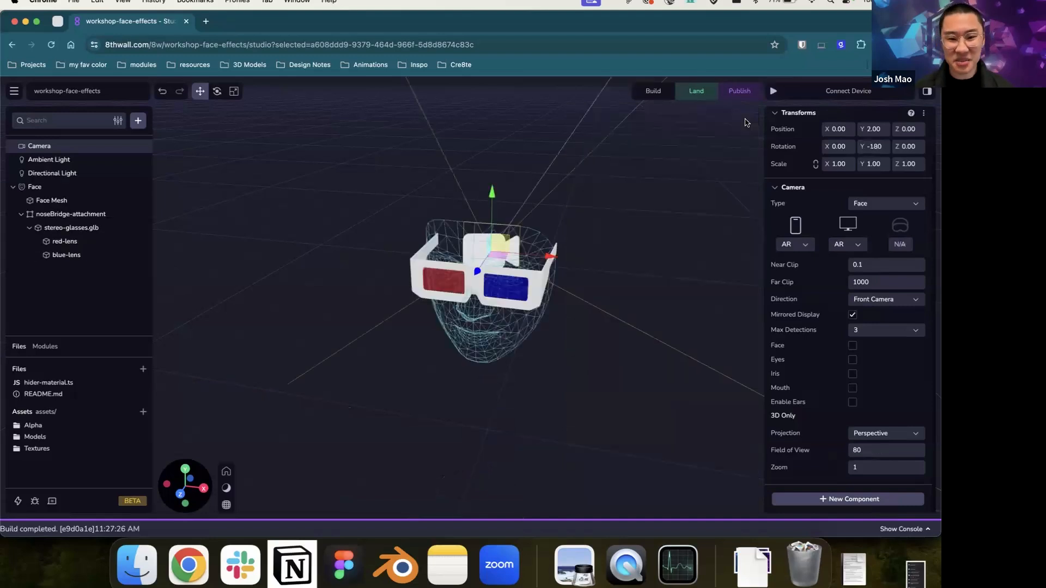
Step: Set the red lens material's color to yellow, F0FF24
click(500, 289)
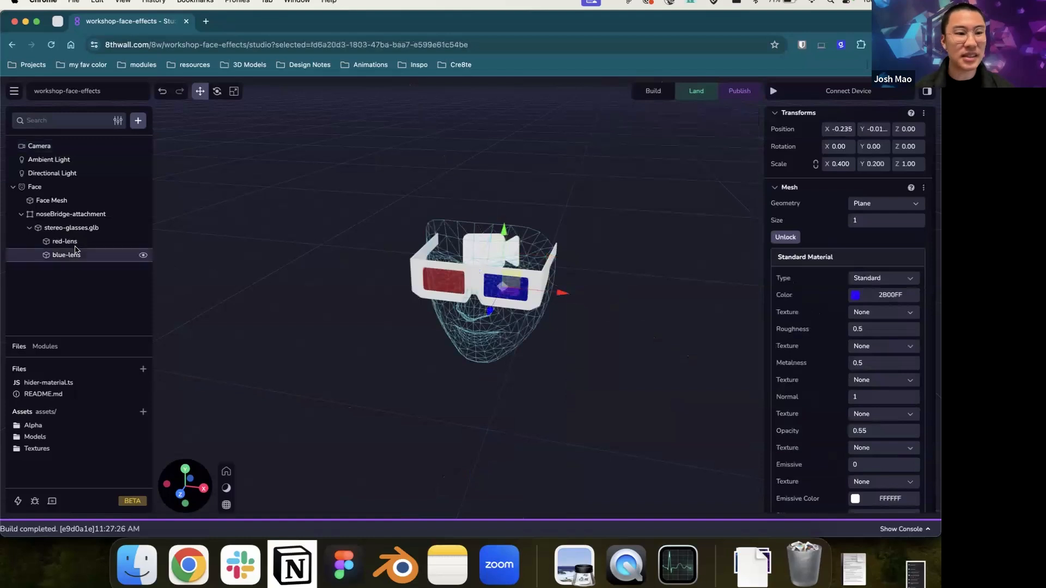
click(131, 241)
scroll(823, 300, down, 3)
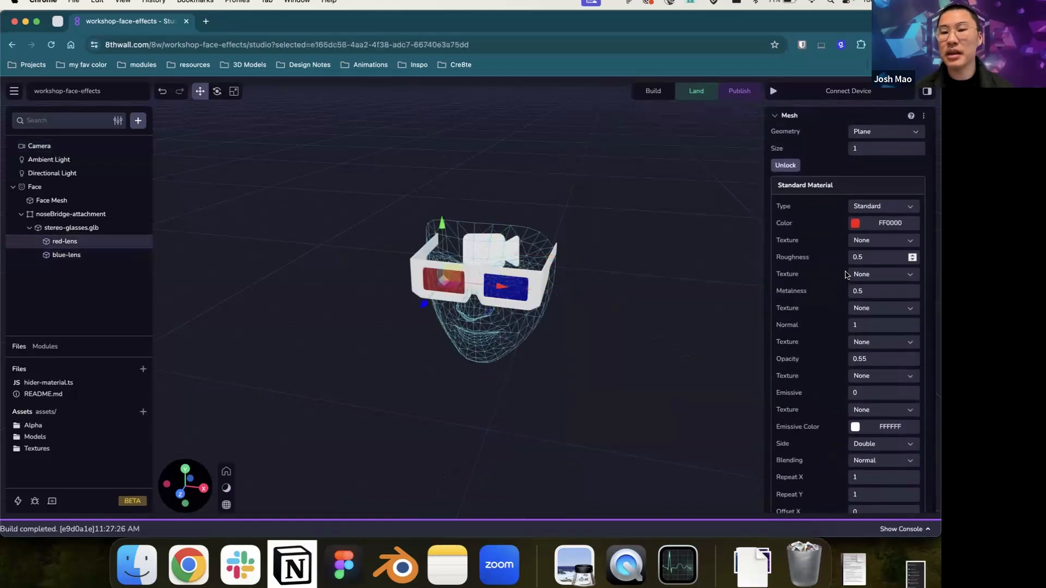
click(848, 228)
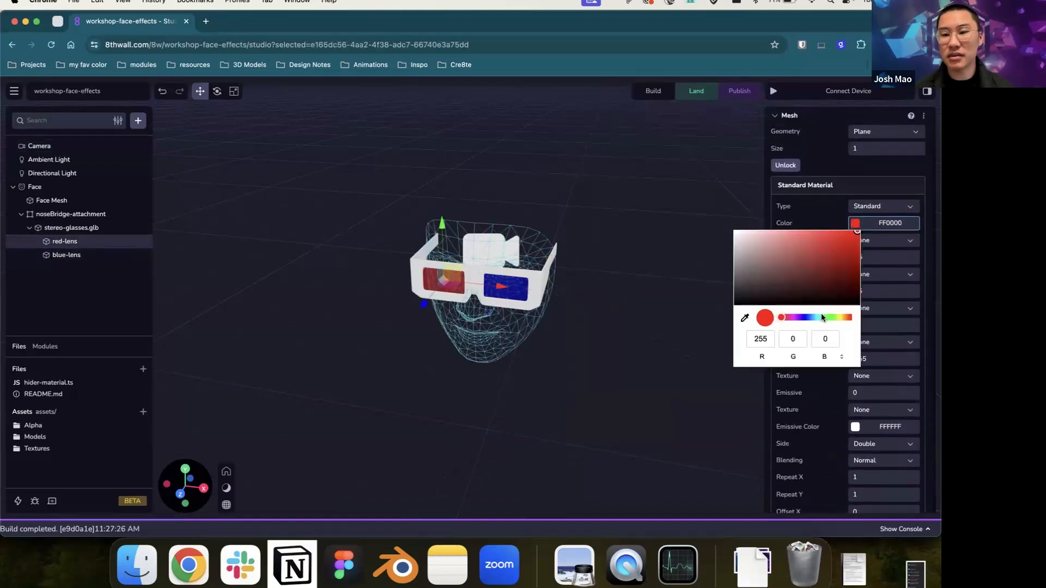
click(821, 317)
drag(817, 278, 858, 245)
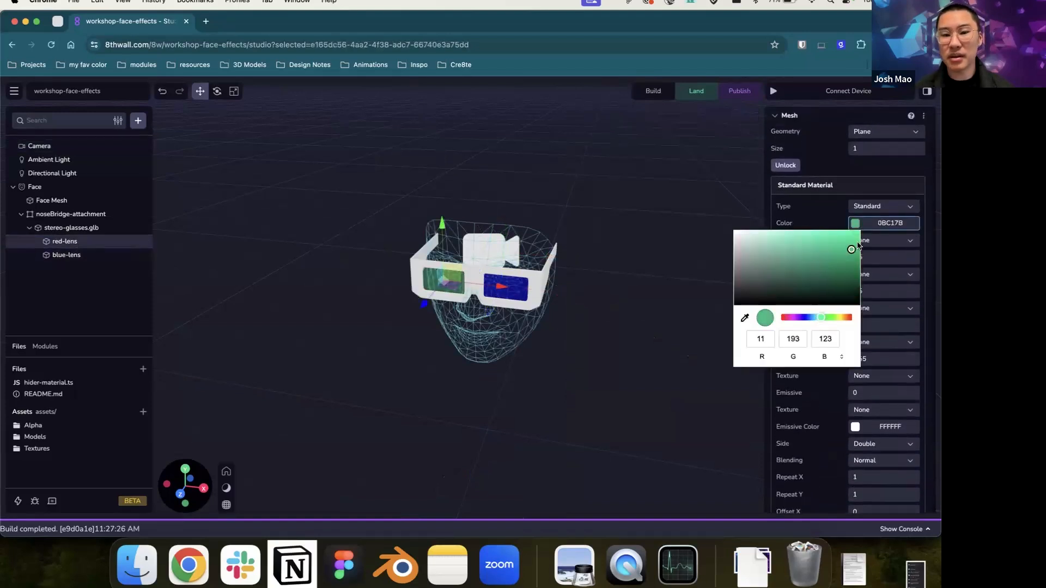
click(839, 318)
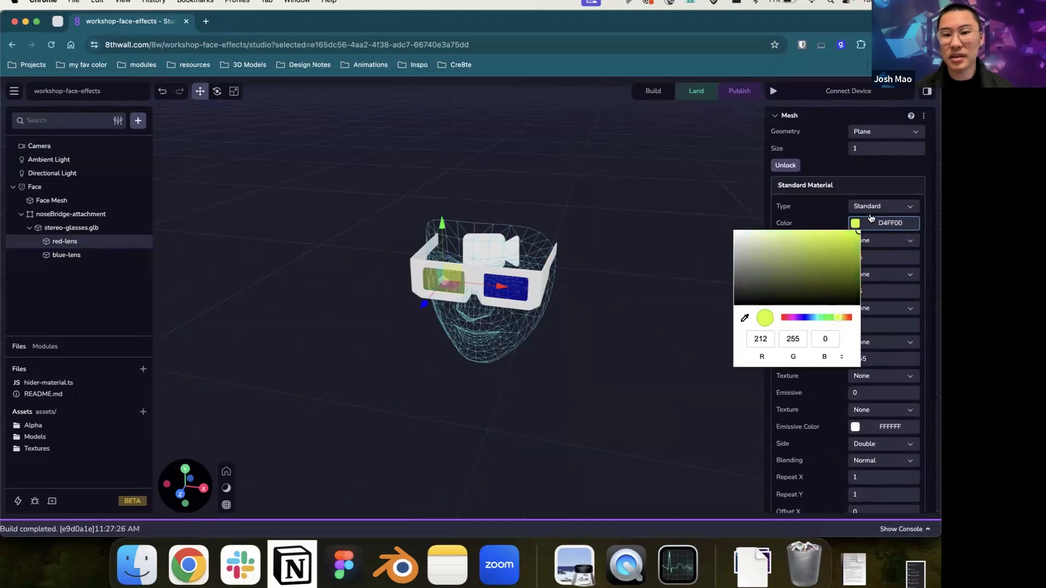
drag(839, 320, 839, 321)
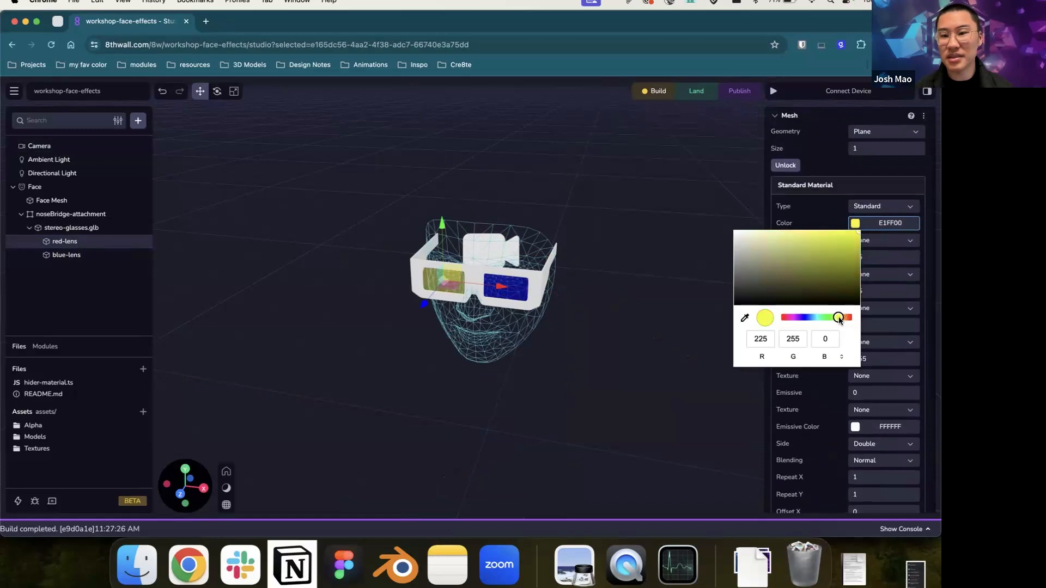
drag(834, 256, 870, 227)
Step: Change the blue lens material's color to purple
click(522, 287)
click(856, 224)
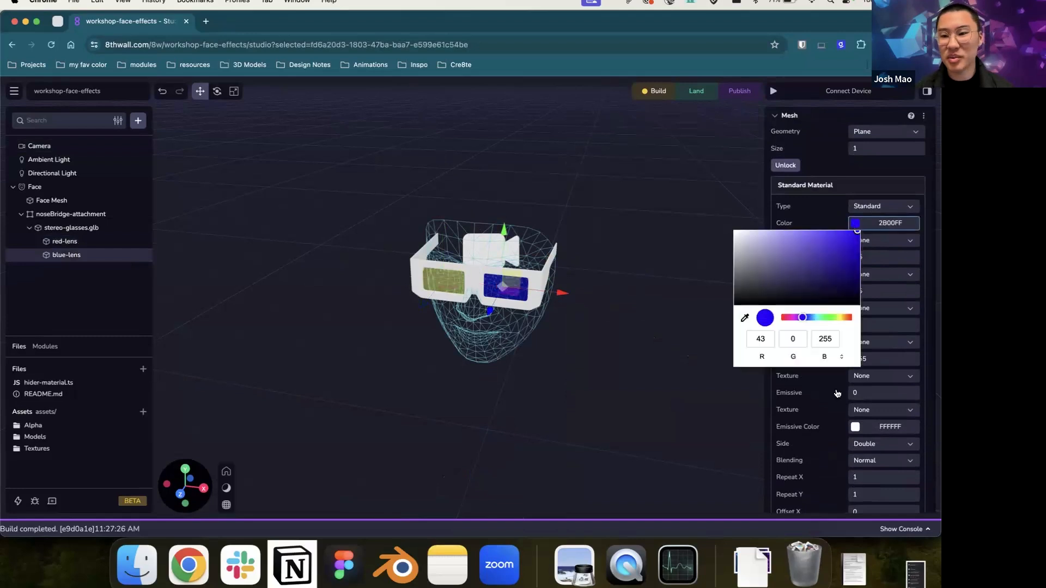
drag(802, 317, 797, 322)
click(666, 162)
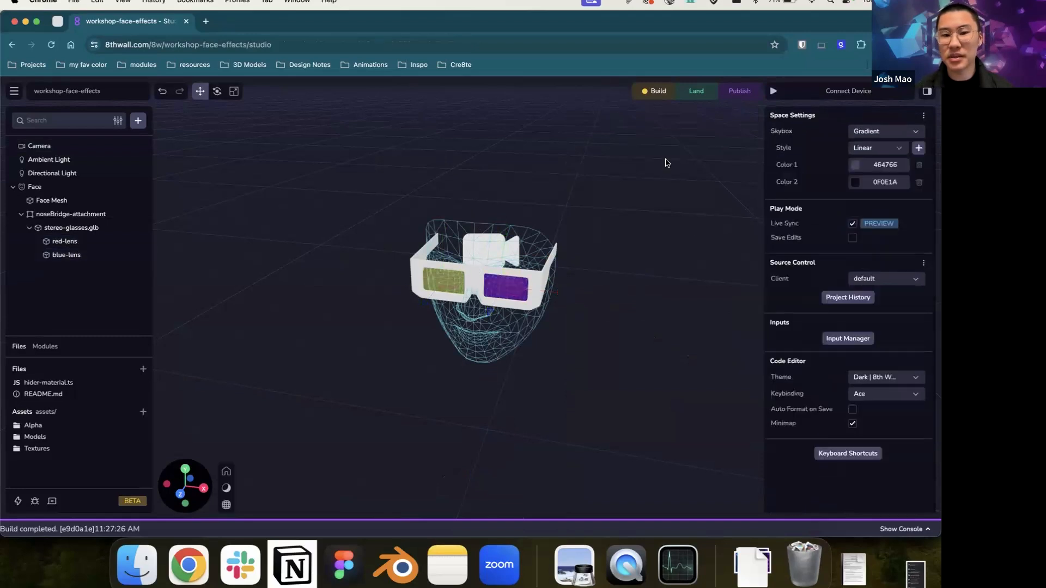
Step: Hide both the red and blue lenses to examine the bare frame of the stereo glasses
drag(533, 283, 484, 301)
drag(607, 296, 565, 364)
scroll(493, 235, up, 3)
drag(492, 235, 541, 252)
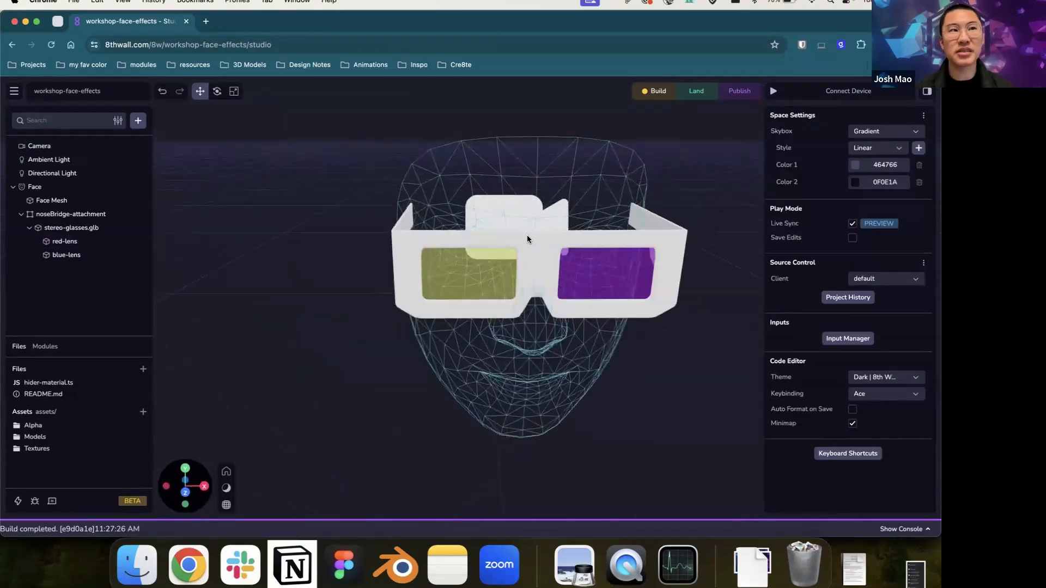
drag(571, 237, 377, 238)
click(71, 228)
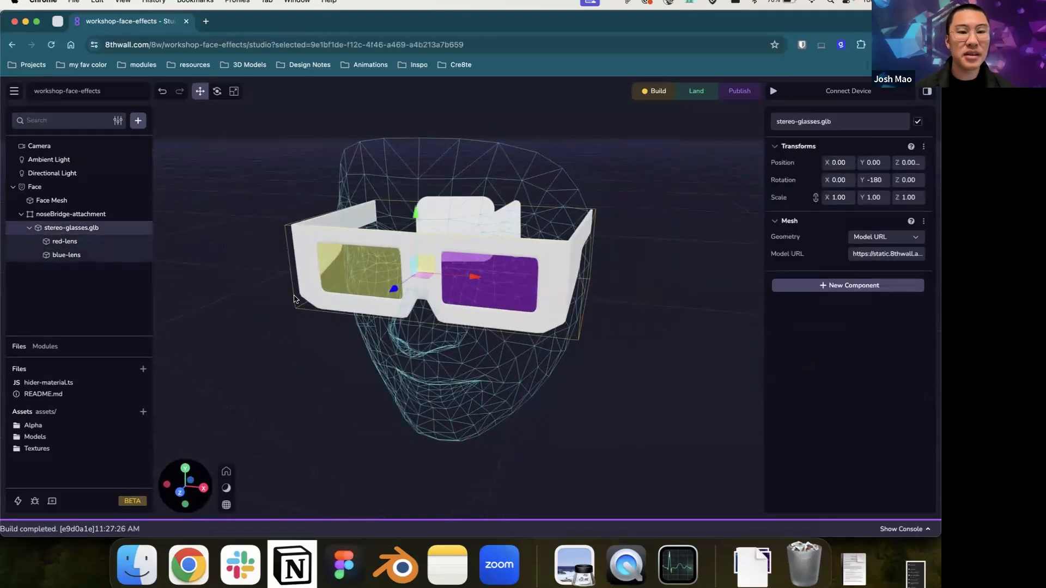
click(64, 241)
click(142, 242)
click(143, 257)
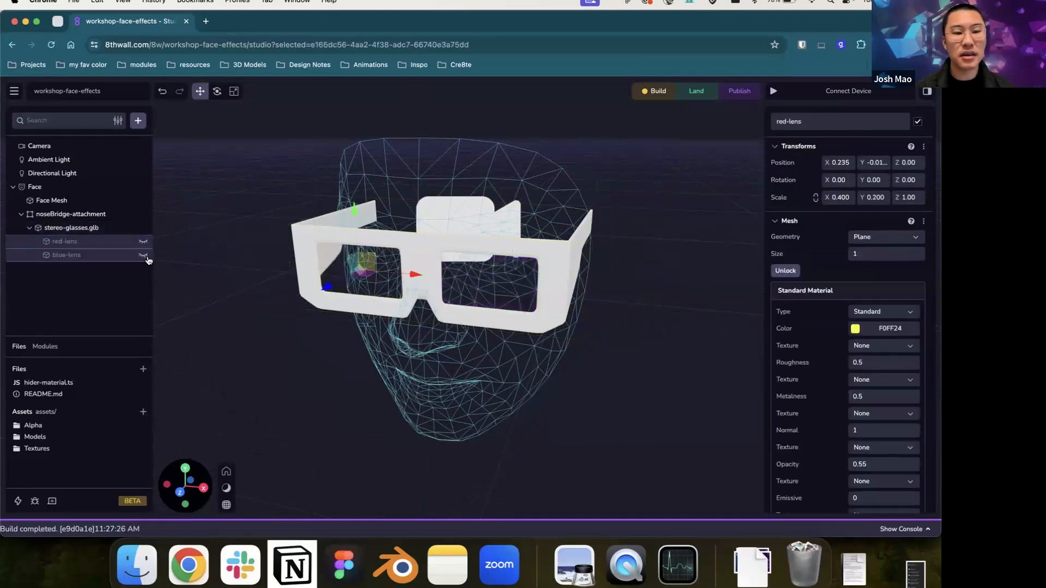
drag(557, 349, 354, 264)
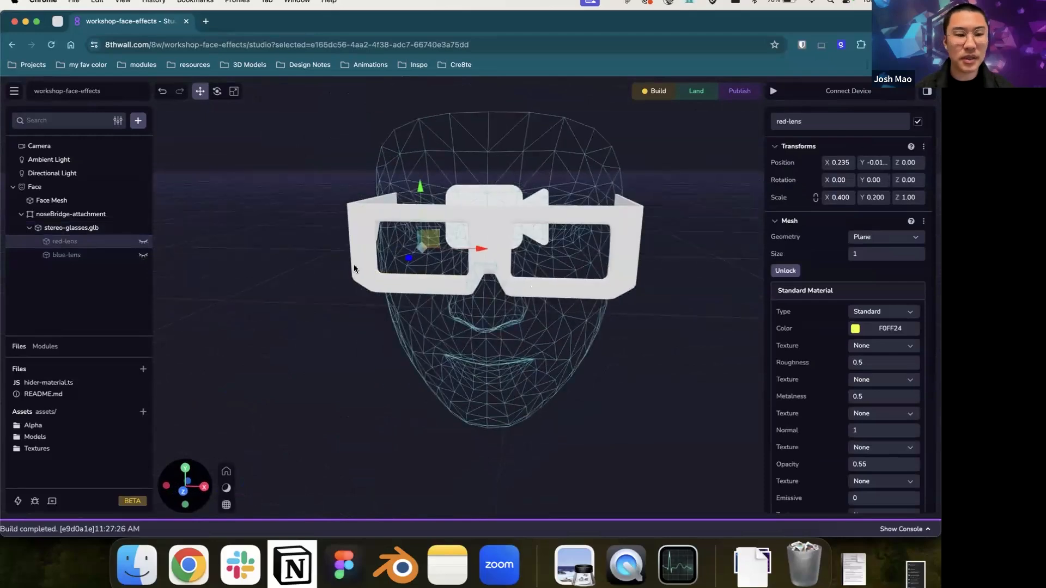
Step: Make both lenses of the stereo glasses visible again and view them from the front
click(143, 241)
click(143, 255)
click(144, 242)
click(144, 241)
drag(491, 267, 581, 310)
drag(412, 259, 499, 296)
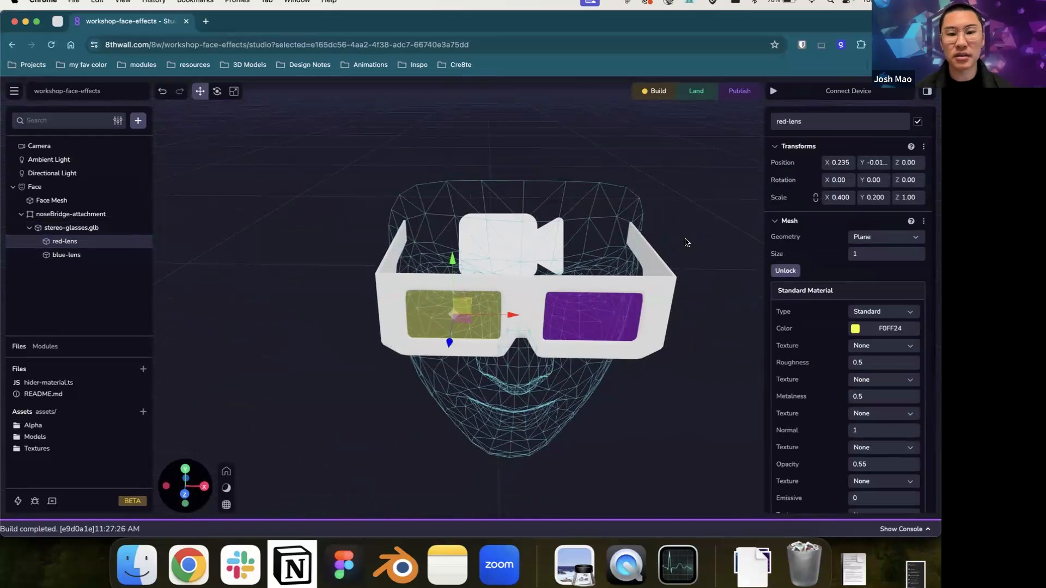
click(690, 209)
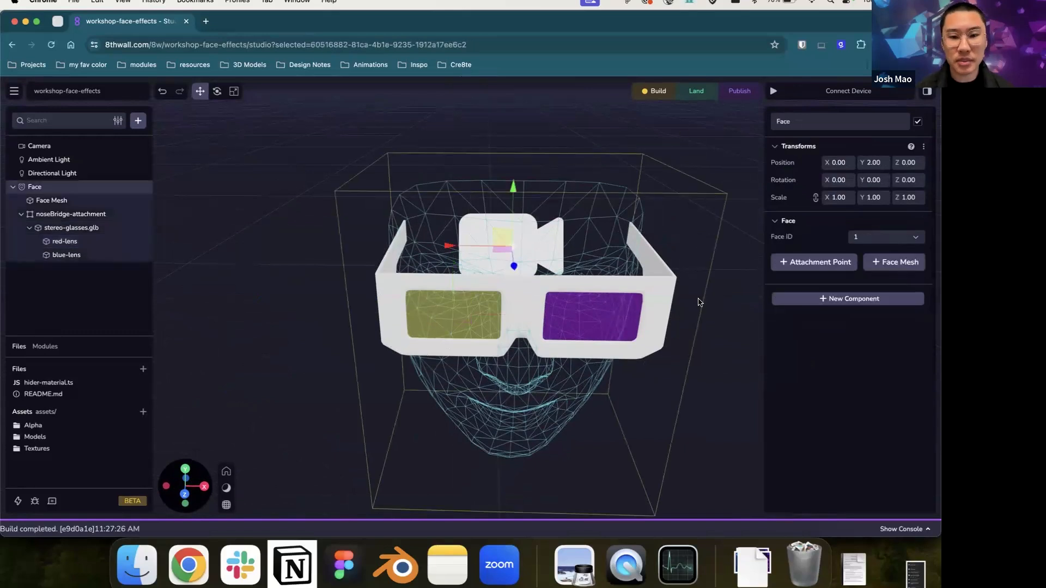
Step: Rebuild the project, preview the recolored lenses in the simulator, and close the preview
click(662, 95)
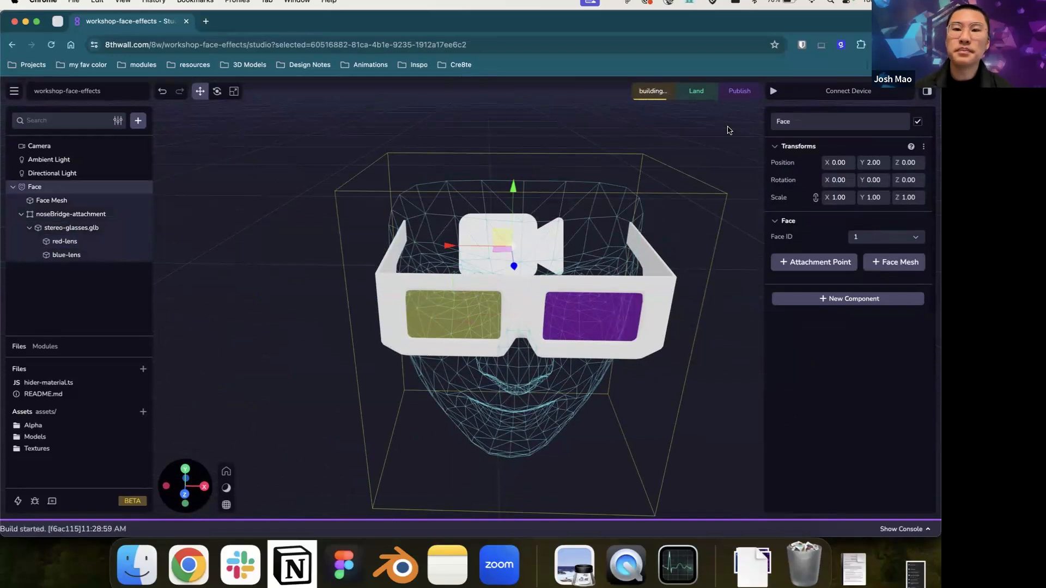
click(773, 92)
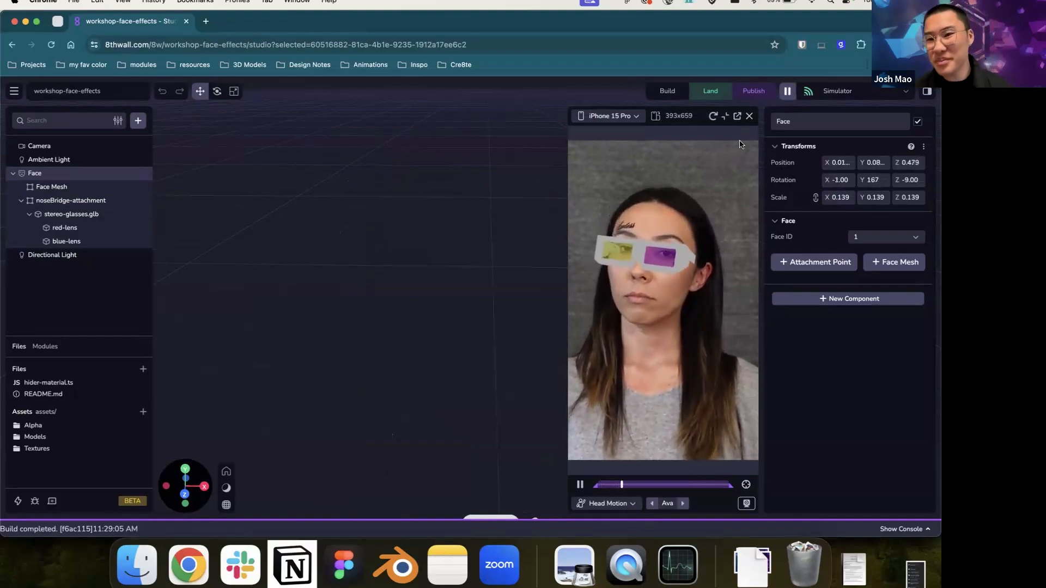
click(749, 116)
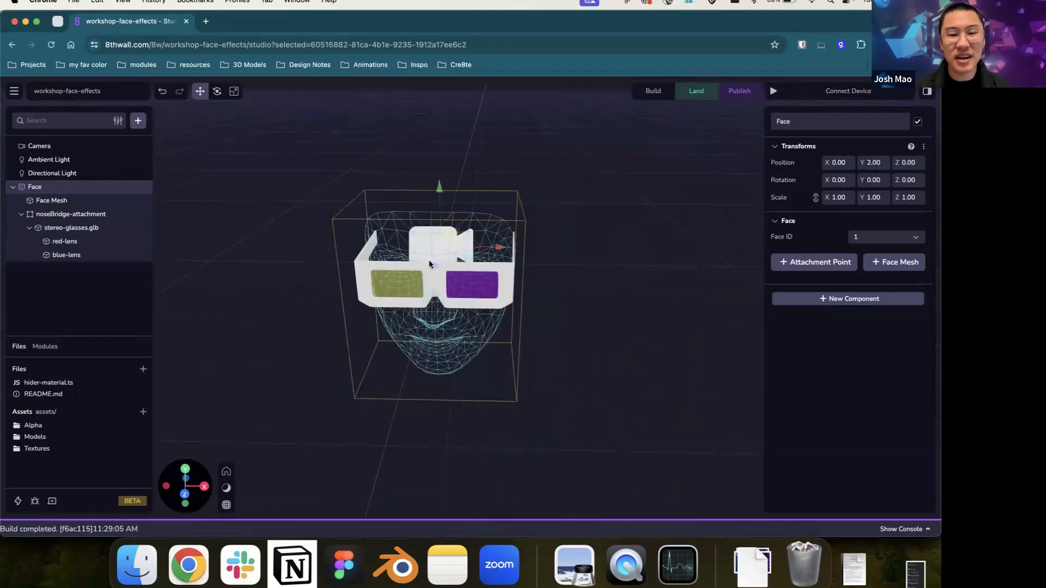
Step: Delete the stereo-glasses.glb model and its lenses from the noseBridge attachment
click(99, 228)
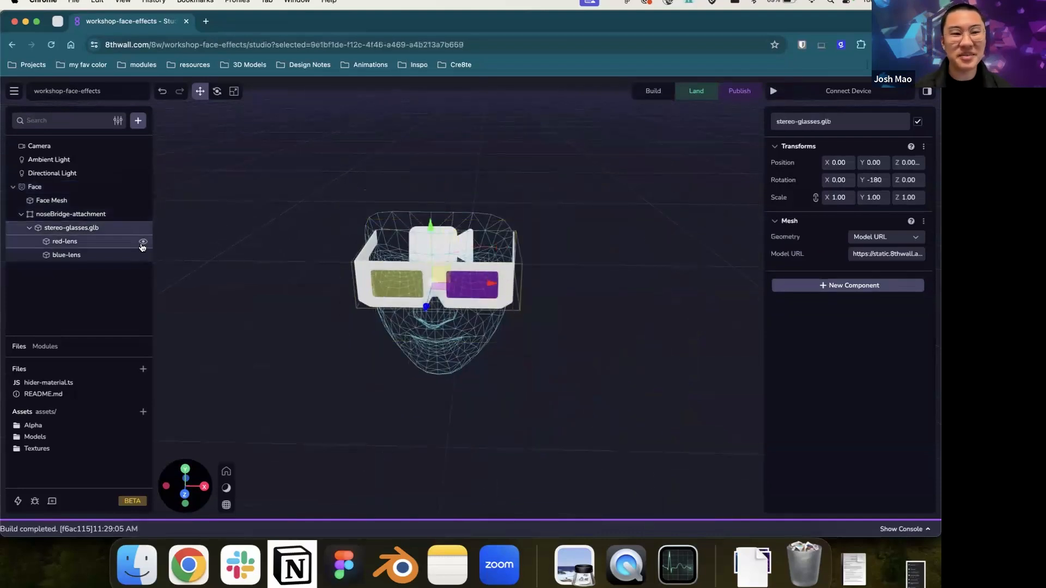
click(30, 228)
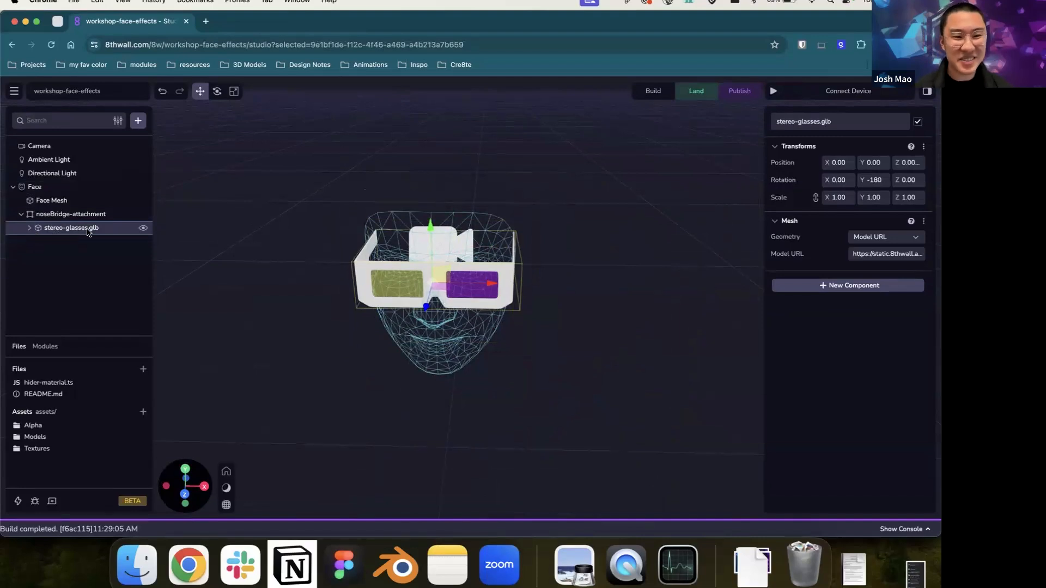
key(Delete)
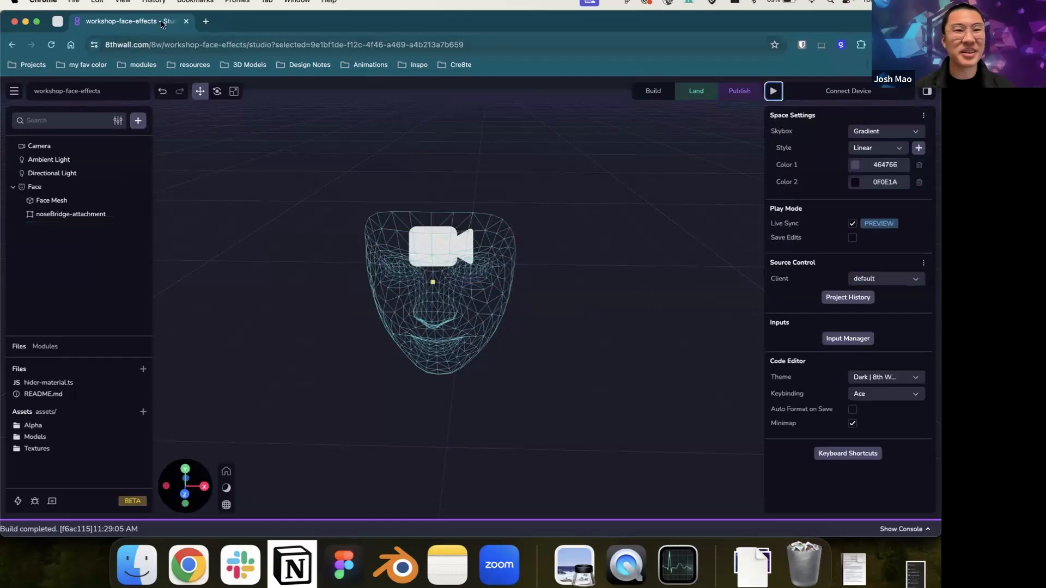
Step: Open the poly.pizza model library in a new browser tab
click(205, 22)
text(polu)
key(Return)
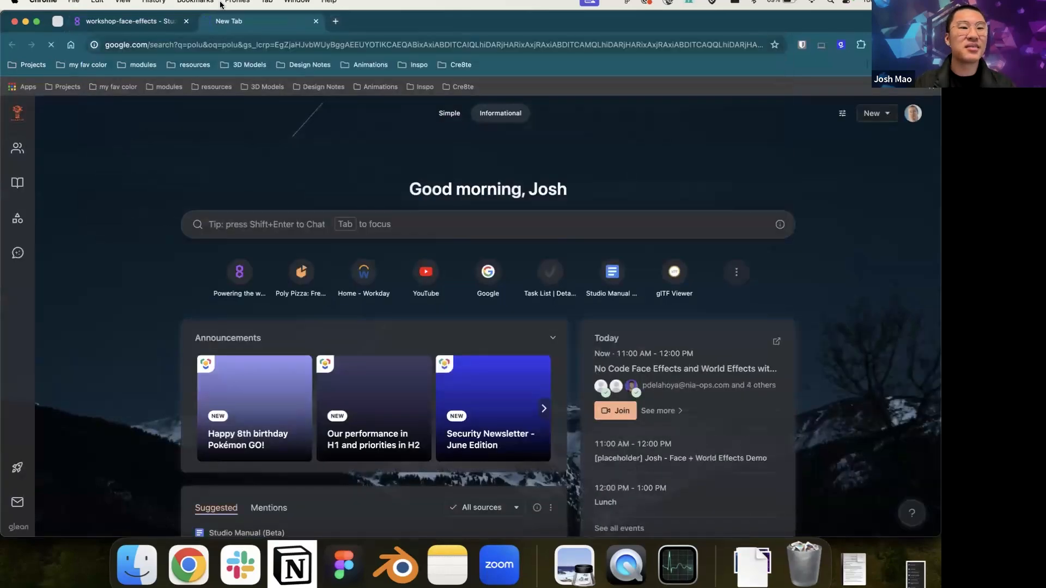
click(200, 45)
text(poly.pizza)
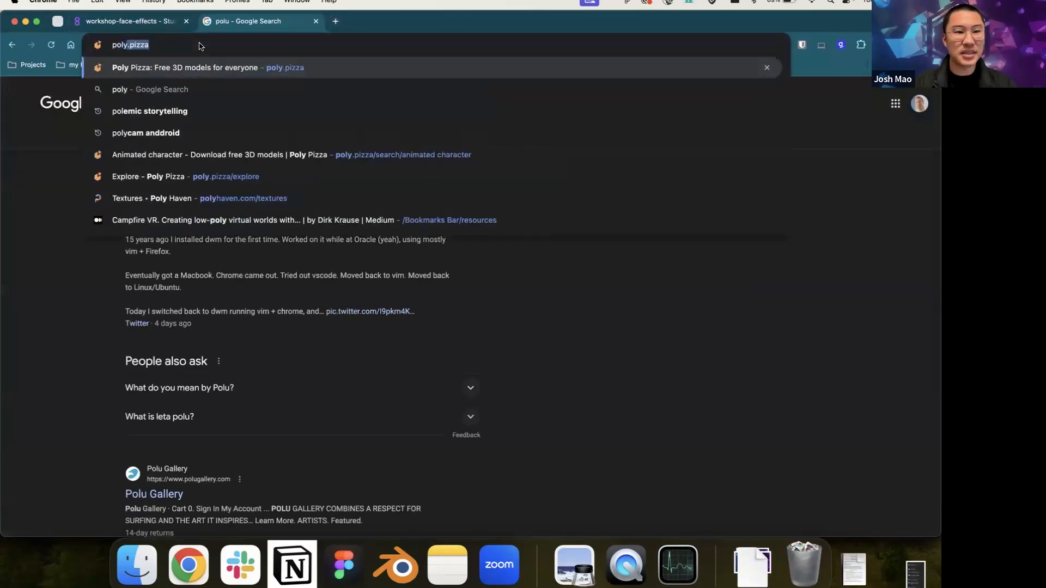
key(Return)
Step: Search the model library for "glasses" and look through the results for a suitable model
click(297, 255)
text(glasses)
key(Return)
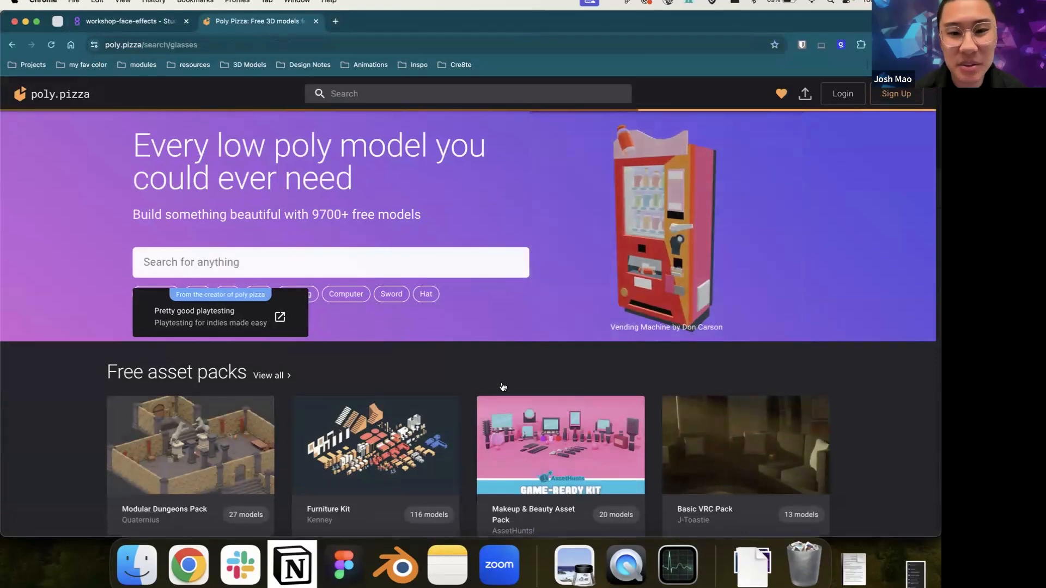
scroll(471, 301, down, 3)
scroll(471, 301, down, 2)
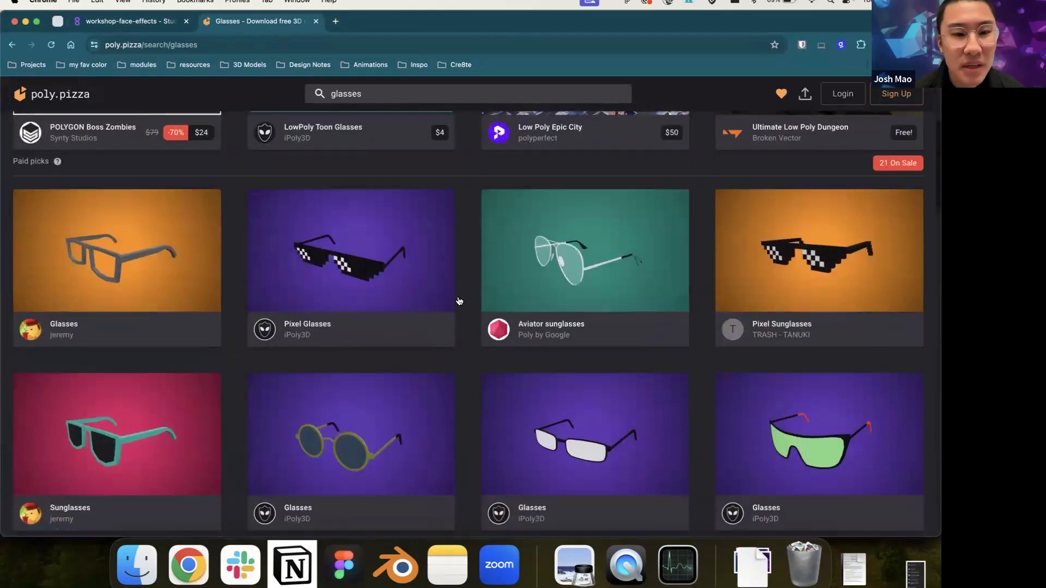
scroll(351, 280, down, 10)
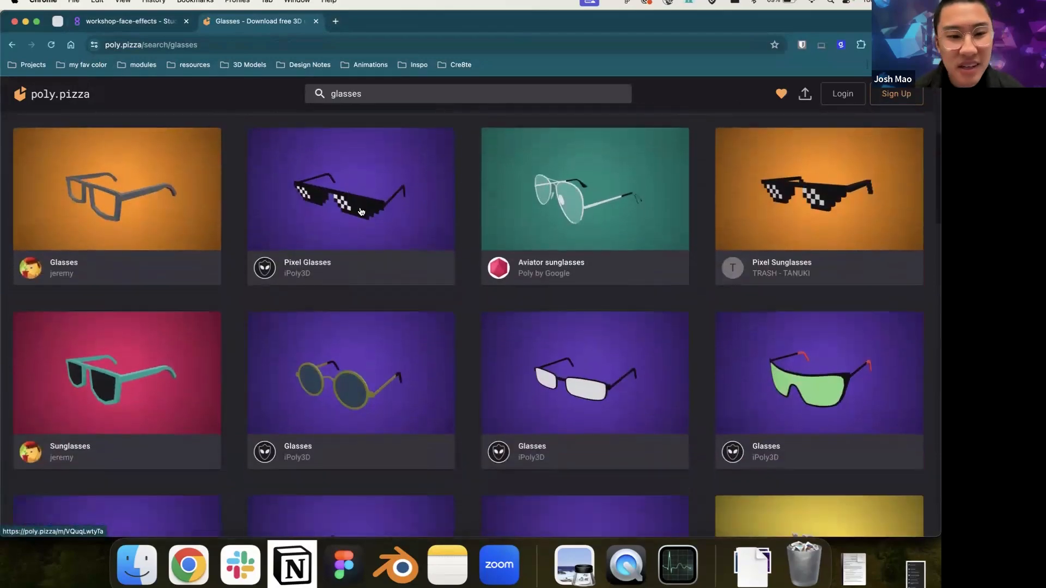
scroll(359, 211, down, 15)
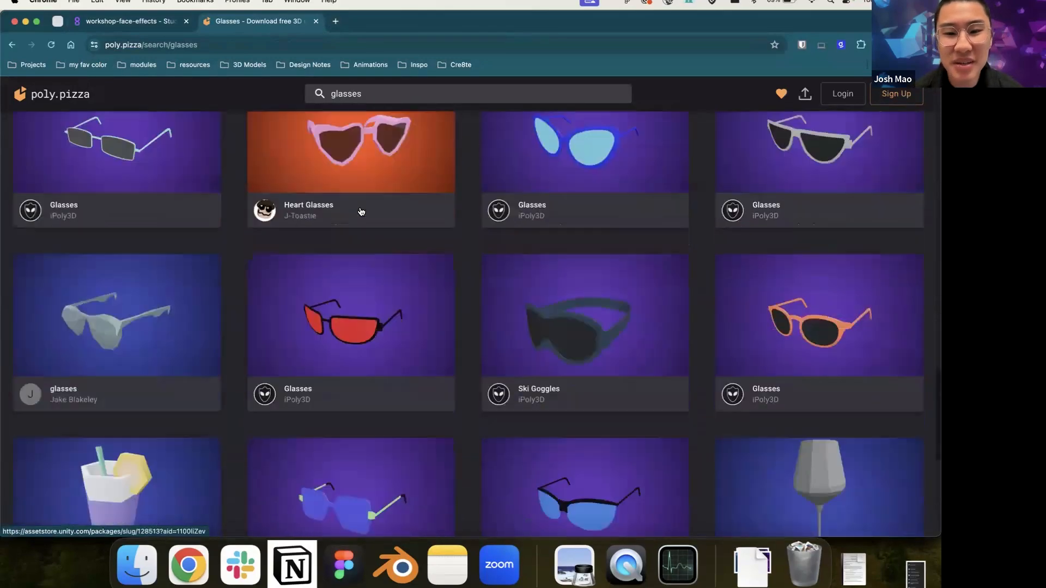
scroll(359, 211, down, 15)
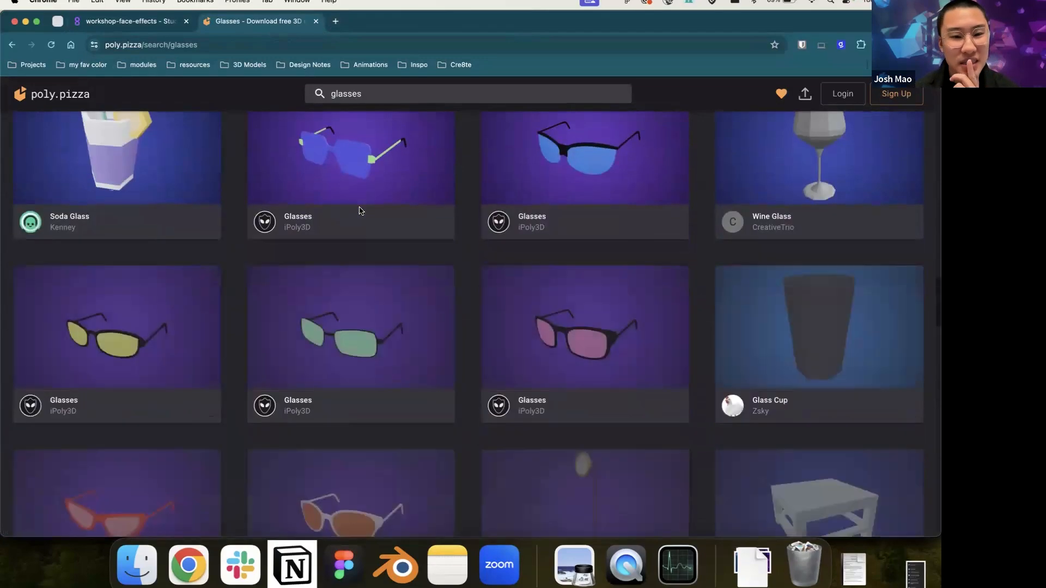
scroll(361, 212, down, 15)
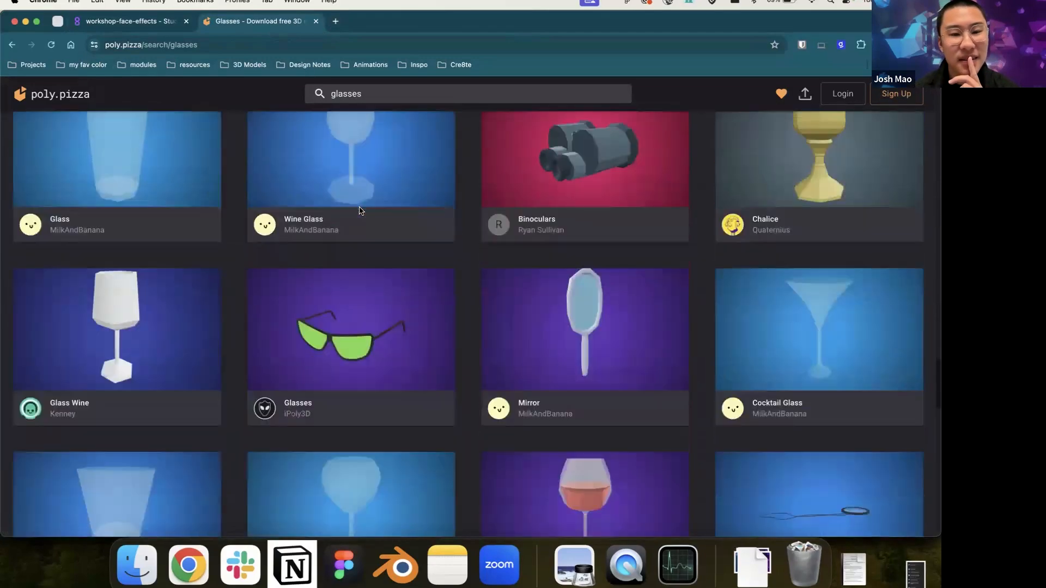
Step: Search the model library for "monocle" and bring the free models into view
scroll(359, 208, up, 1)
text(monocle)
key(Return)
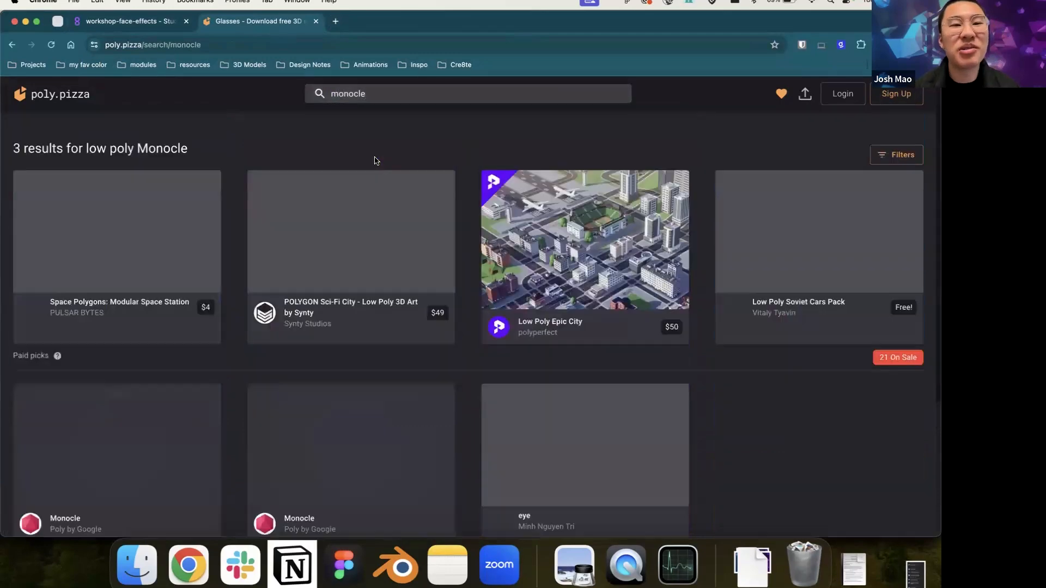
scroll(340, 235, down, 3)
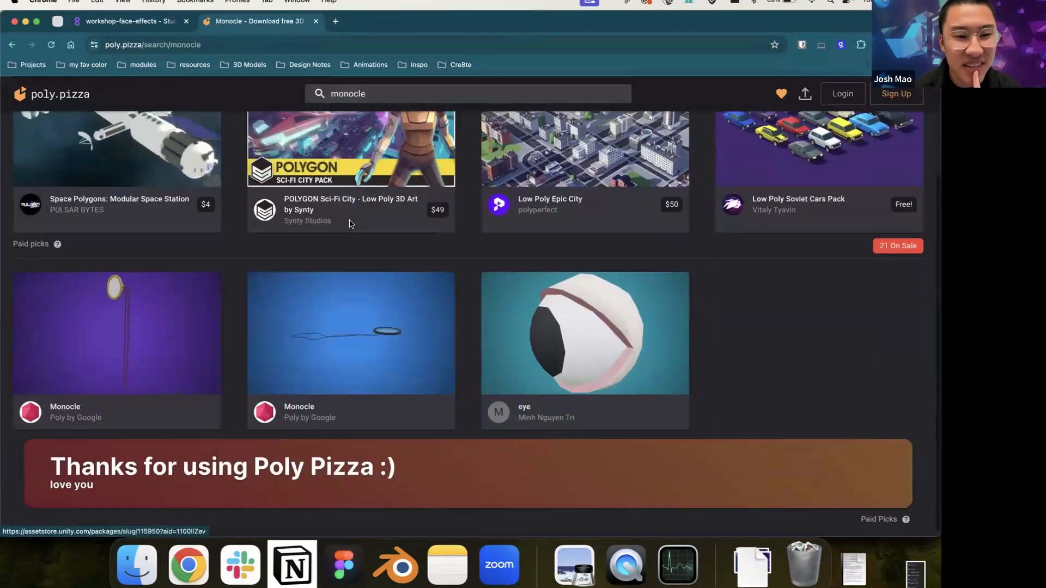
Step: Open the upright gold-rimmed Monocle by Poly by Google and download the model
click(137, 331)
scroll(464, 253, up, 2)
scroll(474, 254, down, 5)
drag(426, 327, 476, 331)
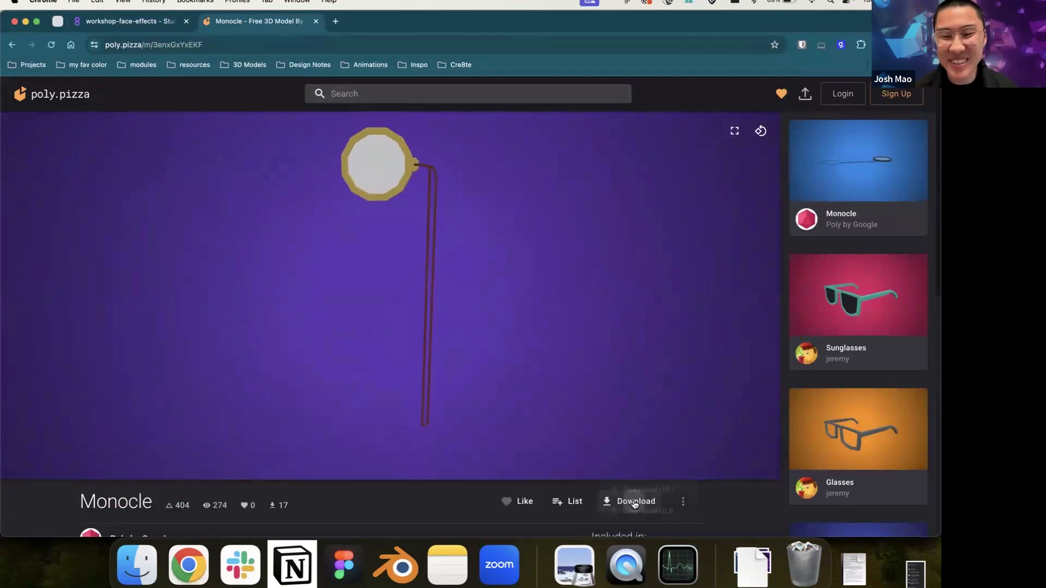
click(632, 502)
click(651, 507)
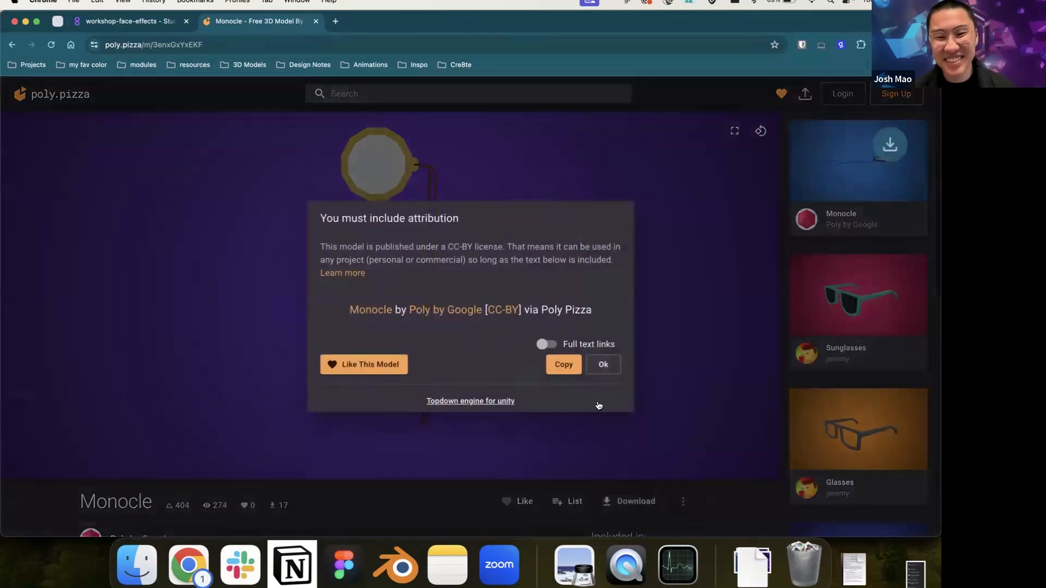
Step: Return to the workshop-face-effects project, import Monocle.glb into its assets and place it in the scene
click(140, 21)
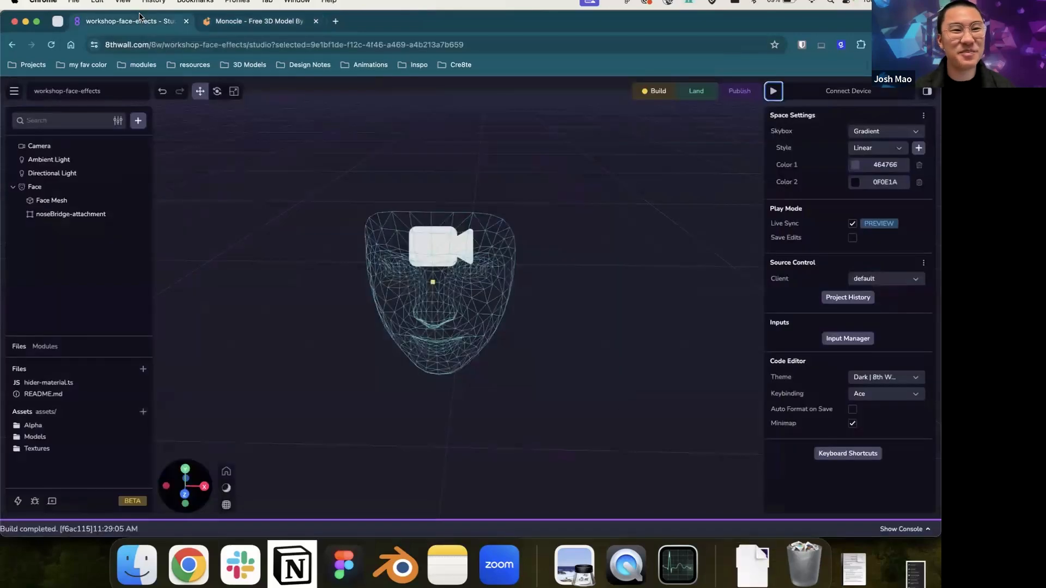
click(753, 565)
drag(748, 515, 120, 403)
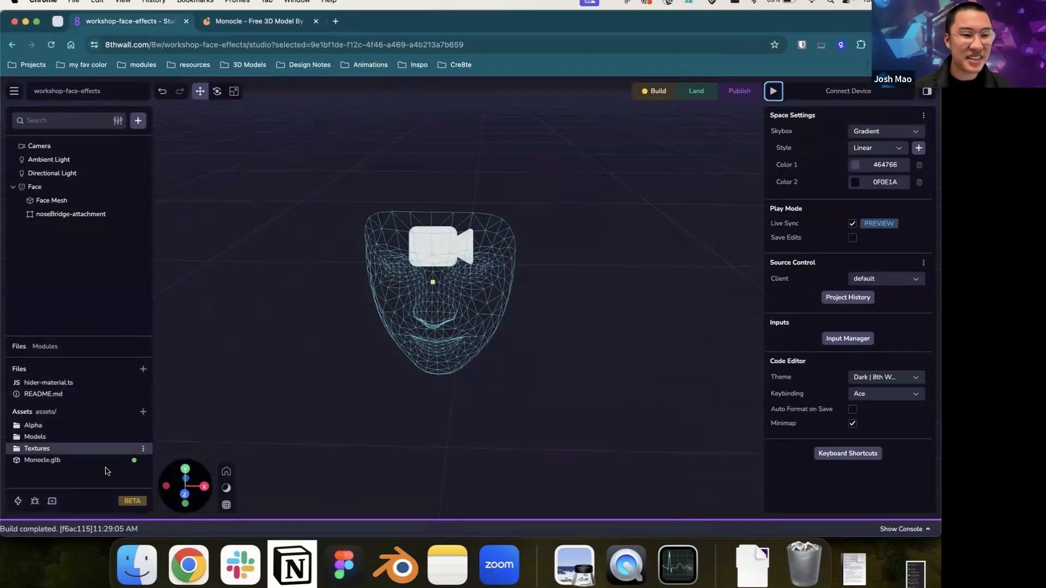
drag(77, 463, 360, 329)
Step: Scale the monocle down uniformly to about 0.122 so it suits the size of the face
scroll(497, 444, down, 5)
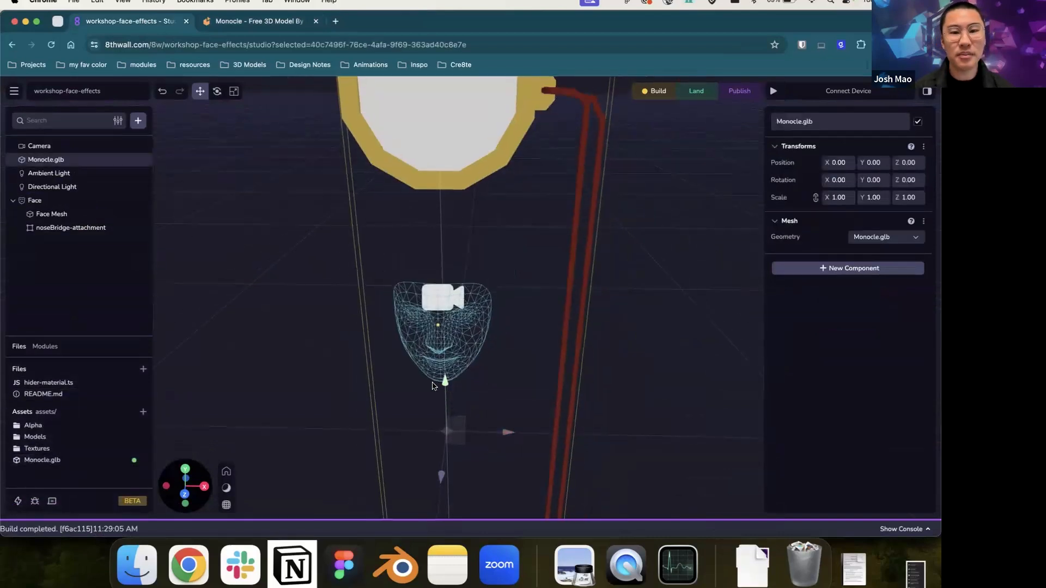
key(e)
key(r)
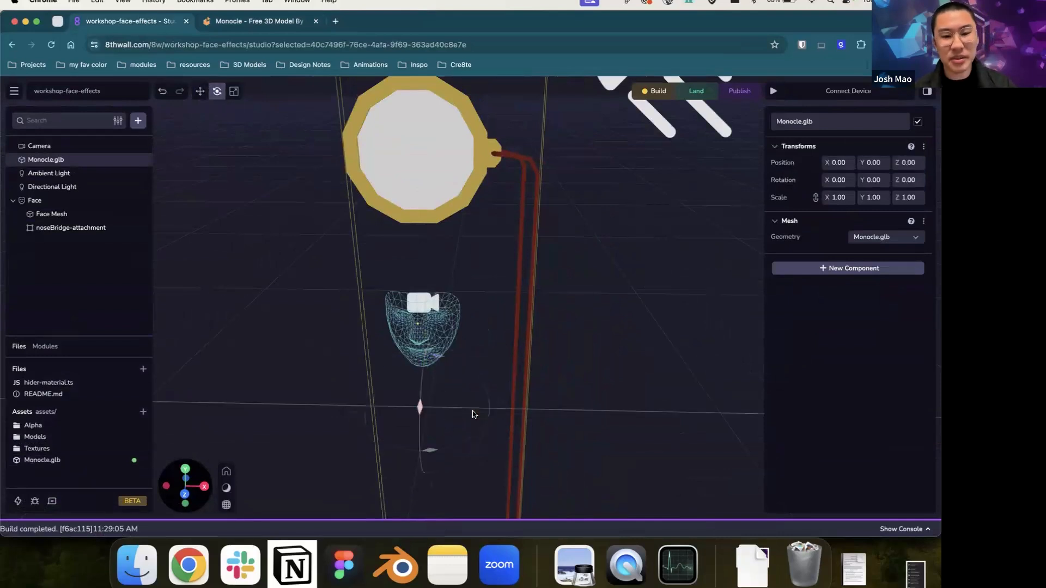
drag(495, 412, 436, 409)
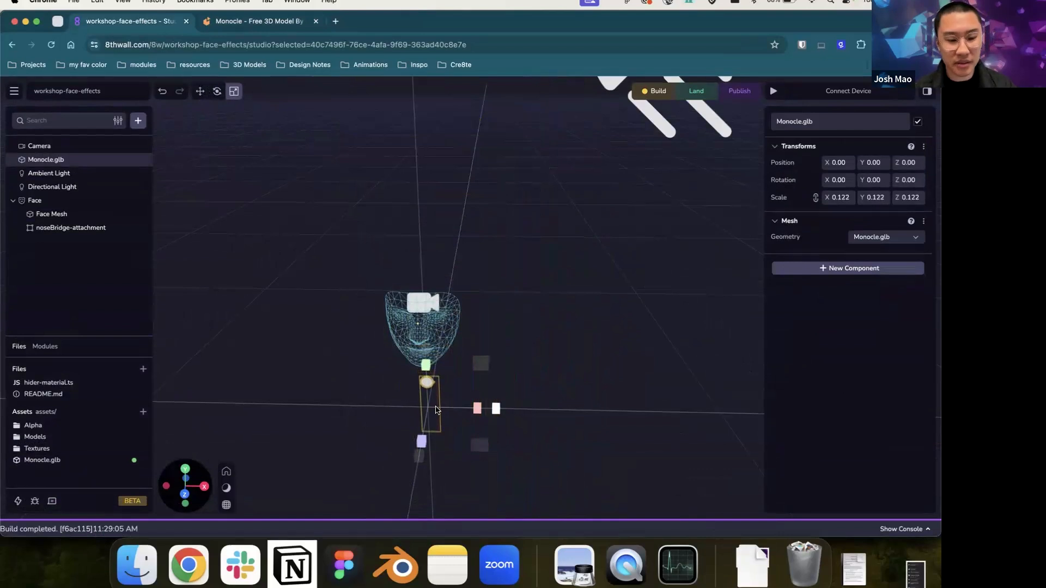
drag(537, 398, 534, 369)
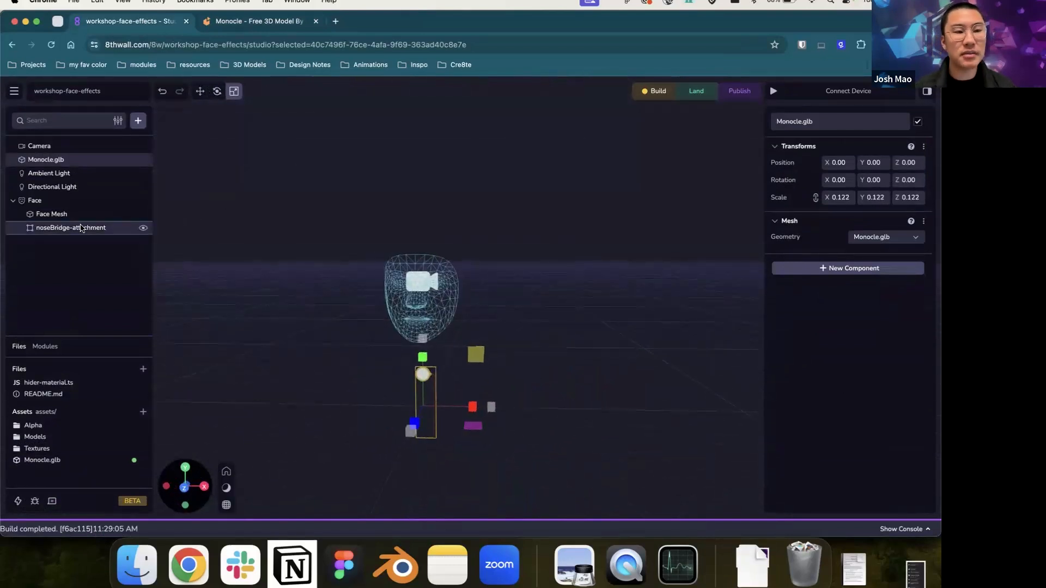
Step: Delete the Face object together with its face mesh and noseBridge attachment
click(73, 205)
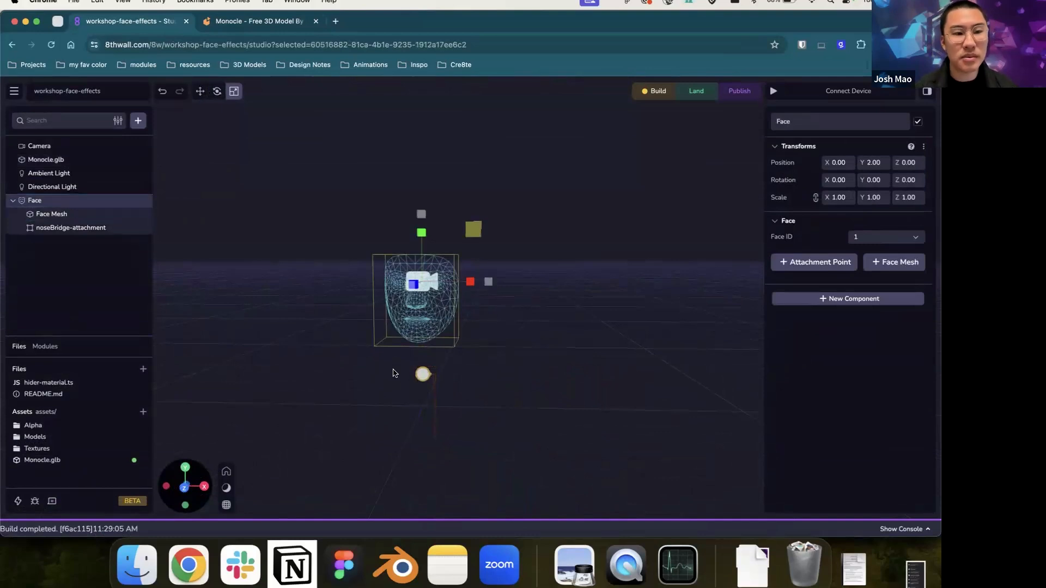
click(421, 378)
click(94, 205)
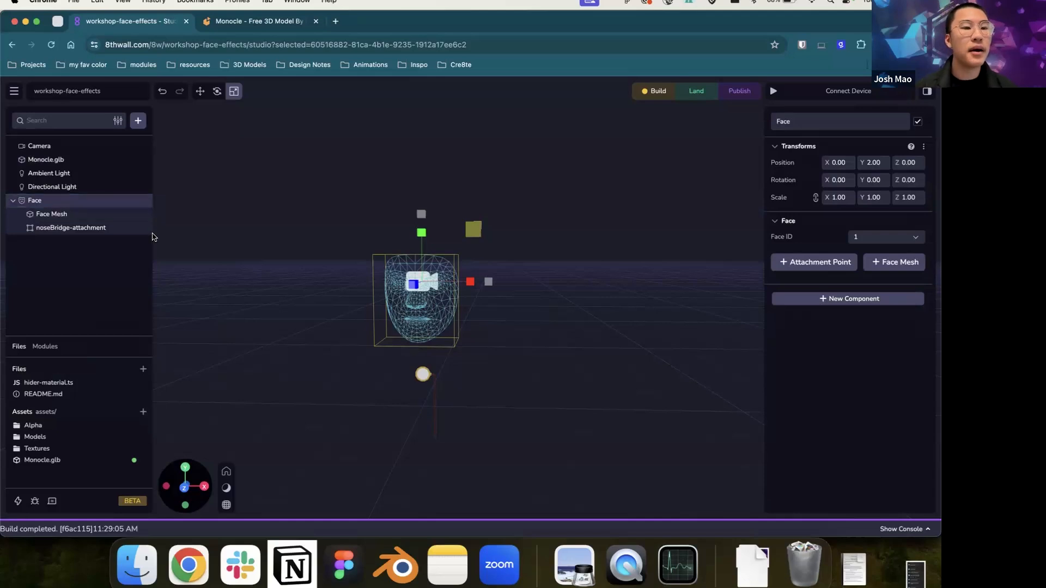
click(90, 214)
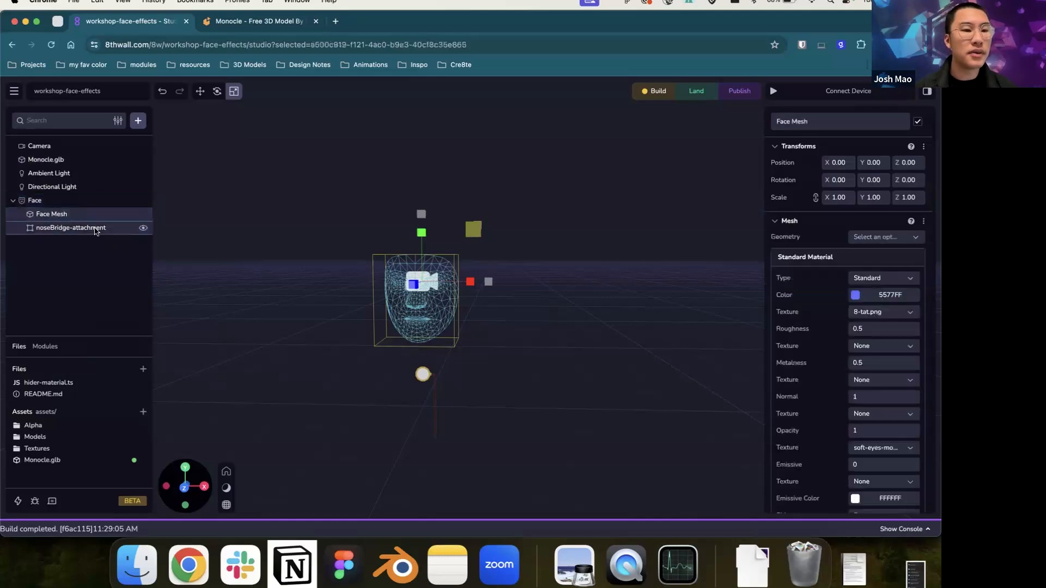
click(90, 227)
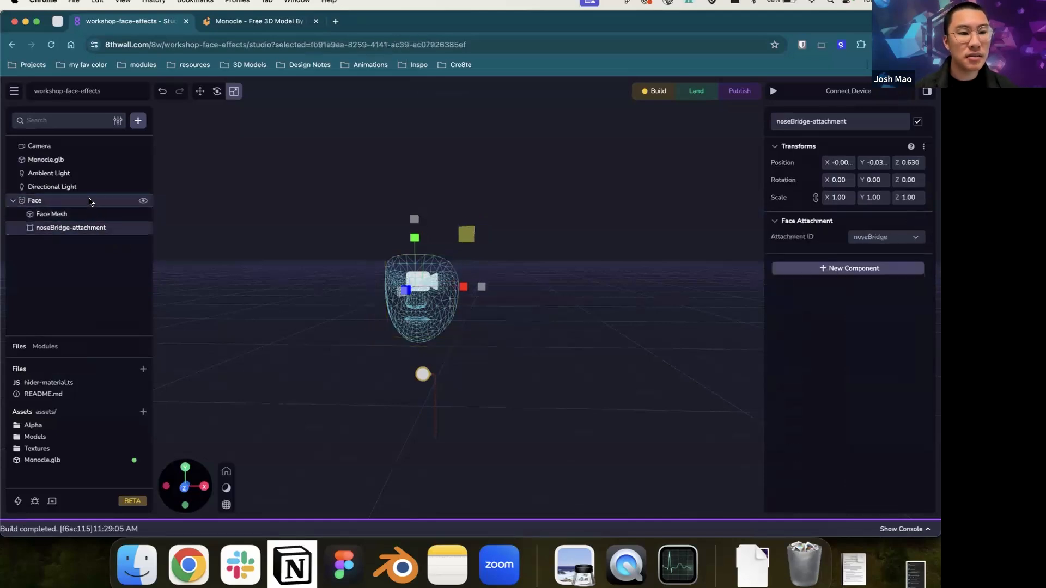
click(93, 201)
key(Delete)
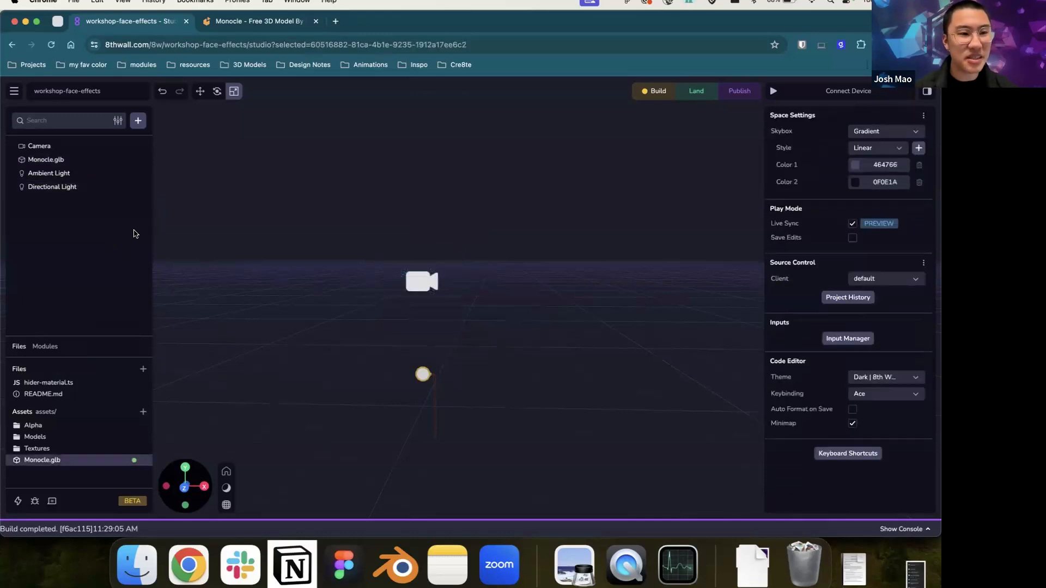
Step: Add a new Face object to the scene
click(138, 121)
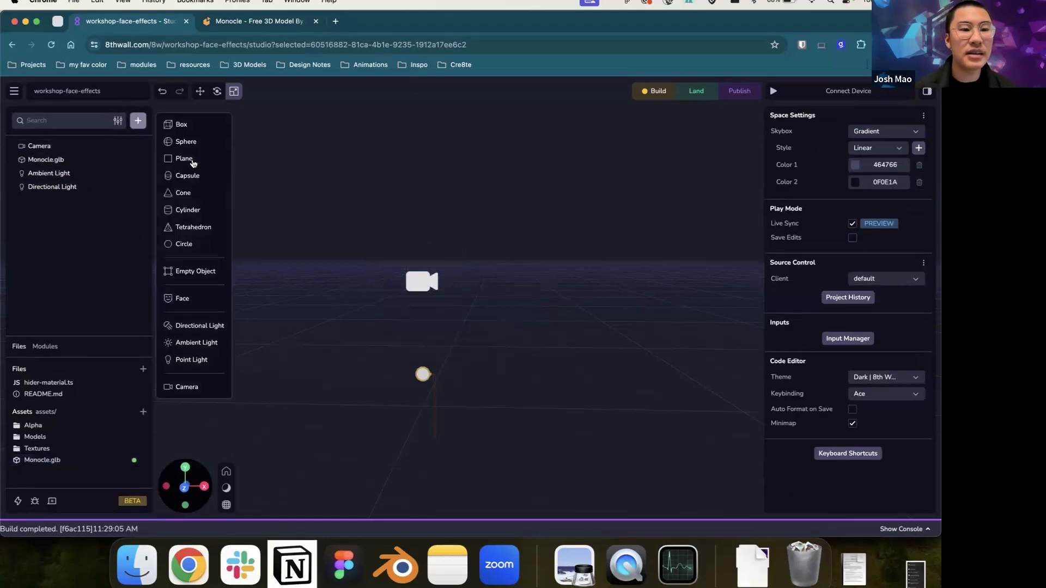
click(194, 305)
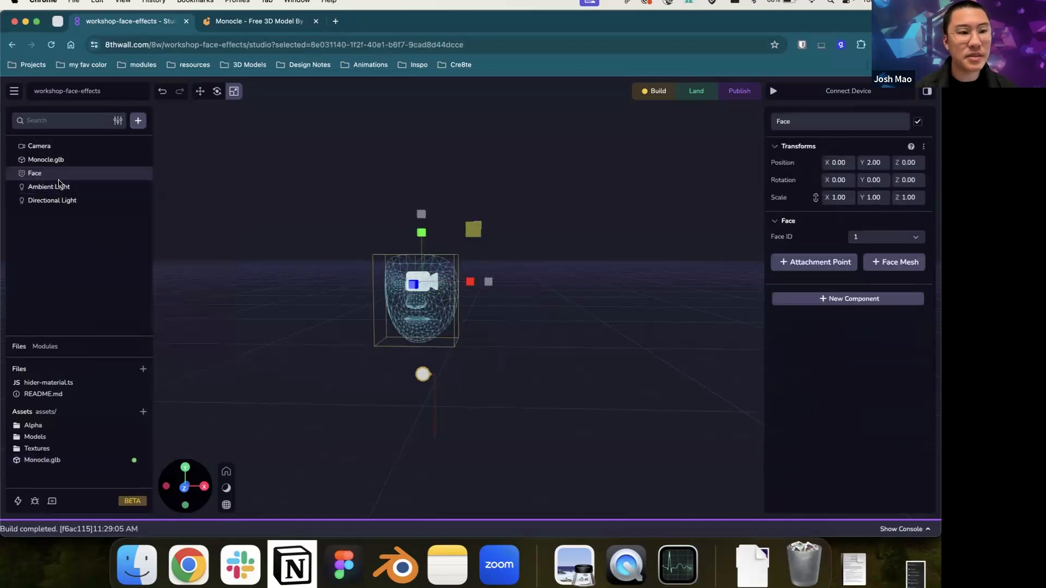
Step: Add a face mesh to the new Face object, then delete that mesh again
click(885, 273)
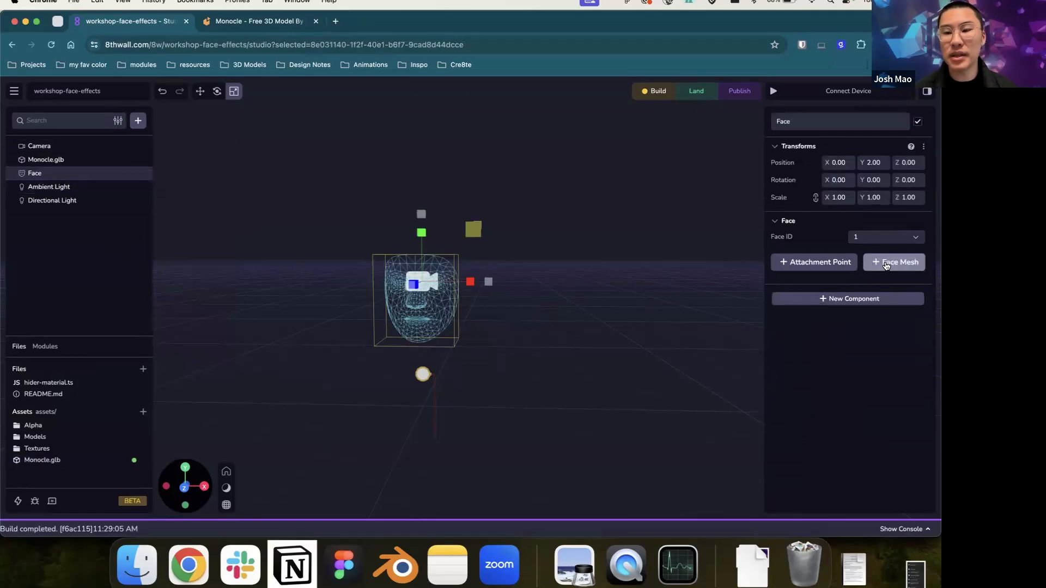
click(68, 175)
click(73, 188)
click(76, 178)
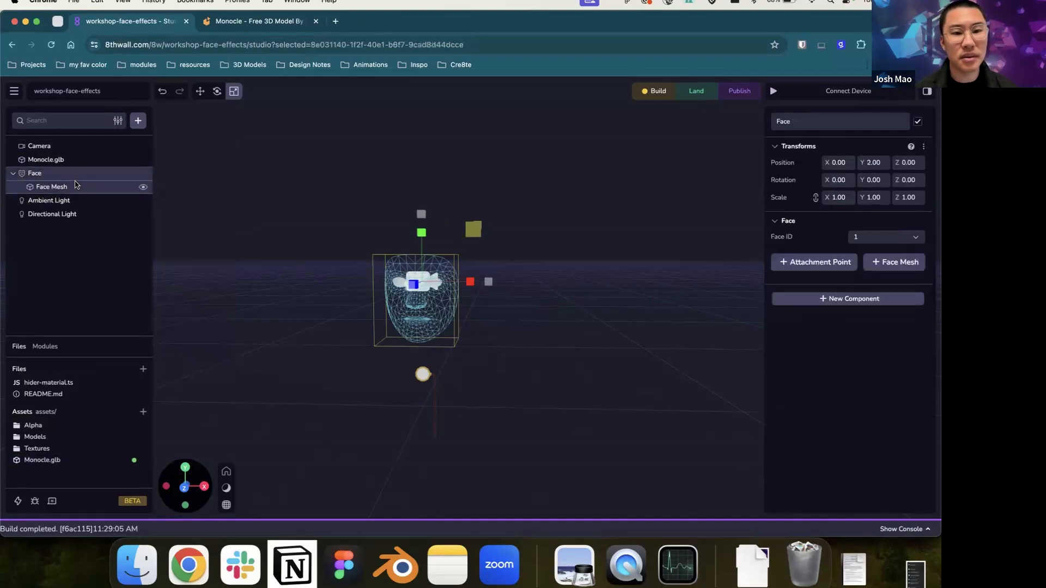
click(75, 186)
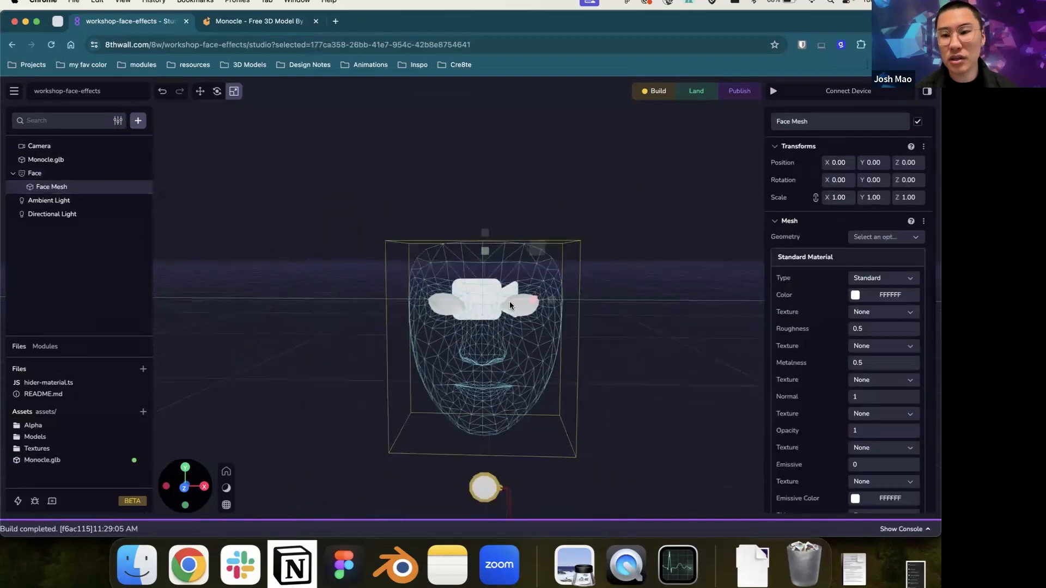
key(Delete)
Step: Add a leftEyeOuterCorner attachment point to the Face object
click(90, 173)
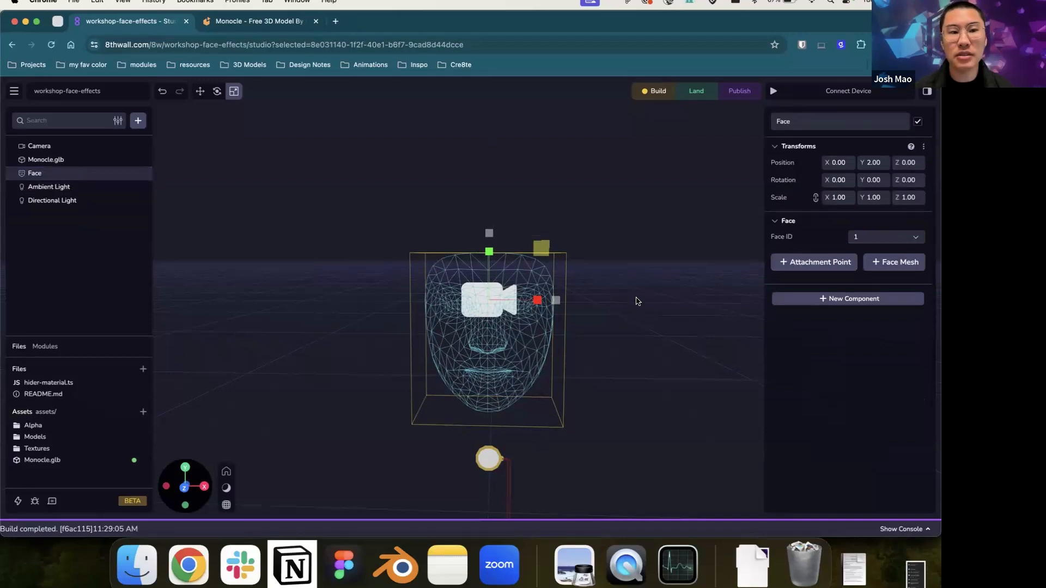
click(802, 265)
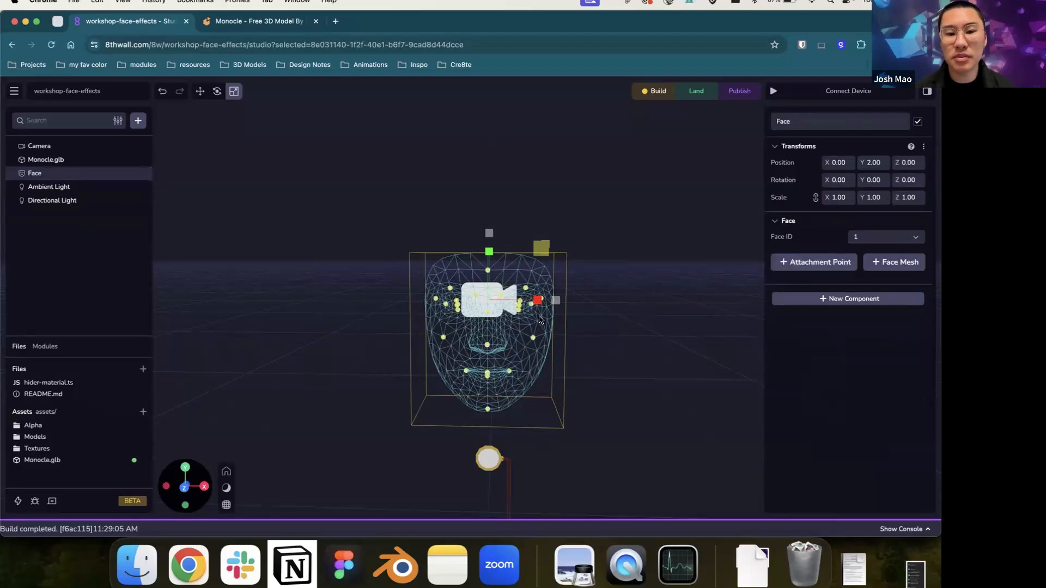
scroll(616, 348, up, 3)
drag(622, 369, 496, 334)
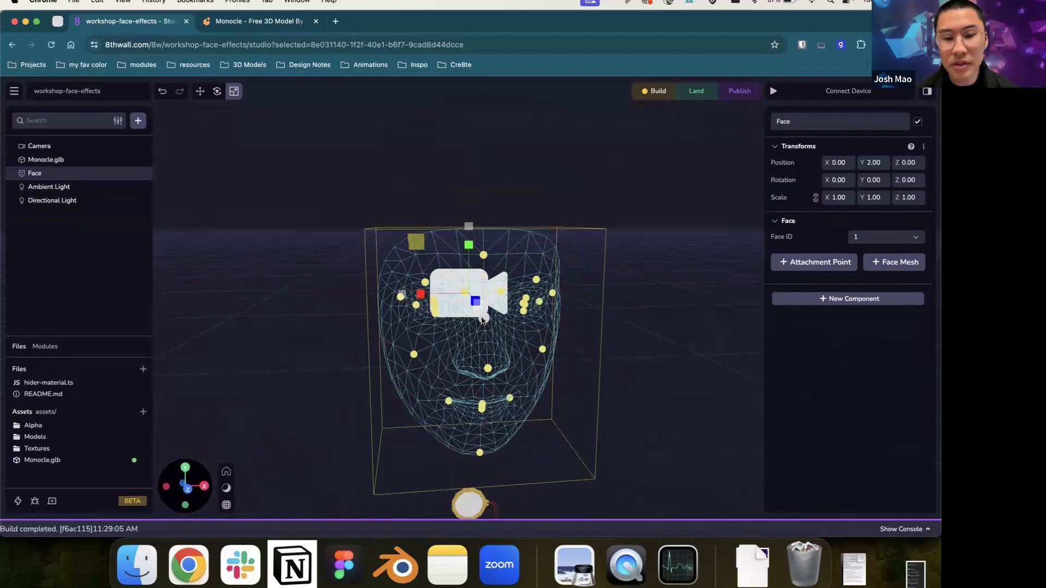
drag(565, 320, 528, 313)
scroll(528, 313, up, 6)
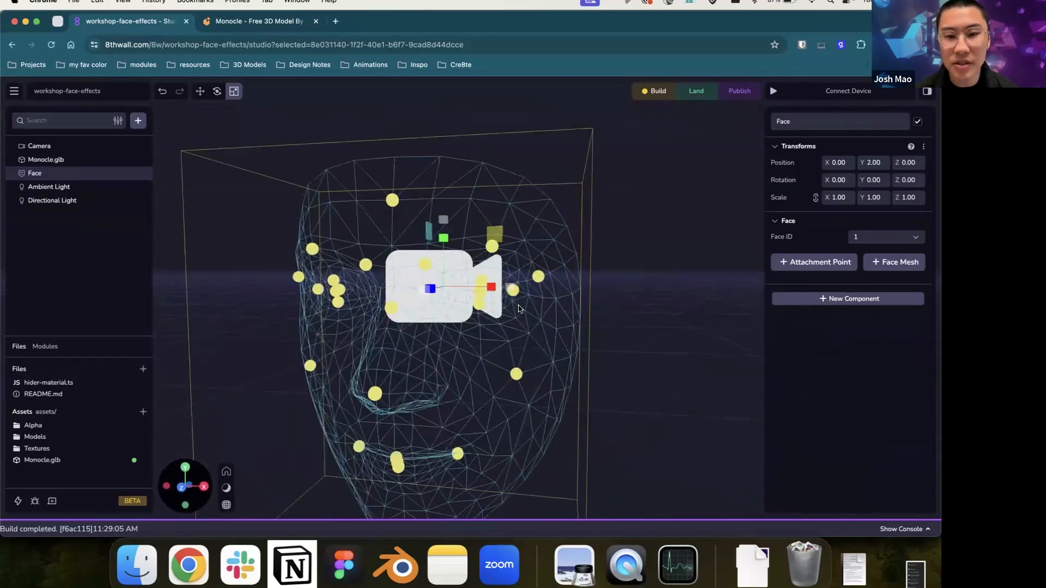
scroll(515, 312, up, 3)
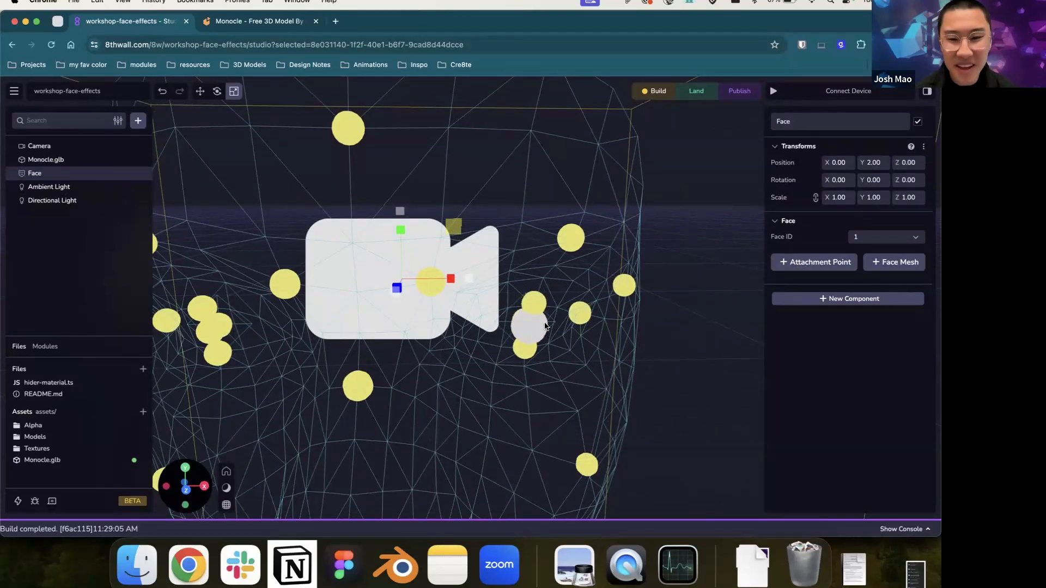
click(579, 315)
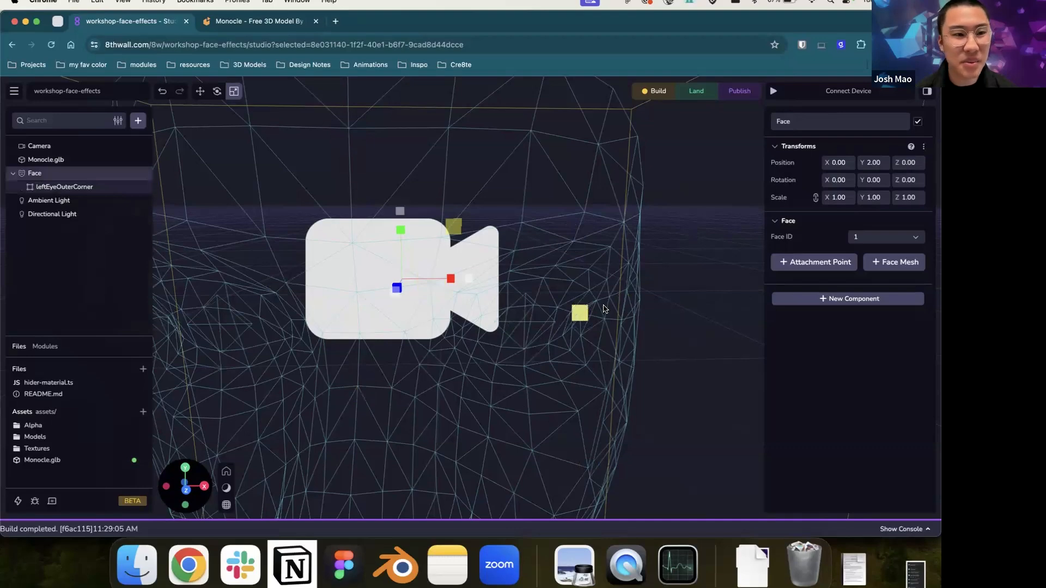
scroll(603, 308, down, 4)
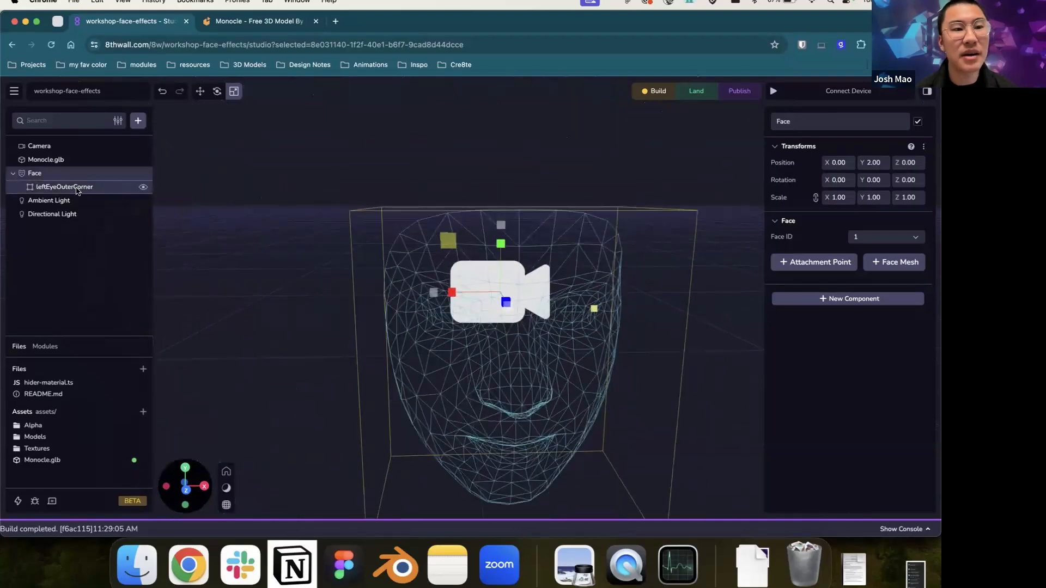
Step: Nest Monocle.glb under the leftEyeOuterCorner attachment point in the scene hierarchy
click(77, 188)
scroll(457, 372, down, 2)
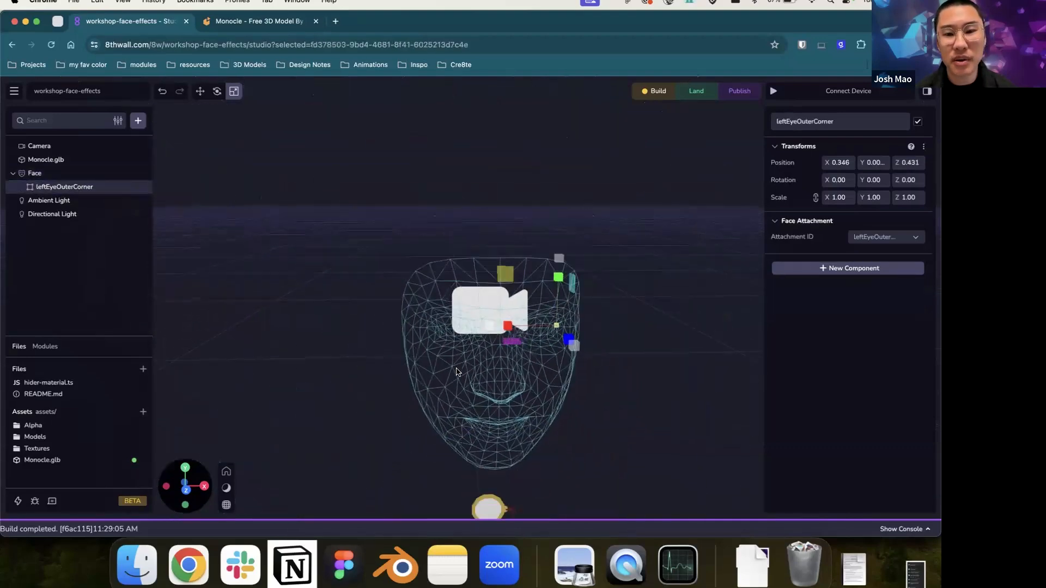
scroll(553, 446, down, 3)
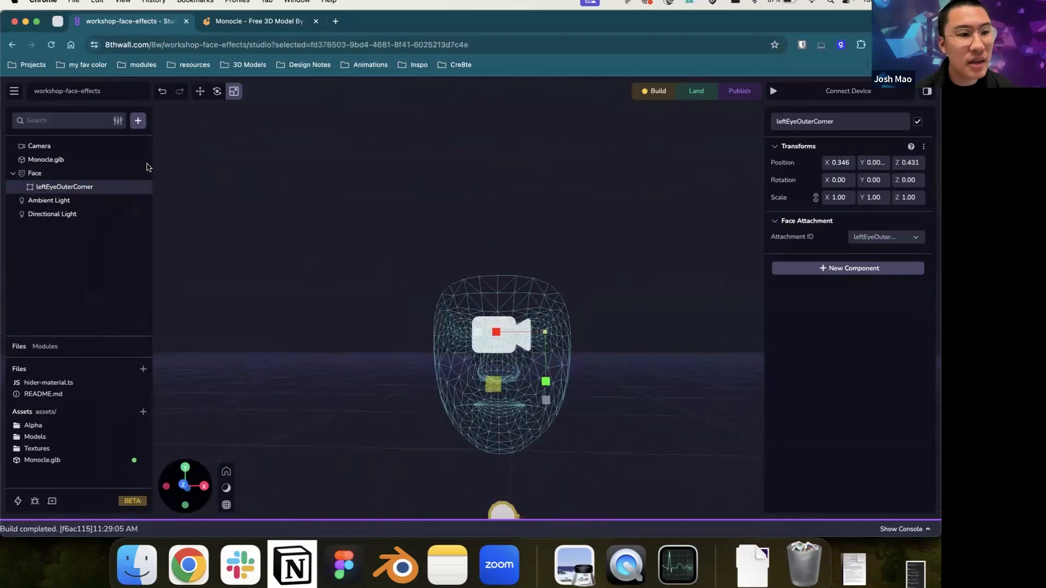
drag(55, 159, 79, 189)
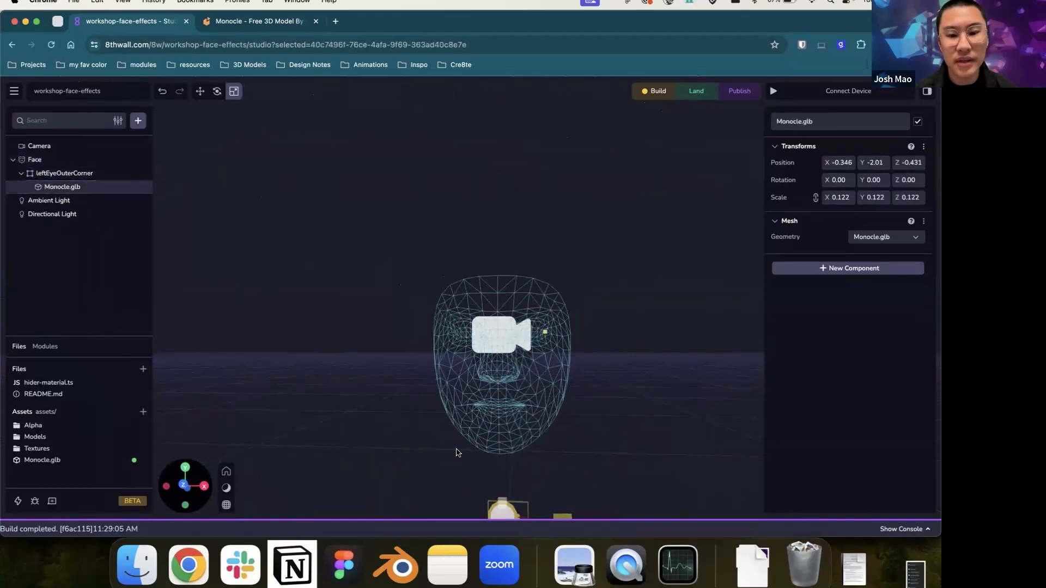
Step: Reset the monocle's position to 0 on the X, Y and Z axes
key(e)
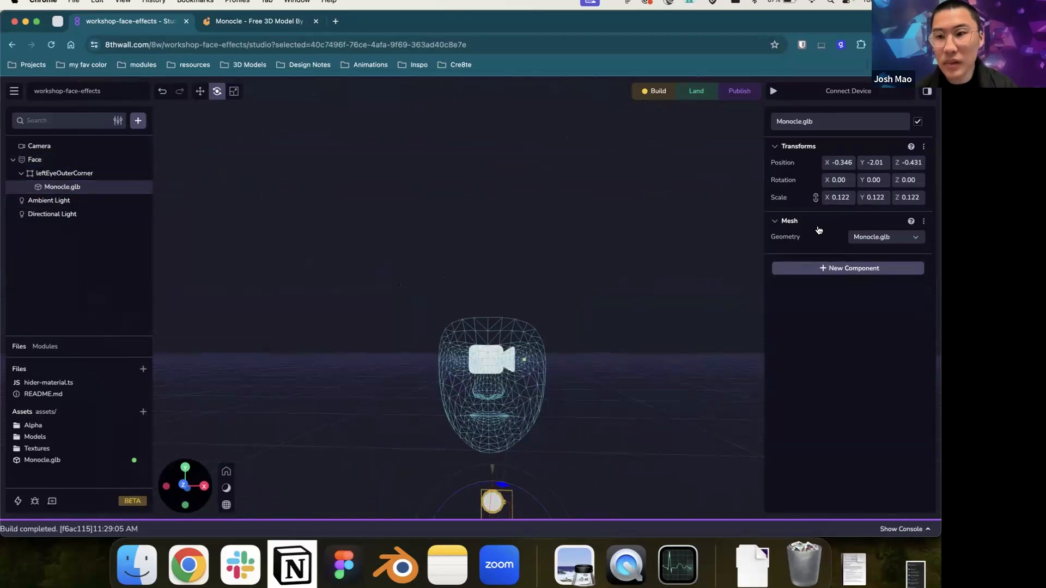
text(0)
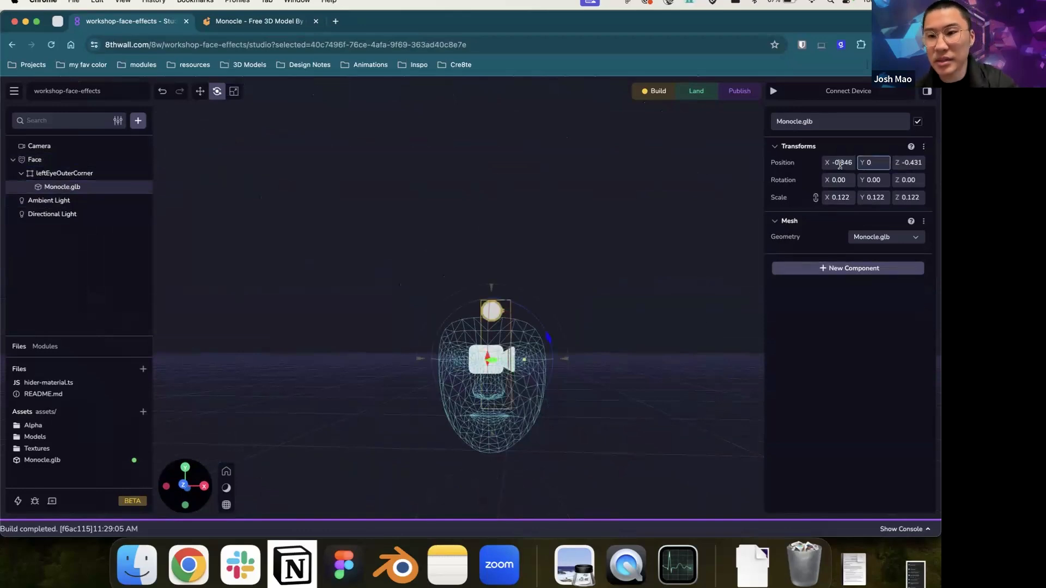
drag(840, 165, 827, 164)
text(0)
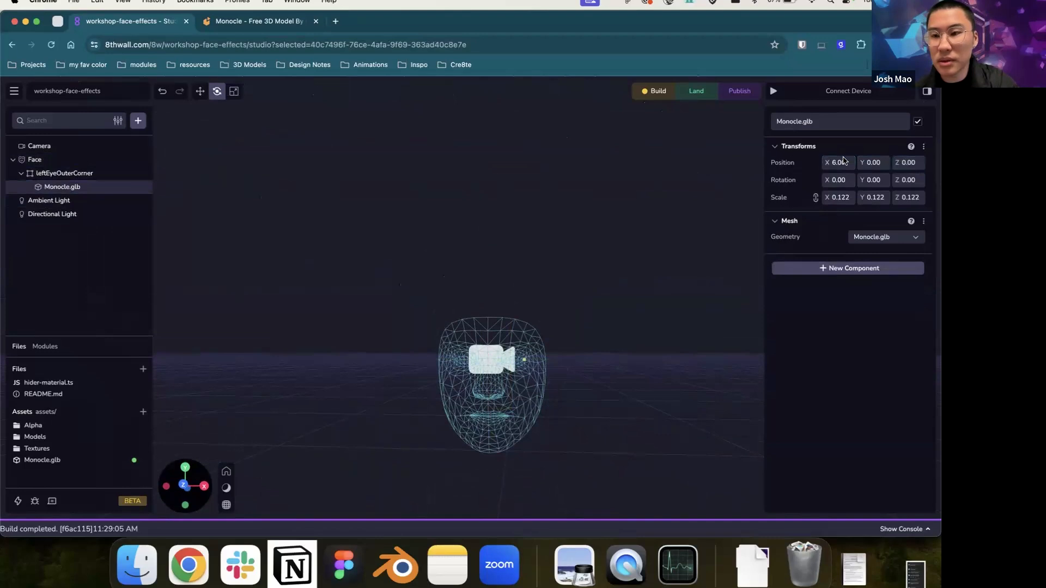
key(Return)
click(669, 214)
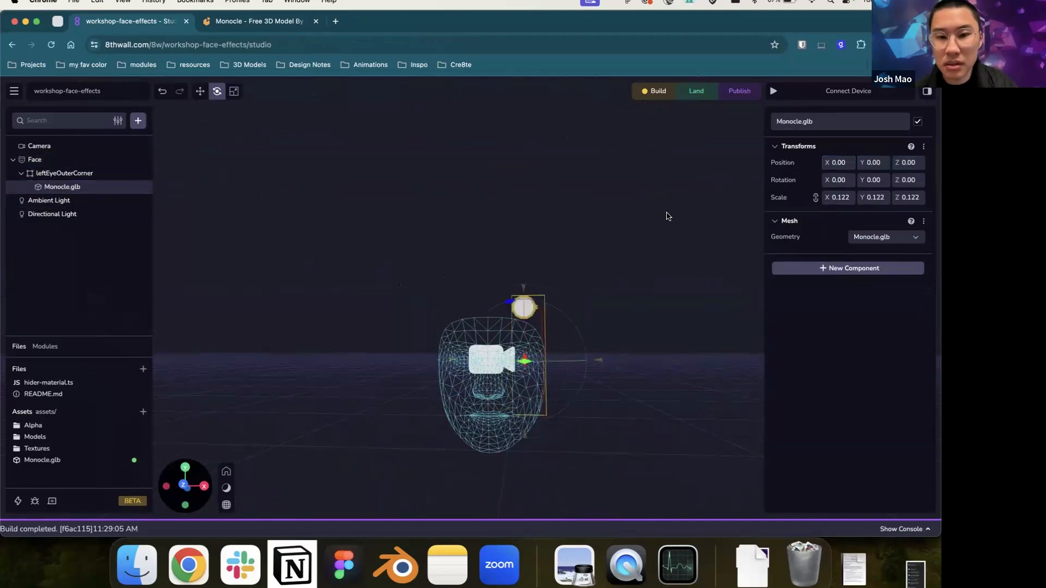
Step: Lower the monocle until its lens sits at eye height, at Y about -0.537
click(534, 297)
click(101, 189)
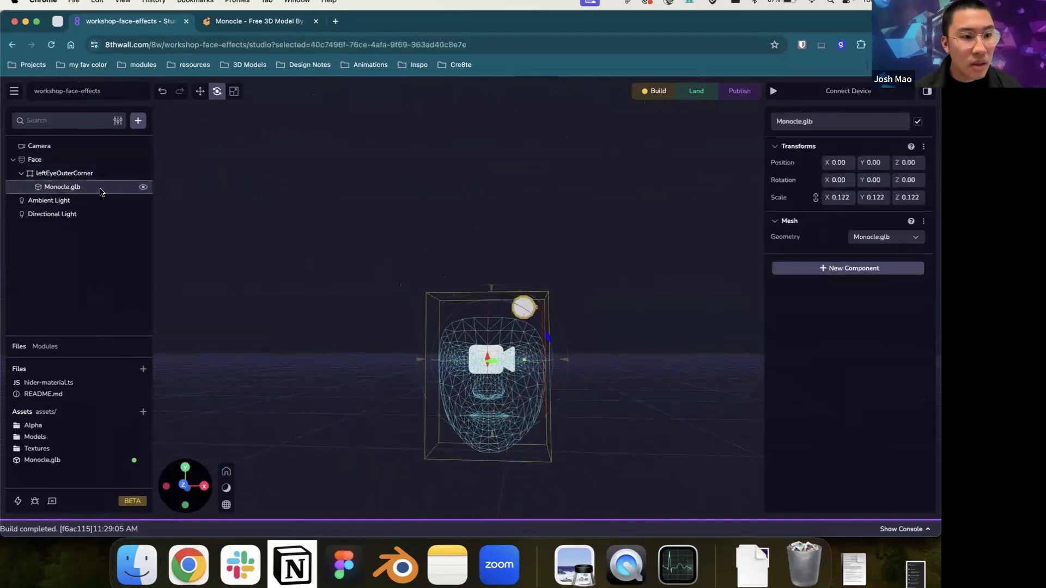
drag(597, 311, 596, 344)
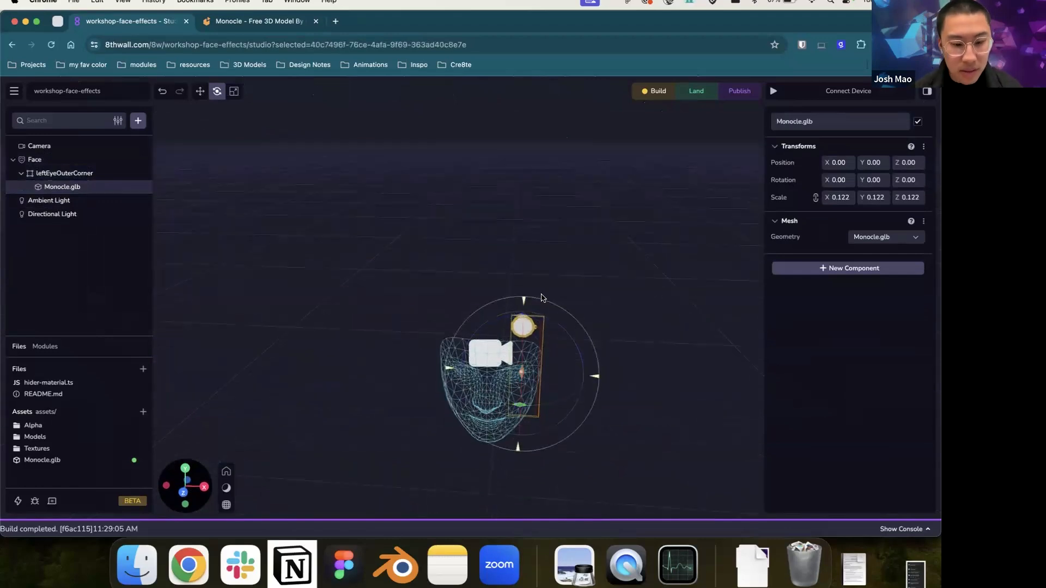
key(w)
drag(522, 322, 522, 326)
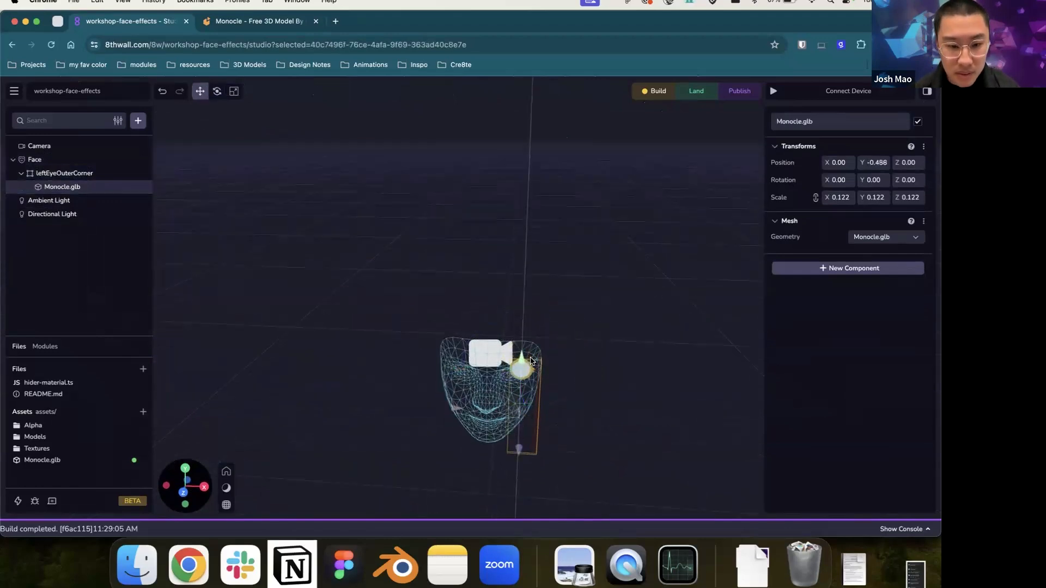
scroll(532, 361, up, 4)
drag(602, 430, 602, 393)
scroll(602, 394, up, 3)
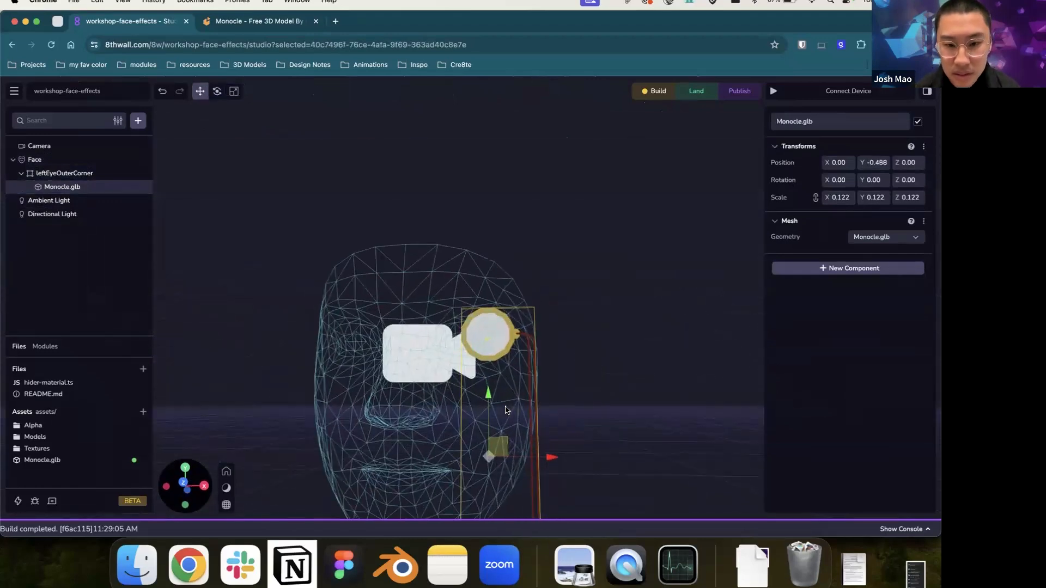
drag(489, 396, 489, 405)
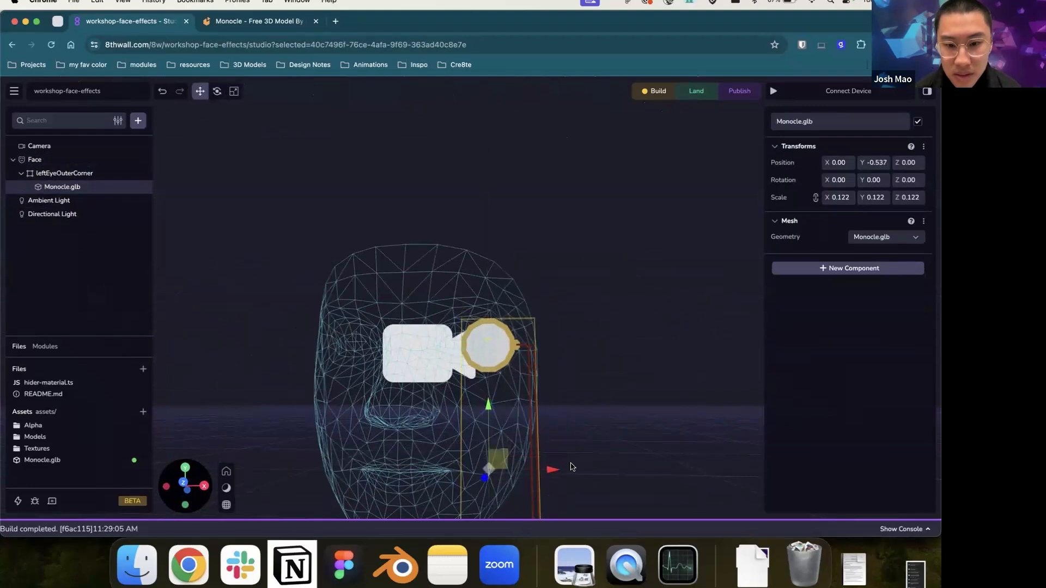
Step: Shift the monocle inward to X about -0.06 and forward to Z about 0.07 so it sits over the eye
drag(551, 470, 535, 470)
drag(627, 442, 478, 457)
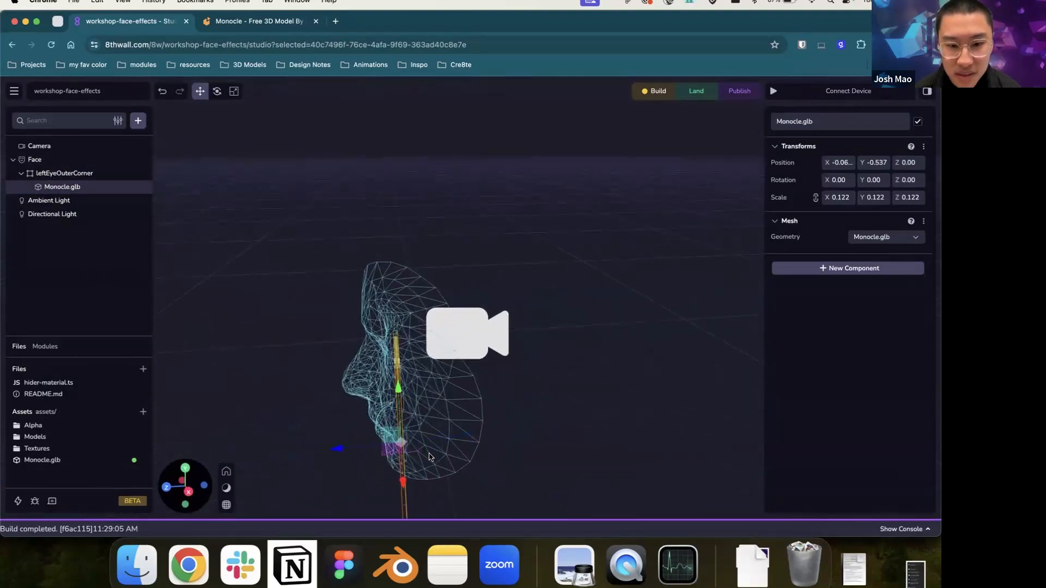
drag(343, 448, 329, 450)
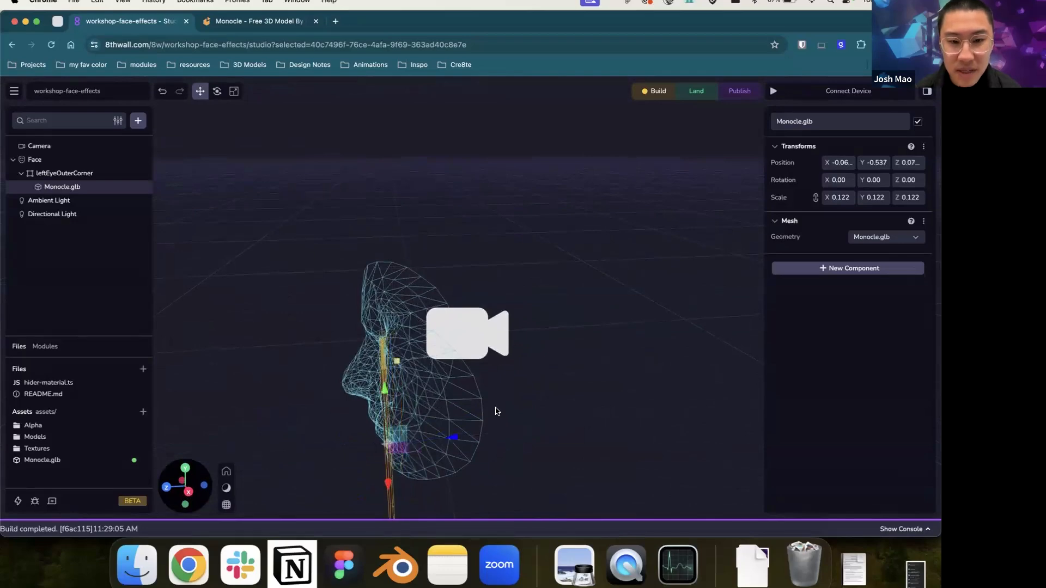
drag(574, 399, 430, 423)
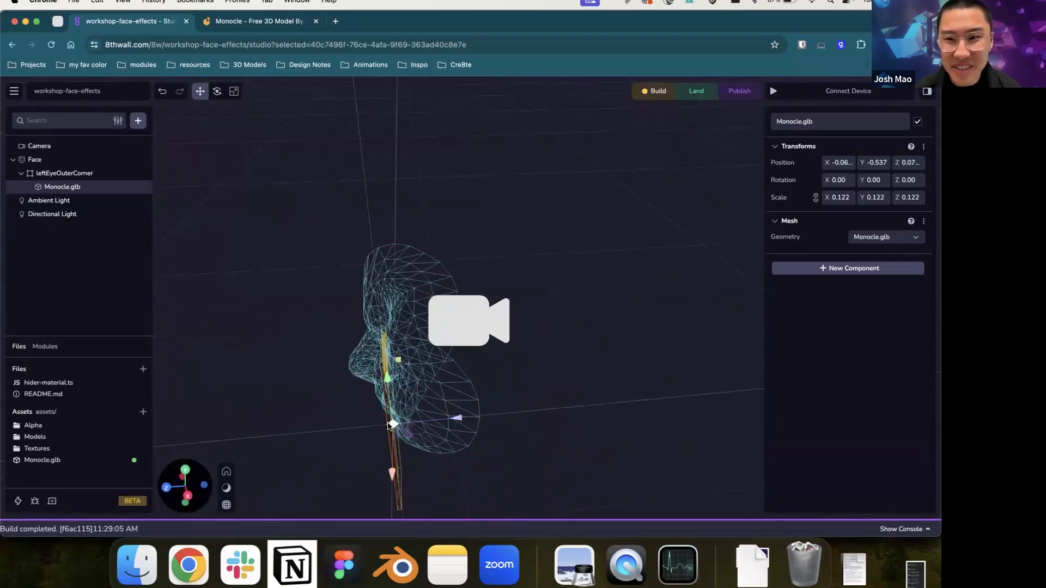
drag(534, 382, 563, 368)
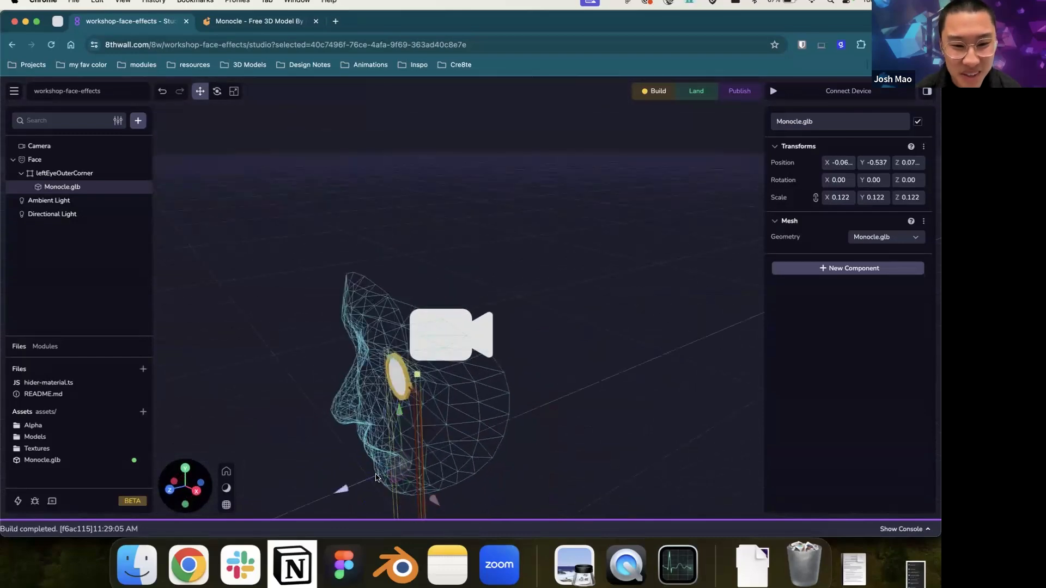
drag(358, 484, 358, 484)
drag(596, 329, 600, 297)
click(601, 298)
drag(656, 383, 627, 365)
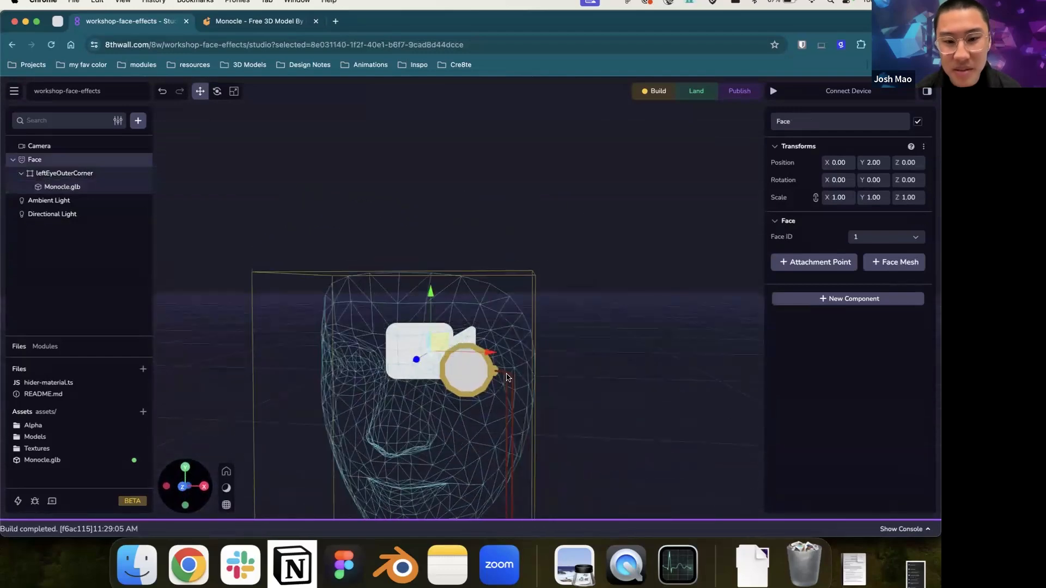
Step: Scale the monocle up uniformly to about 0.142
click(475, 374)
scroll(443, 354, down, 5)
key(e)
key(r)
mouse_move(528, 449)
mouse_down()
mouse_move(539, 453)
mouse_move(528, 444)
mouse_up()
Step: Reposition the enlarged monocle over the eye at about X -0.104, Y -0.601 and Z 0.08
key(w)
drag(459, 392, 460, 396)
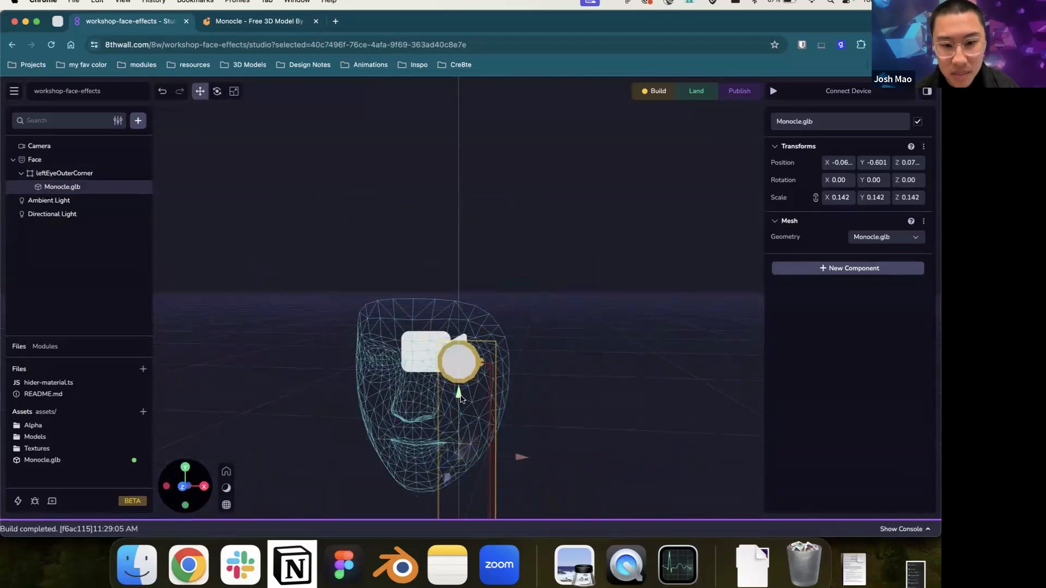
drag(521, 456, 513, 456)
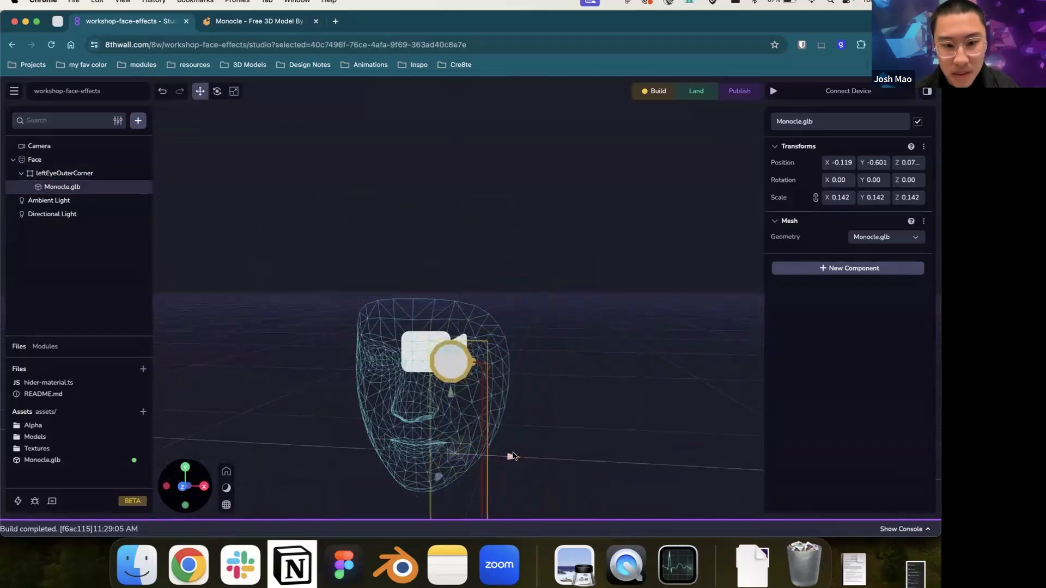
drag(513, 456, 515, 457)
drag(547, 421, 459, 441)
drag(345, 425, 348, 432)
drag(456, 395, 543, 377)
click(536, 286)
drag(527, 313, 548, 302)
click(511, 208)
Step: Build the project and play the monocle effect in the simulator
scroll(518, 386, down, 3)
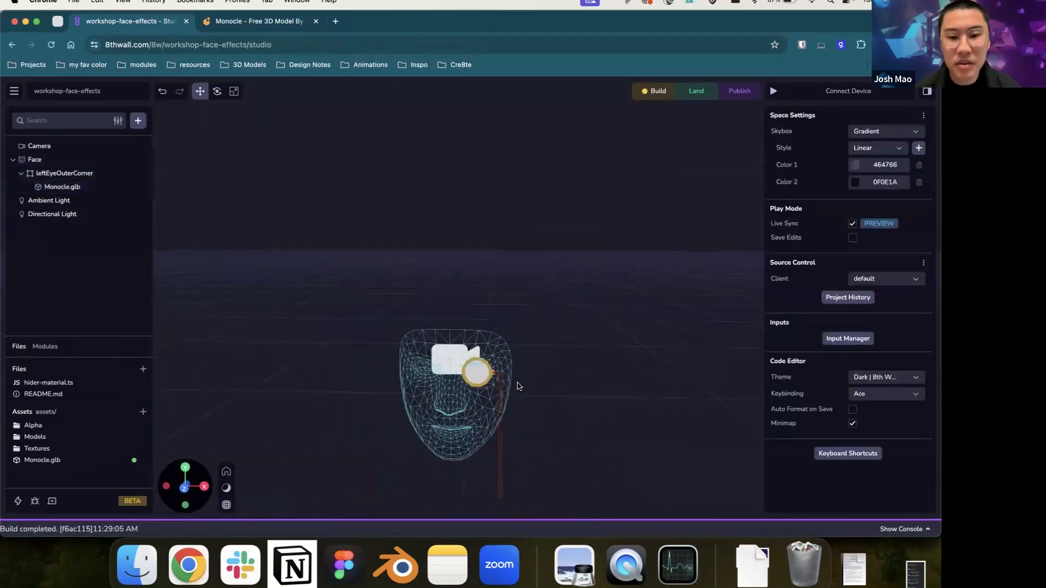
scroll(478, 381, up, 2)
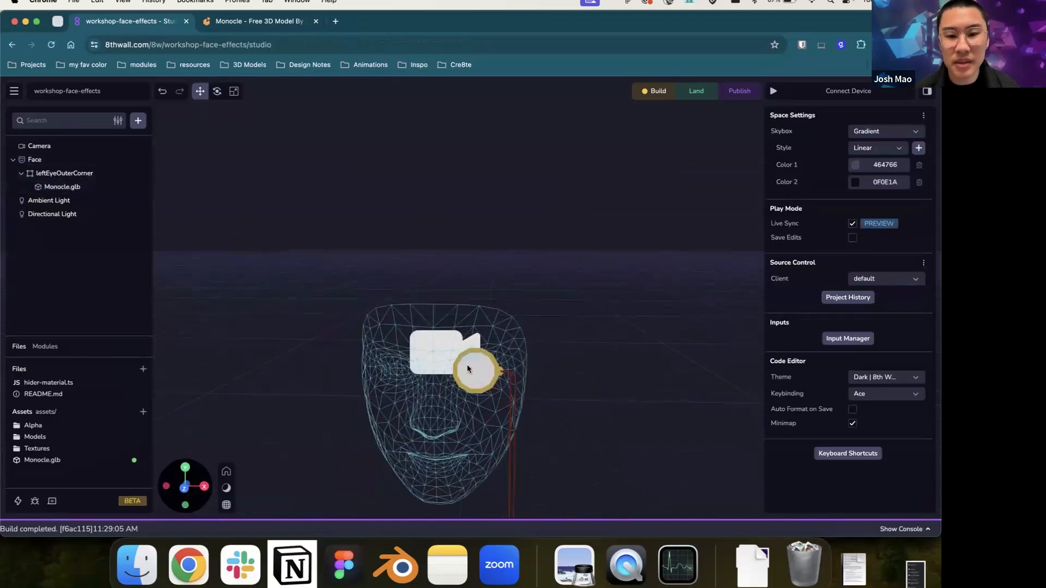
scroll(469, 365, up, 3)
scroll(480, 345, down, 2)
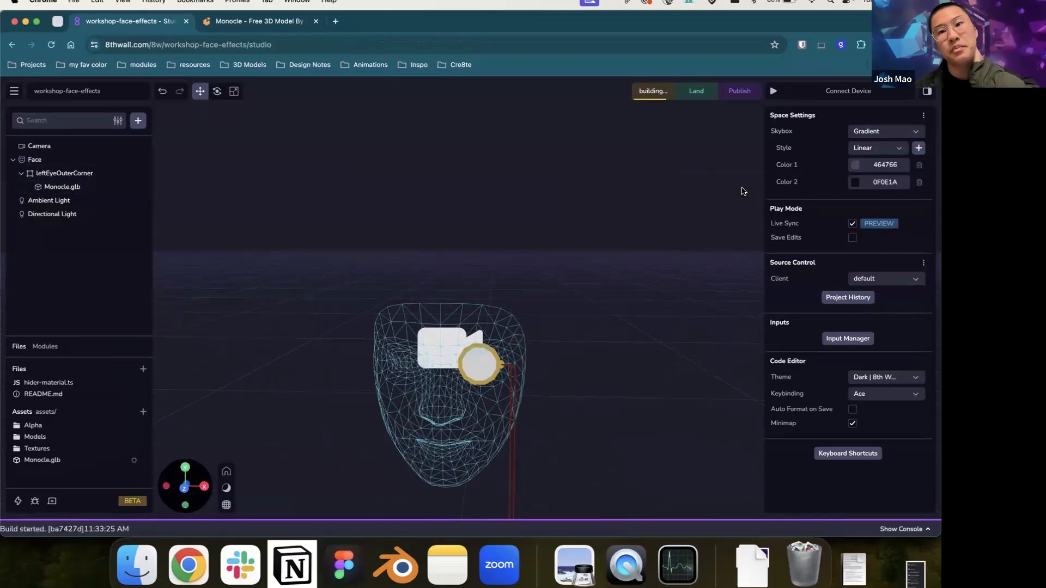
click(774, 91)
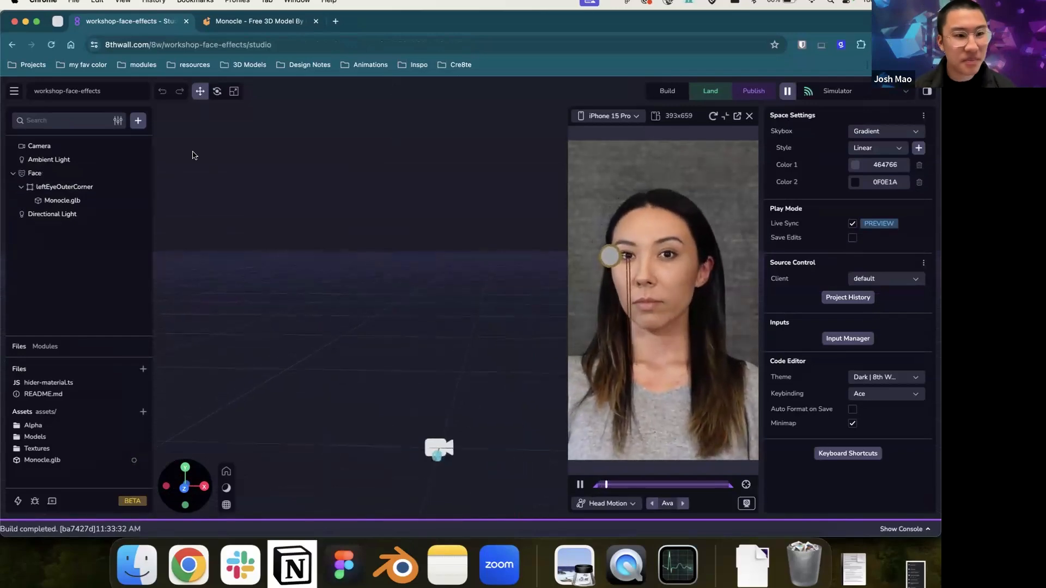
Step: Examine how the monocle and the Face object follow the head motion in the scene view and simulator
click(82, 200)
key(f)
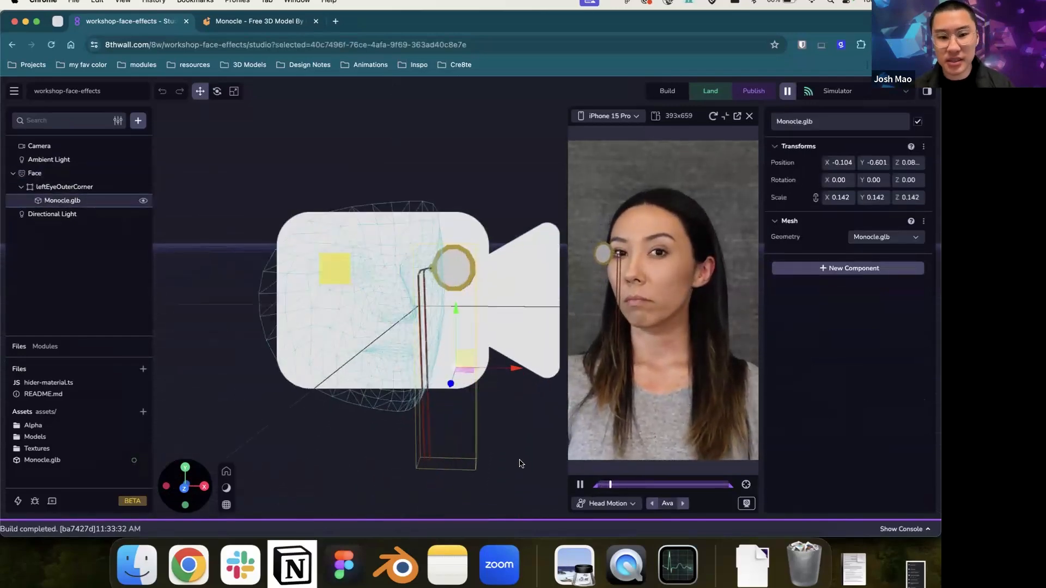
drag(512, 448, 338, 402)
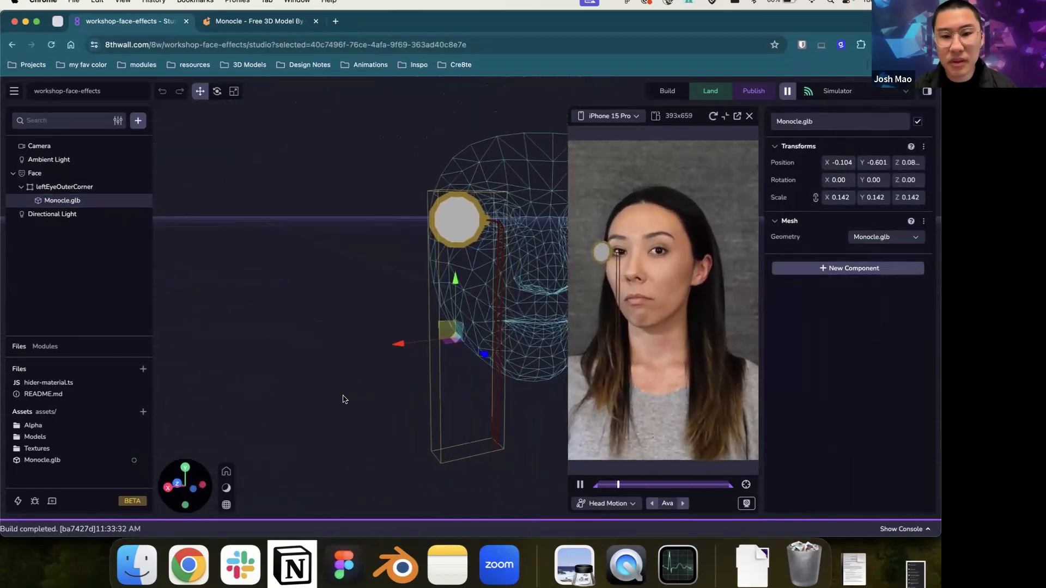
drag(357, 175, 609, 267)
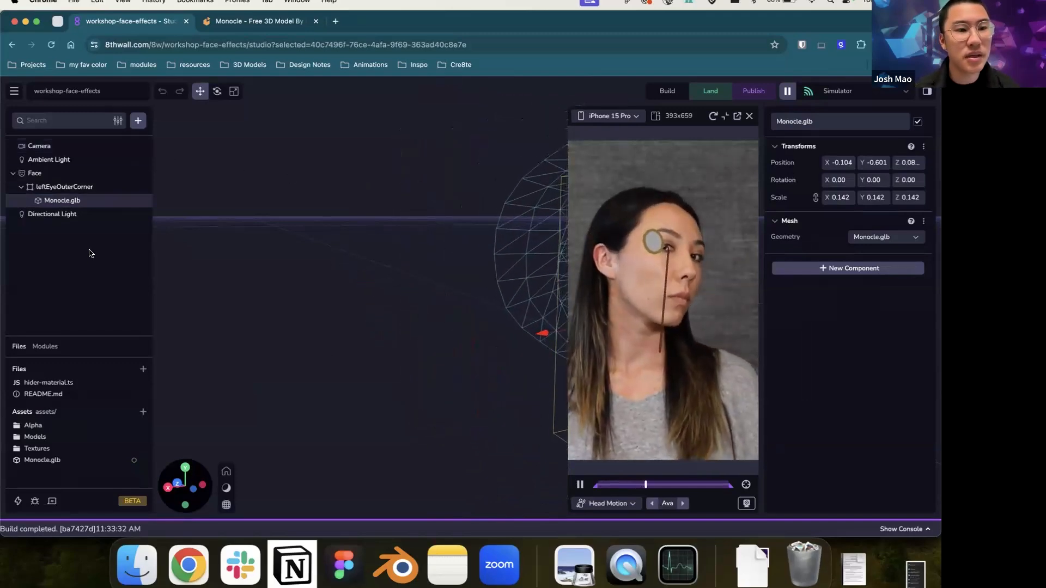
click(422, 251)
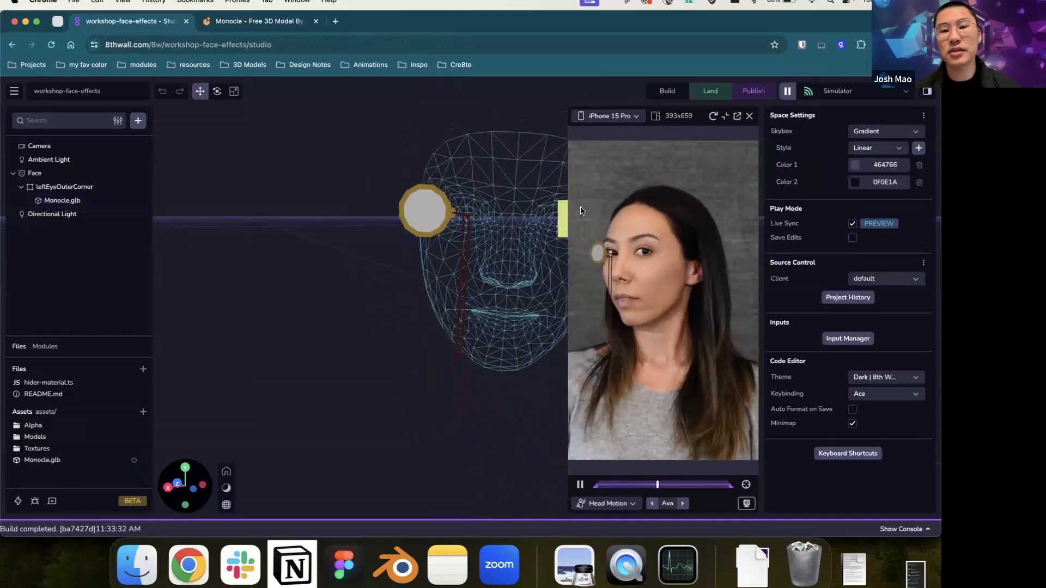
click(36, 173)
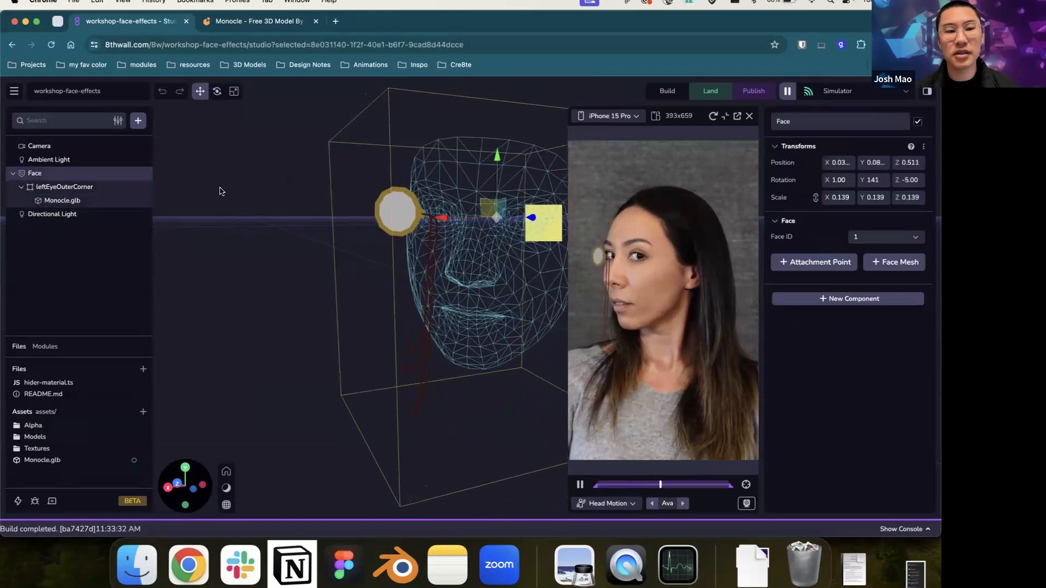
Step: Pause the head motion playback and reposition the monocle over the eye at about X 0.07 and Y -0.566
click(63, 201)
drag(349, 337, 437, 327)
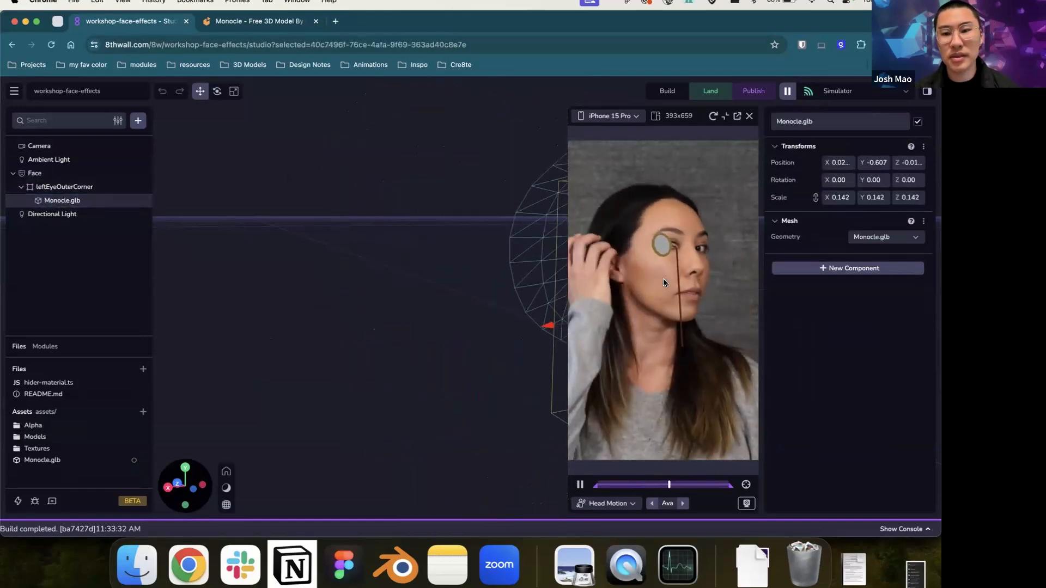
click(99, 305)
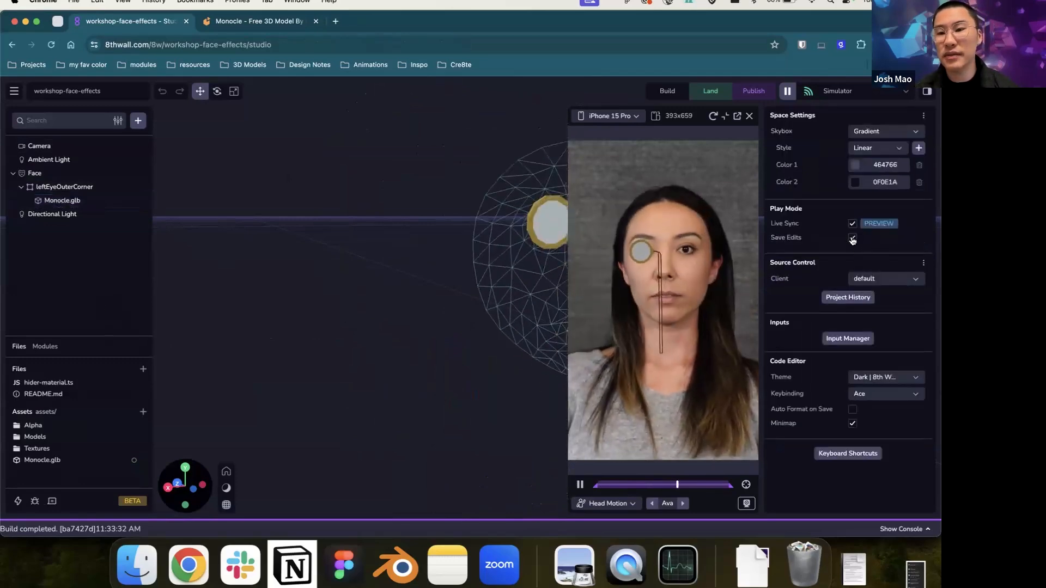
click(531, 211)
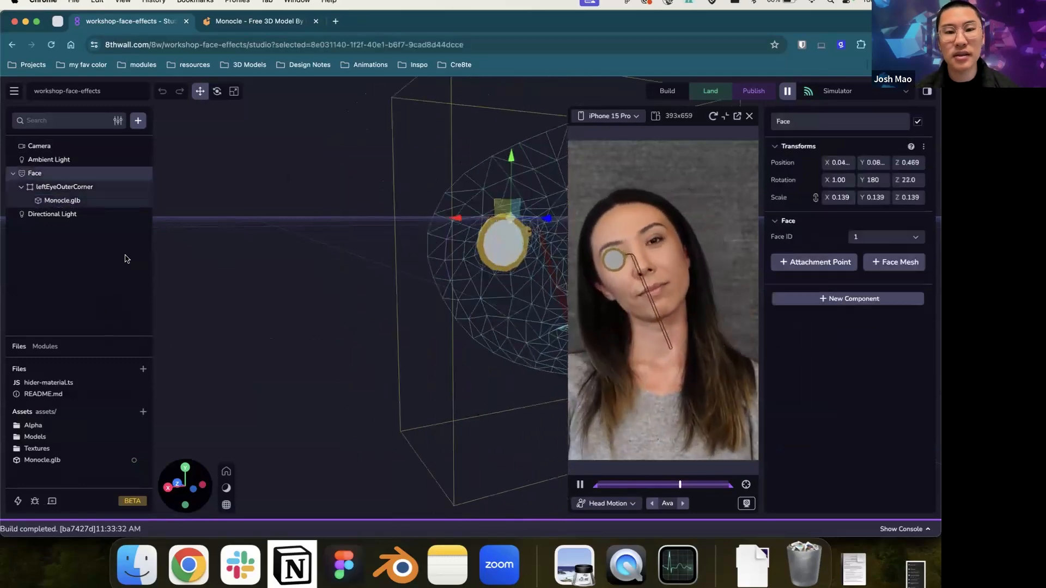
click(62, 200)
drag(475, 353, 521, 307)
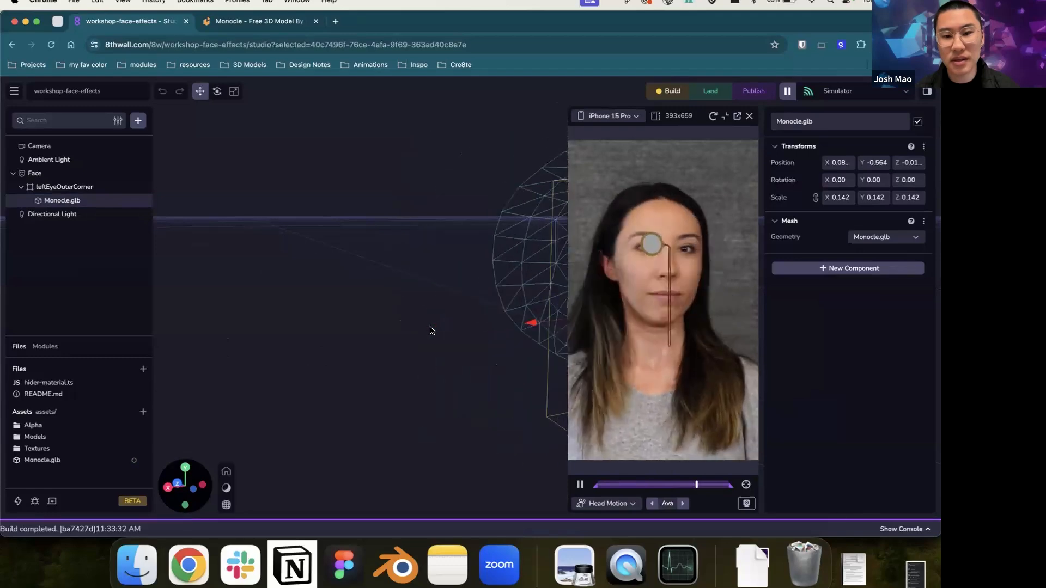
click(580, 485)
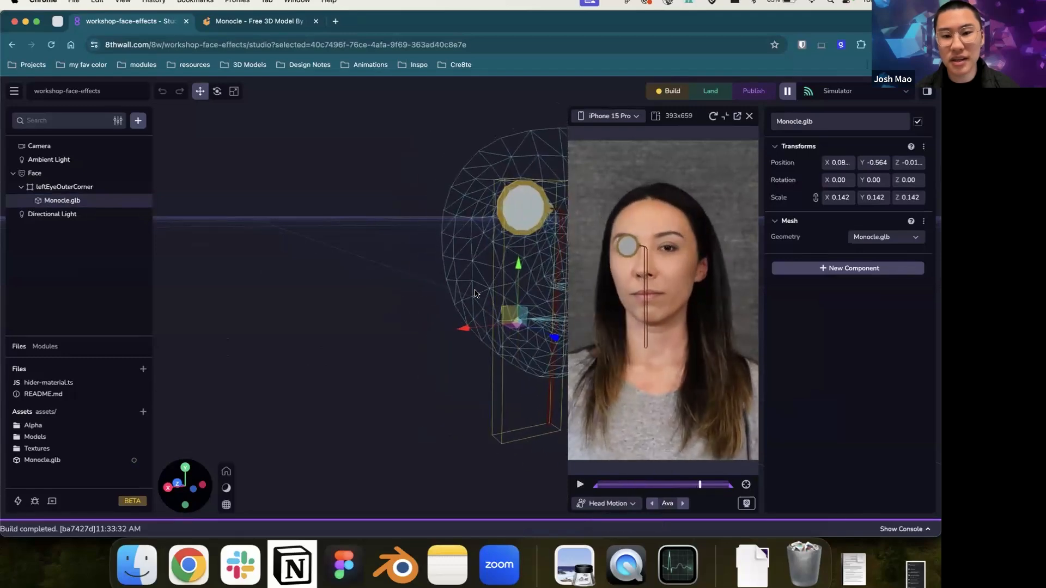
drag(466, 331, 464, 331)
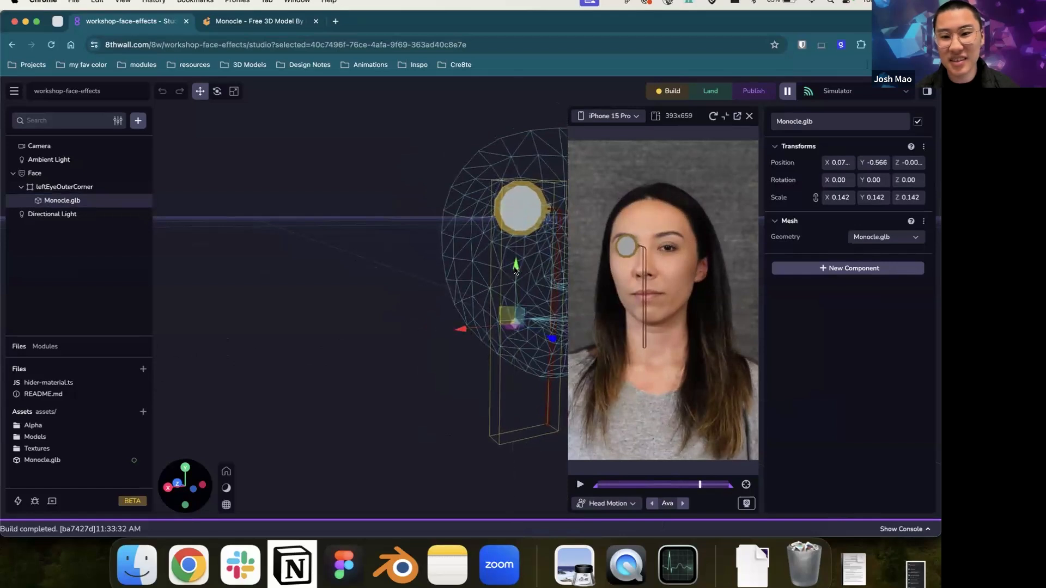
Step: Scale the monocle up uniformly to about 0.162 and lower it to about X 0.102 and Y -0.684
key(r)
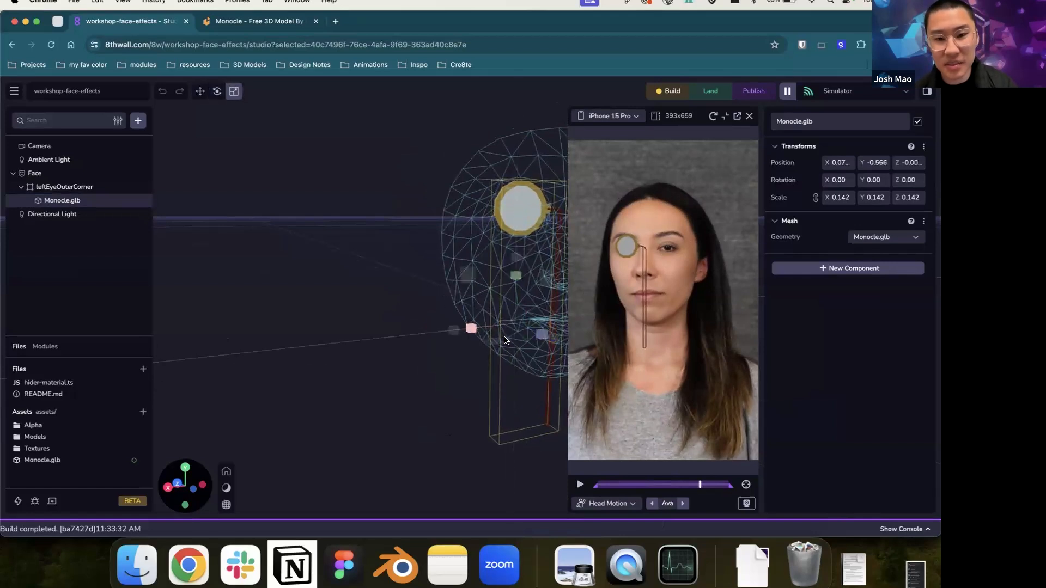
drag(453, 333, 460, 326)
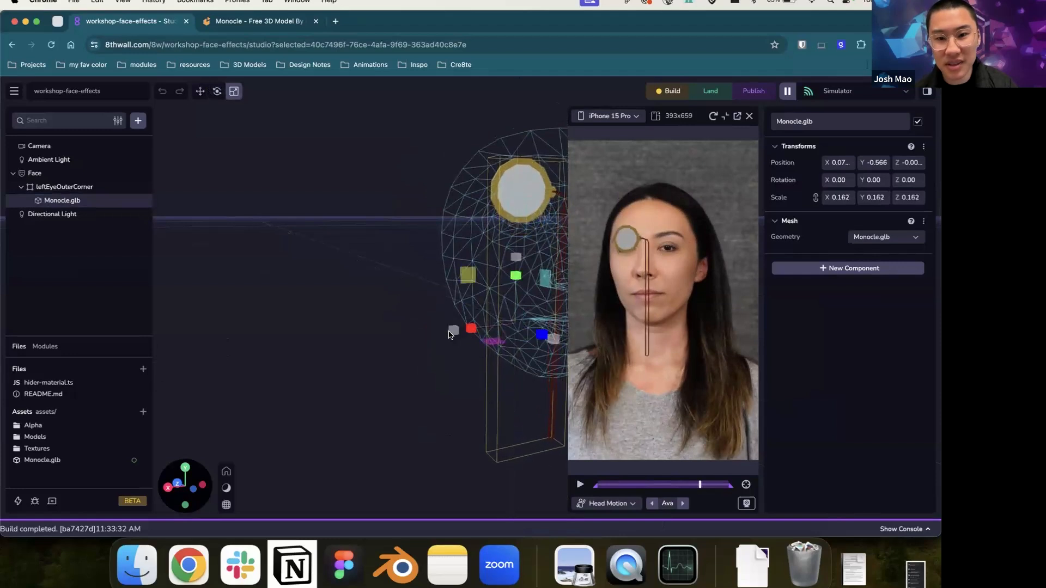
key(w)
drag(515, 270, 514, 291)
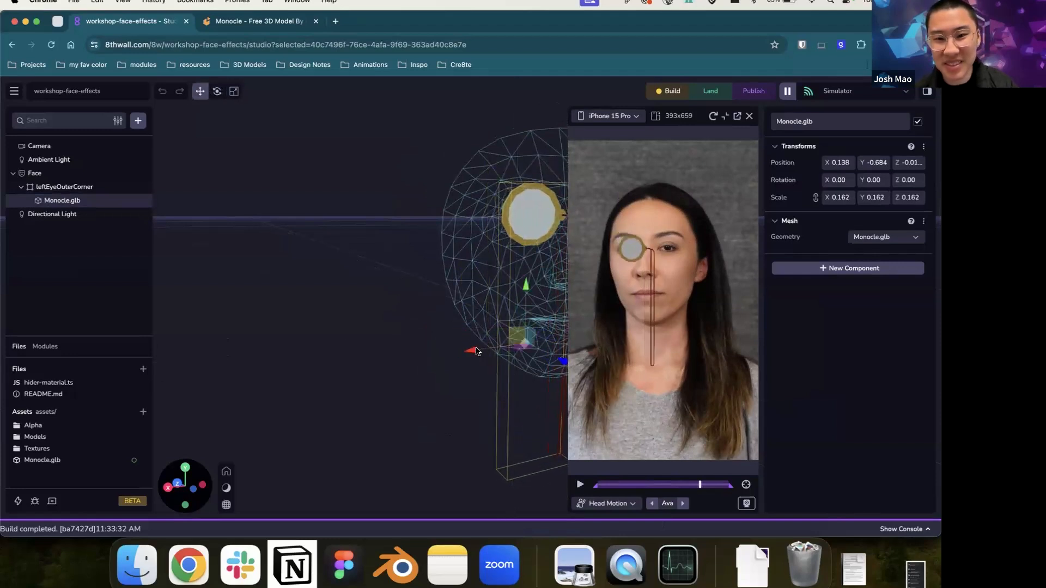
drag(474, 351, 471, 352)
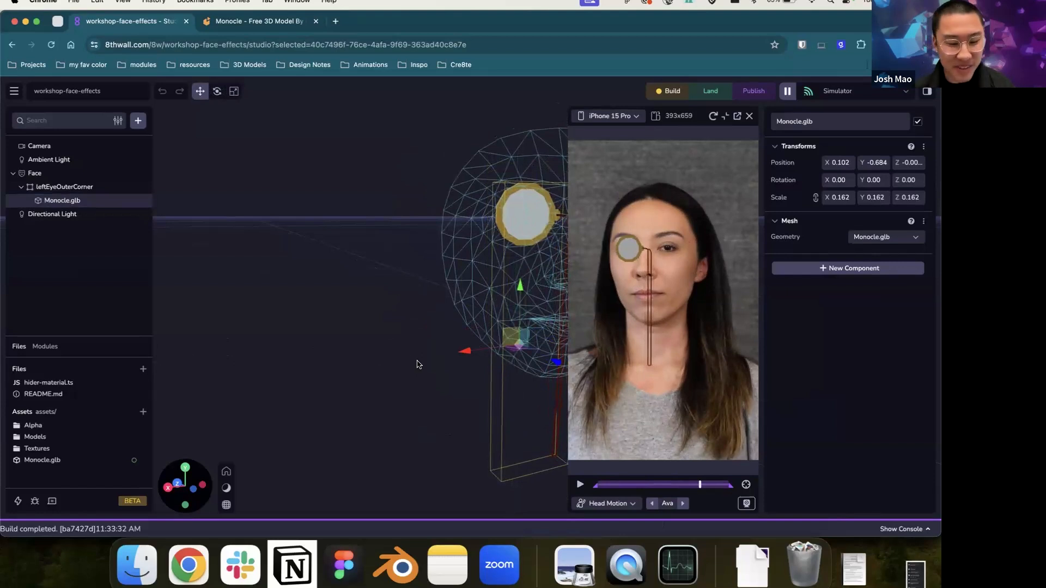
Step: Move the monocle across the face to the opposite eye, at about X 0.562 and Y -0.683
drag(415, 365, 376, 374)
right_drag(375, 376, 349, 430)
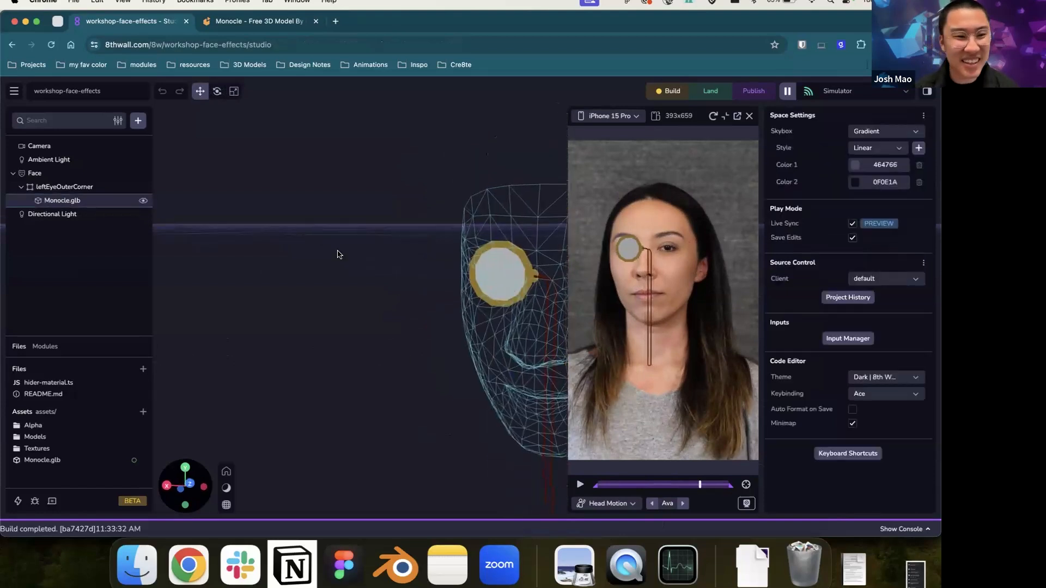
click(86, 201)
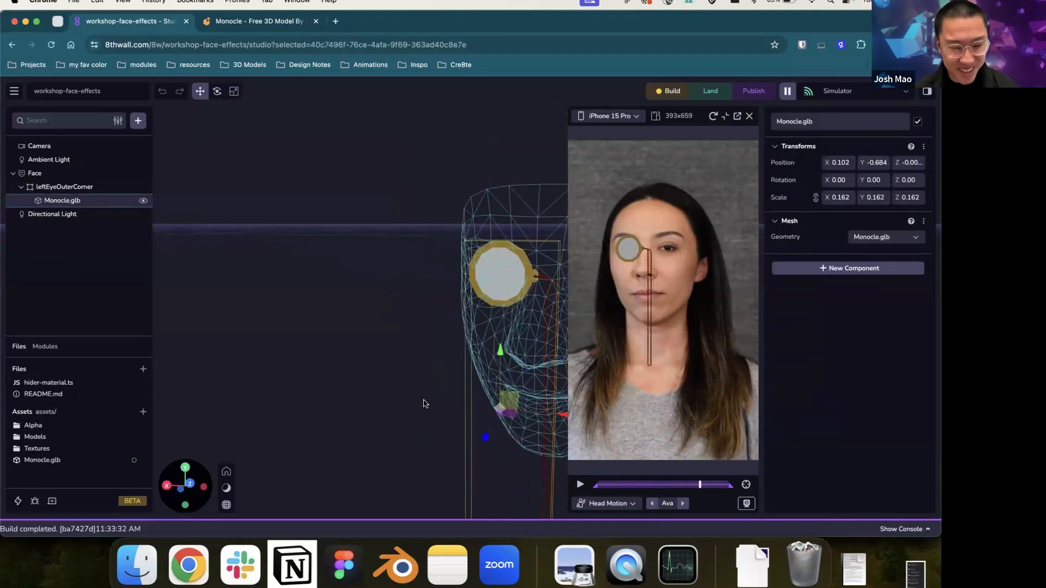
scroll(425, 403, down, 8)
right_drag(426, 404, 382, 353)
scroll(435, 331, up, 5)
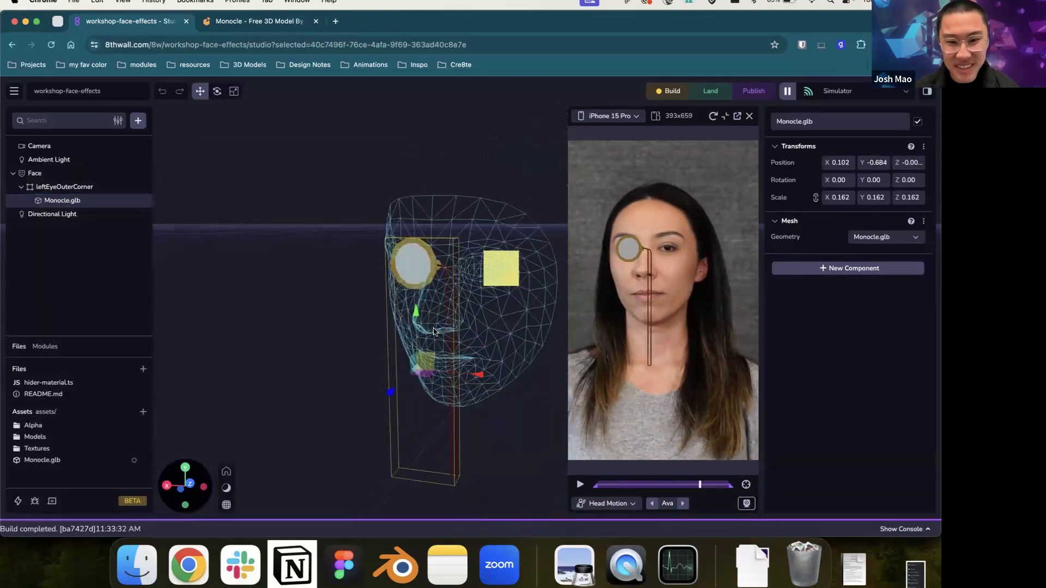
drag(478, 375, 550, 380)
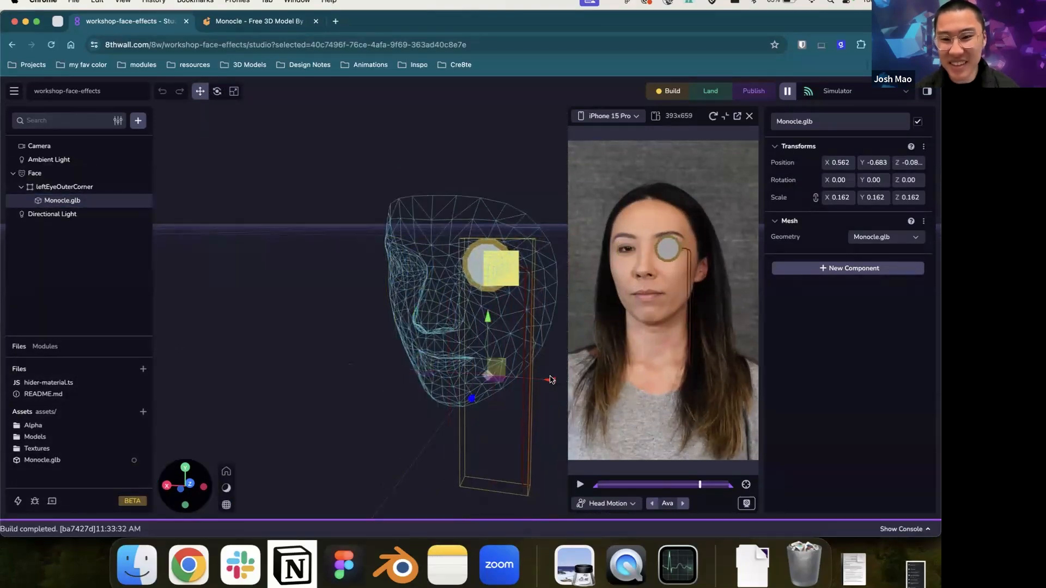
Step: Fine-tune the monocle's position to about X 0.583, Y -0.676 and Z 0.03, and check it in a short head motion playback
drag(527, 182, 432, 185)
drag(400, 382, 380, 394)
drag(506, 246, 656, 468)
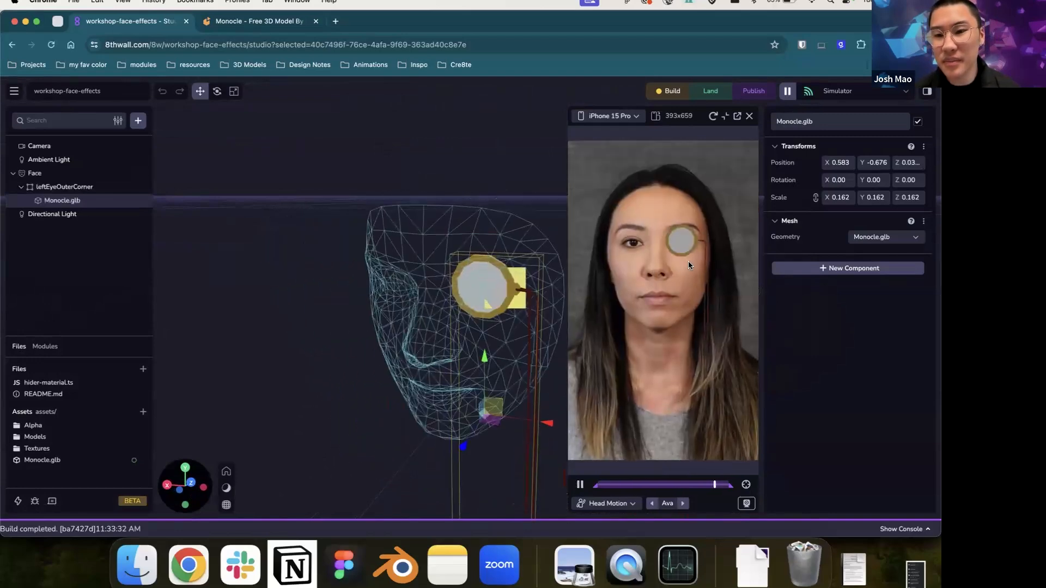
click(580, 485)
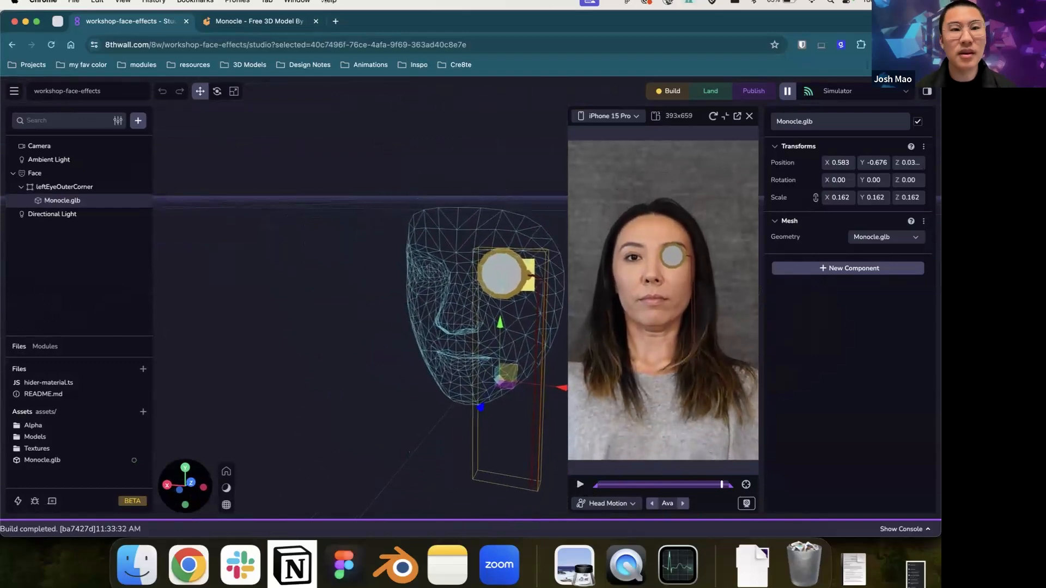
Step: Search Google Images for "monocle" in a new tab, examine how one is worn in the first picture, and return to the project
click(331, 23)
text(monoc)
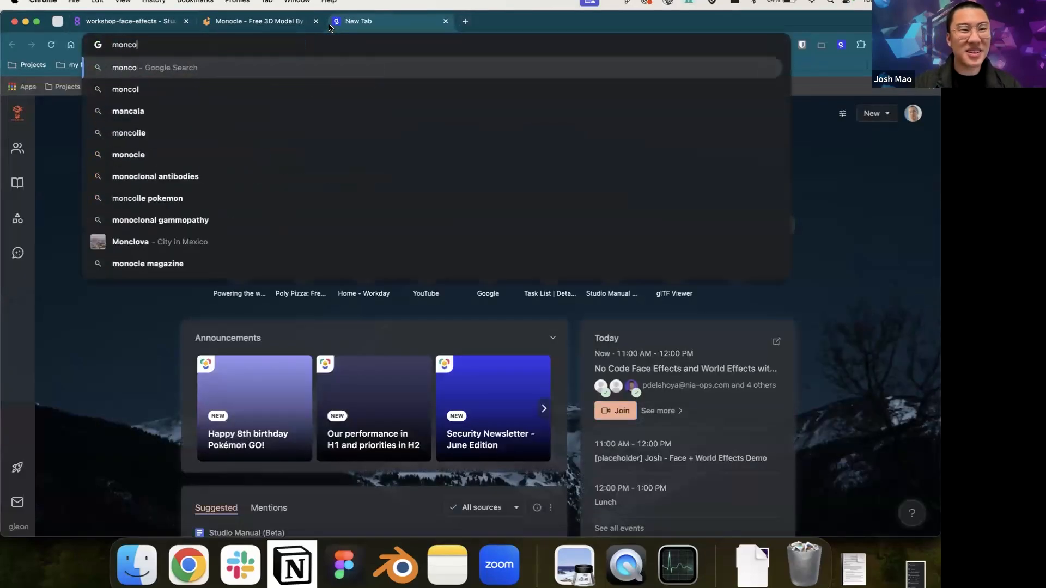
text(le)
key(Return)
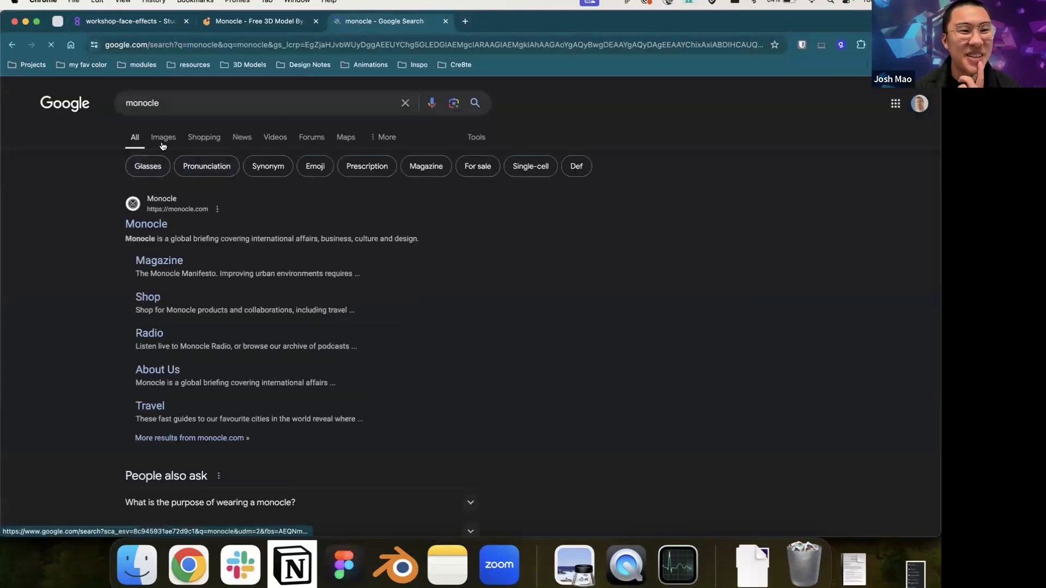
click(162, 142)
scroll(180, 208, down, 1)
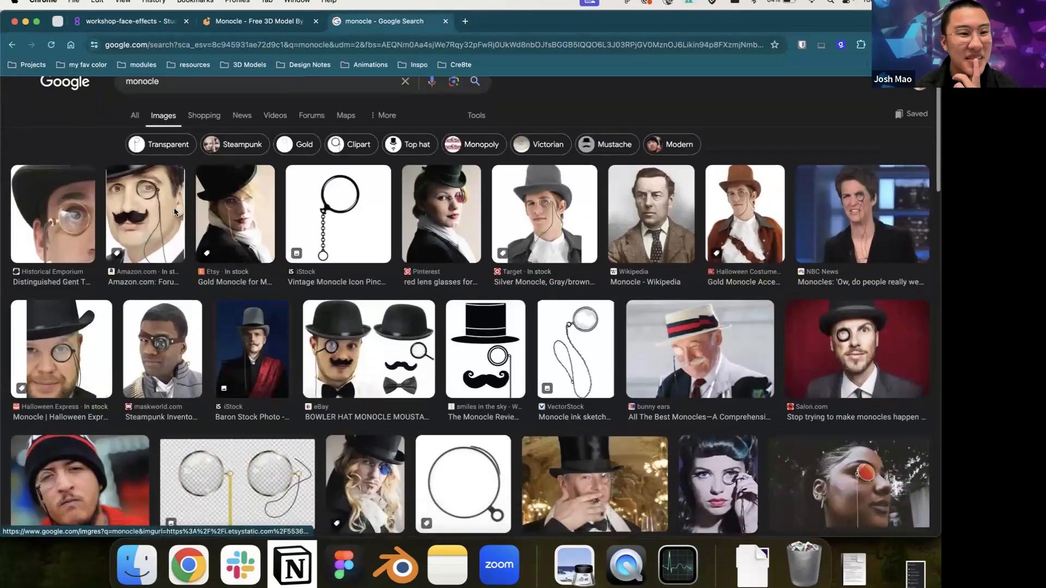
click(73, 219)
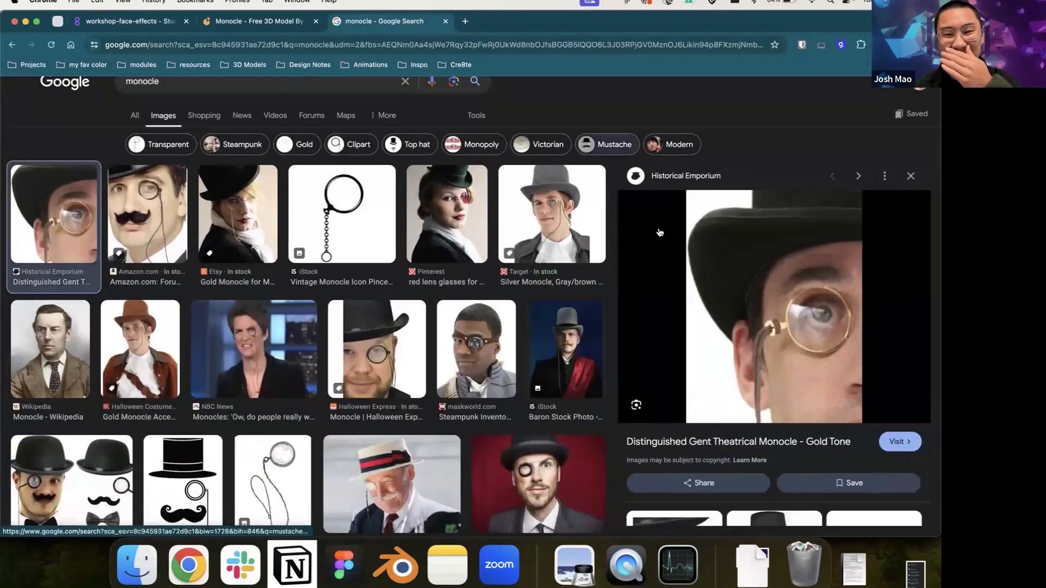
click(445, 23)
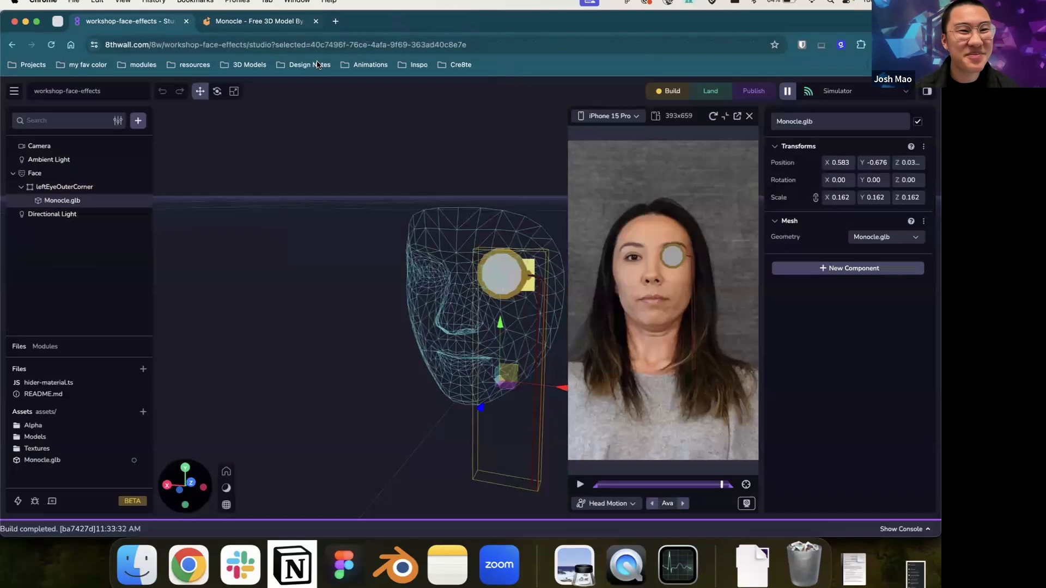
Step: Replay the head motion in the simulator to examine how the repositioned monocle follows the face, and pause it
scroll(434, 252, down, 2)
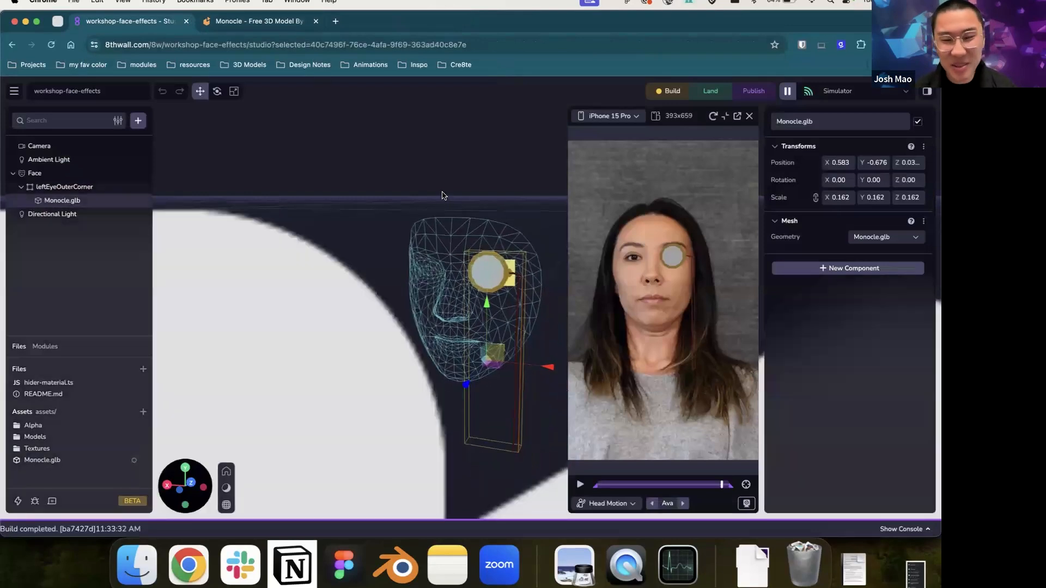
click(442, 195)
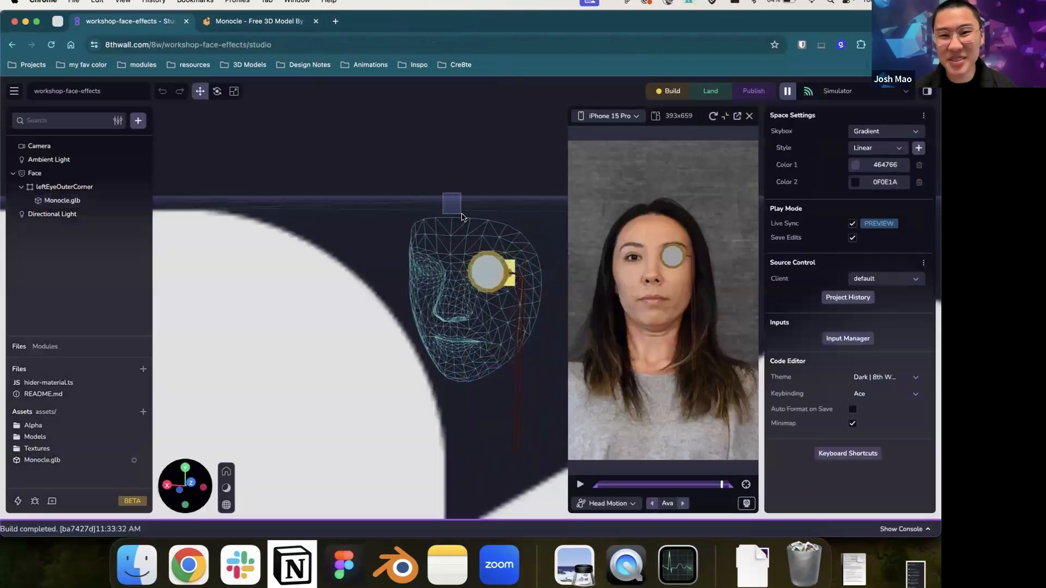
click(581, 488)
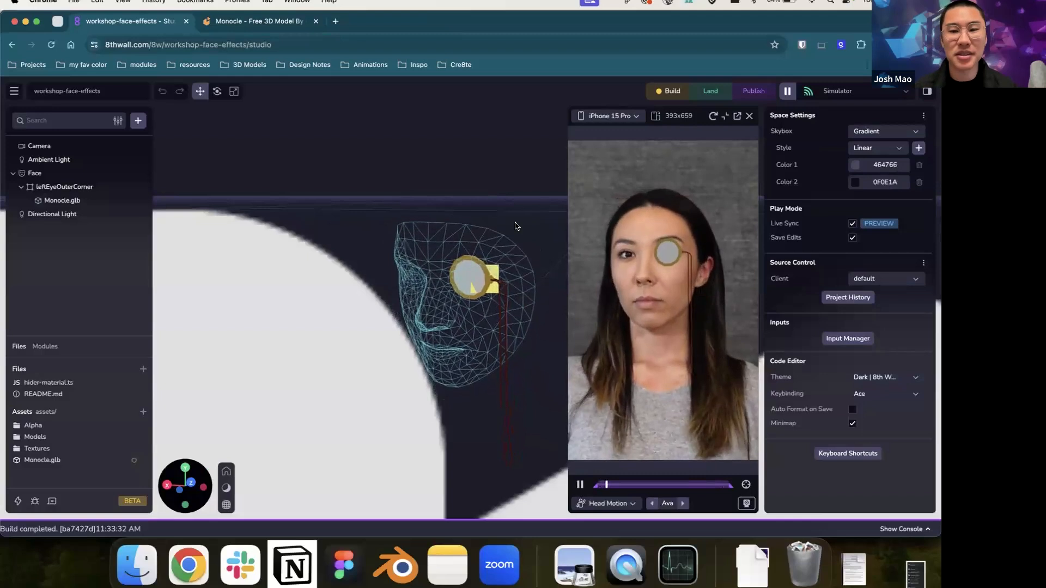
click(580, 484)
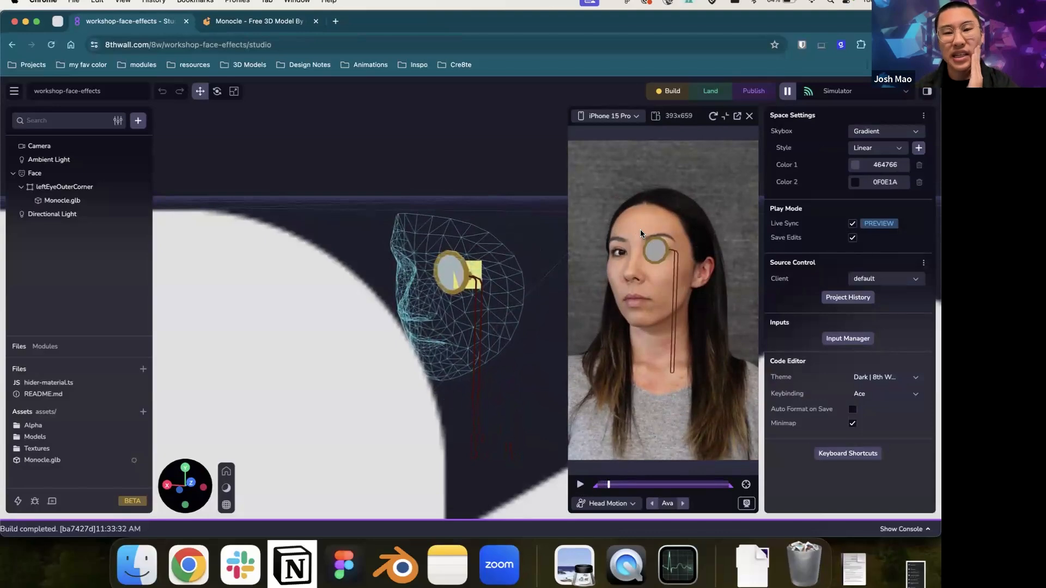
Step: Close the simulator and hide the Monocle.glb object under the left eye attachment point
click(749, 117)
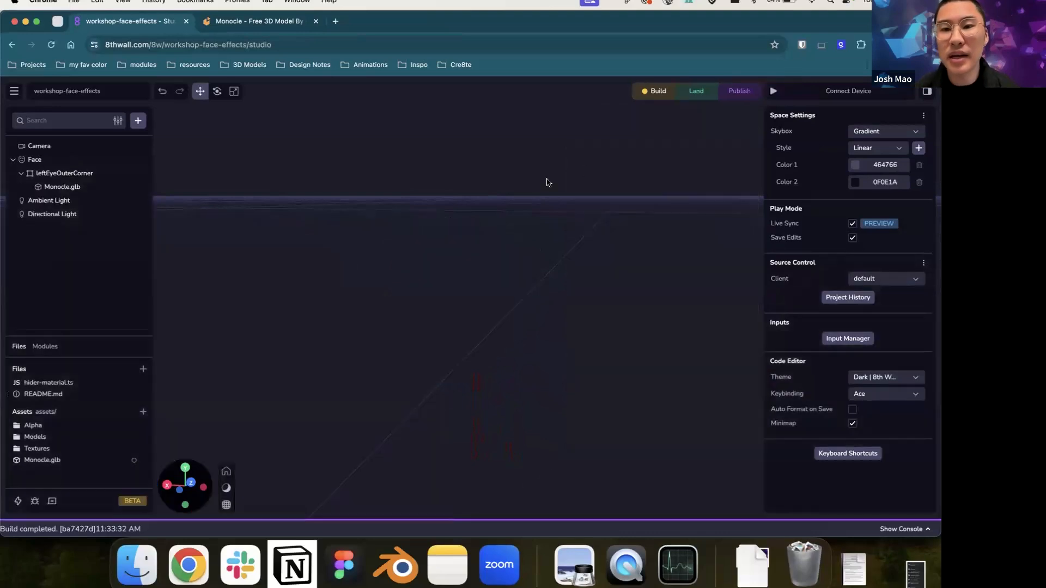
click(96, 186)
key(f)
scroll(392, 219, down, 5)
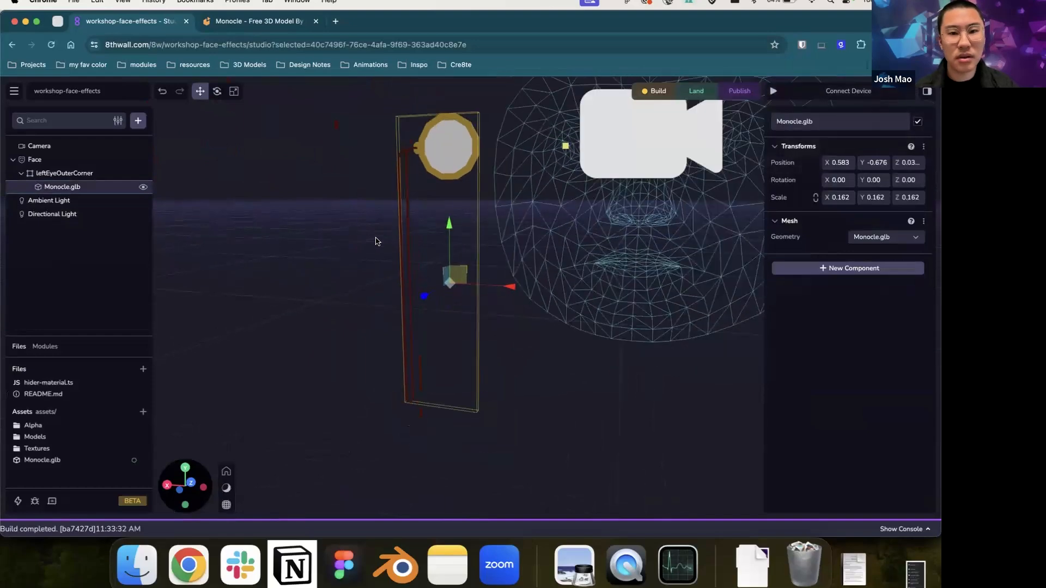
click(143, 187)
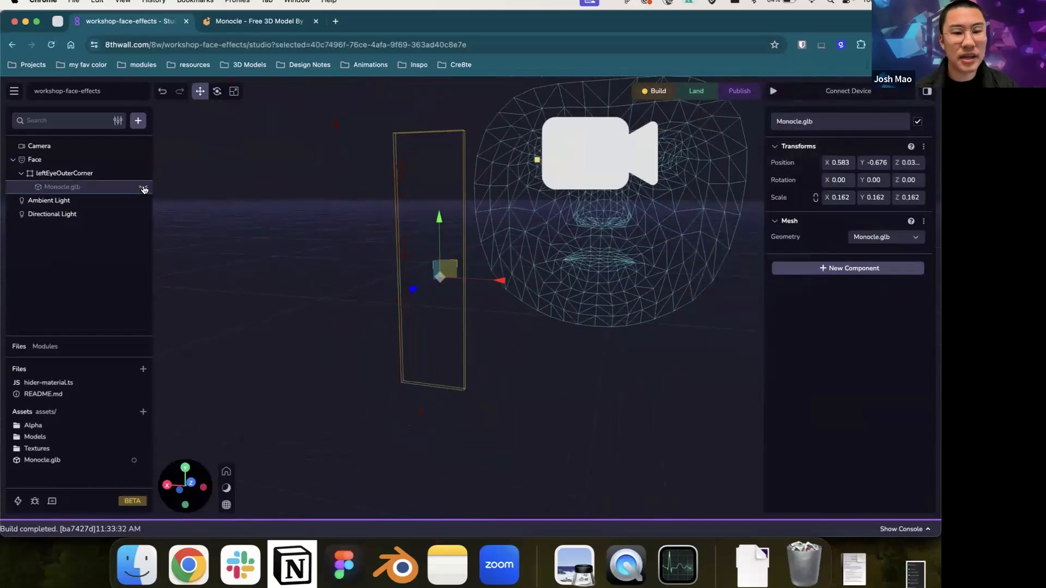
Step: Add a face mesh to the Face object and view it from the front
click(82, 159)
drag(599, 383, 694, 392)
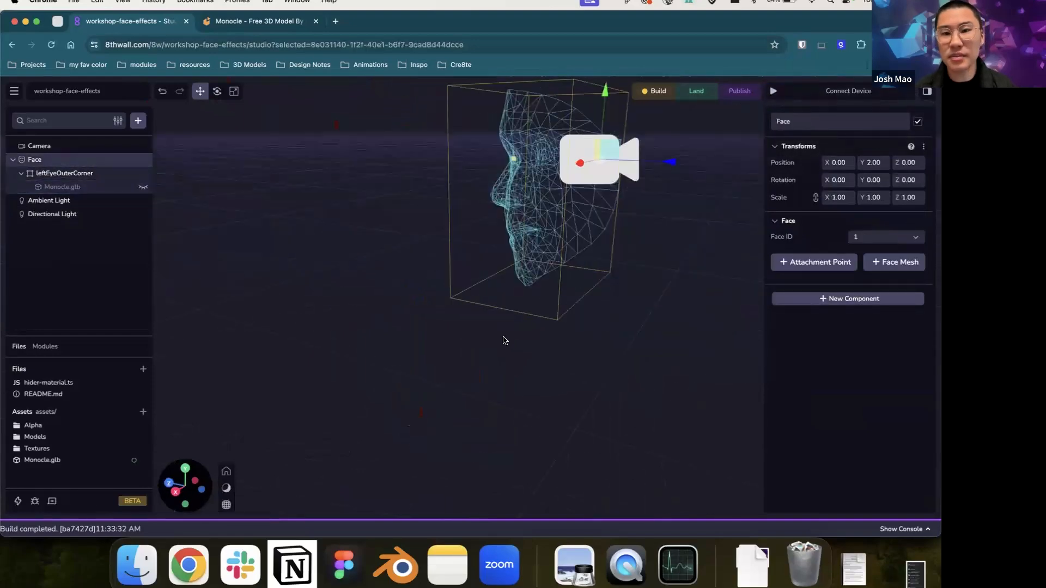
drag(502, 336, 670, 354)
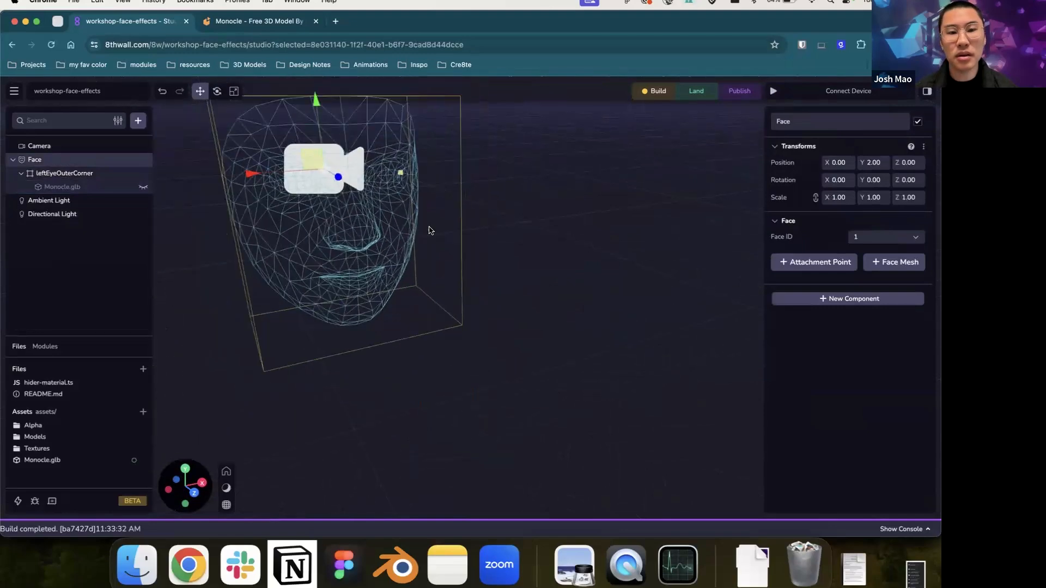
click(895, 264)
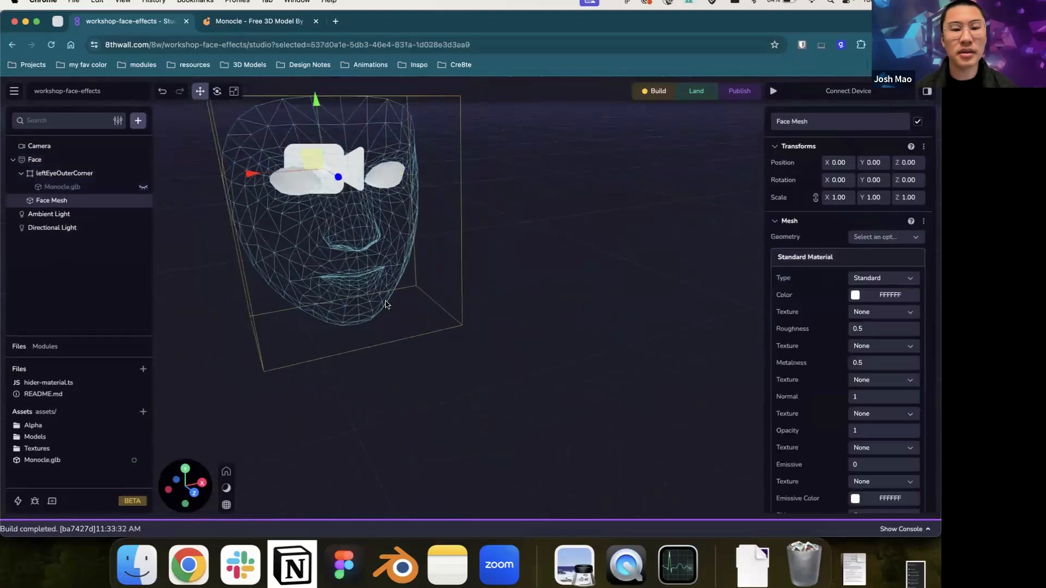
drag(485, 179, 553, 303)
drag(550, 253, 523, 256)
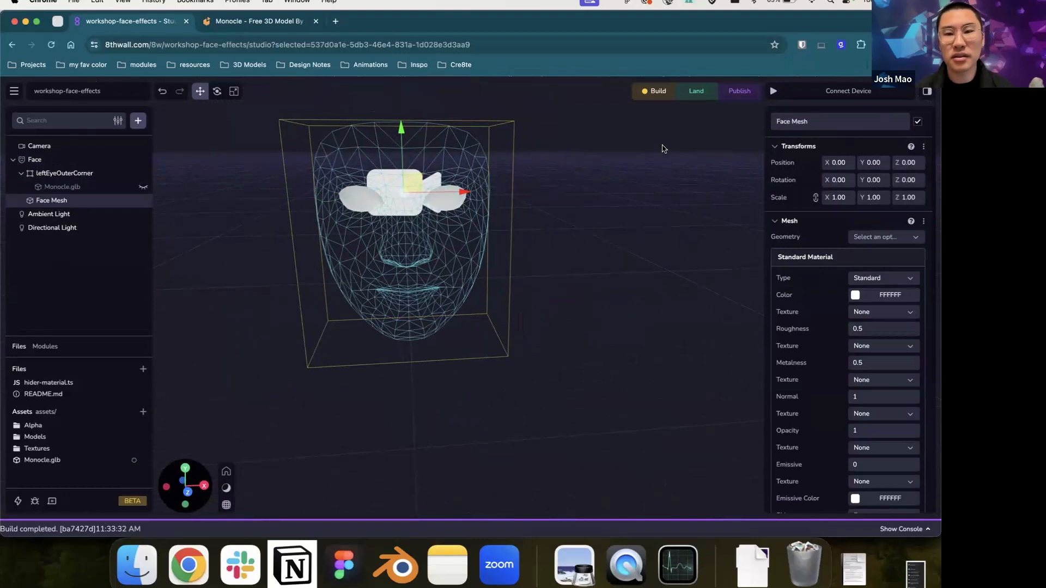
Step: Build the project and play the face mesh effect in the simulator
click(661, 104)
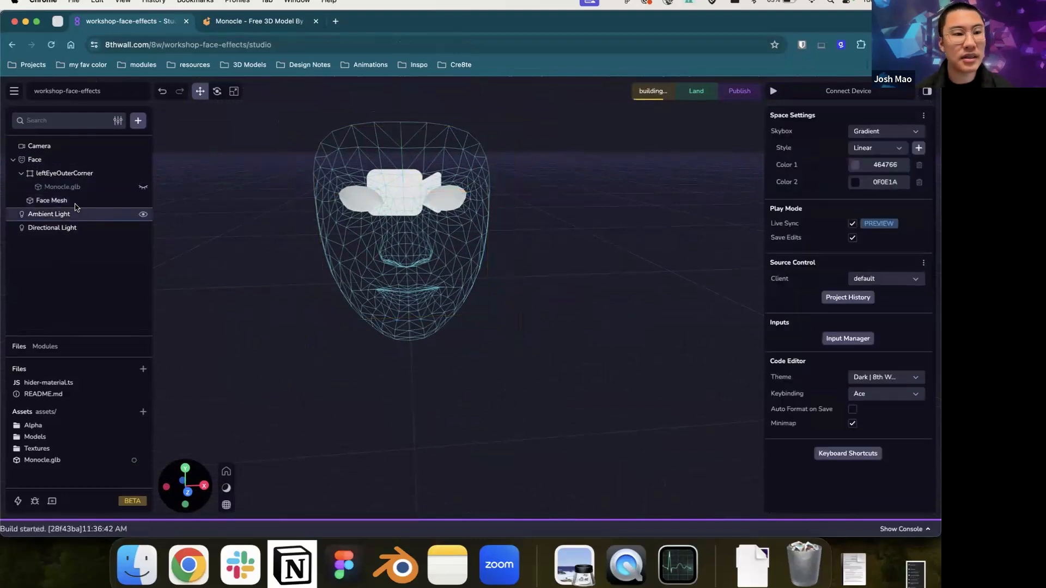
click(54, 201)
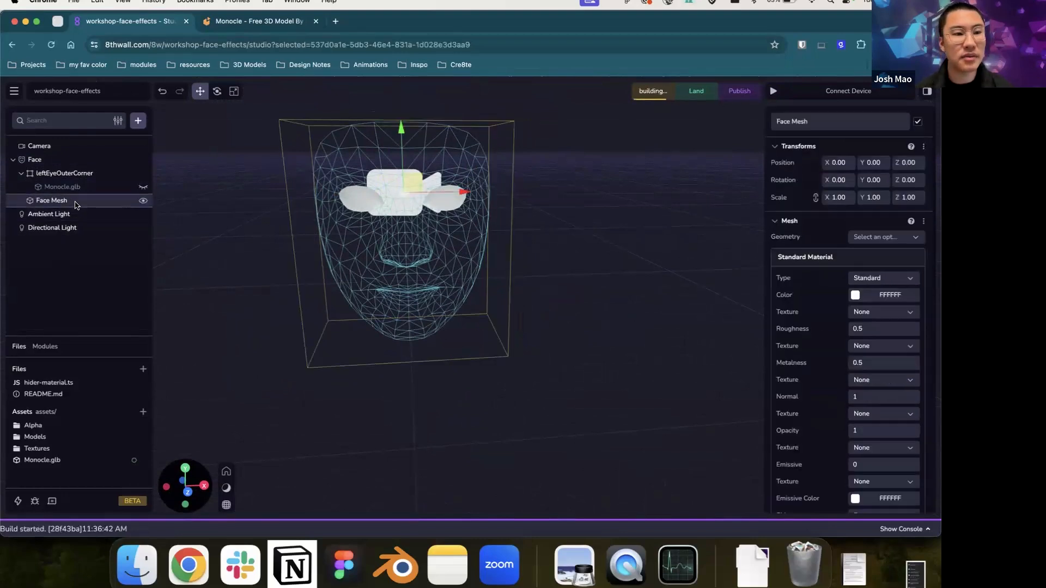
click(773, 92)
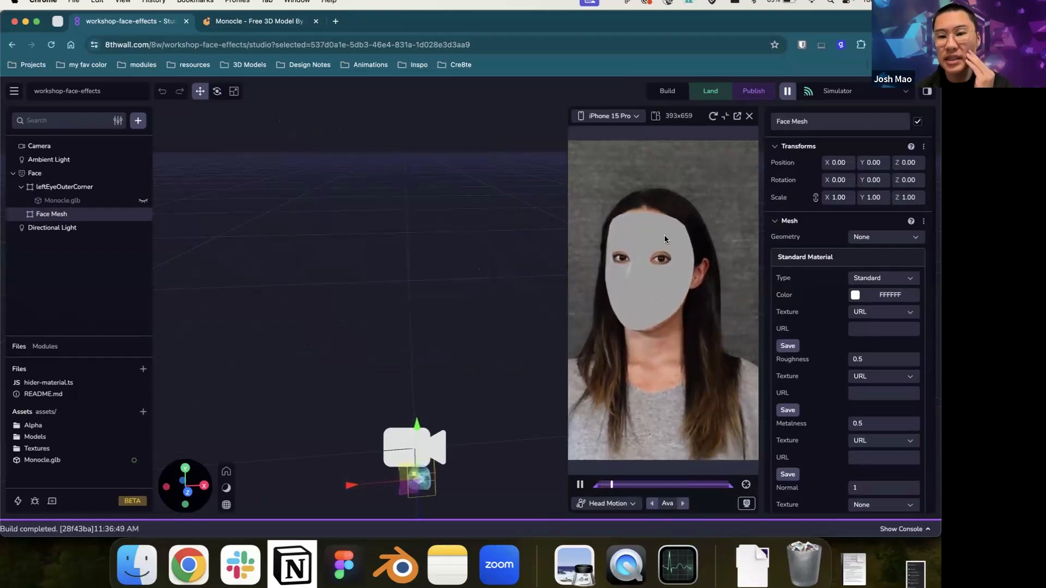
Step: Close the simulator and set the face mesh material's opacity texture to the soft-eyes-mouth image
click(749, 115)
scroll(846, 317, down, 1)
scroll(846, 317, down, 2)
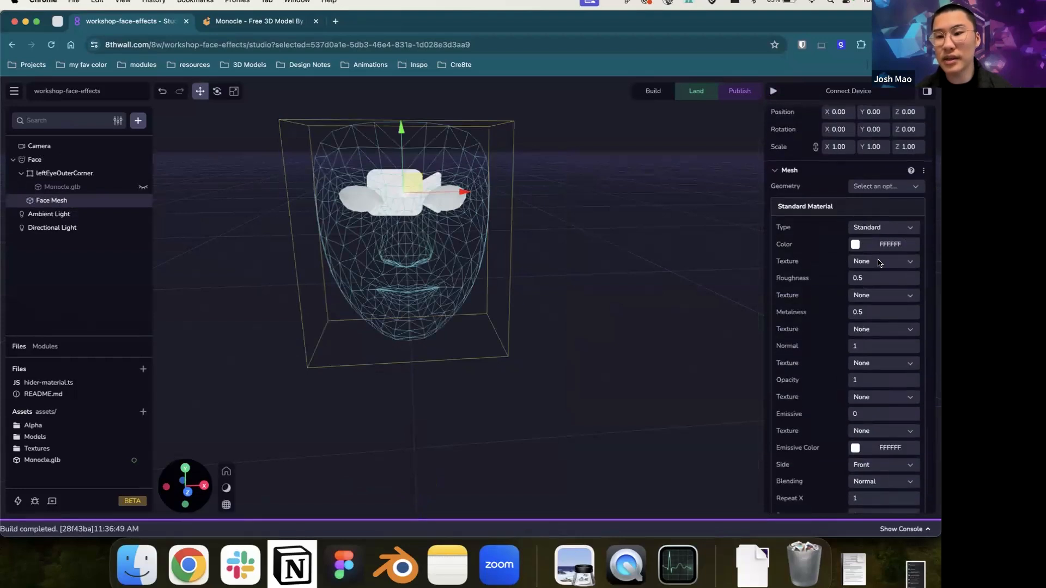
click(899, 262)
click(900, 262)
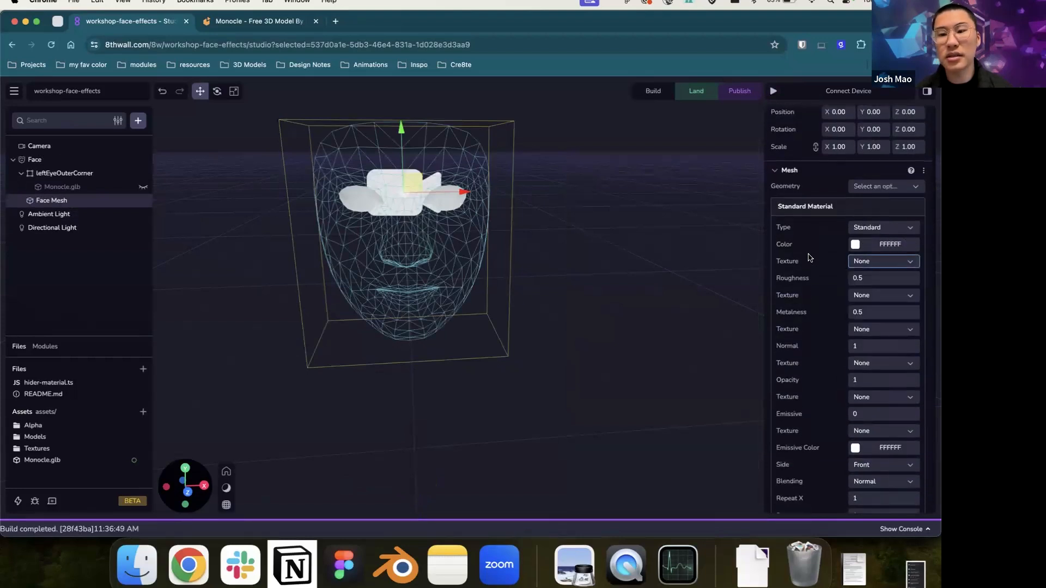
scroll(801, 280, down, 4)
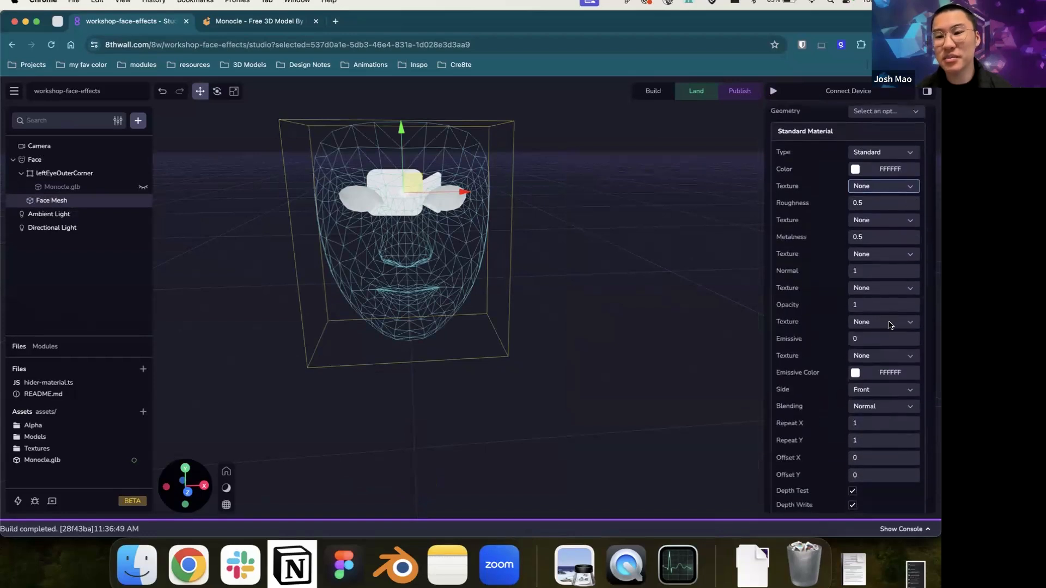
click(889, 327)
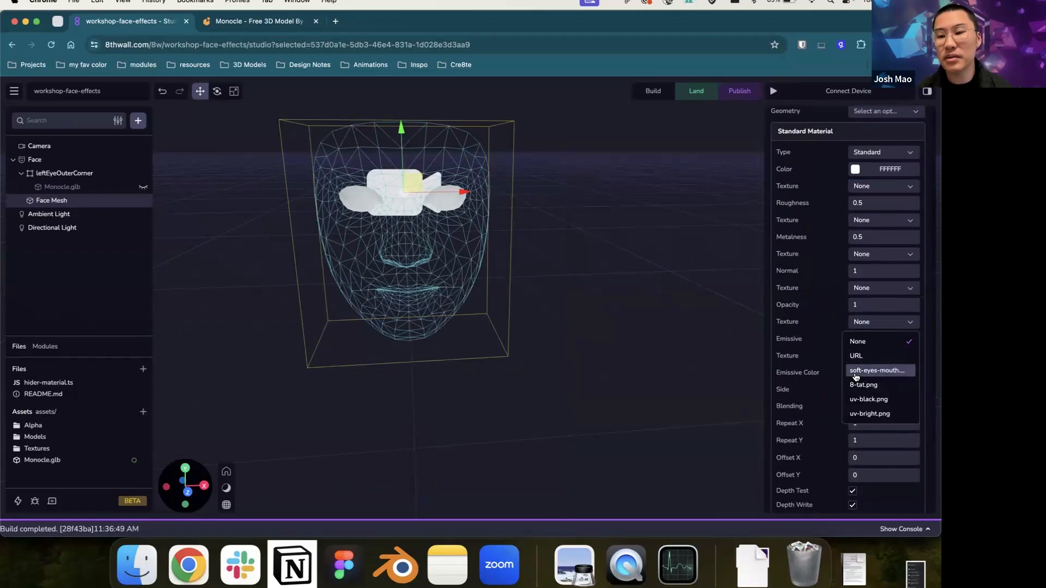
click(893, 372)
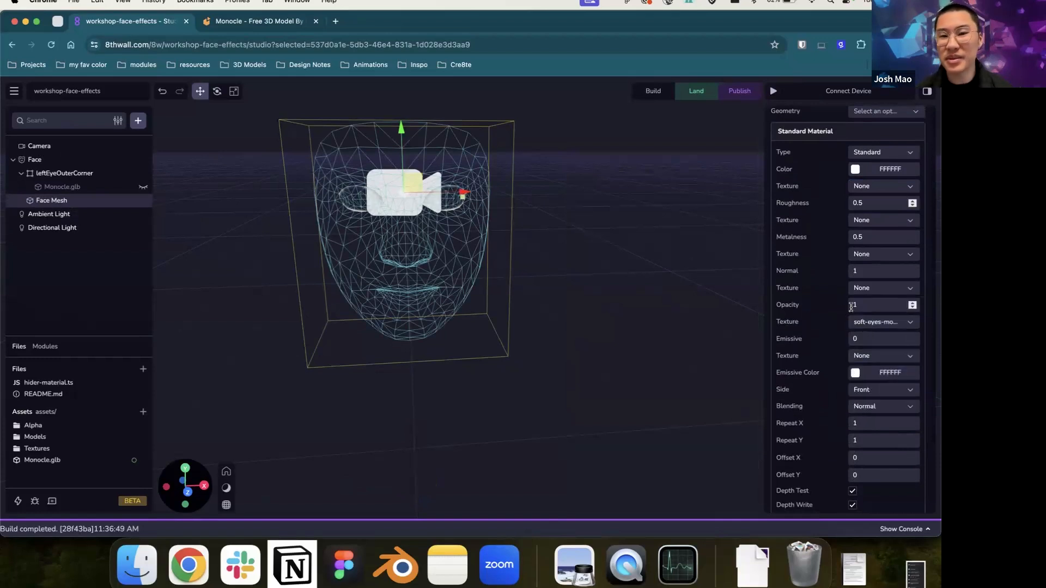
Step: Build the project with the new opacity texture and play it in the simulator
drag(546, 220, 475, 209)
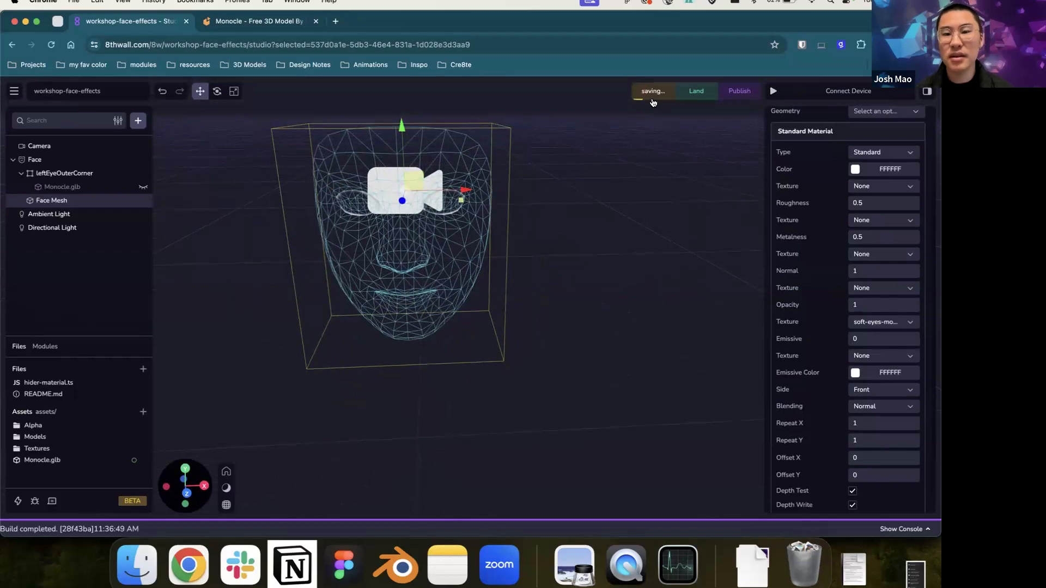
scroll(877, 229, up, 2)
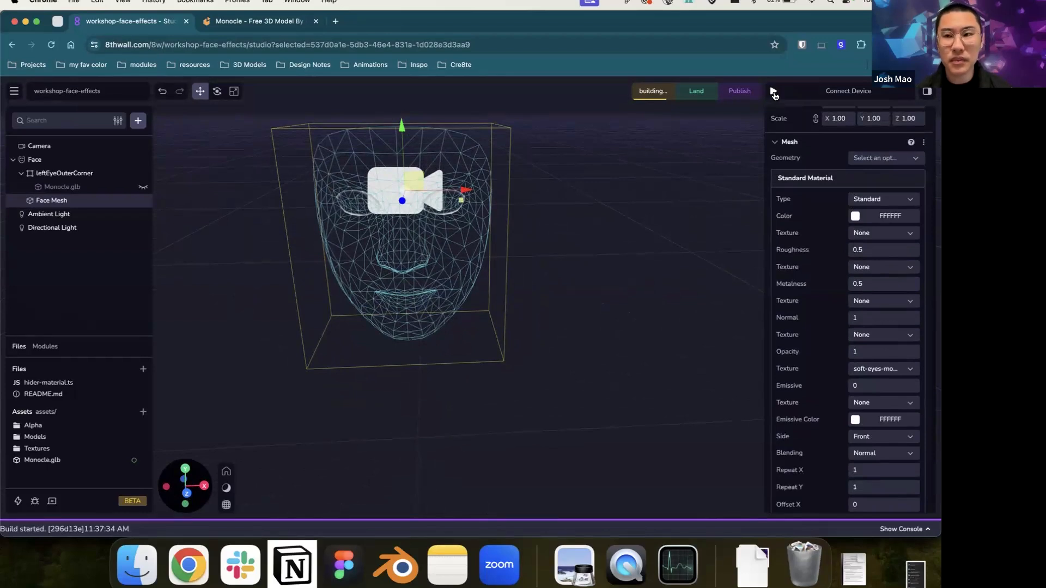
click(774, 92)
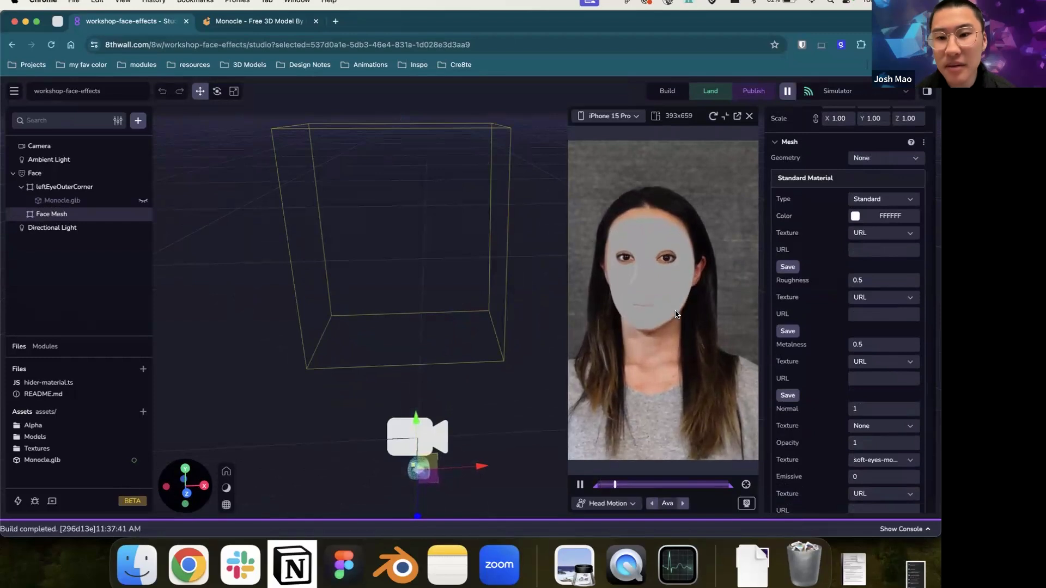
Step: Change the face mesh material color to black (000000) while the simulator is playing
click(855, 216)
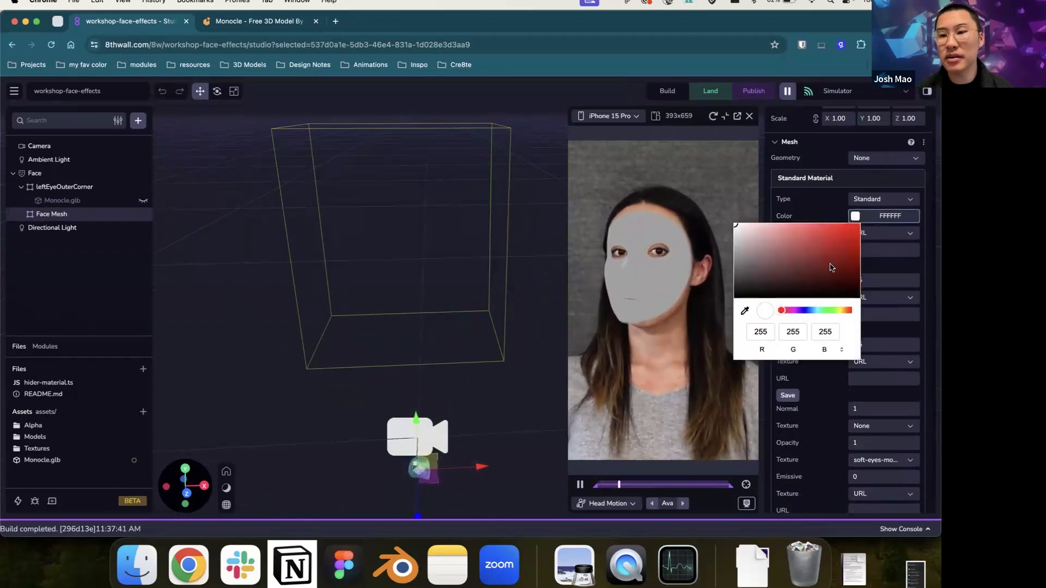
click(752, 252)
mouse_move(751, 262)
mouse_down()
mouse_move(722, 314)
mouse_move(768, 263)
mouse_move(733, 226)
mouse_move(762, 265)
mouse_move(732, 303)
mouse_up()
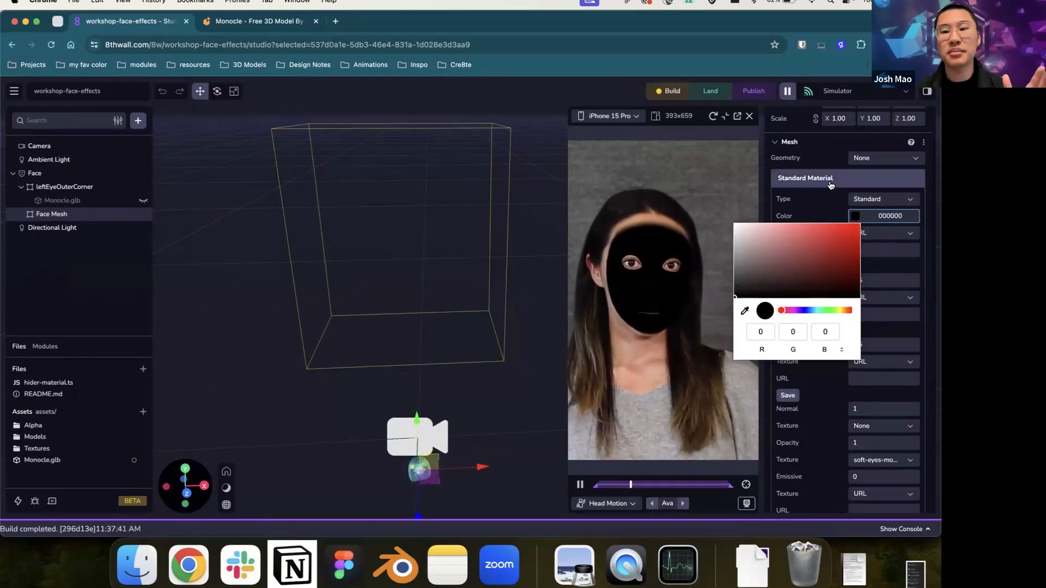
click(821, 154)
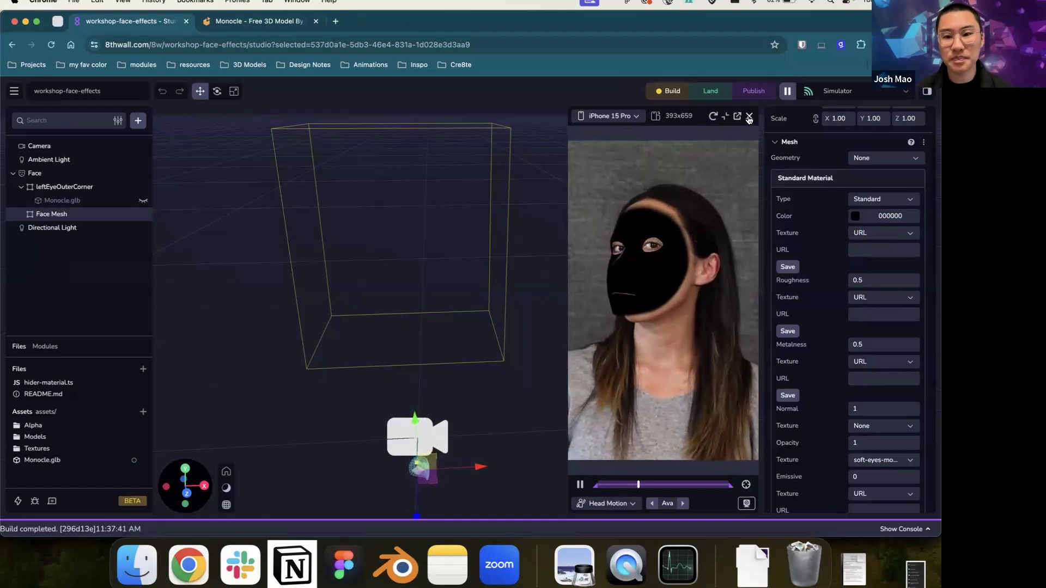
Step: Set the face mesh material color to red (FF0000) and close the simulator
click(855, 218)
drag(854, 224, 897, 216)
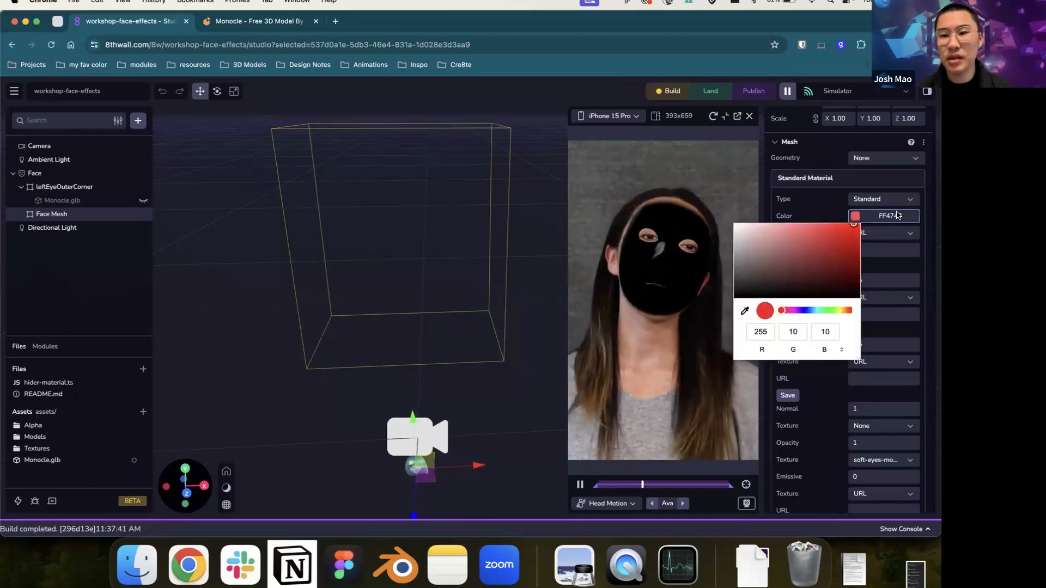
click(749, 117)
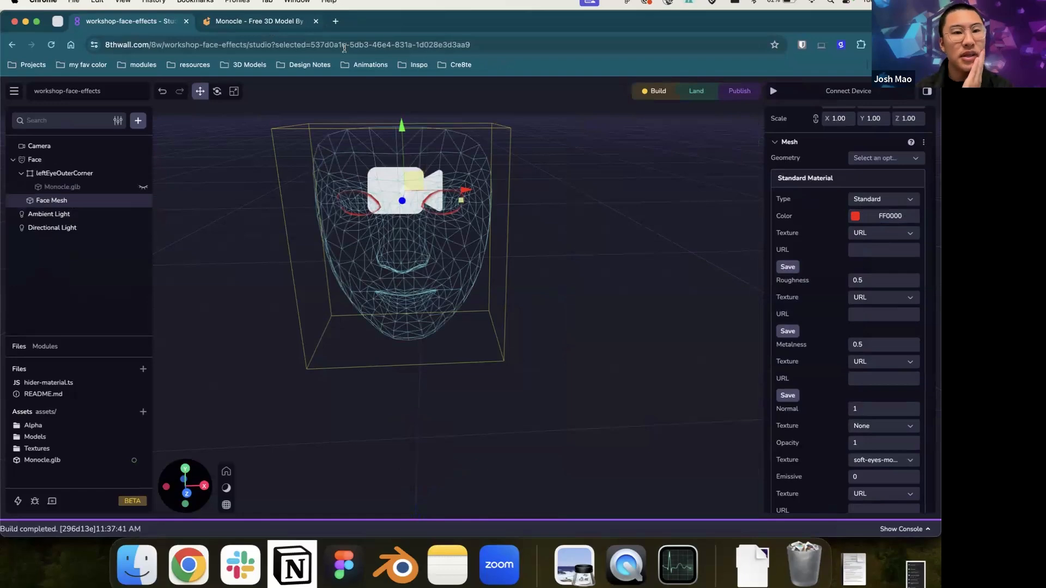
Step: Search Google in a new browser tab for images of "niantic logo"
click(336, 21)
text(niantic logo)
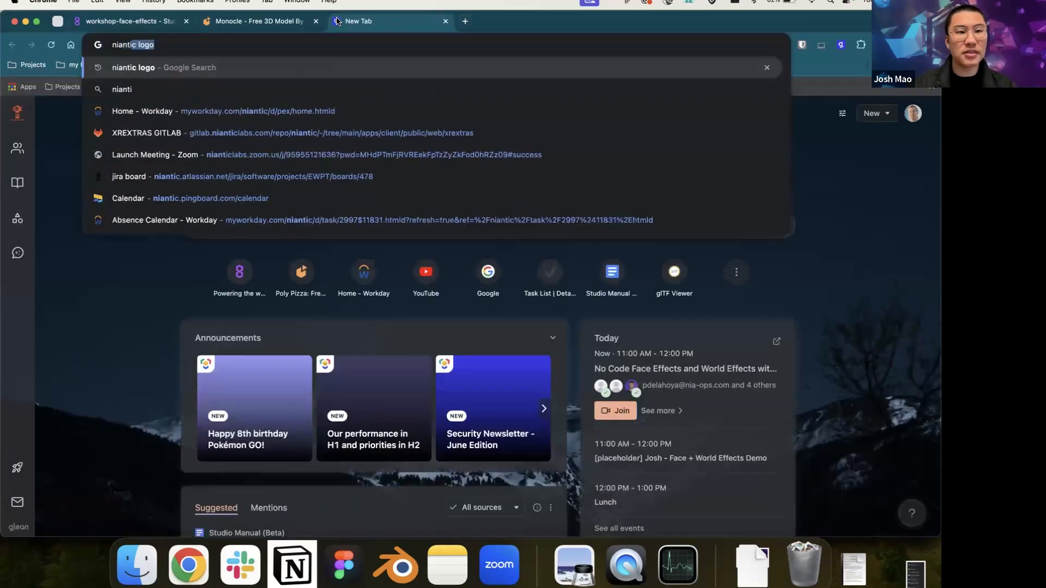
key(Return)
click(164, 137)
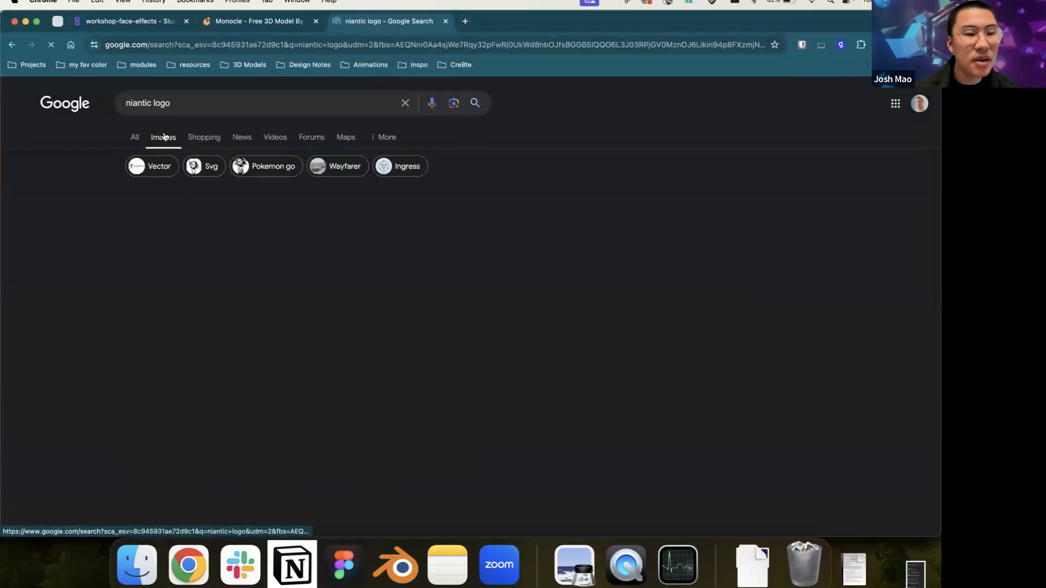
Step: Open the Wikipedia Niantic logo result and save the image as Niantic_Logo_2020 in Downloads
click(75, 229)
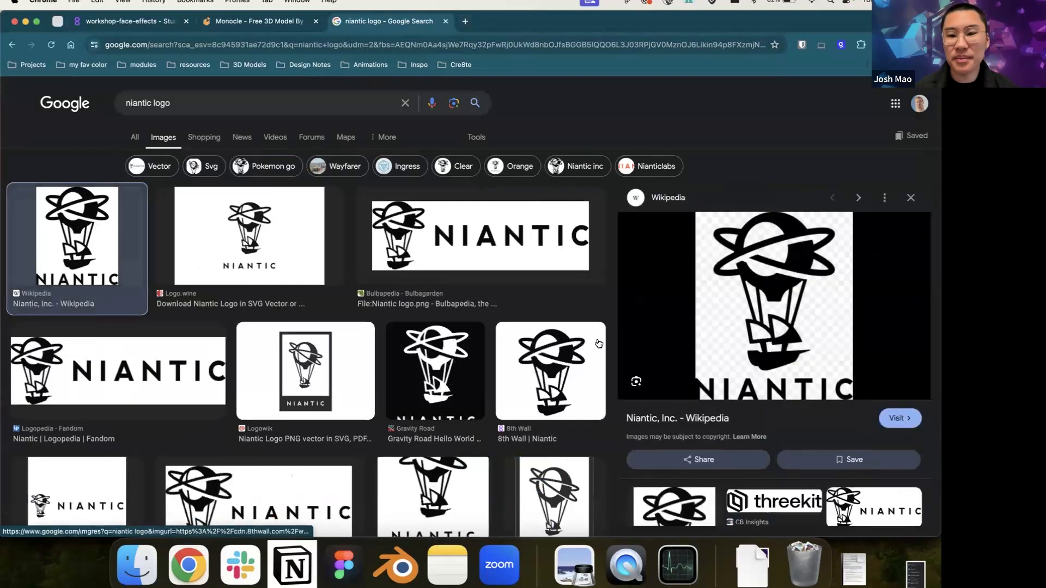
right_click(775, 325)
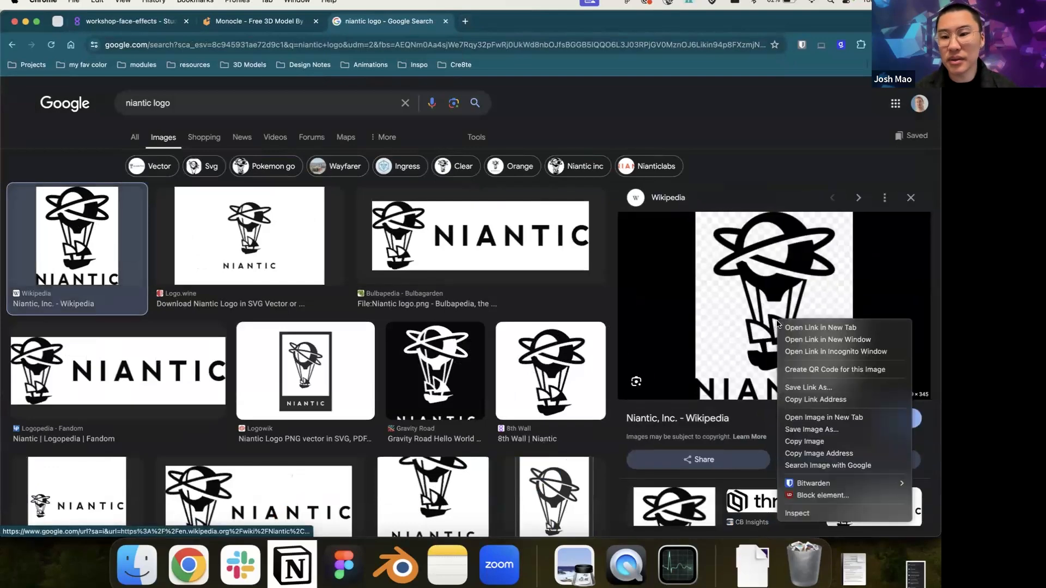
click(827, 430)
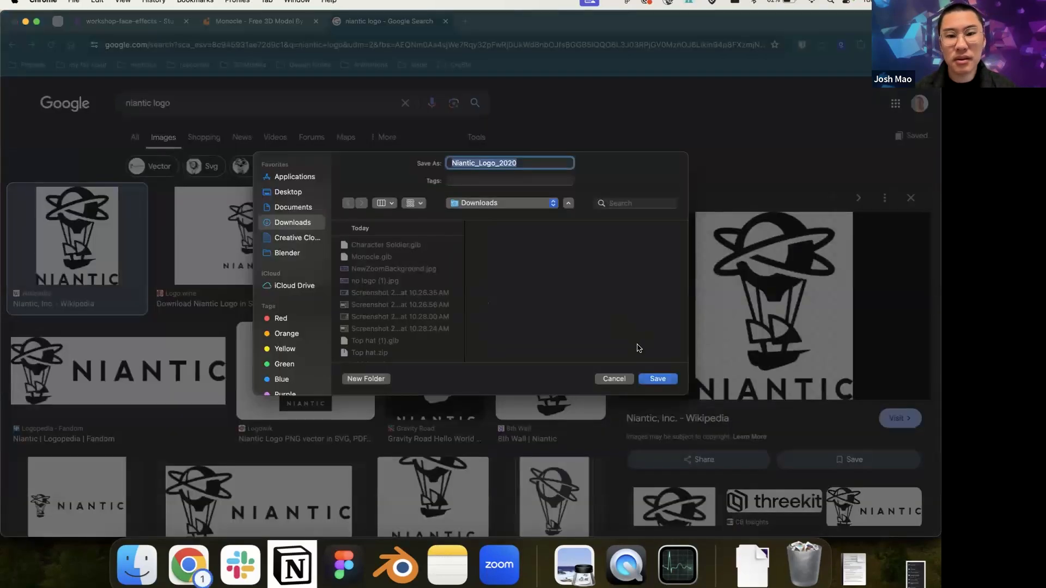
click(647, 380)
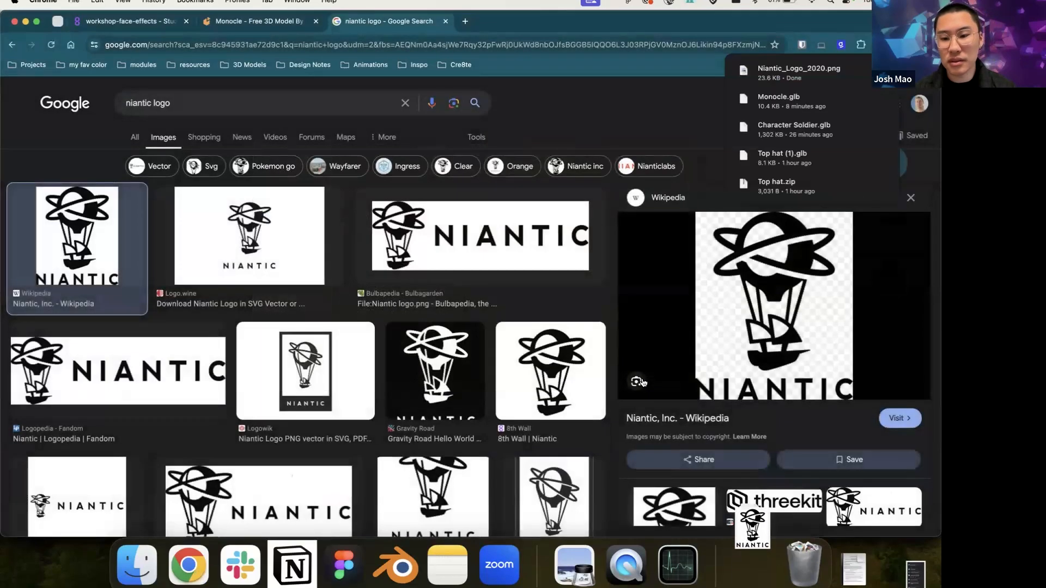
Step: Return to the workshop-face-effects project, expand the Textures asset folder and preview uv-black.png
click(156, 21)
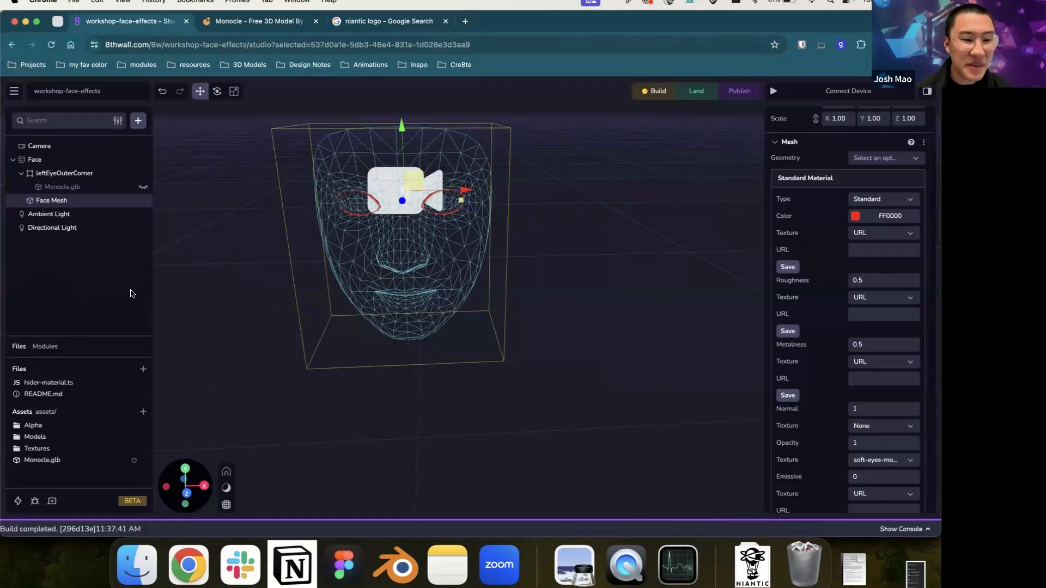
click(84, 428)
click(87, 429)
click(78, 448)
scroll(77, 439, down, 1)
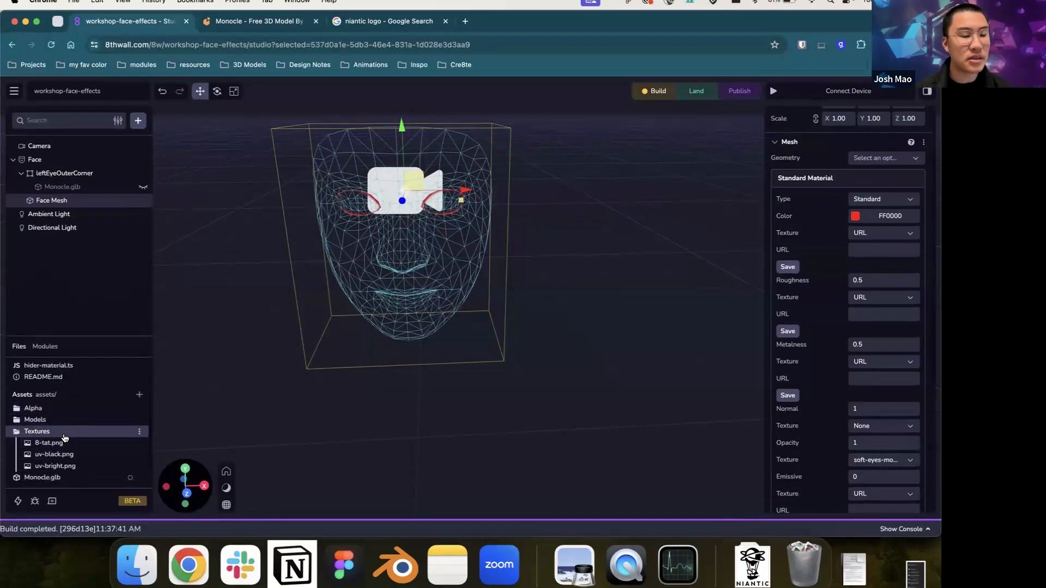
click(81, 455)
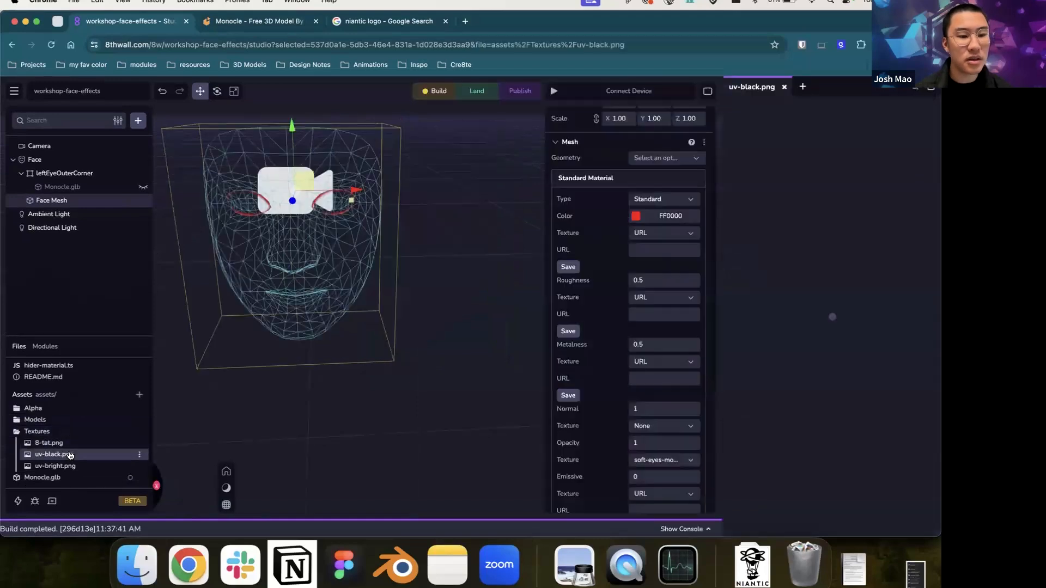
Step: Preview the uv-bright.png texture and download it
click(55, 465)
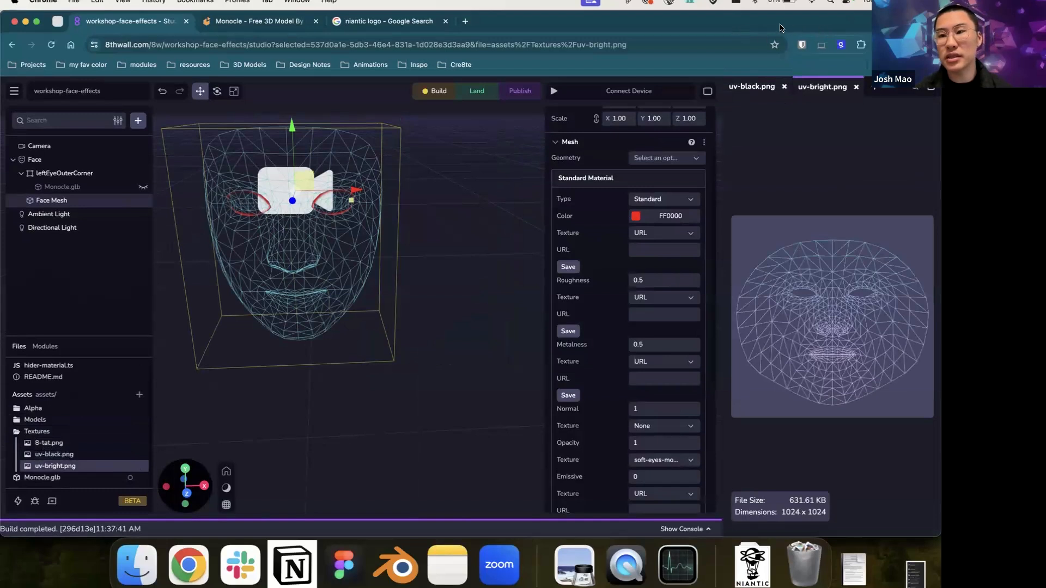
click(139, 467)
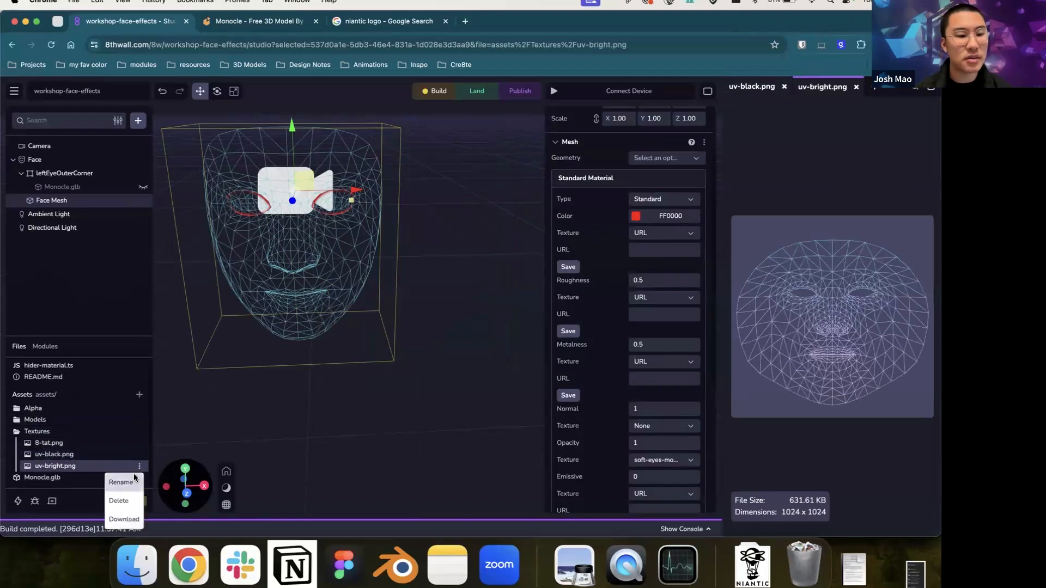
click(129, 518)
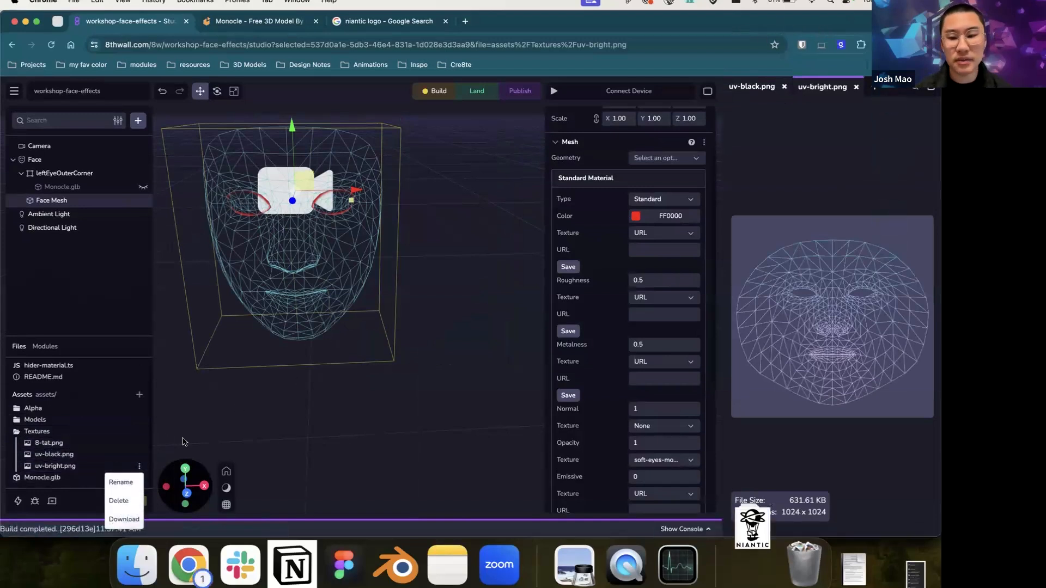
Step: Switch to Figma and place the downloaded uv-bright image on the Workshop file's canvas
click(344, 565)
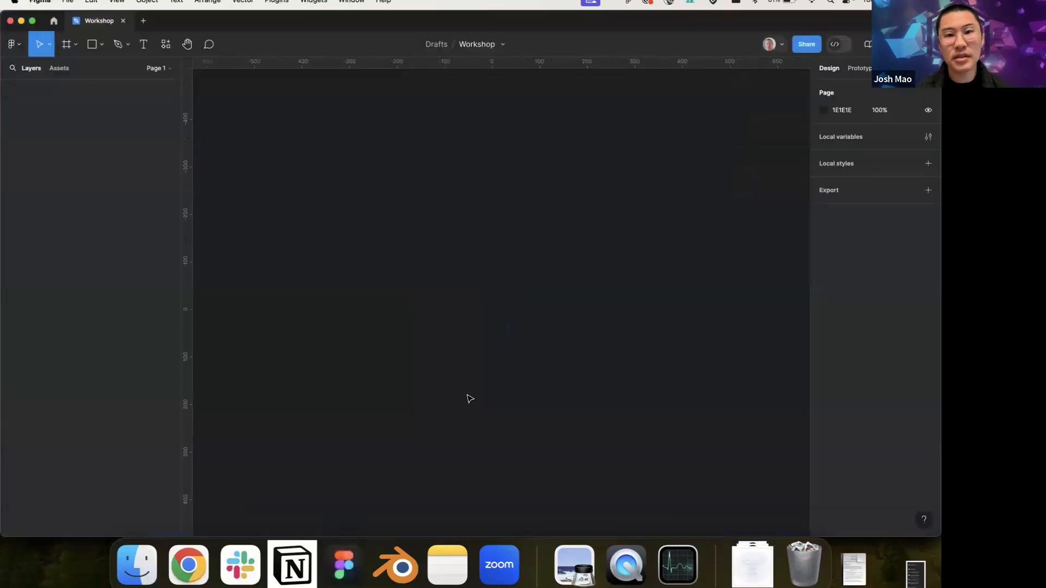
ctrl+scroll(470, 399, up, 3)
click(753, 565)
drag(752, 509, 502, 249)
ctrl+scroll(477, 253, down, 5)
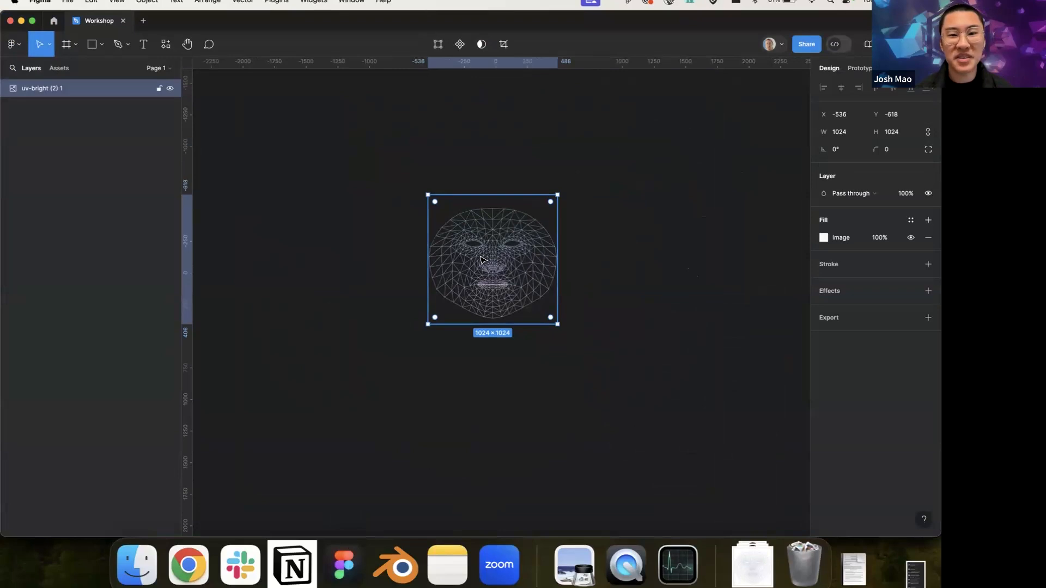
Step: Select the placed uv-bright image and inspect its face mesh layout and dimensions
click(585, 243)
ctrl+scroll(528, 251, up, 5)
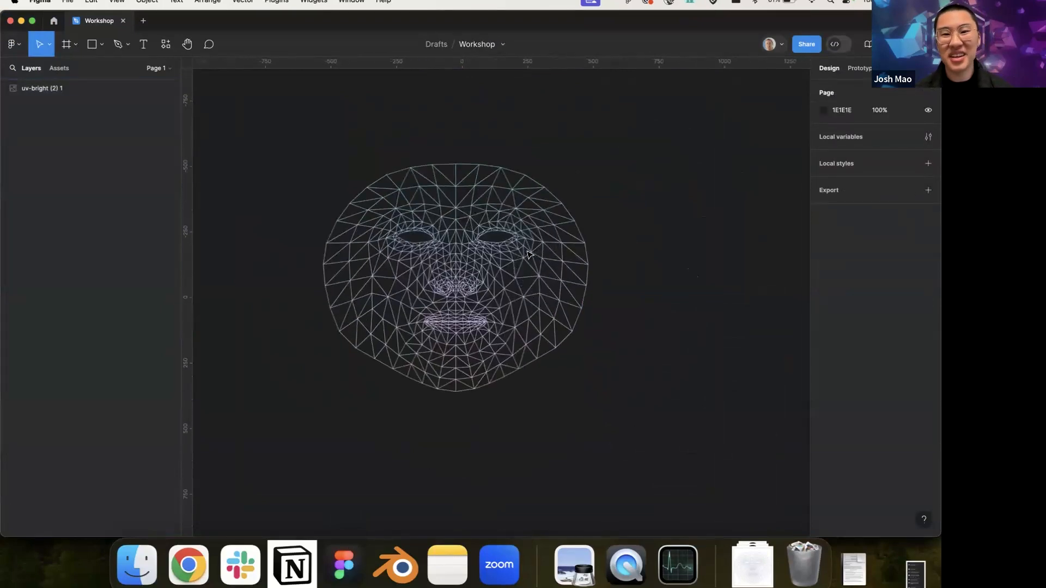
ctrl+scroll(475, 280, down, 5)
click(476, 282)
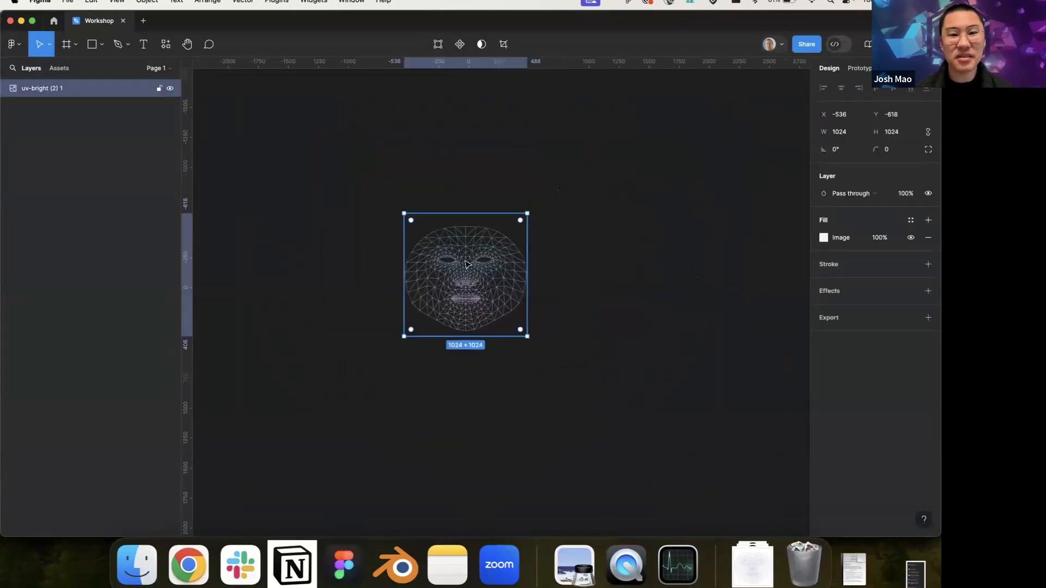
ctrl+scroll(476, 288, up, 3)
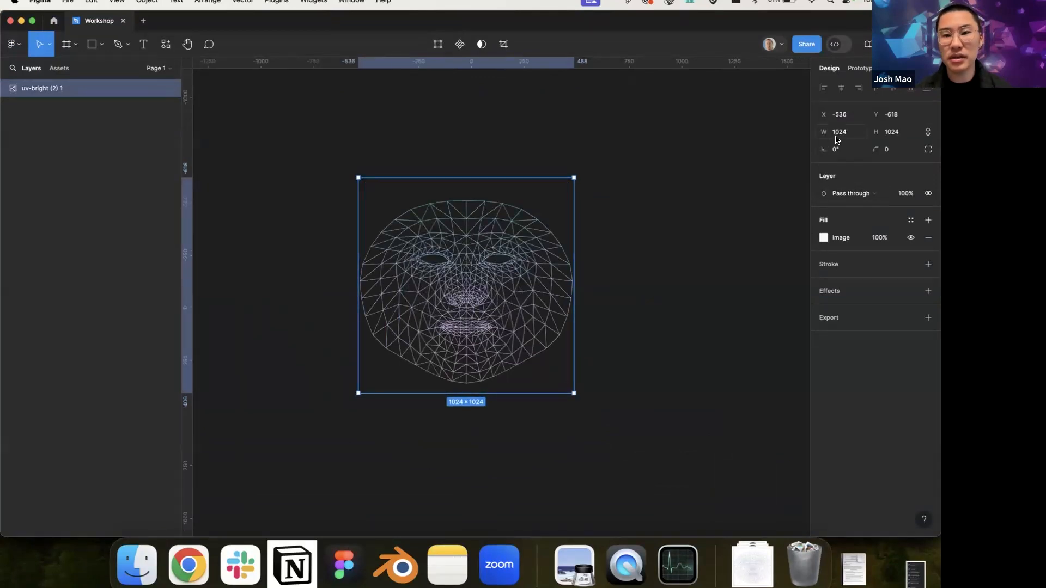
ctrl+scroll(361, 291, up, 2)
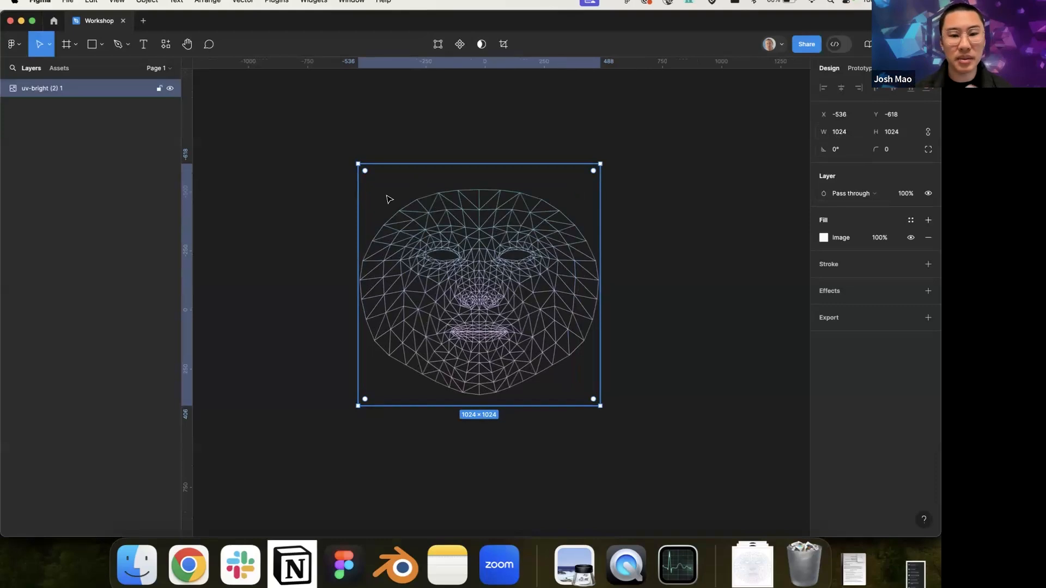
Step: Wrap the uv-bright image in a frame, expand the frame's layers and select the image inside it
click(631, 256)
click(424, 201)
right_click(423, 200)
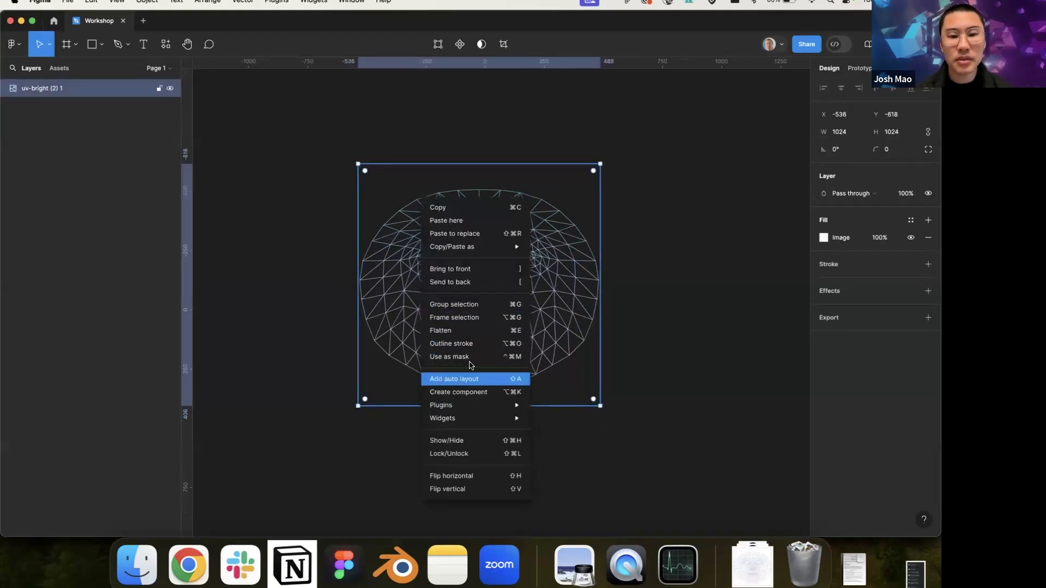
click(454, 318)
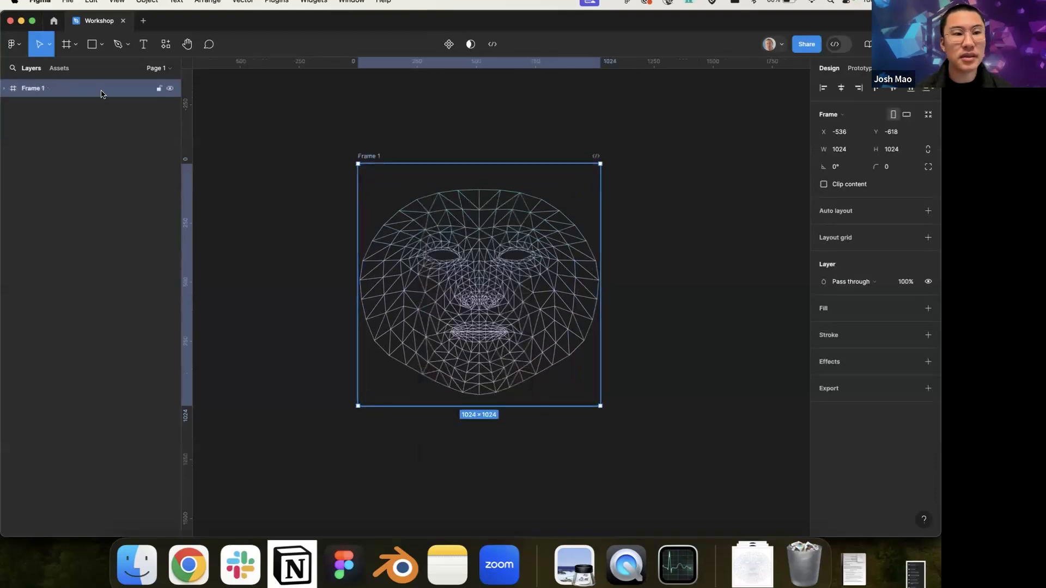
click(4, 89)
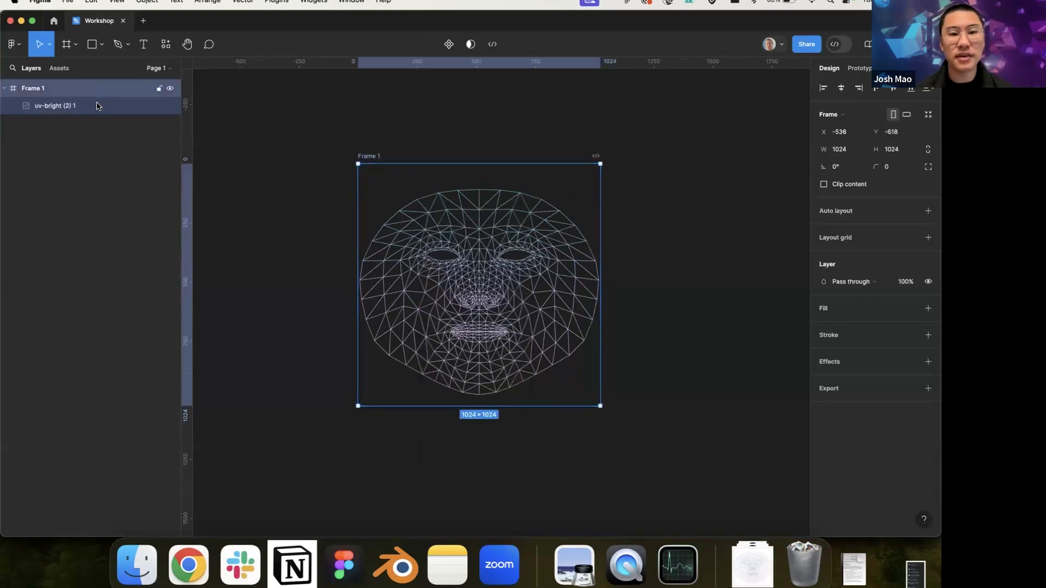
click(88, 105)
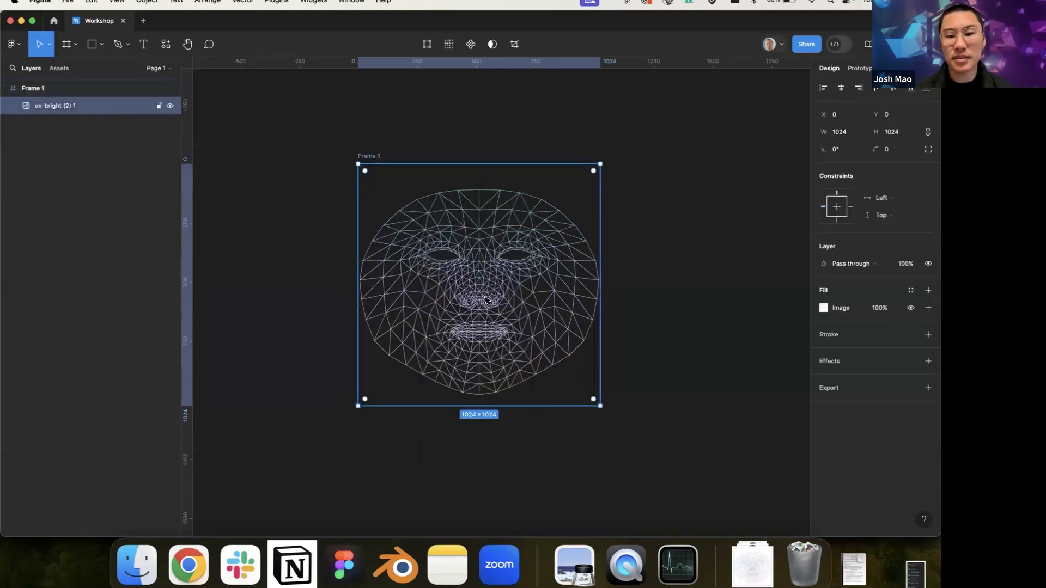
click(753, 564)
drag(759, 513, 685, 318)
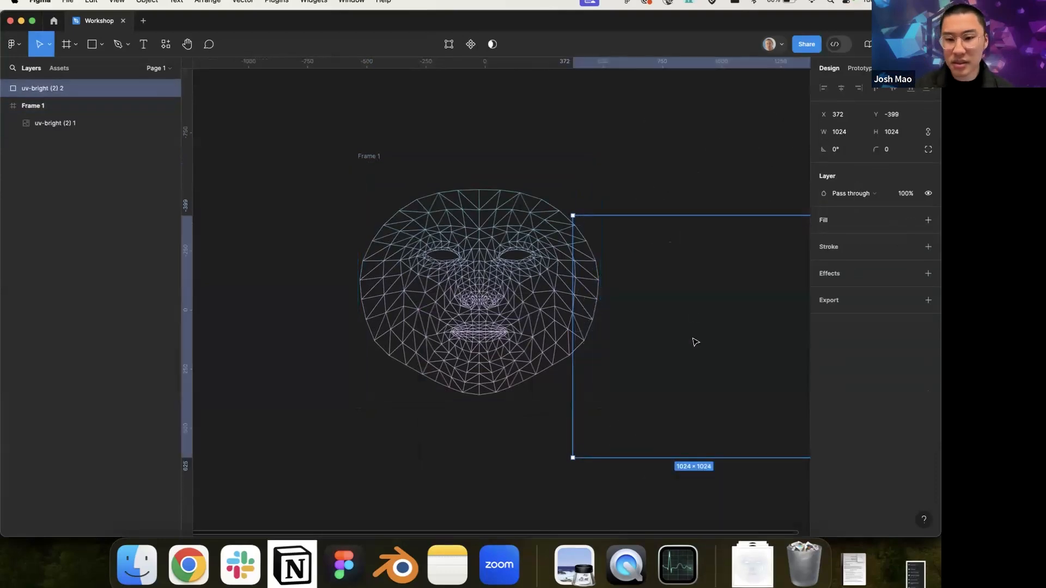
key(Delete)
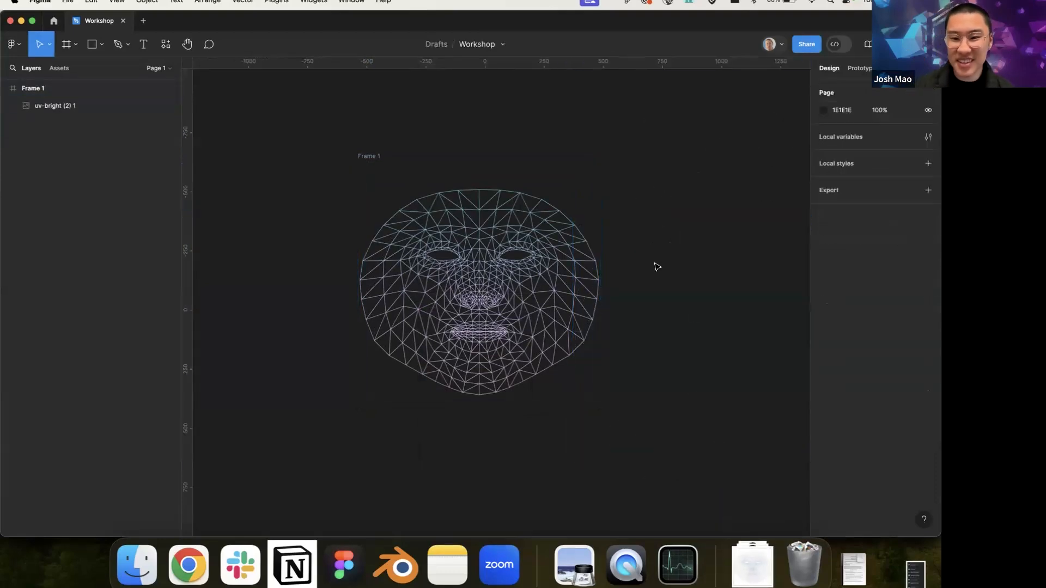
Step: Place the downloaded Niantic logo on one cheek of the face mesh at about 144.5 × 172.5 and duplicate it onto the other cheek
click(752, 562)
drag(755, 482, 438, 306)
ctrl+scroll(427, 311, up, 8)
alt+drag(669, 289, 717, 289)
click(719, 441)
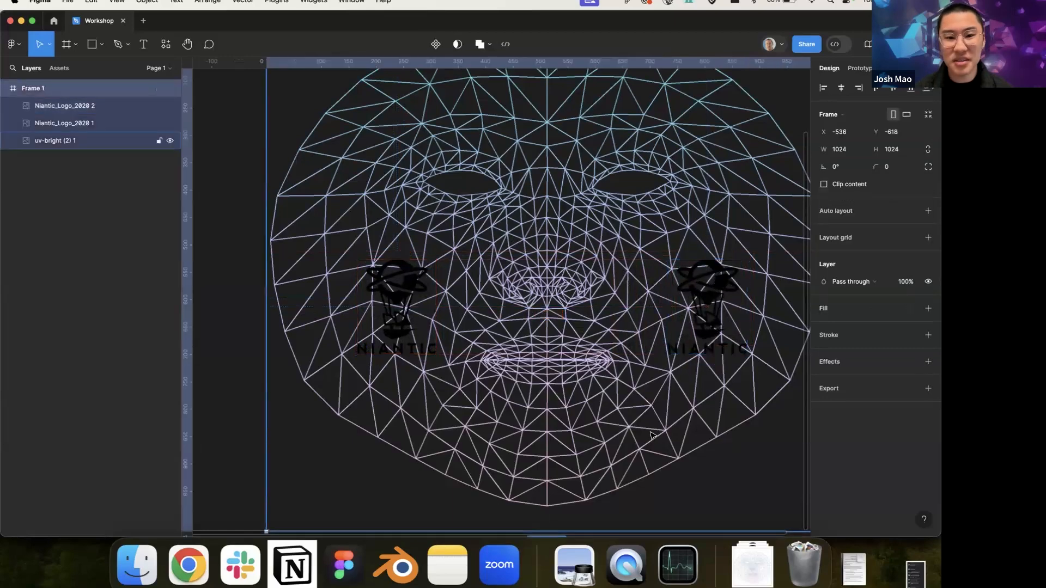
Step: Align the two Niantic logos symmetrically on the cheeks, one at X 710, Y 527 and the other at X 179, Y 527
ctrl+scroll(613, 428, down, 2)
ctrl+scroll(614, 428, down, 2)
drag(672, 335, 652, 335)
click(661, 335)
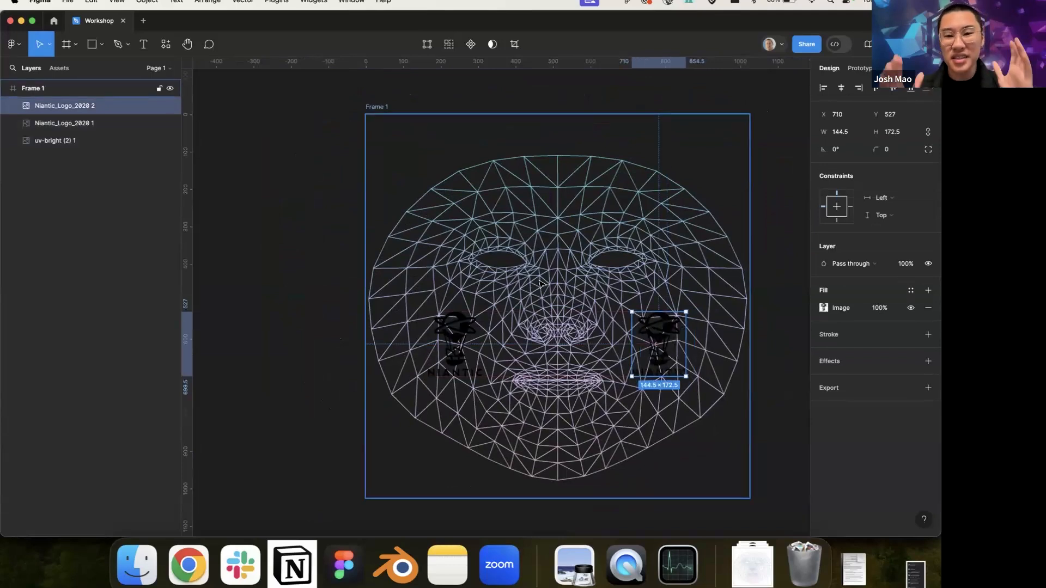
click(458, 348)
drag(457, 349, 460, 339)
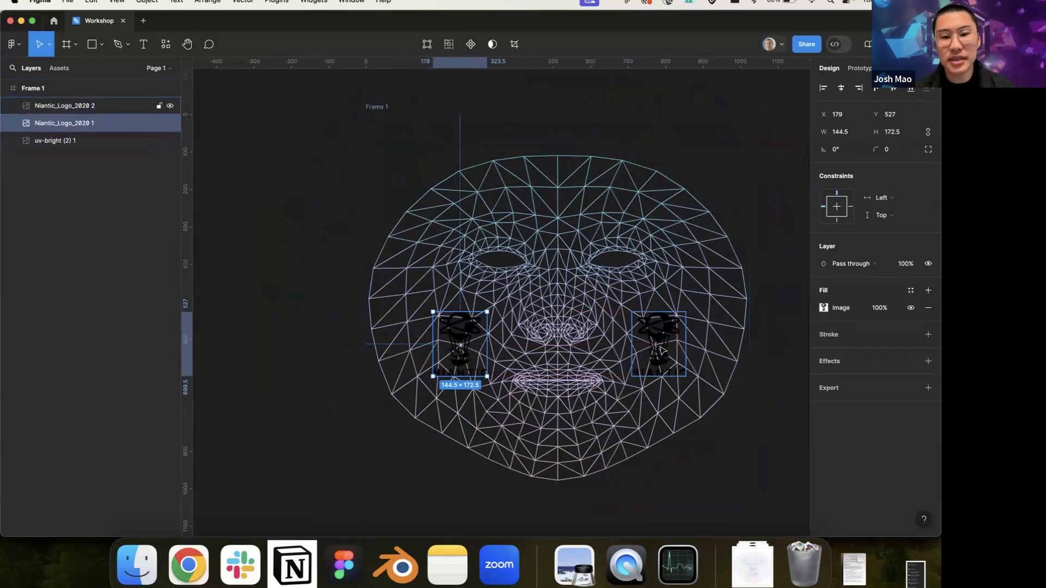
Step: Hide the uv-bright layer and export Frame 1 as a PNG named niantictattoo.png in Downloads
click(107, 142)
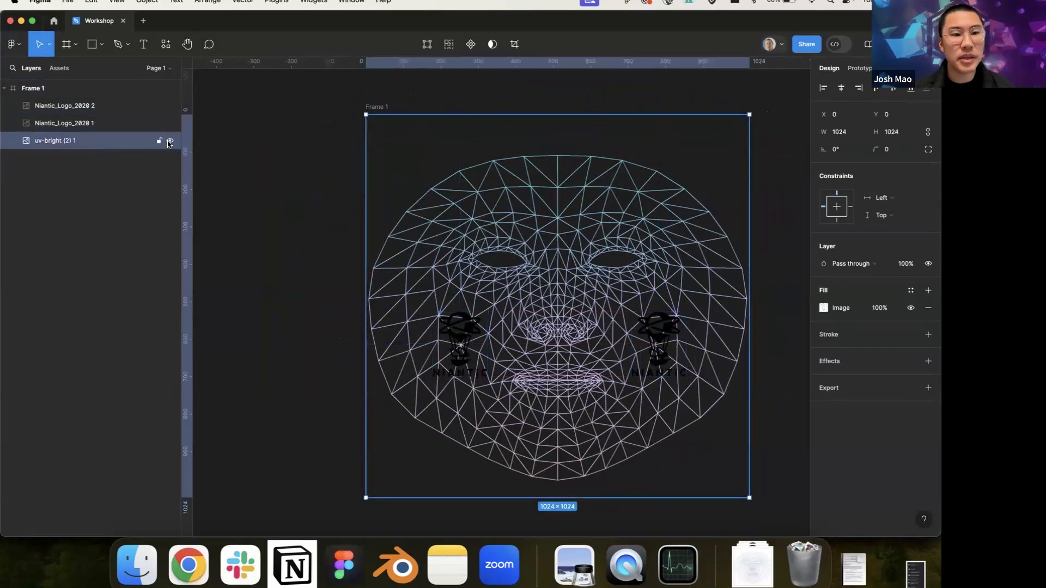
click(171, 141)
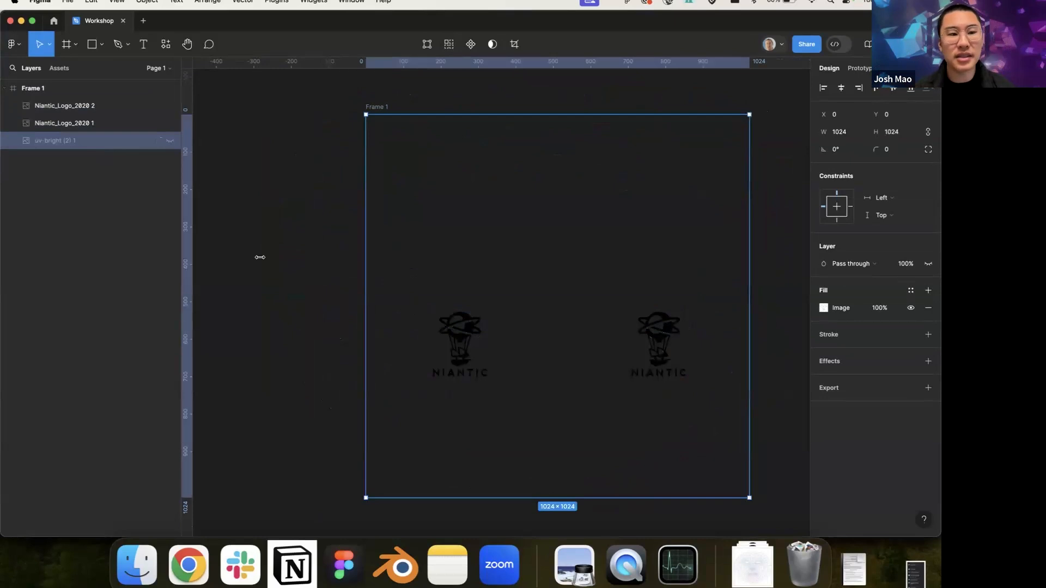
click(375, 107)
click(928, 406)
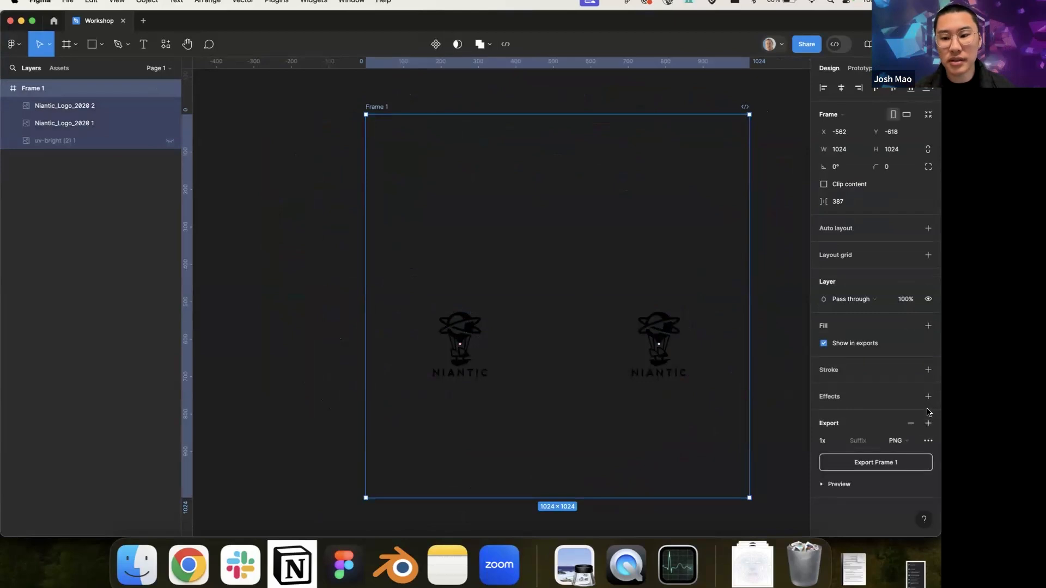
click(880, 462)
text(nianticta)
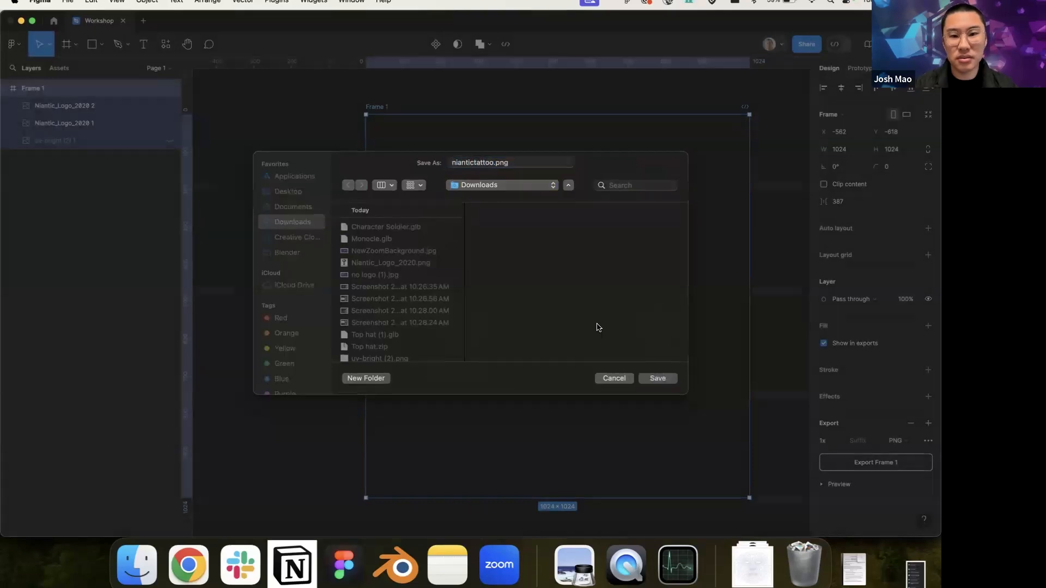
text(ttoo)
key(Return)
Step: Switch to 8th Wall Studio in Chrome, add niantictattoo.png to the Textures asset folder and preview it
click(188, 564)
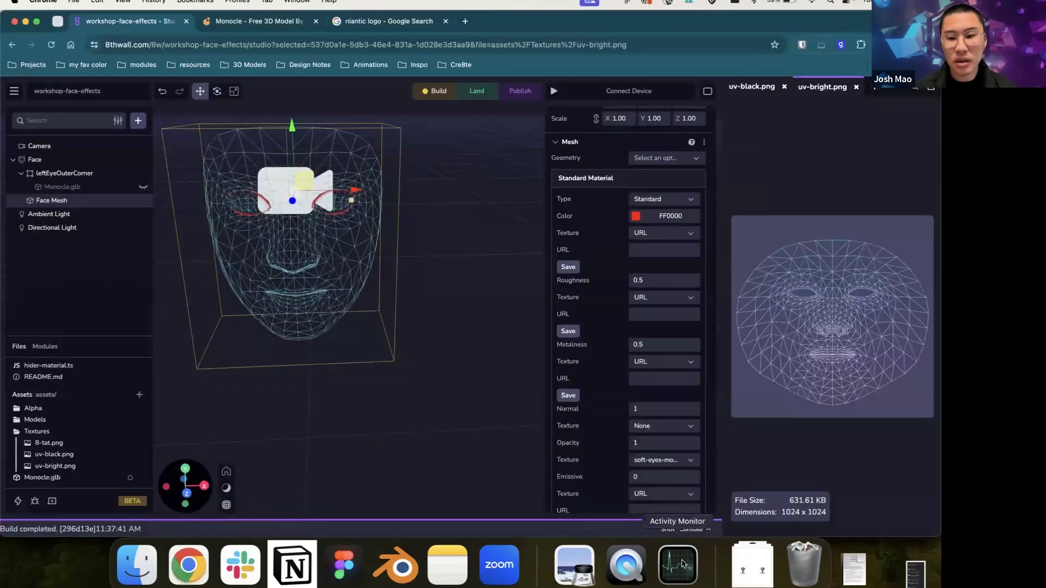
click(752, 565)
drag(755, 503, 87, 430)
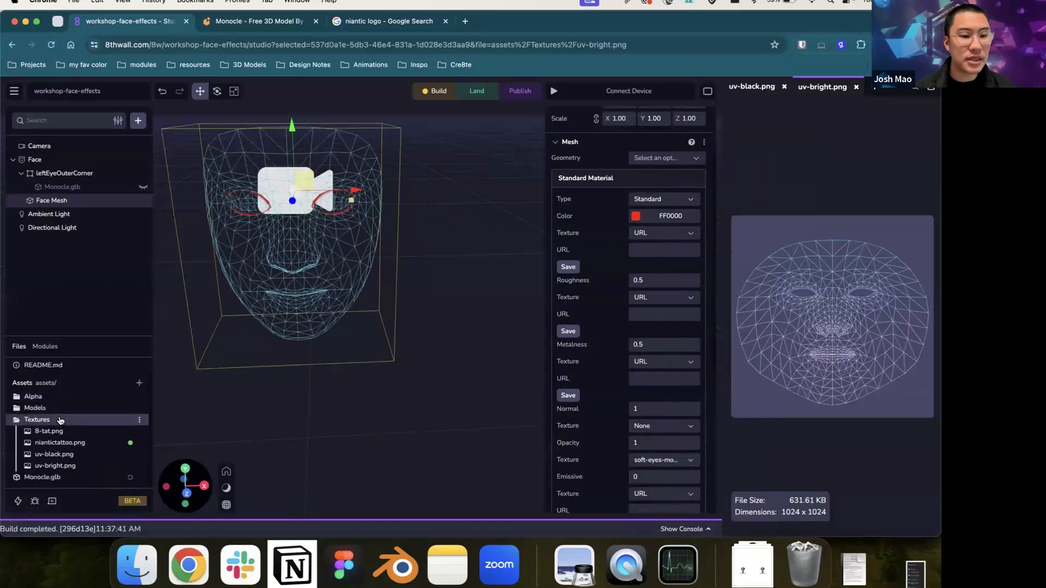
click(92, 444)
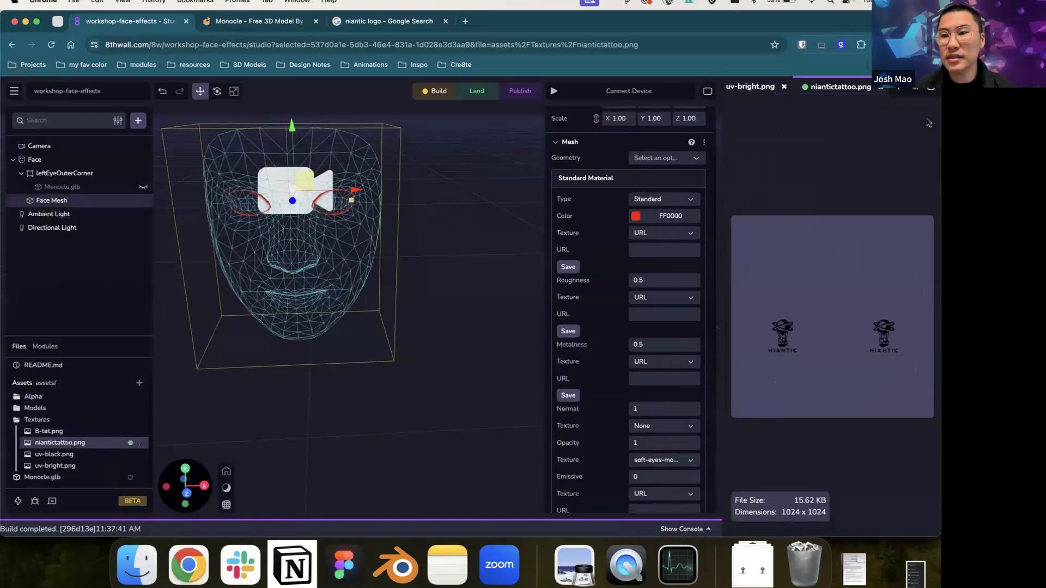
Step: Close the open image previews and set the Face Mesh material's color texture to niantictattoo.png
click(881, 91)
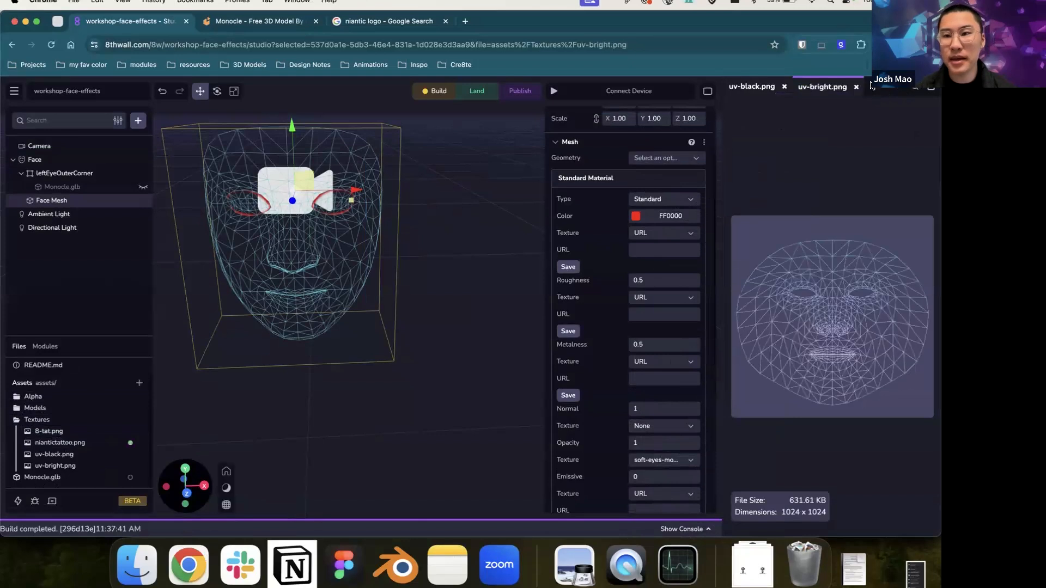
click(856, 88)
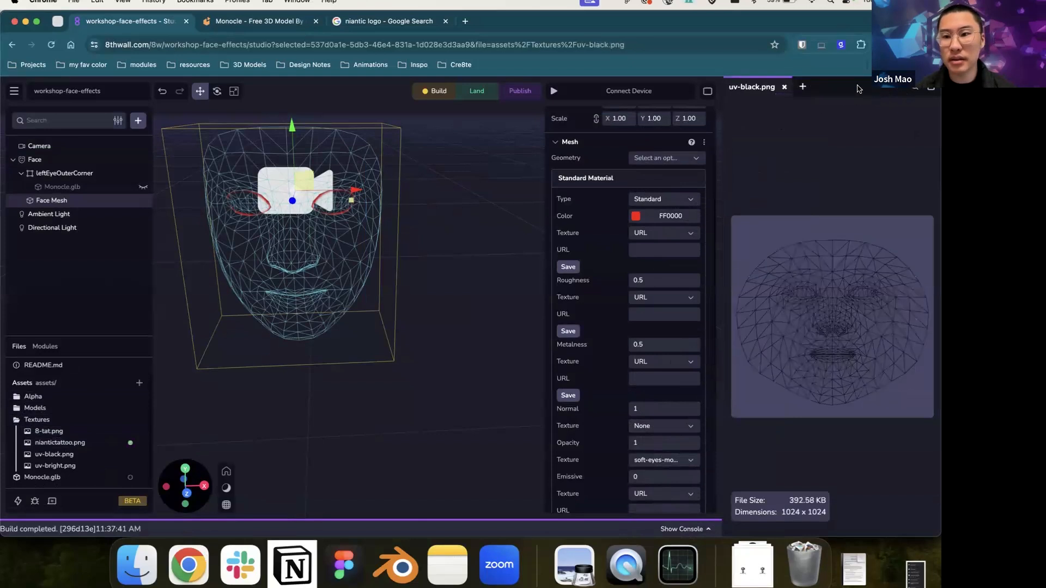
click(784, 88)
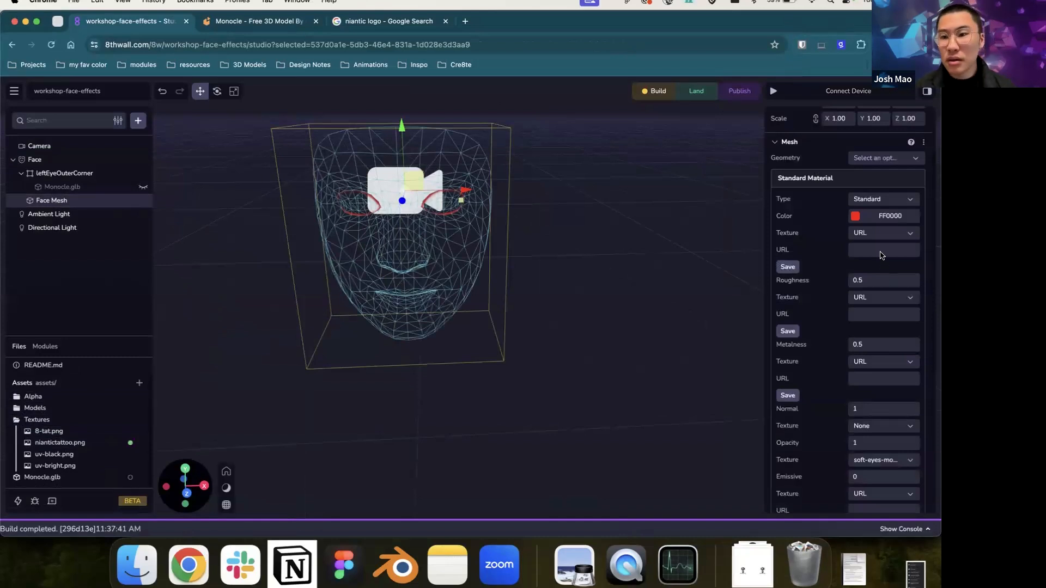
click(879, 234)
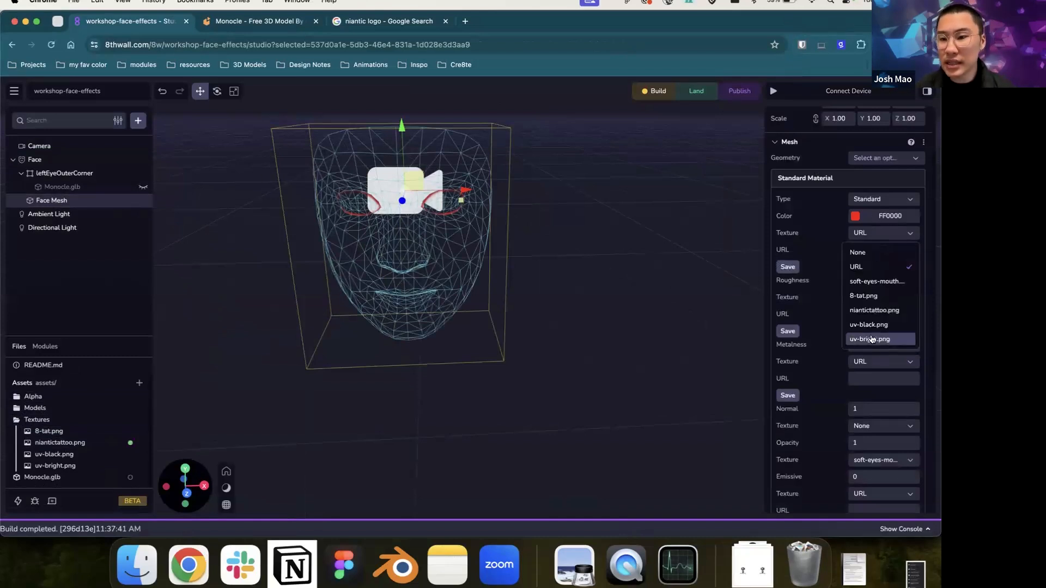
click(875, 311)
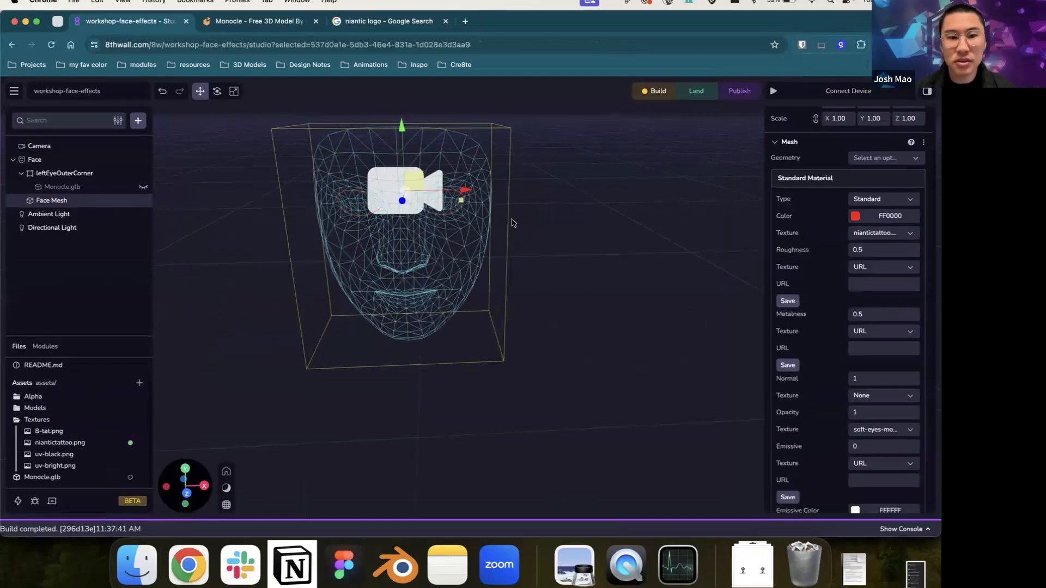
Step: Set the Face Mesh material color to white (FFFFFF) and reselect the Face Mesh
drag(520, 280, 502, 261)
click(854, 216)
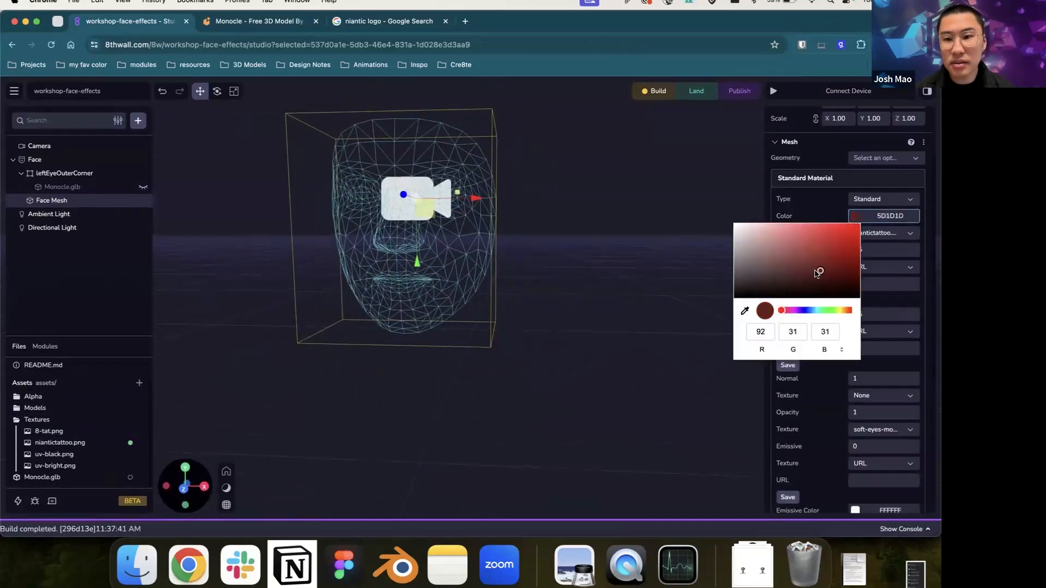
click(626, 158)
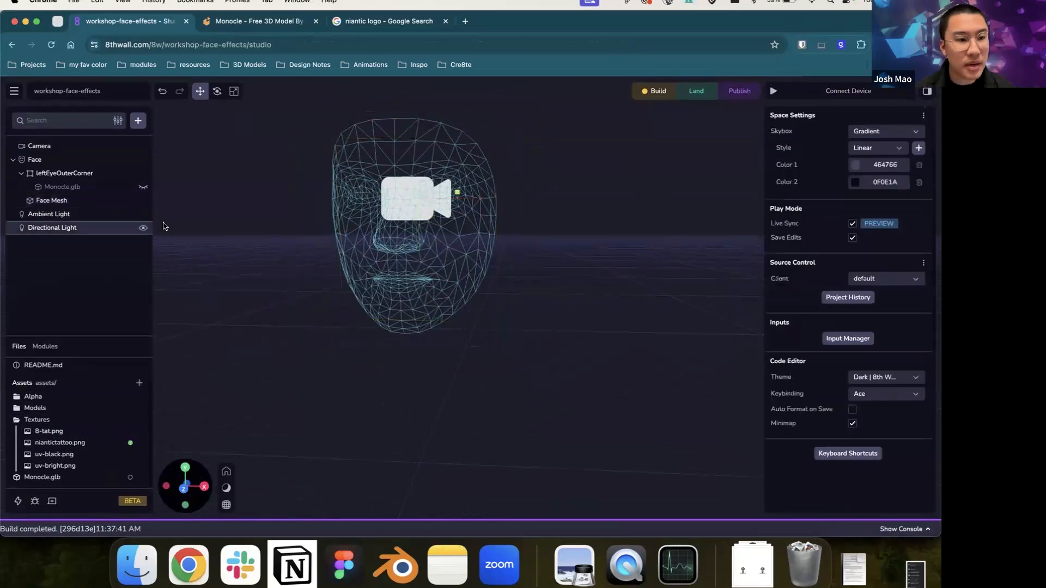
click(143, 200)
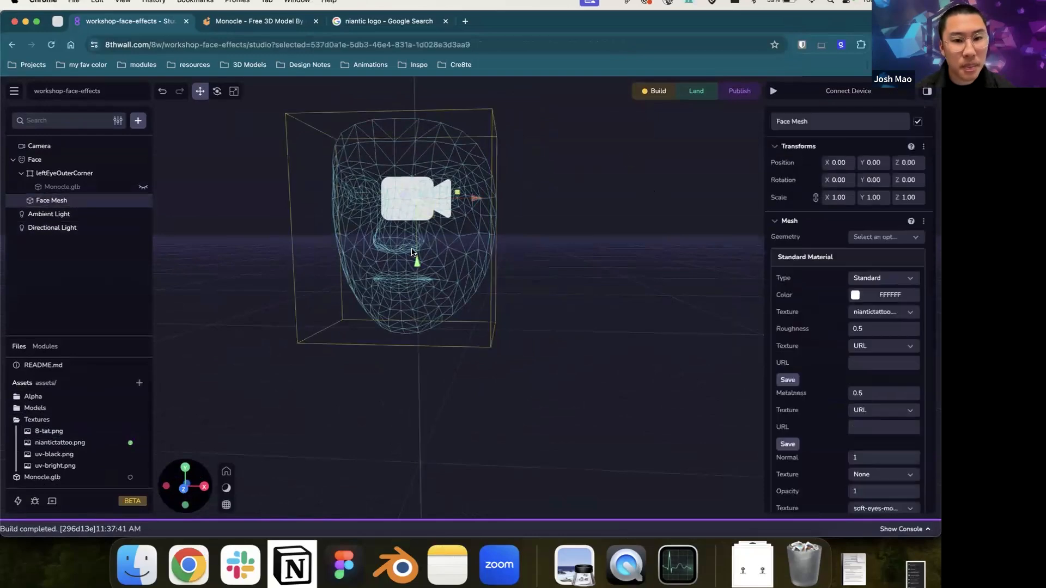
Step: Build the project, play the face effect in the simulator to check the cheek tattoos, and close the simulator
click(657, 94)
drag(518, 332, 469, 325)
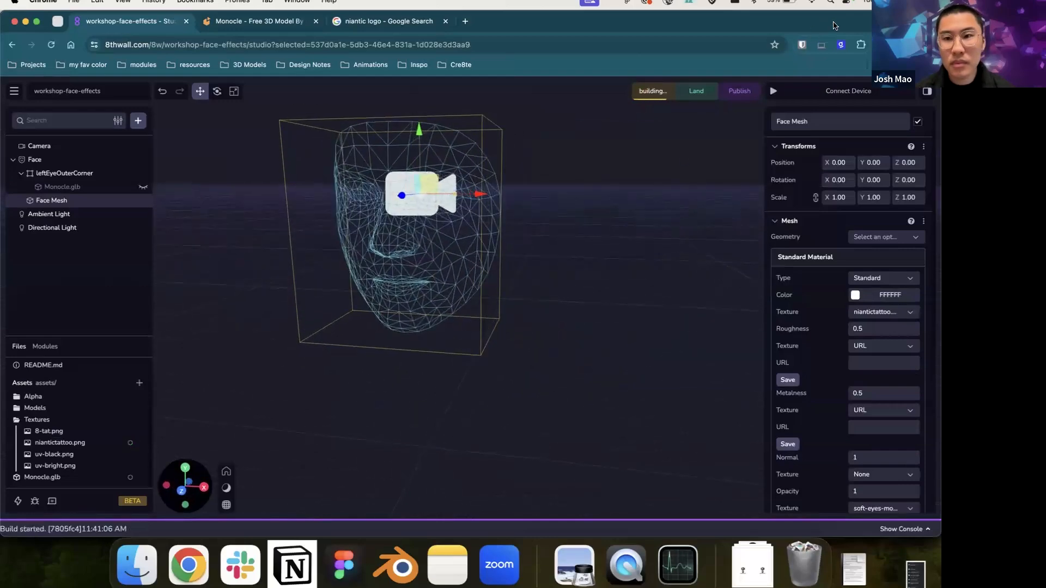
click(773, 92)
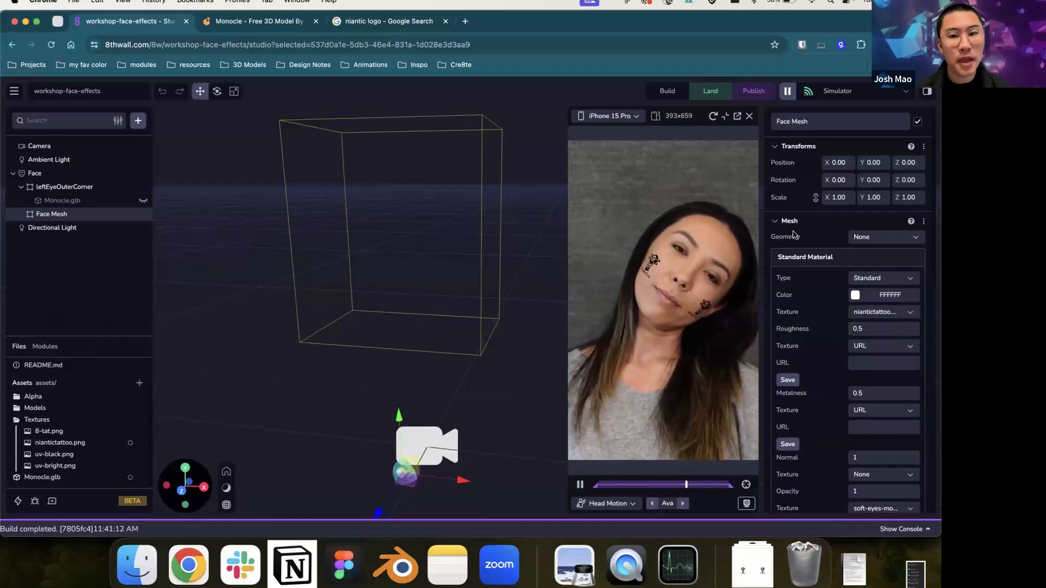
click(749, 116)
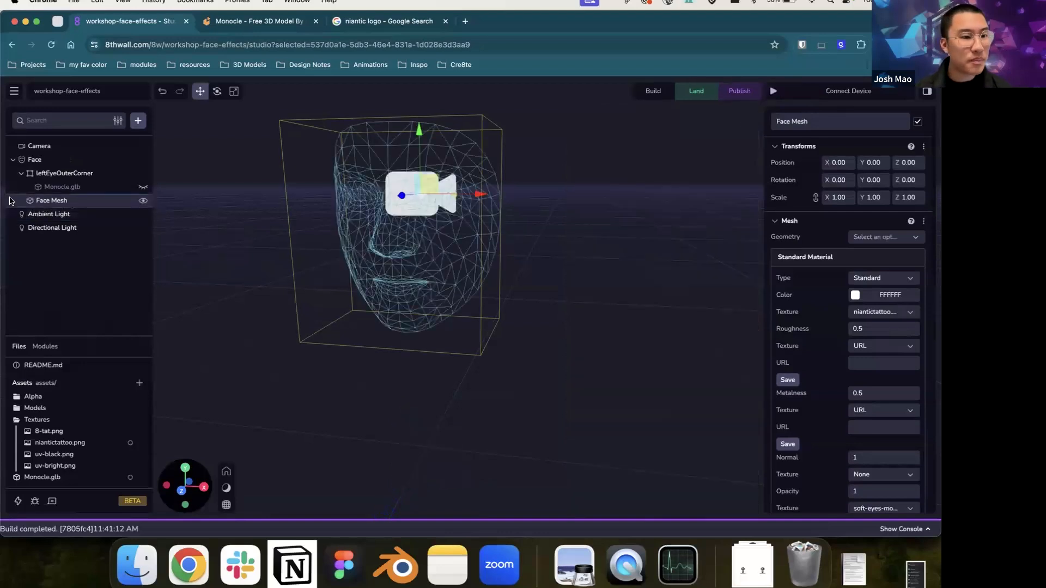
click(65, 187)
click(87, 173)
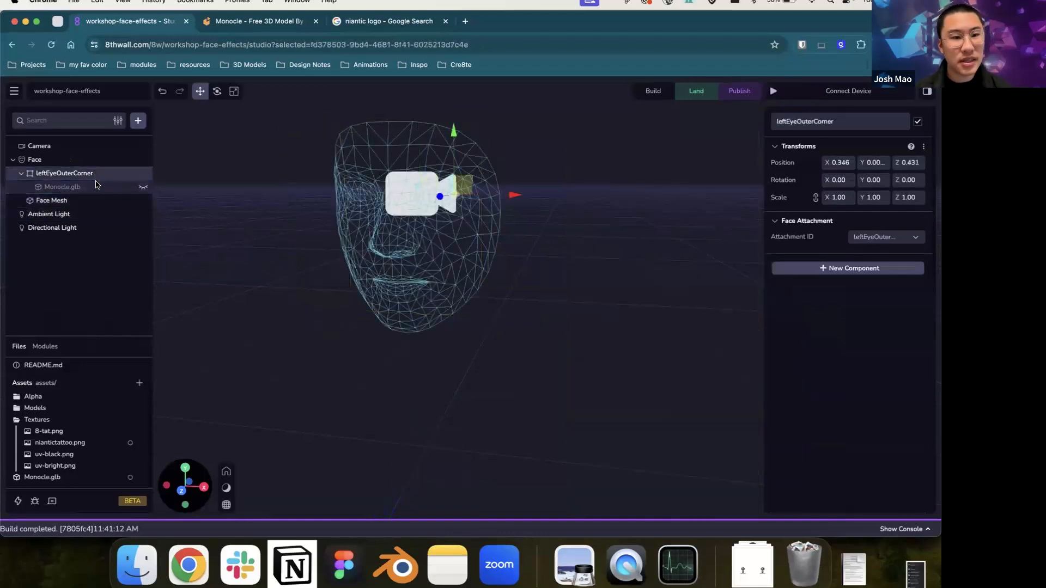
click(97, 186)
click(101, 179)
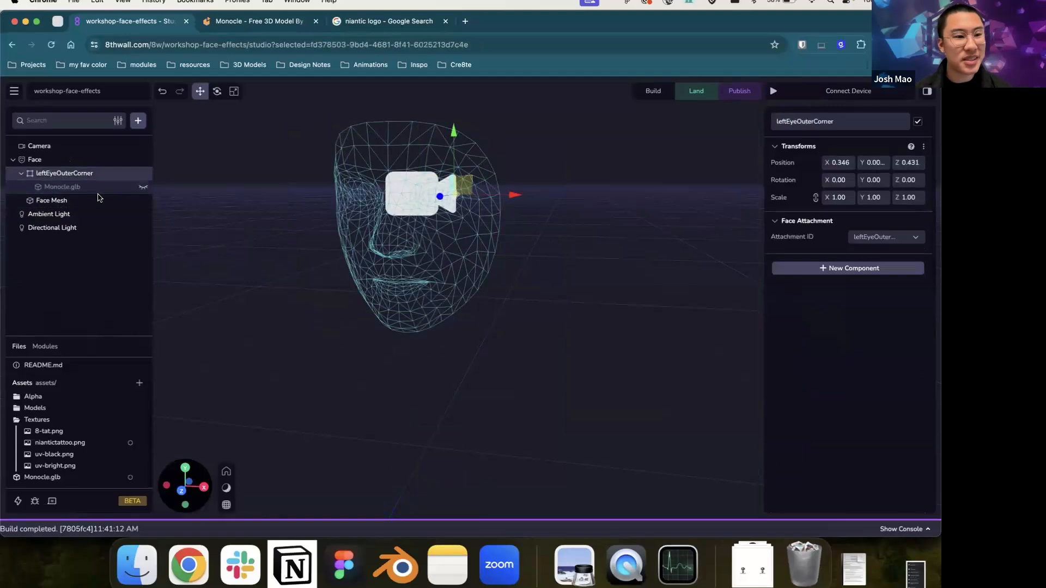
click(97, 202)
drag(413, 341, 543, 258)
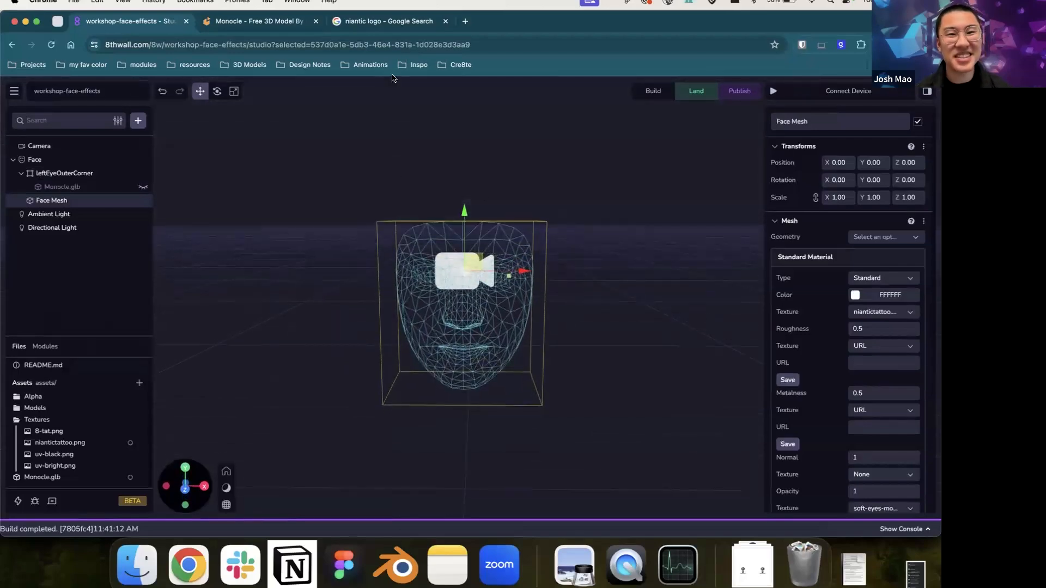
Step: Switch to the Poly Pizza page and search its models for "hat"
click(267, 21)
click(348, 97)
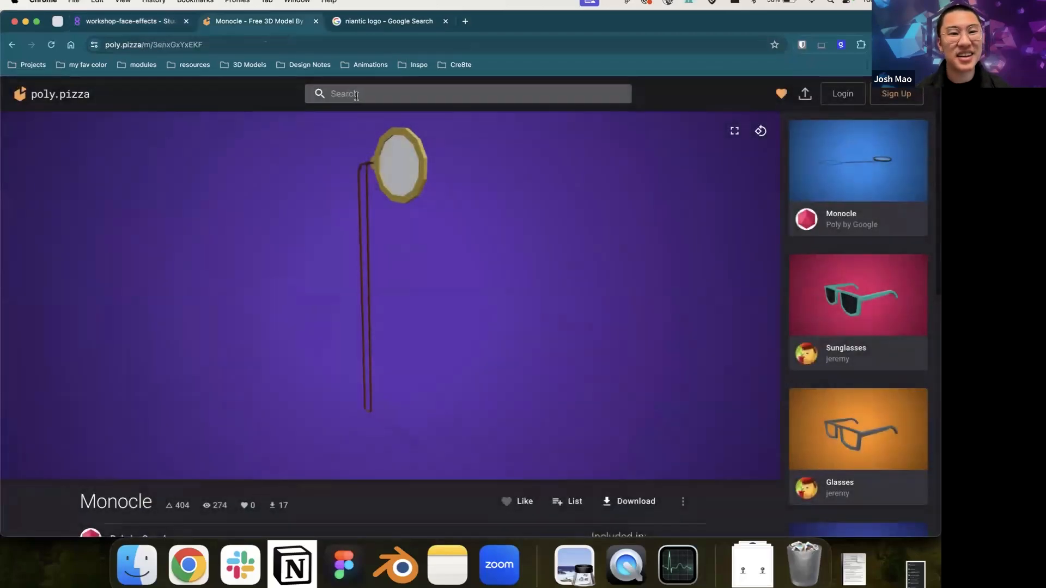
text(hat)
key(Return)
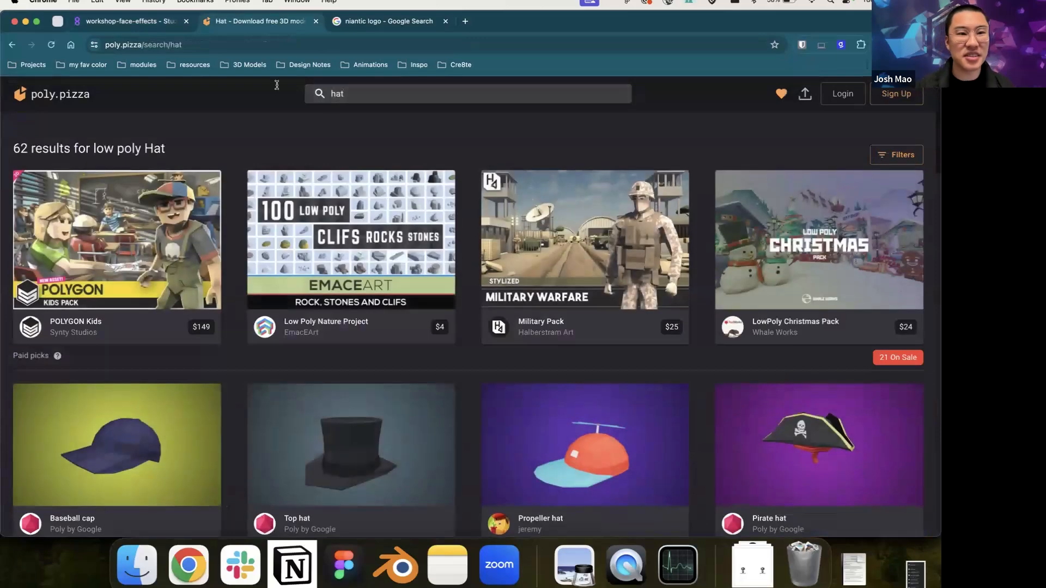
Step: Return to the studio project and delete the Face Mesh object from the scene hierarchy
click(157, 21)
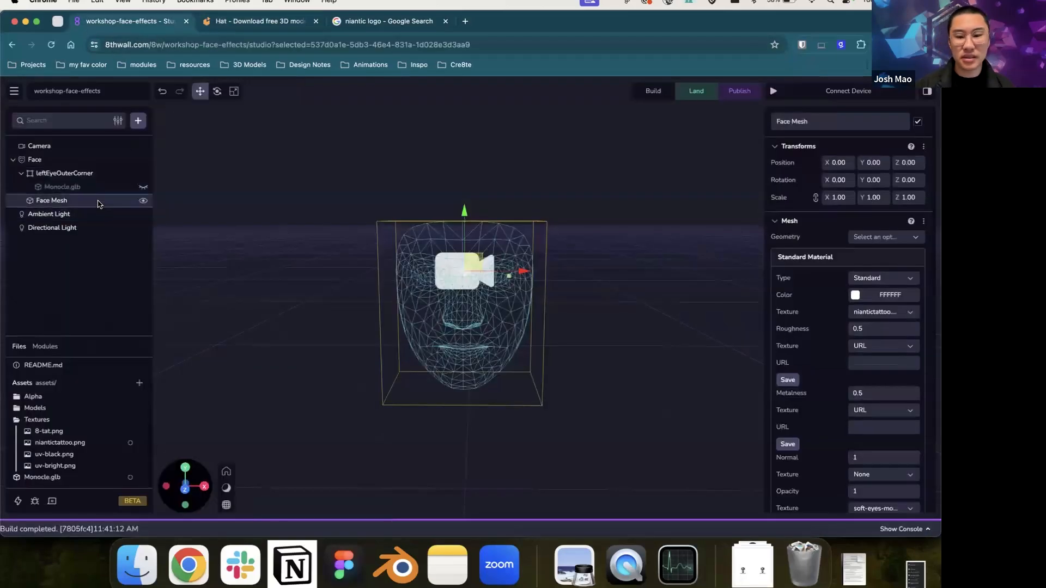
key(Delete)
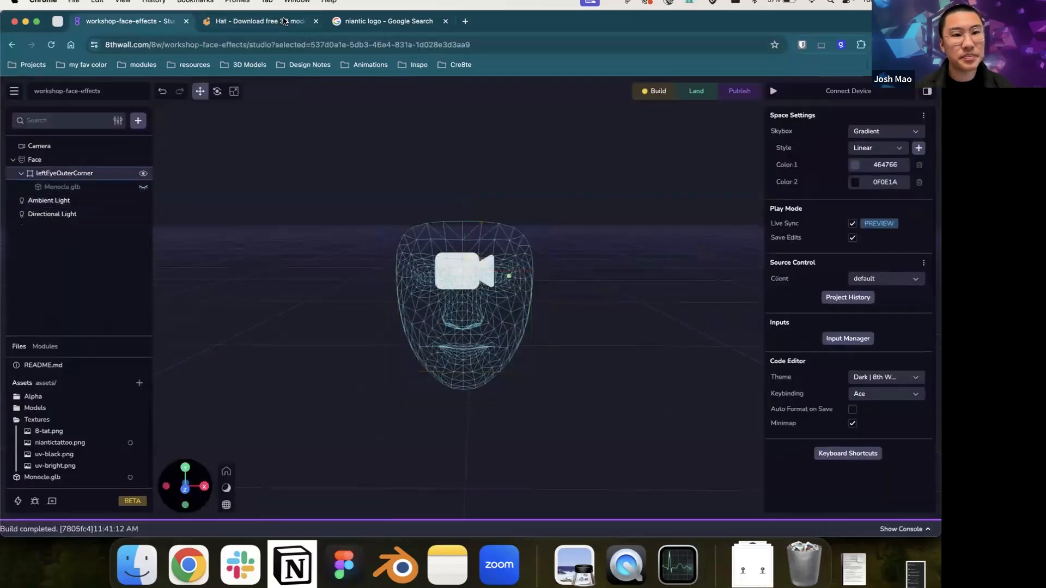
Step: Browse the Poly Pizza hat results, open the Frog Hat model, inspect it from other angles and download it as GLB
click(283, 21)
scroll(403, 309, down, 8)
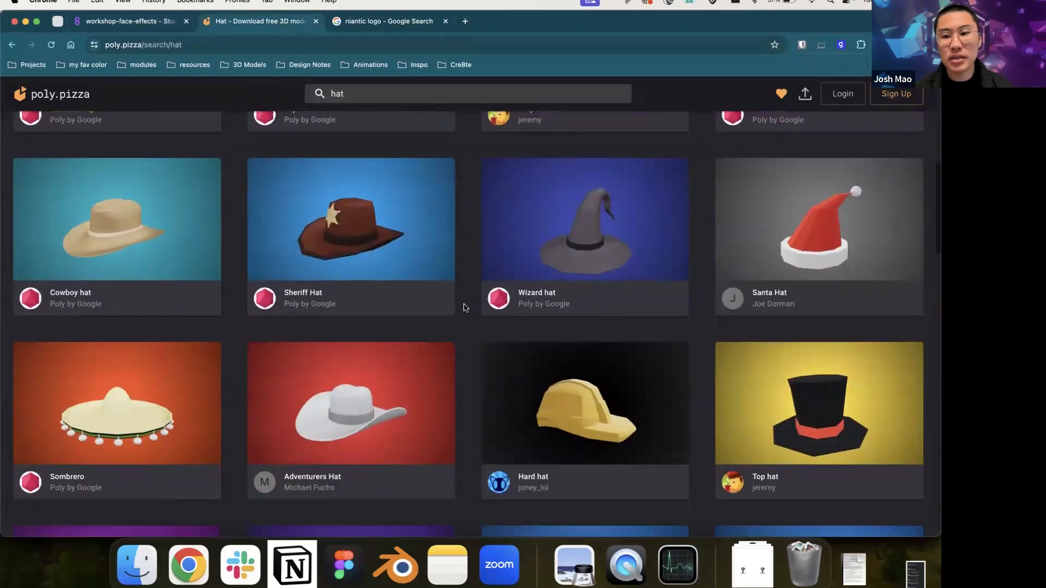
scroll(463, 308, down, 5)
scroll(496, 303, down, 4)
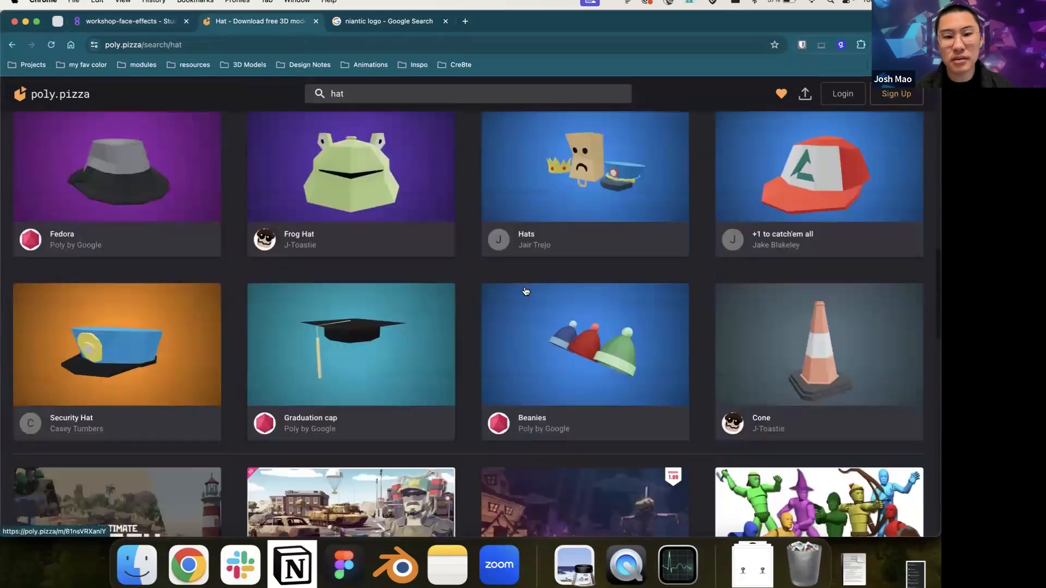
scroll(526, 292, down, 1)
click(406, 196)
drag(511, 348, 299, 313)
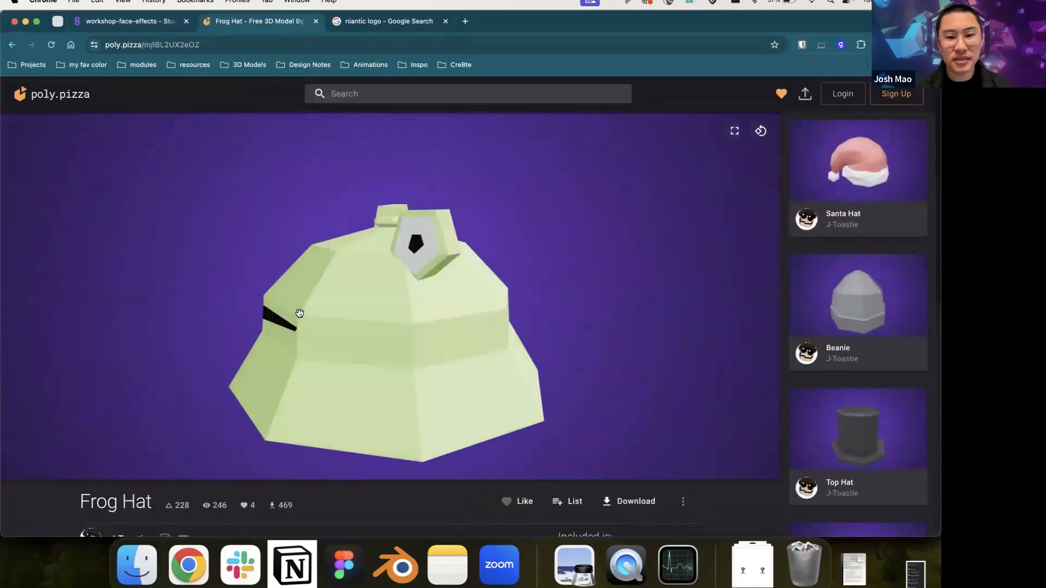
click(632, 501)
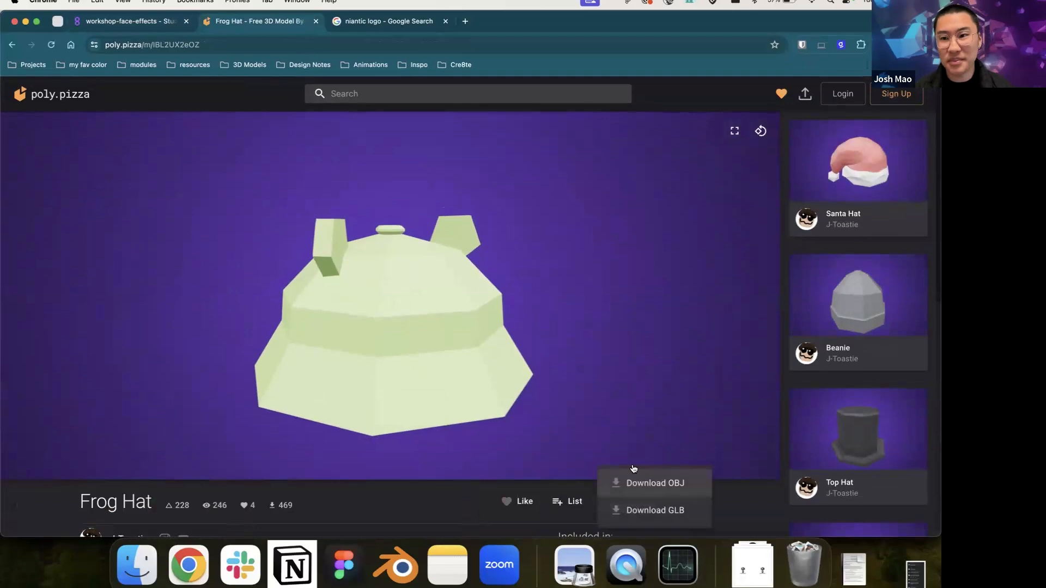
click(634, 510)
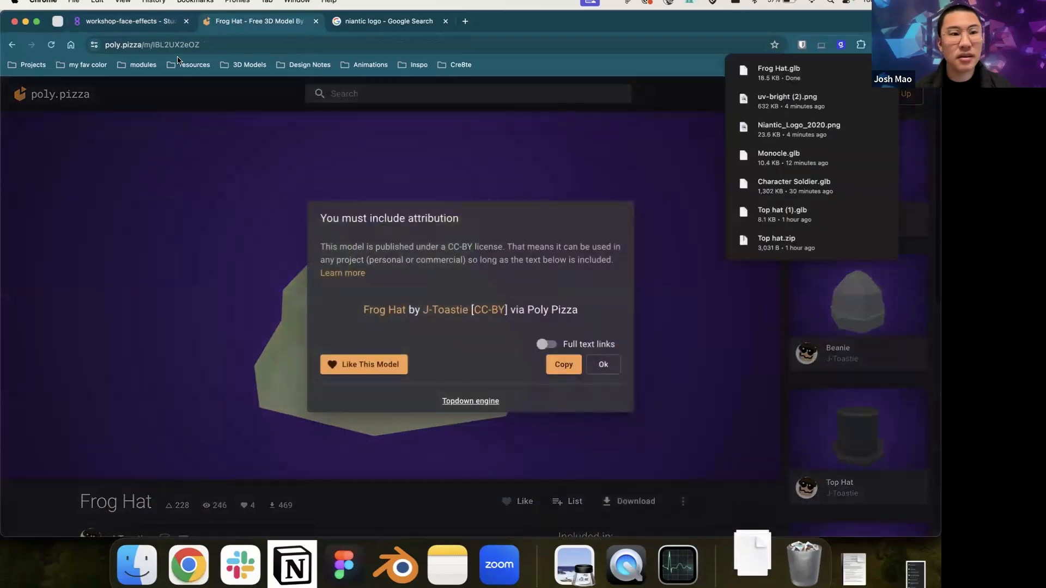
Step: Return to the studio project and import the downloaded Frog Hat GLB into its assets
click(131, 22)
click(753, 564)
drag(754, 521, 98, 381)
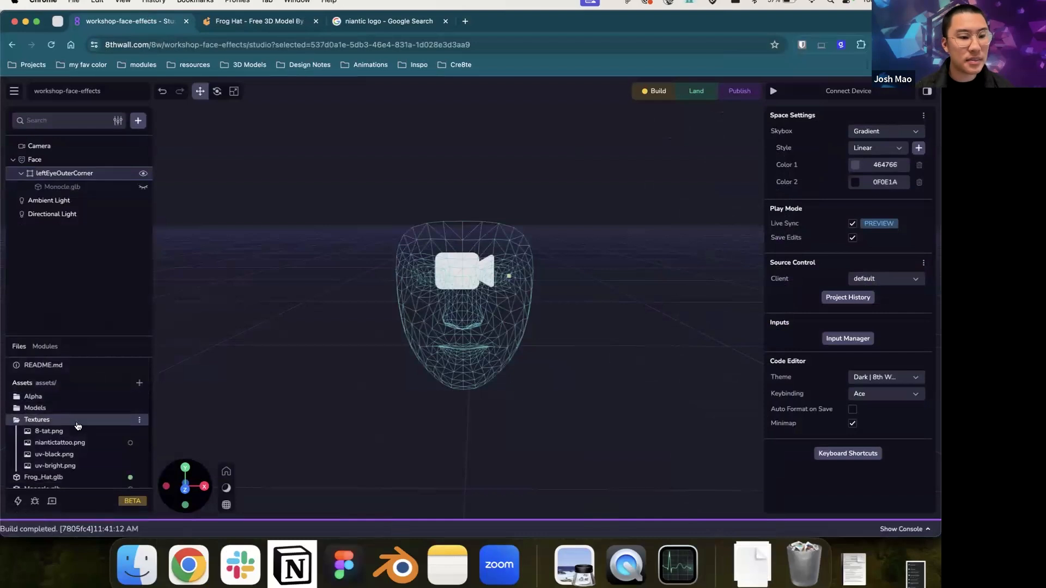
Step: Add the Frog_Hat.glb asset to the scene and raise it to about Y 2.43, above the face mesh
scroll(78, 425, down, 1)
drag(48, 467, 364, 229)
drag(477, 424, 469, 153)
scroll(482, 266, down, 5)
scroll(485, 206, up, 5)
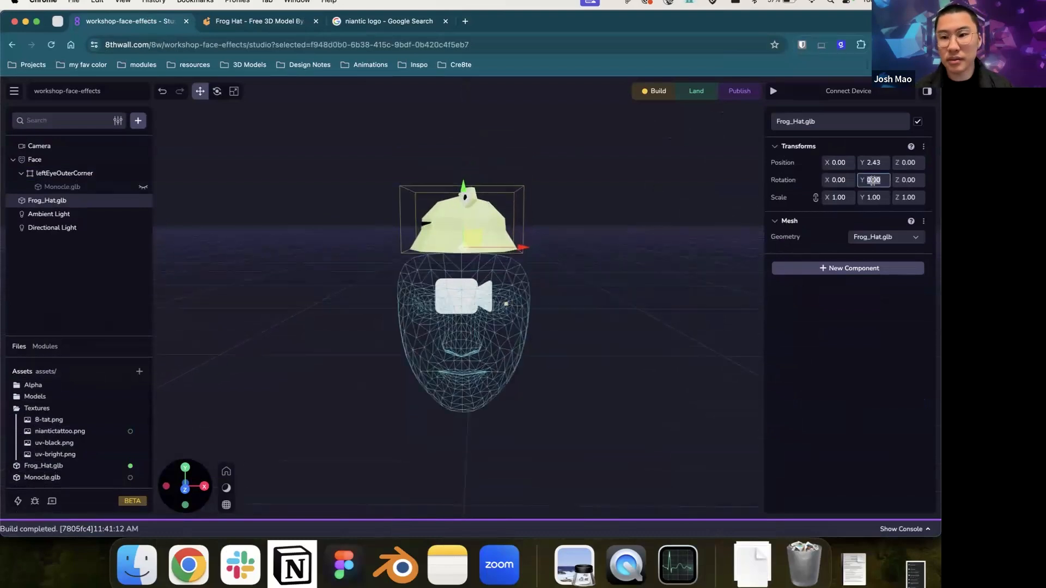
Step: Set the frog hat's Y rotation to 90 and scale it uniformly to about 1.56
click(703, 158)
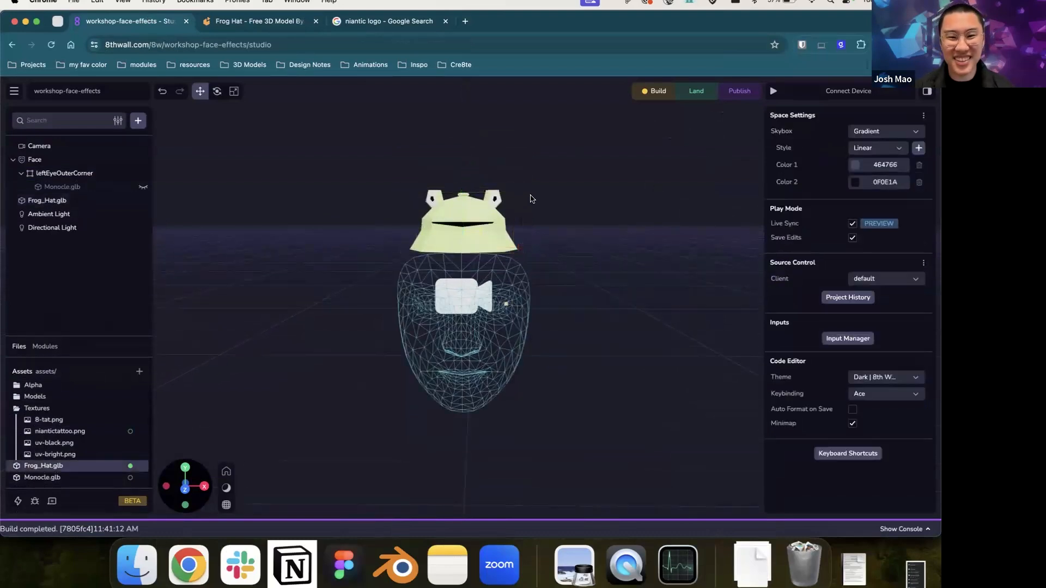
click(468, 265)
click(444, 219)
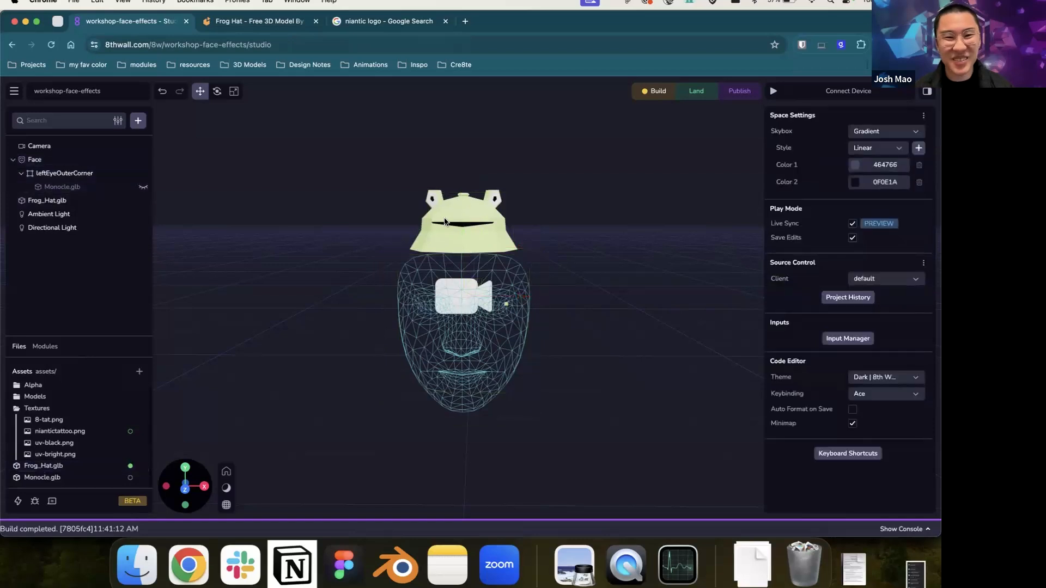
click(81, 201)
key(e)
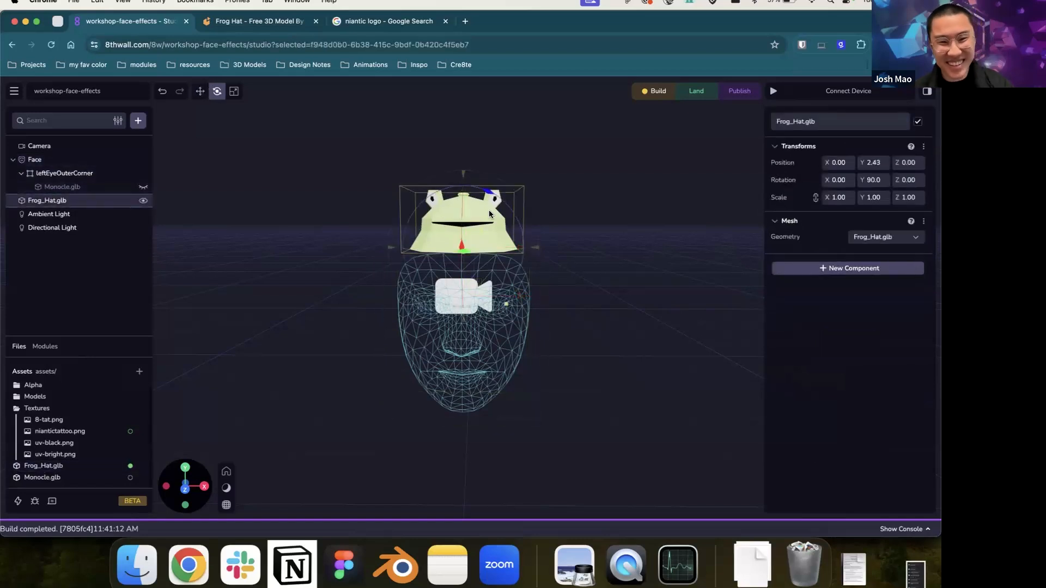
drag(530, 248, 376, 271)
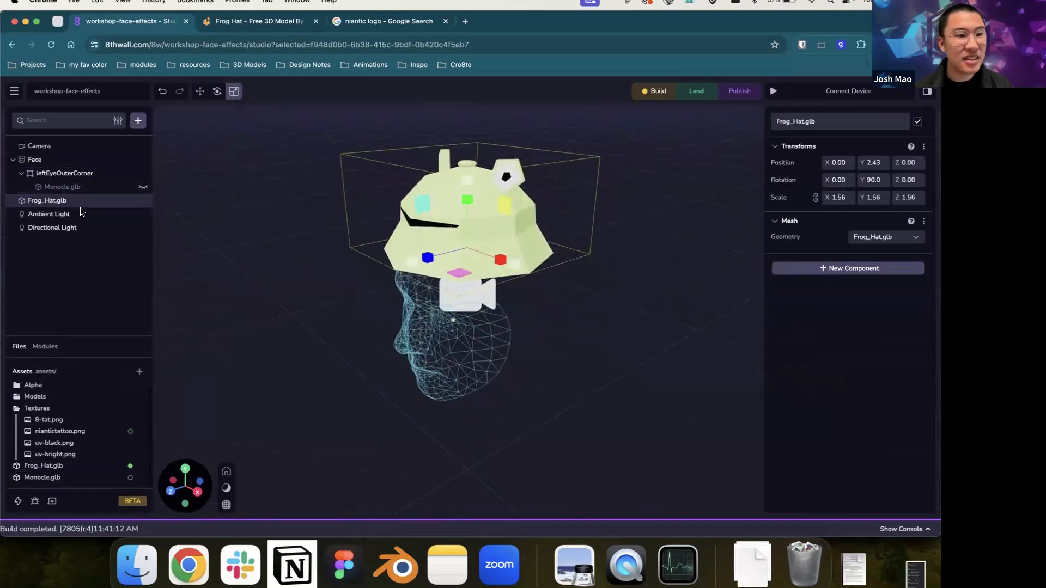
Step: Make Frog_Hat.glb a direct child of the Face object and collapse the leftEyeOuterCorner group
drag(50, 201, 51, 172)
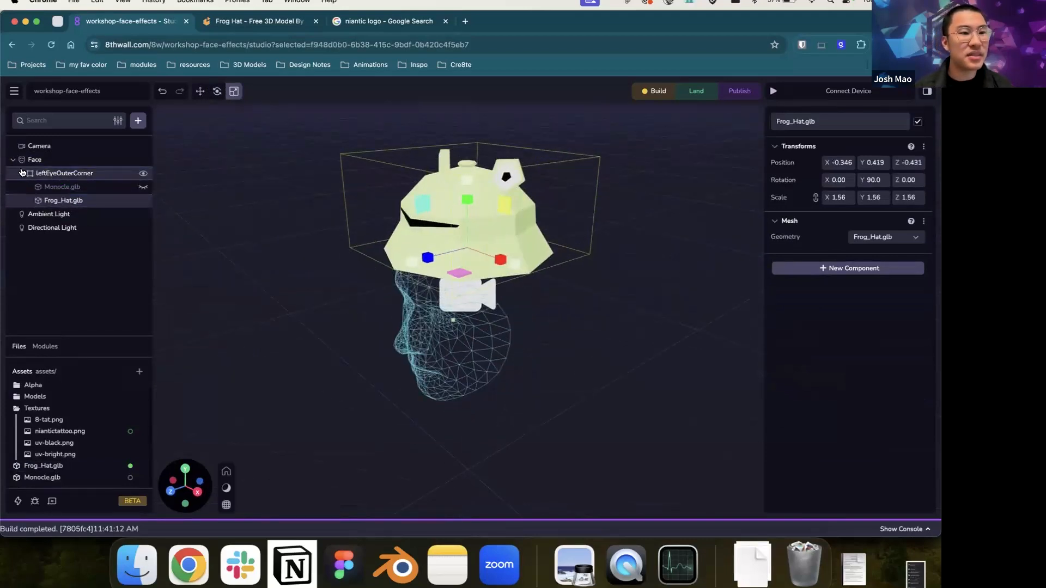
click(22, 173)
click(21, 173)
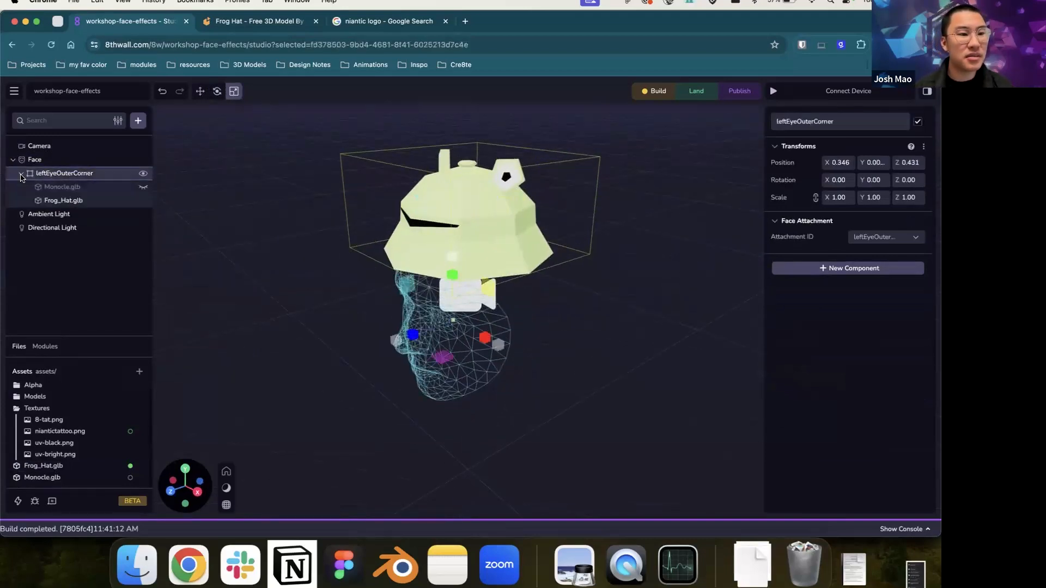
mouse_move(35, 172)
mouse_down()
mouse_move(46, 154)
mouse_move(49, 164)
mouse_up()
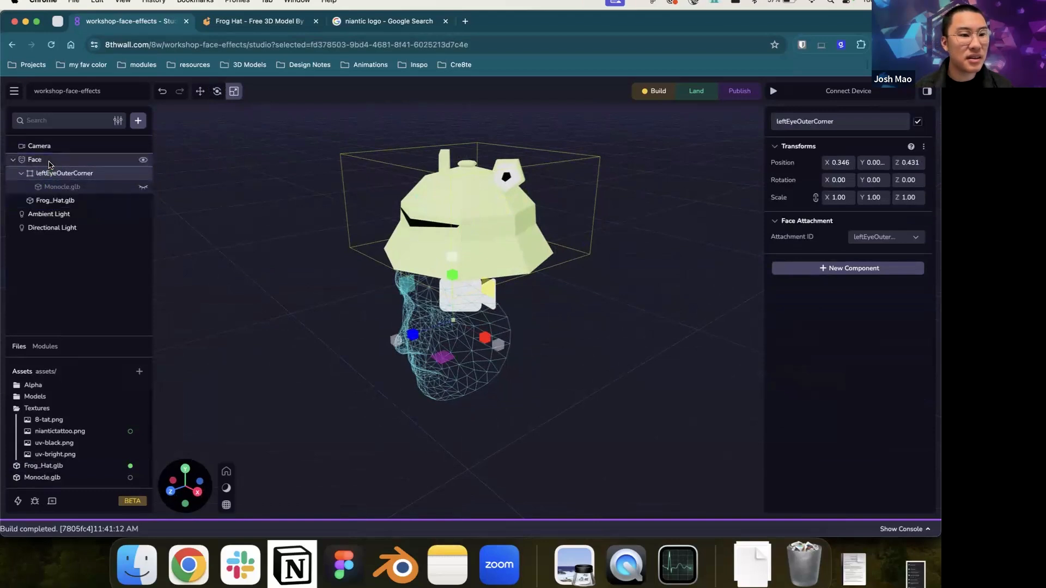
click(21, 174)
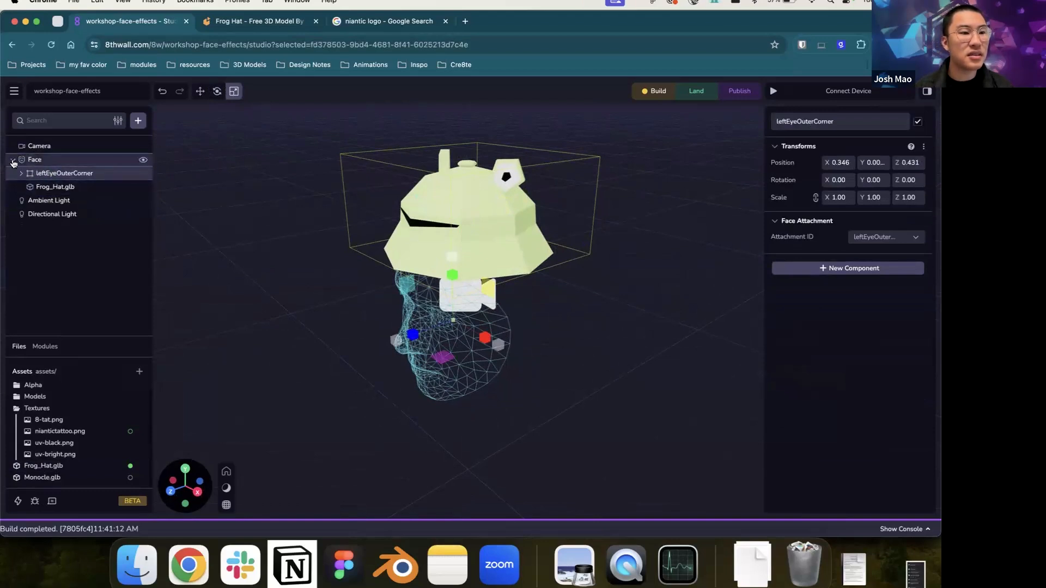
click(14, 163)
click(14, 162)
Step: Move the frog hat down and forward to about Y 0.289 and Z 0.142 so it sits on the head
drag(567, 308, 495, 224)
click(492, 214)
key(w)
mouse_move(469, 201)
mouse_down()
mouse_move(436, 271)
mouse_move(398, 261)
mouse_move(451, 202)
mouse_up()
drag(487, 353, 572, 342)
click(610, 225)
drag(589, 196, 567, 149)
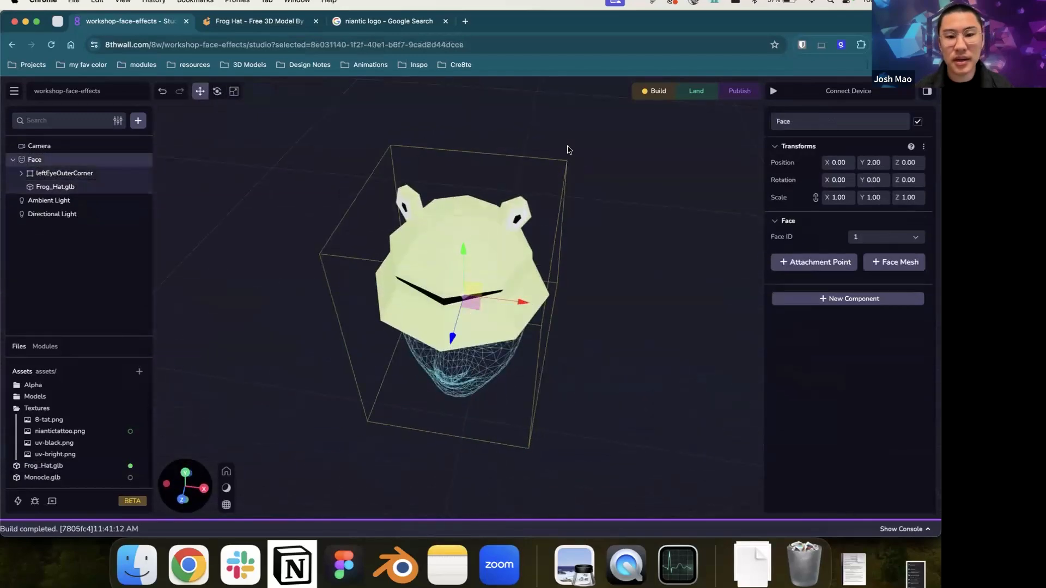
click(567, 151)
drag(561, 269, 567, 225)
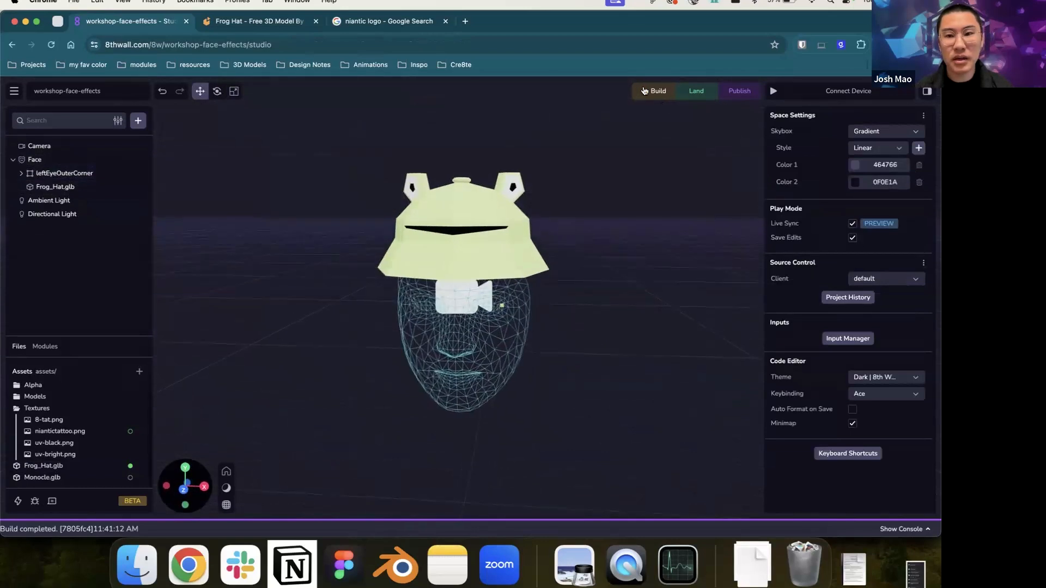
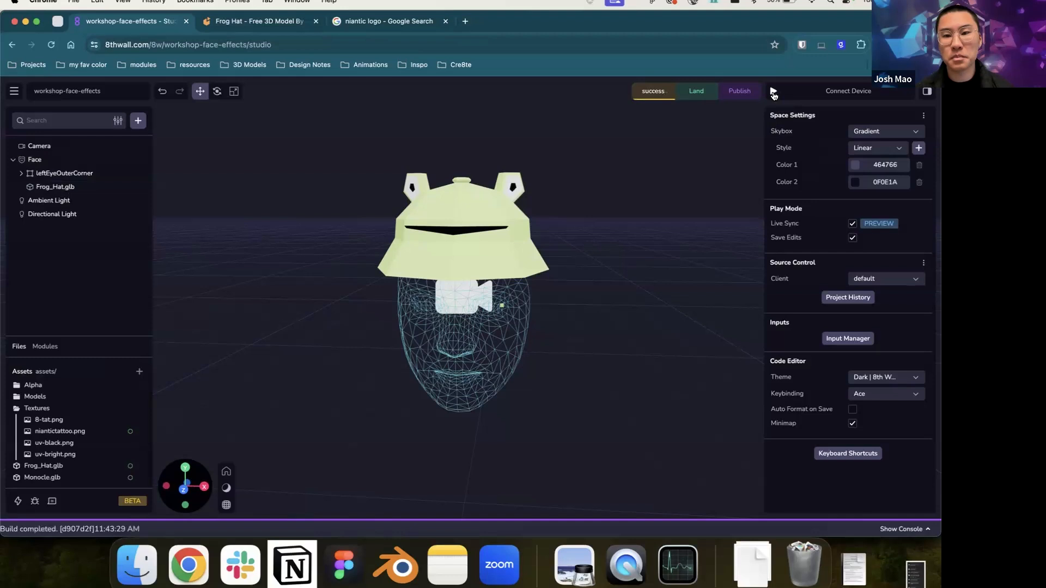
Step: Build the project, play it in the simulator to check the frog hat during head motion, and close the simulator
click(773, 92)
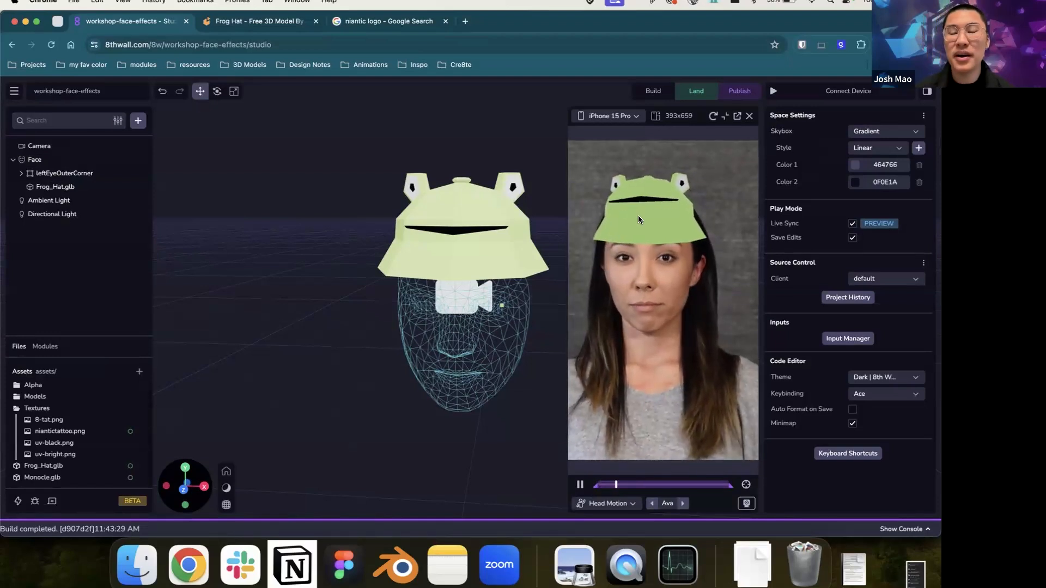
drag(484, 447, 412, 275)
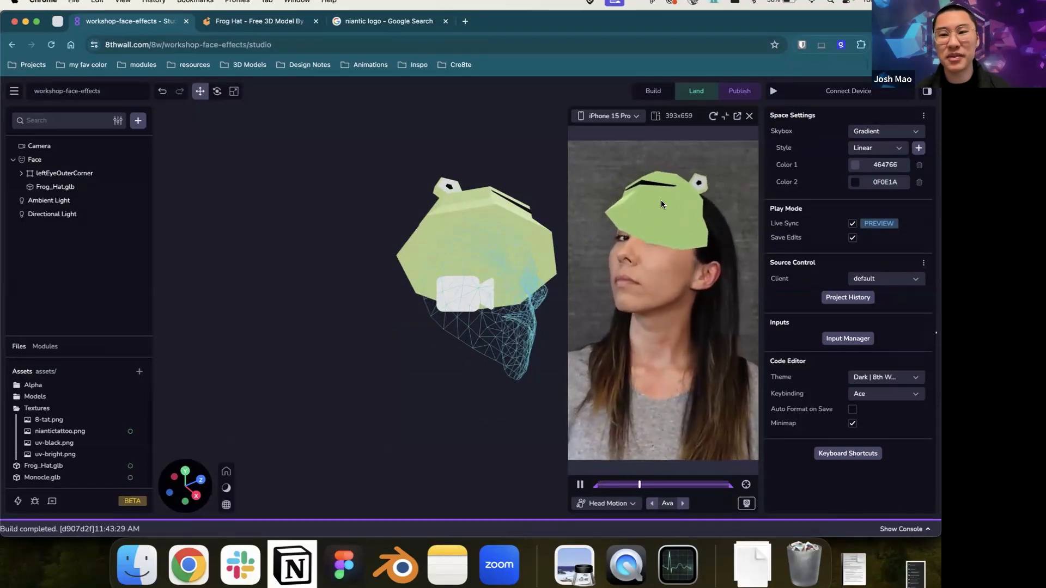
click(749, 116)
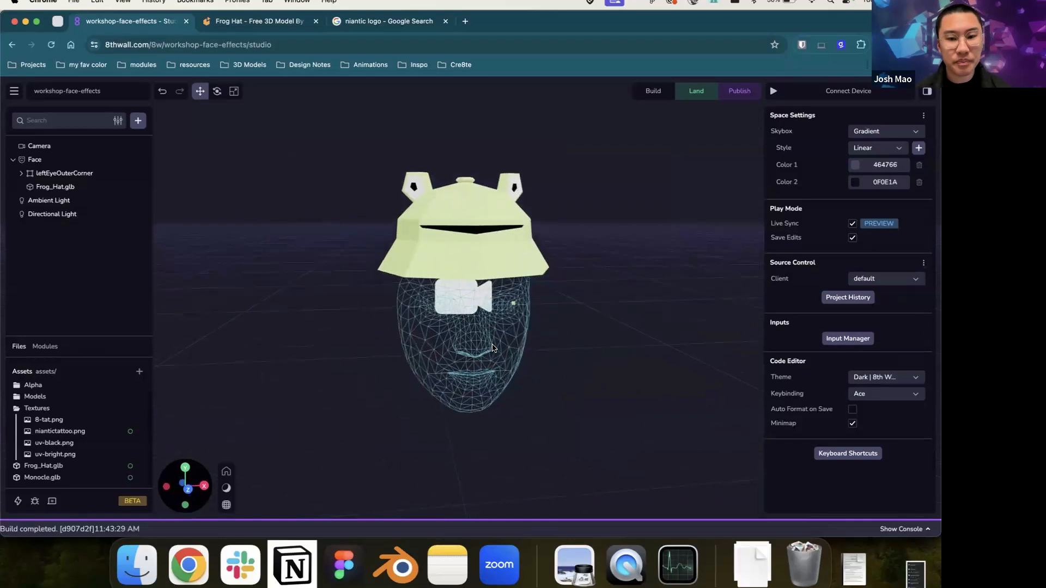
Step: Add head-occluder.glb from the Models assets folder to the scene and make it a child of the Face object
click(68, 407)
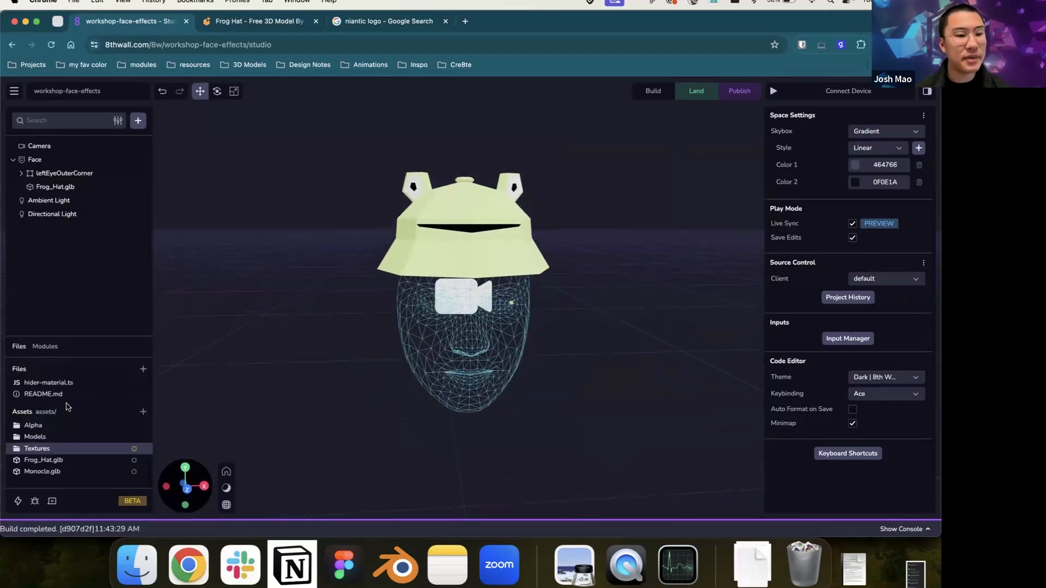
click(64, 437)
scroll(70, 433, down, 1)
drag(73, 431, 313, 305)
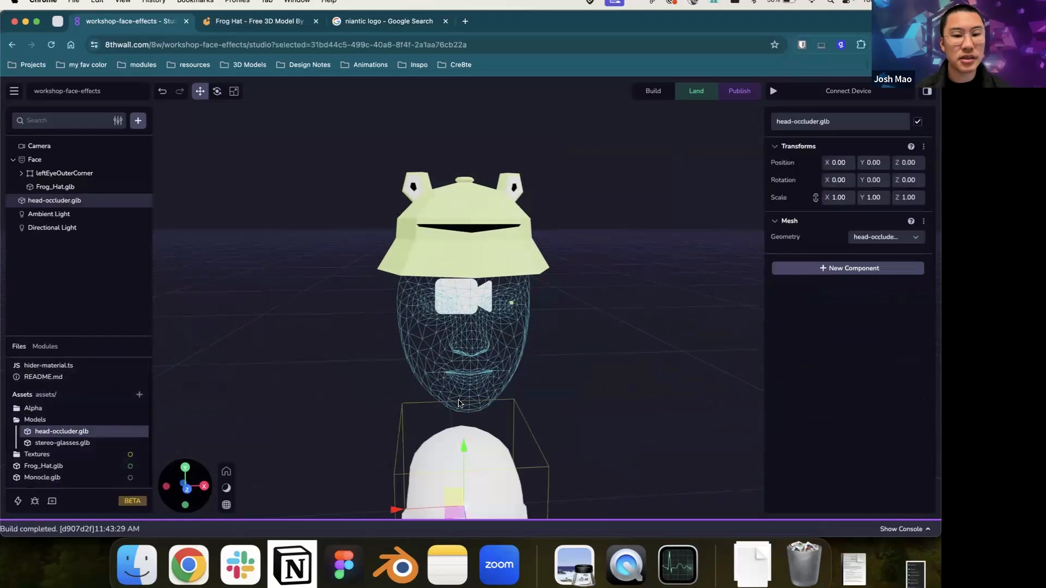
drag(66, 200, 72, 163)
Step: Set the head occluder's Y position to 0 and its Y rotation to -180 so it aligns with the face
drag(570, 447, 505, 451)
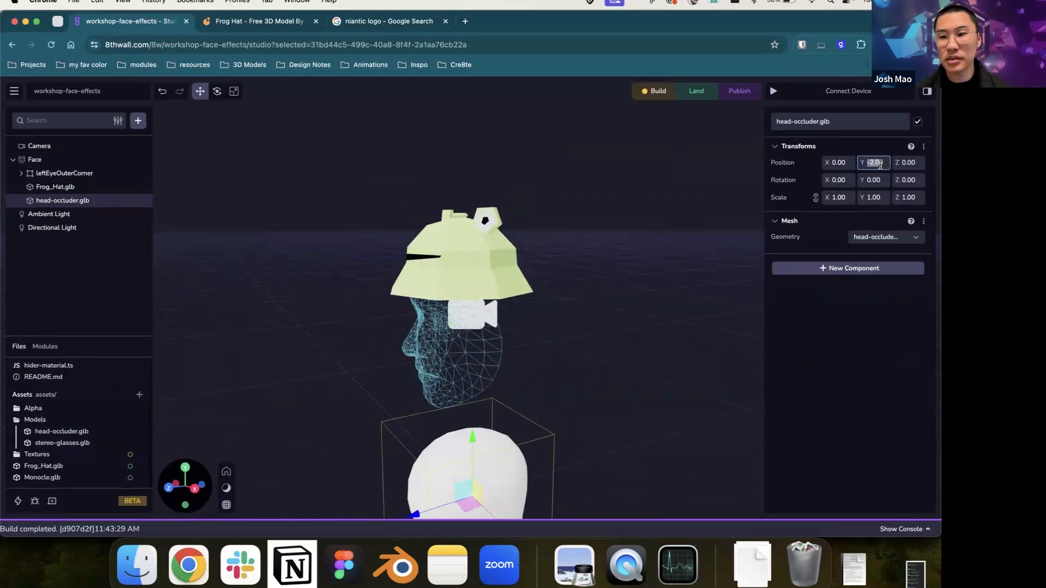
text(0)
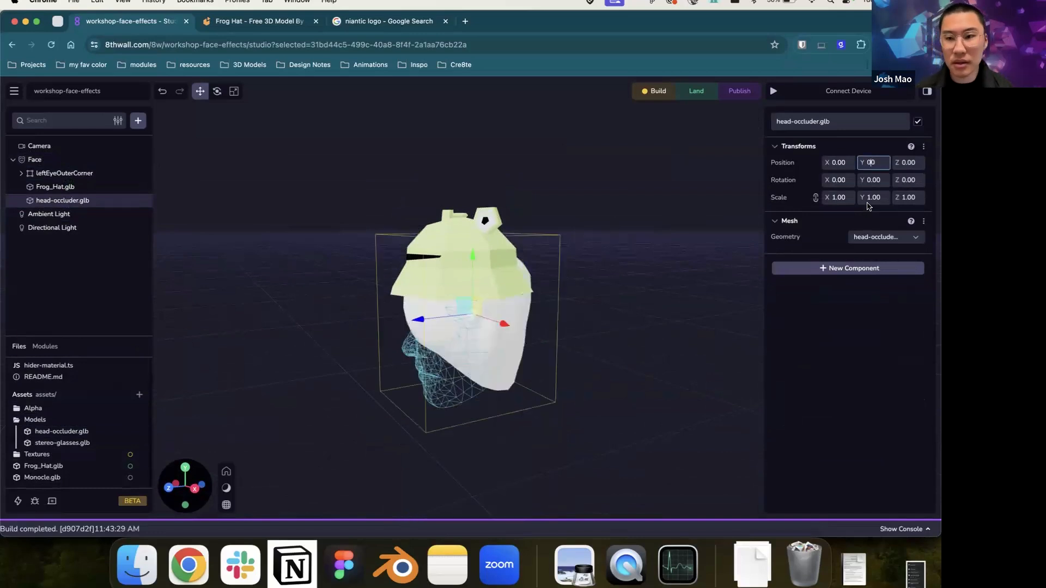
text(-180)
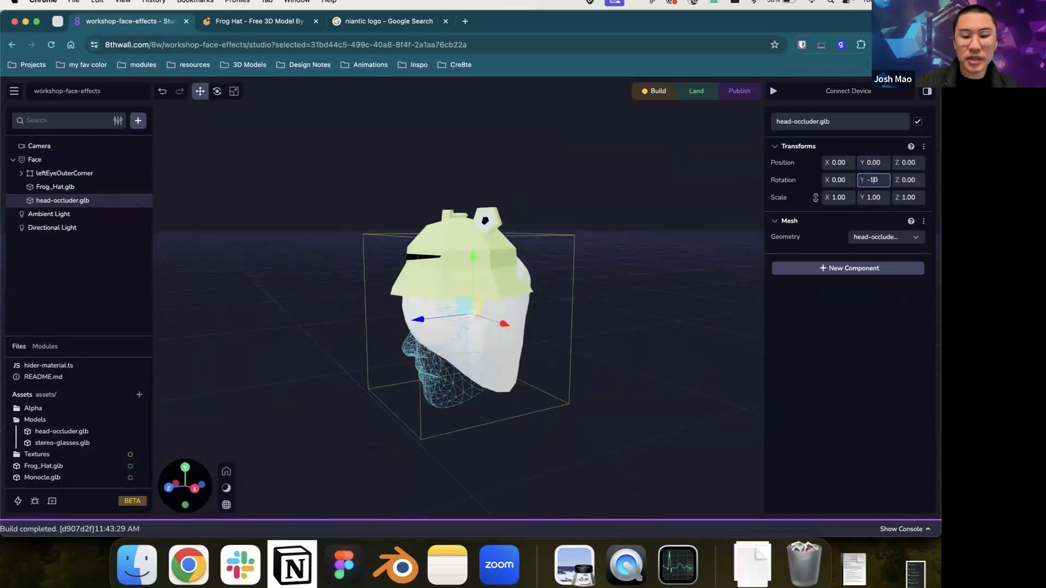
click(632, 281)
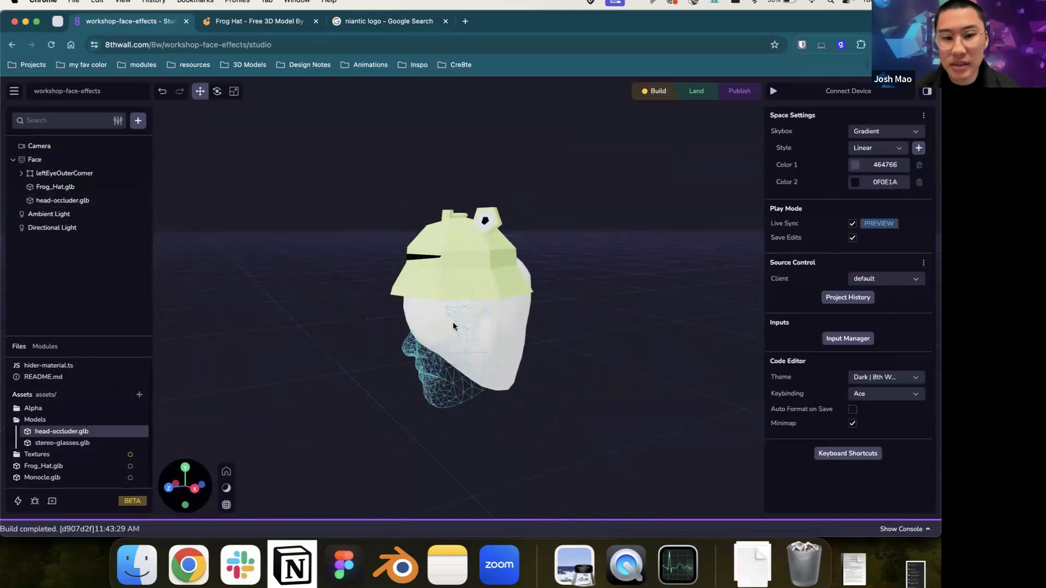
click(493, 321)
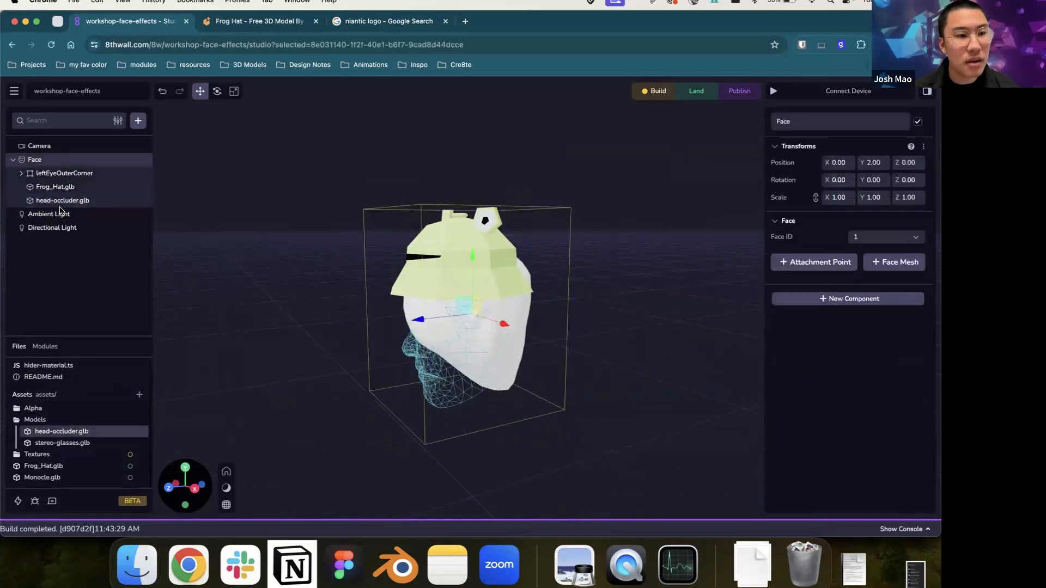
text(-180)
key(Return)
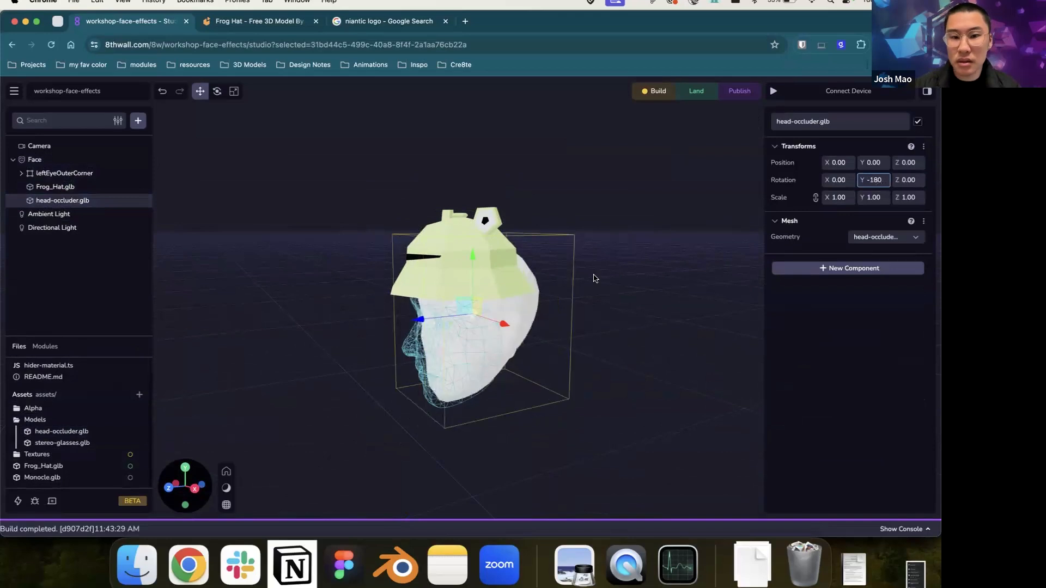
click(576, 273)
click(518, 303)
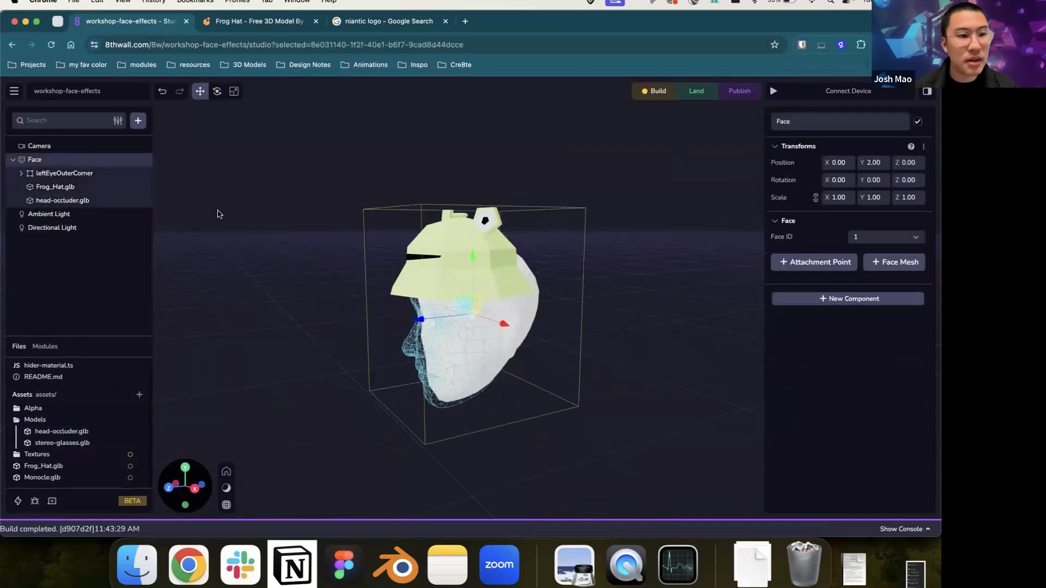
Step: Nudge the head occluder forward and down to about Y -0.06 and Z 0.04, fitting it to the face mesh
click(87, 187)
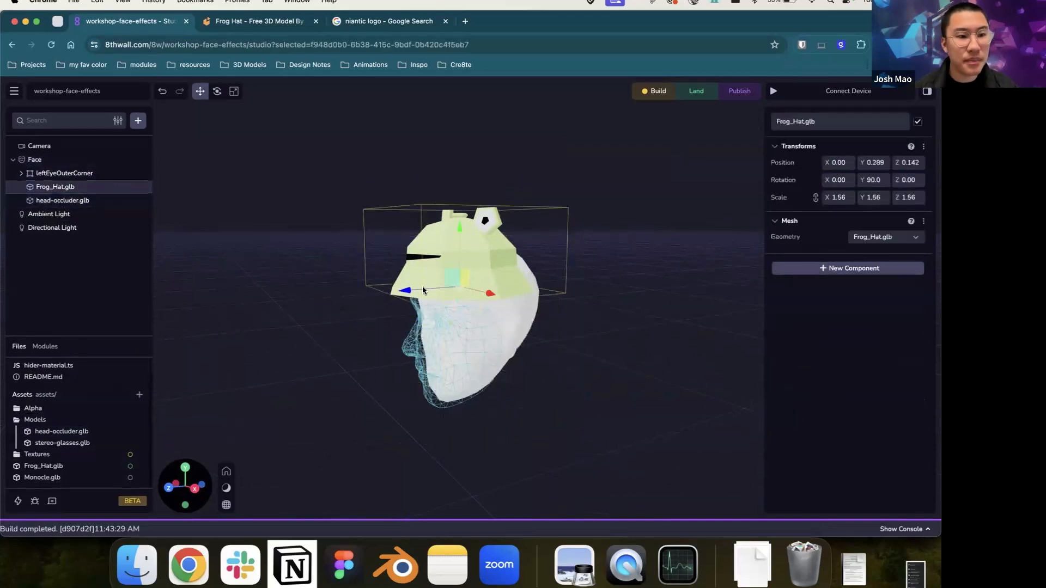
click(85, 201)
drag(411, 324, 415, 323)
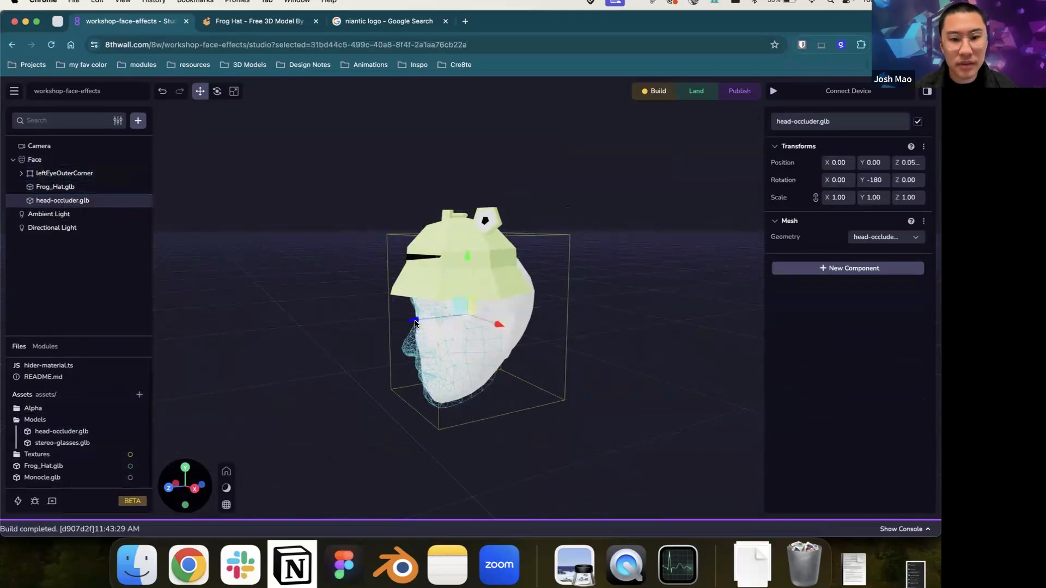
drag(468, 260, 467, 269)
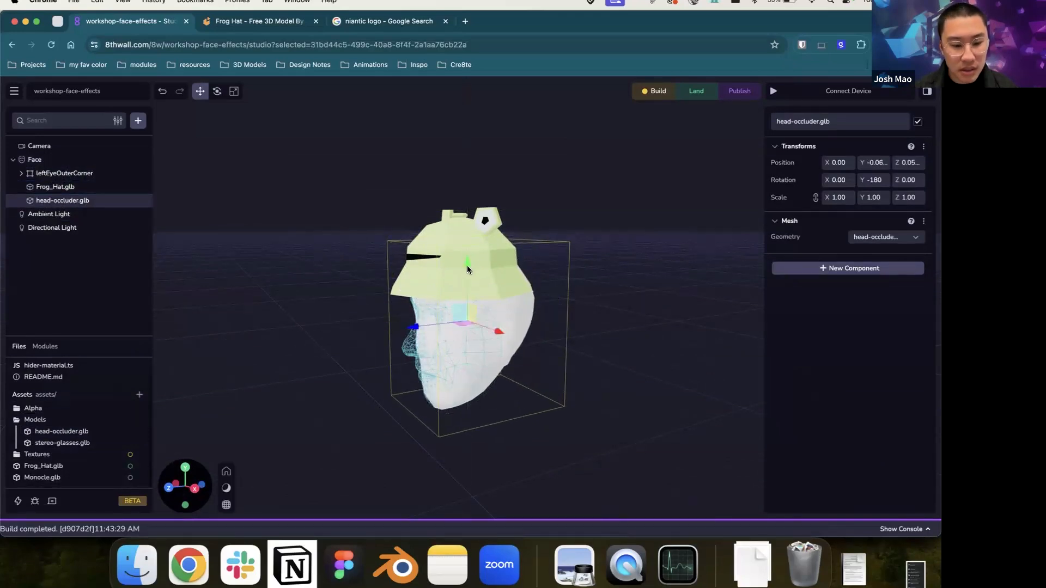
drag(297, 359, 362, 338)
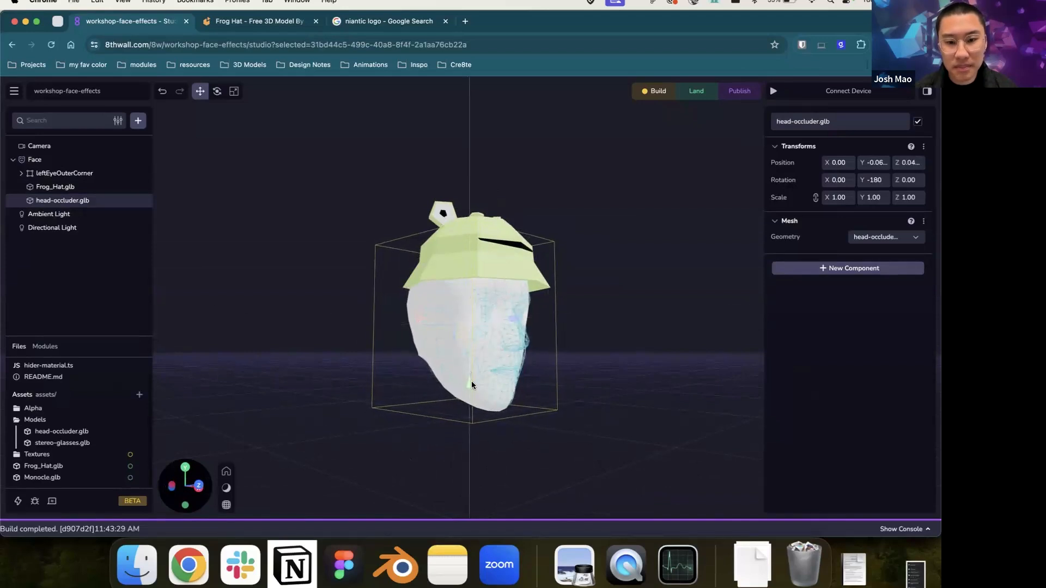
drag(471, 381, 472, 293)
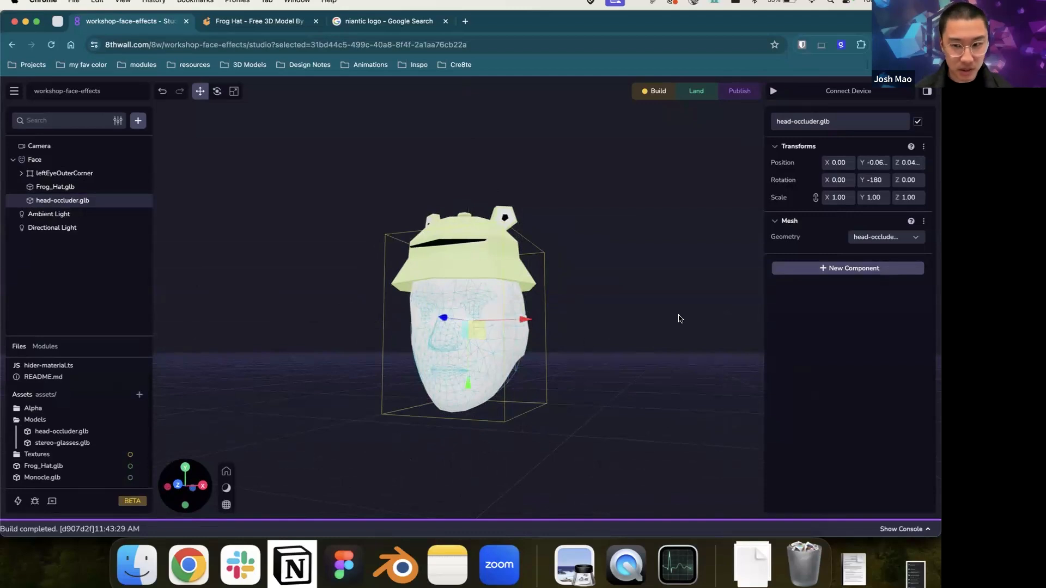
Step: Collapse the Models folder, open hider-material.ts, widen the code editor and look through the script
click(35, 420)
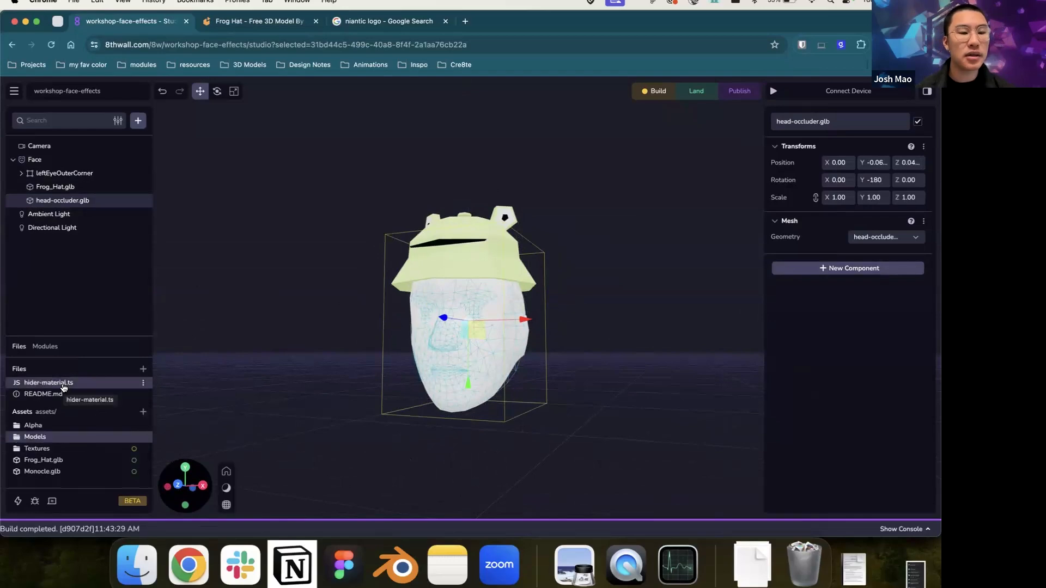
click(63, 388)
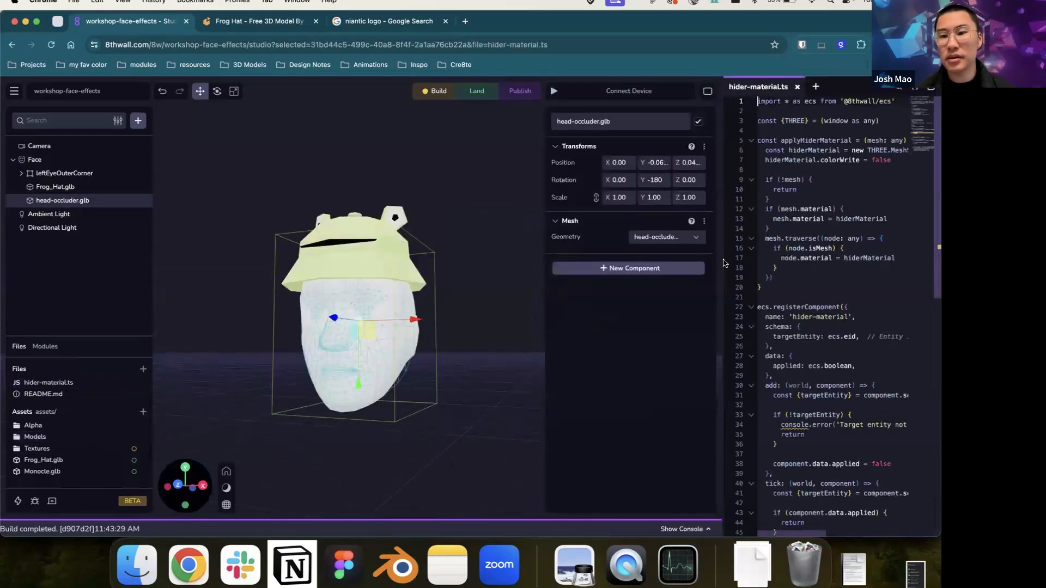
drag(722, 264, 521, 265)
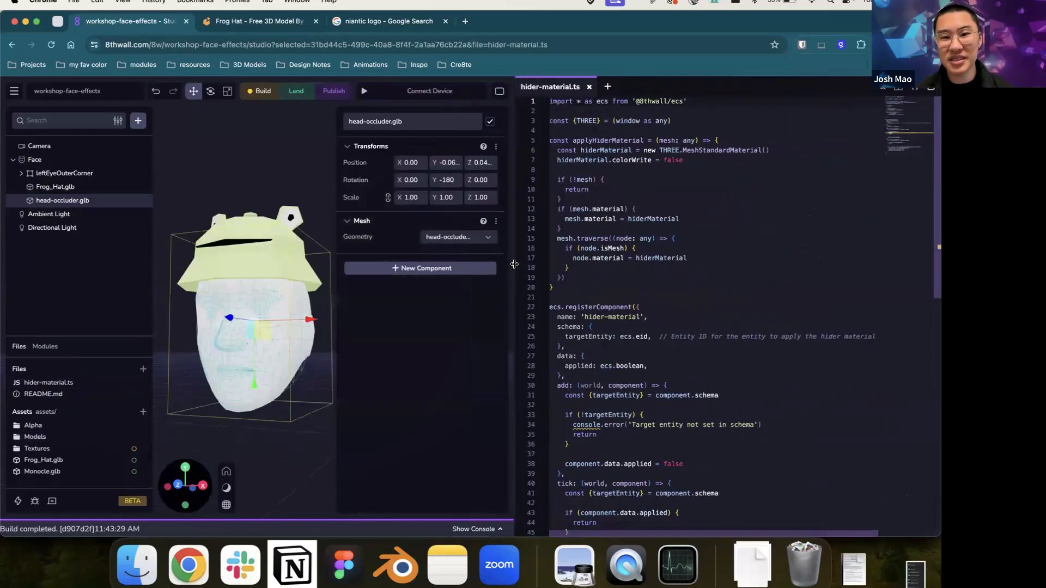
scroll(626, 245, down, 1)
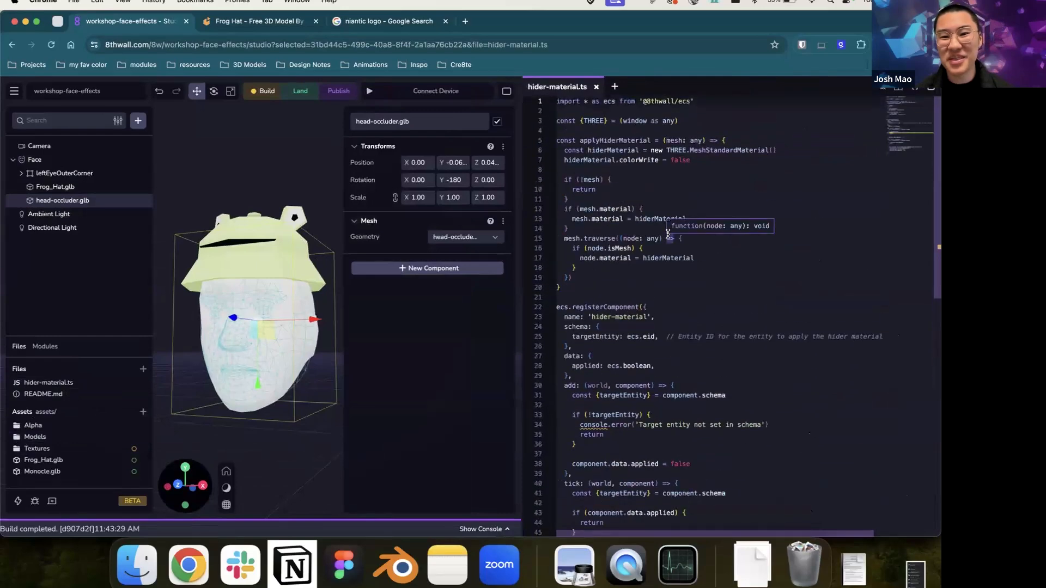
scroll(668, 234, down, 5)
scroll(667, 235, up, 5)
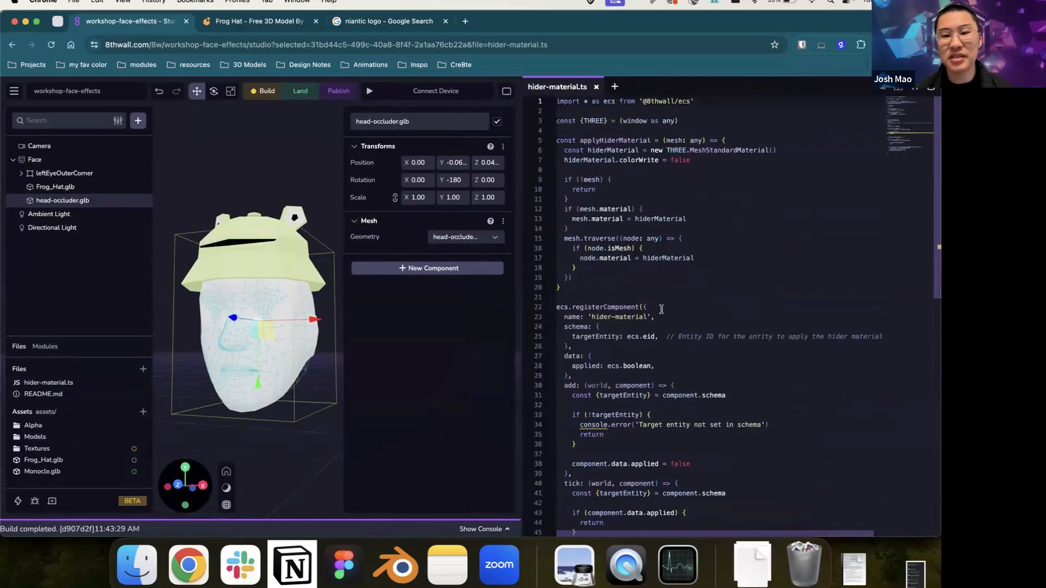
Step: Read through hider-material.ts, examining the MeshStandardMaterial definition and the line that sets colorWrite to false
scroll(661, 309, down, 6)
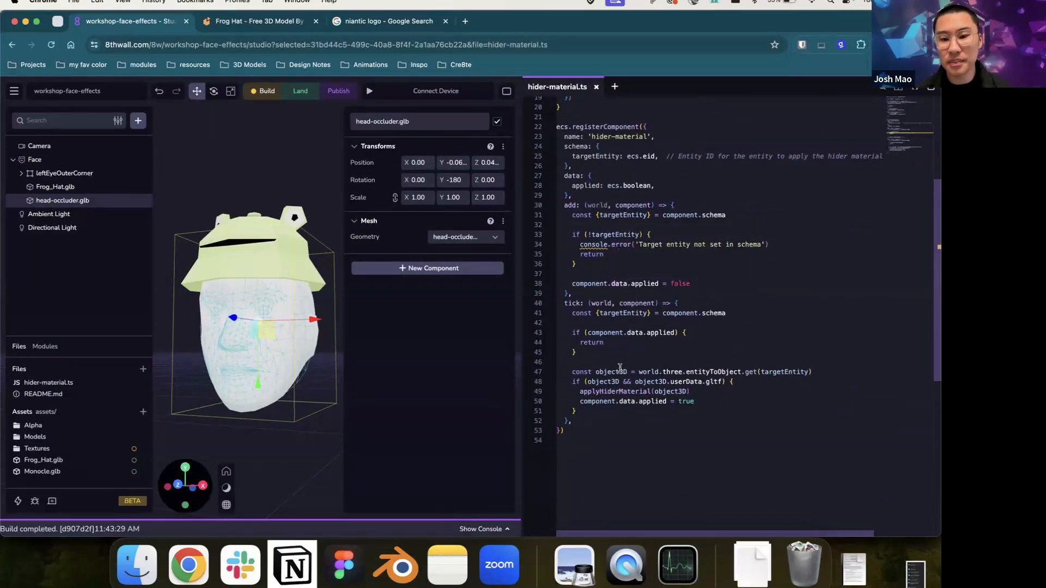
scroll(638, 414, down, 2)
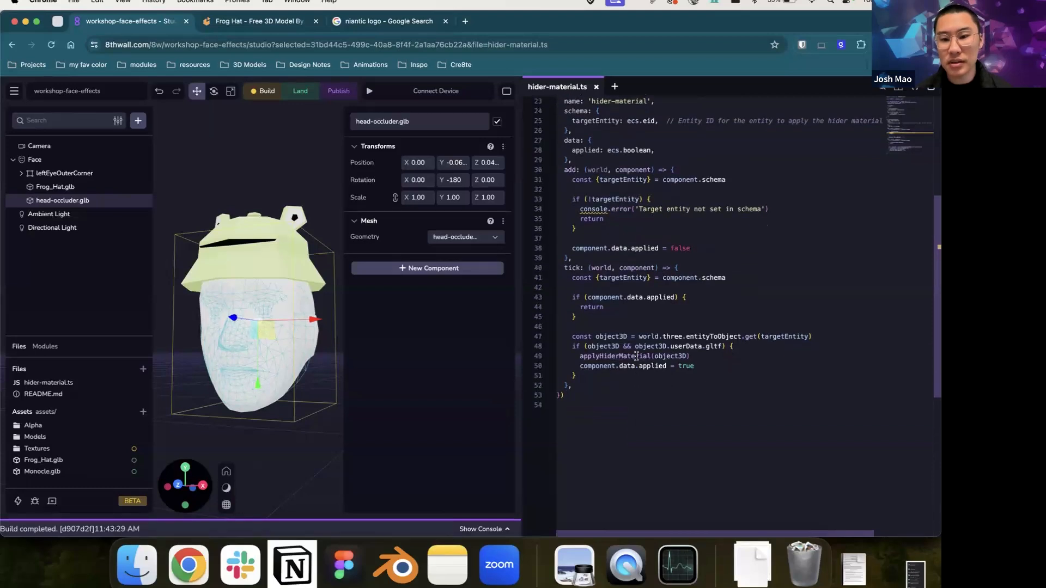
scroll(635, 362, up, 7)
scroll(634, 367, up, 1)
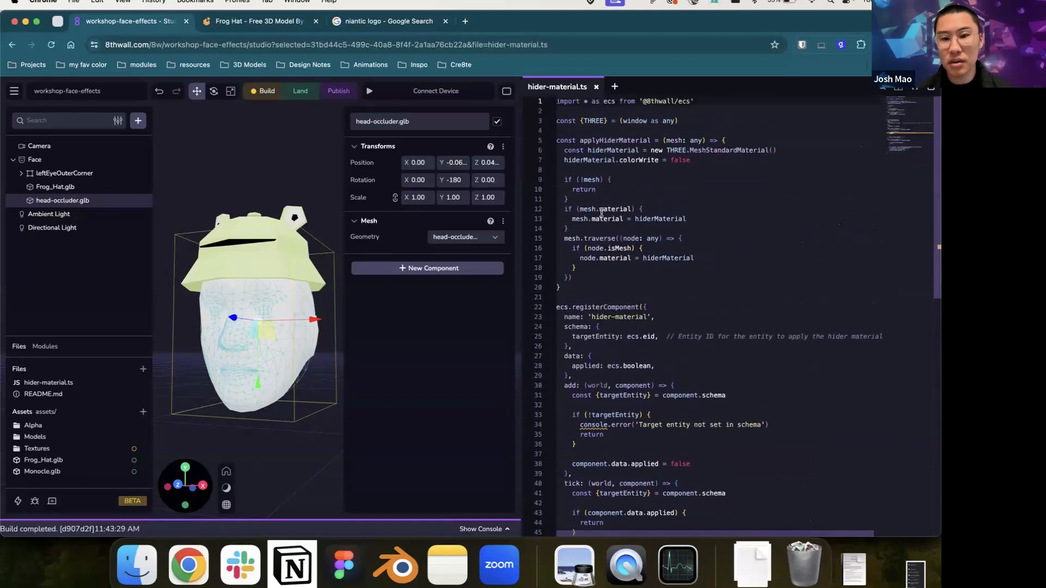
click(608, 163)
triple_click(700, 148)
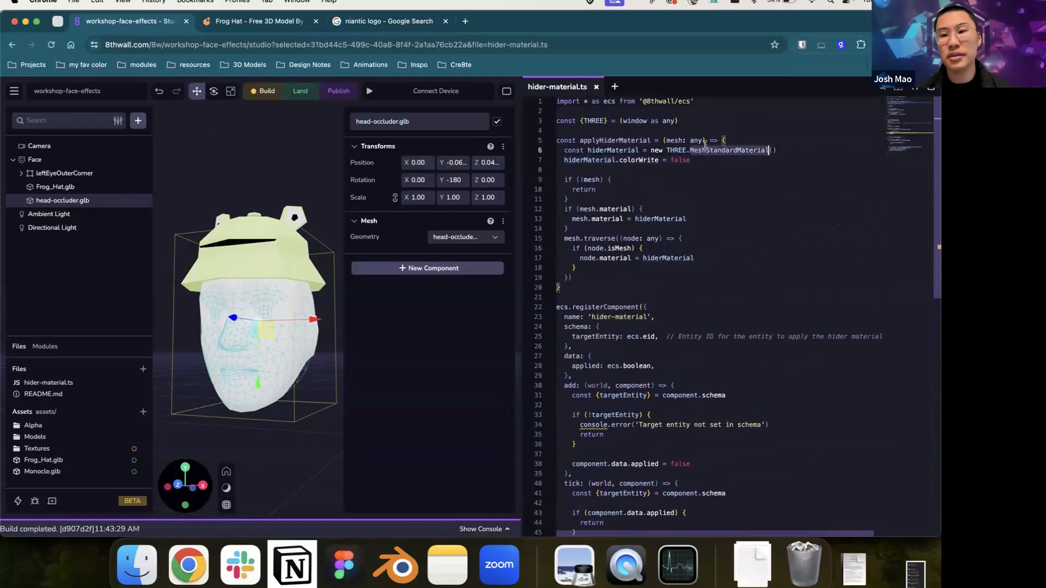
triple_click(611, 159)
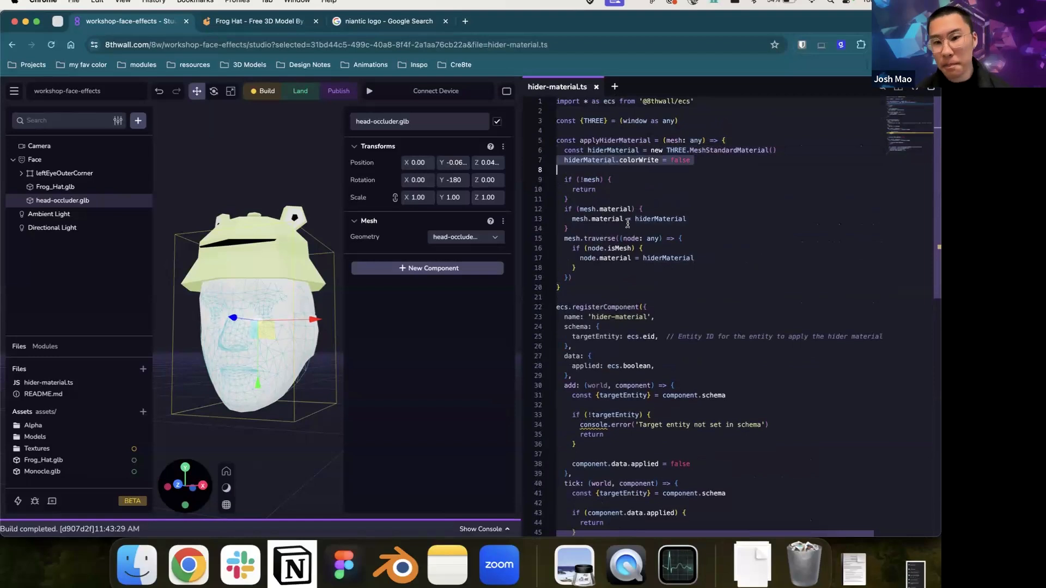
Step: Examine the applyHiderMaterial call in the tick function of hider-material.ts and close the file
scroll(626, 262, down, 5)
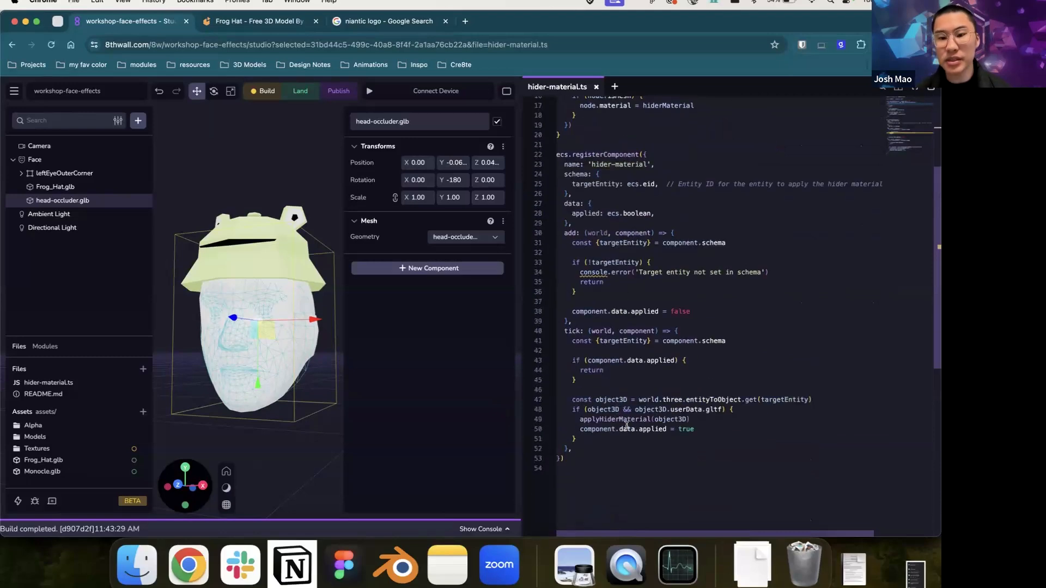
scroll(641, 410, down, 4)
scroll(648, 392, up, 2)
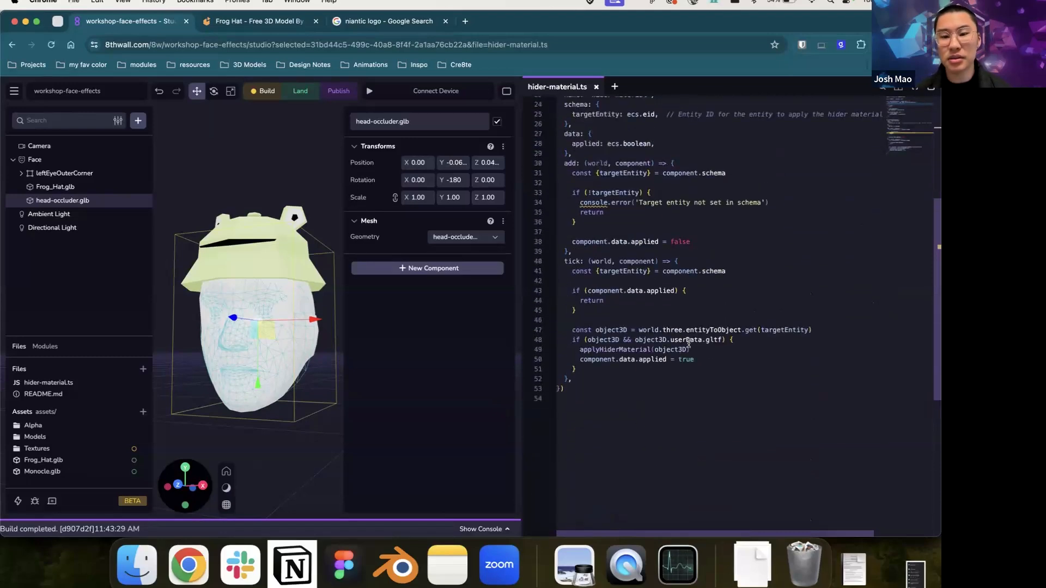
click(646, 350)
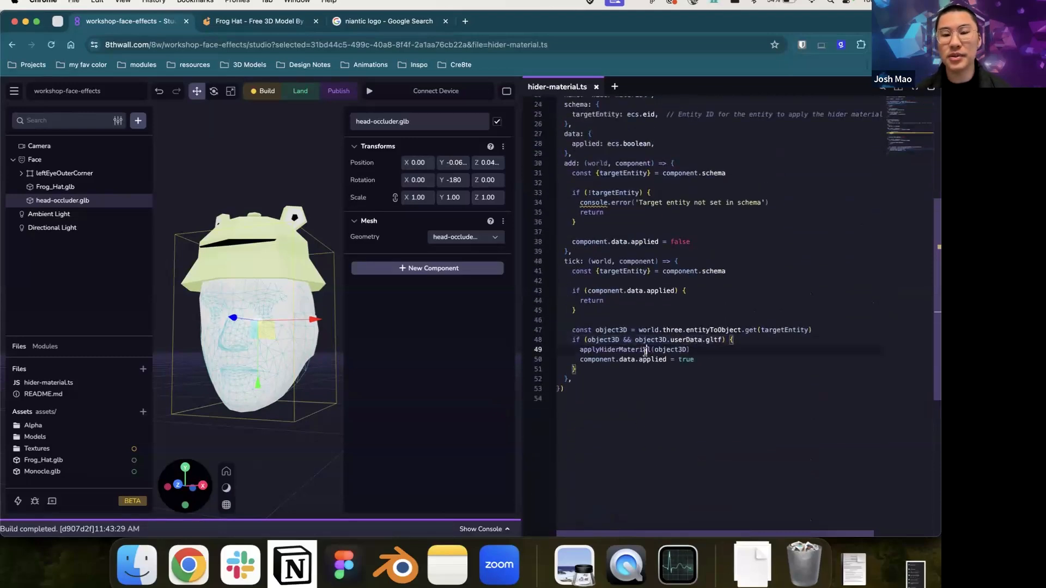
triple_click(645, 351)
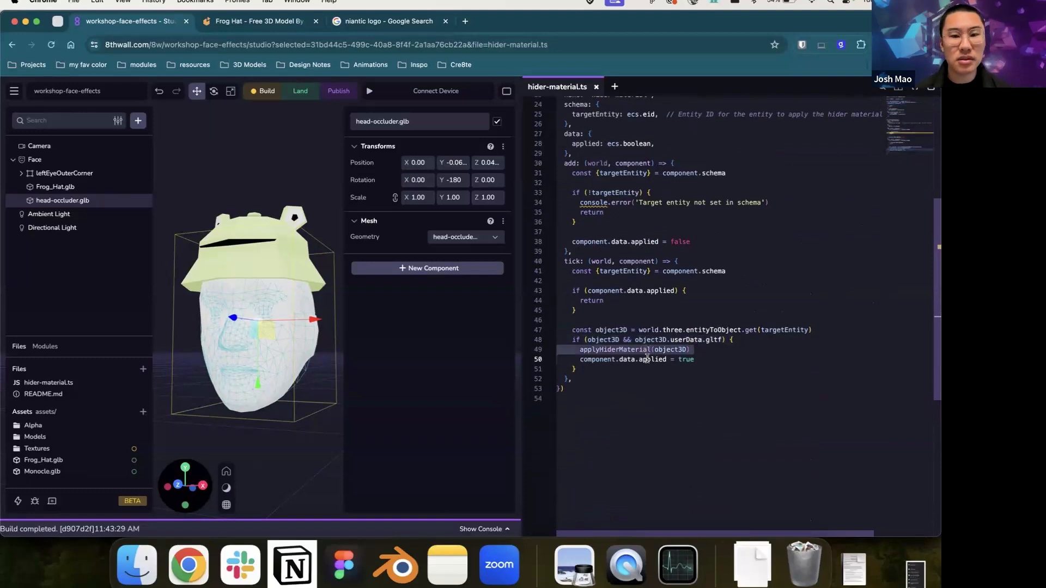
scroll(588, 218, up, 5)
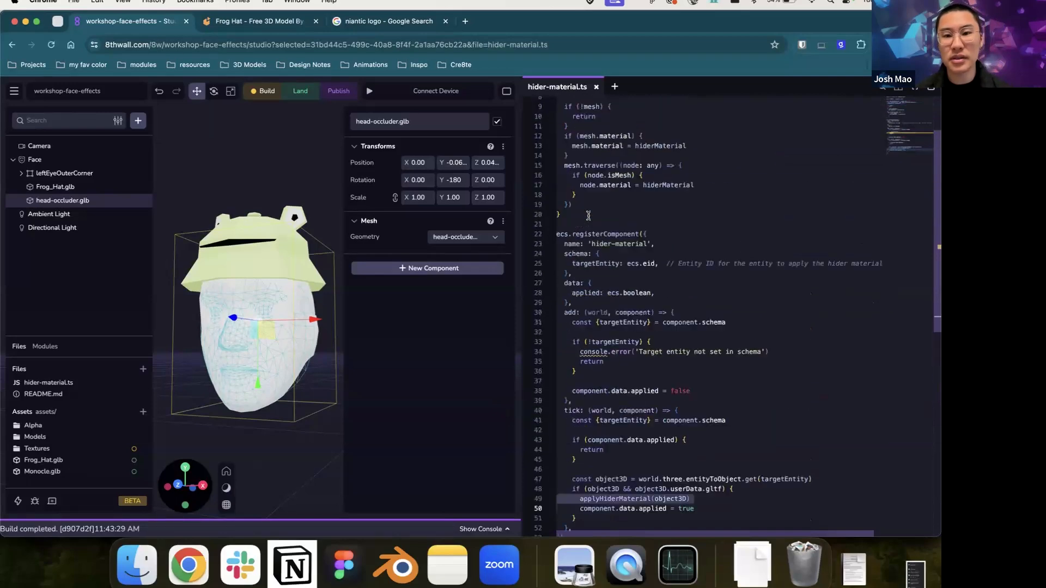
scroll(588, 208, down, 8)
scroll(588, 197, up, 4)
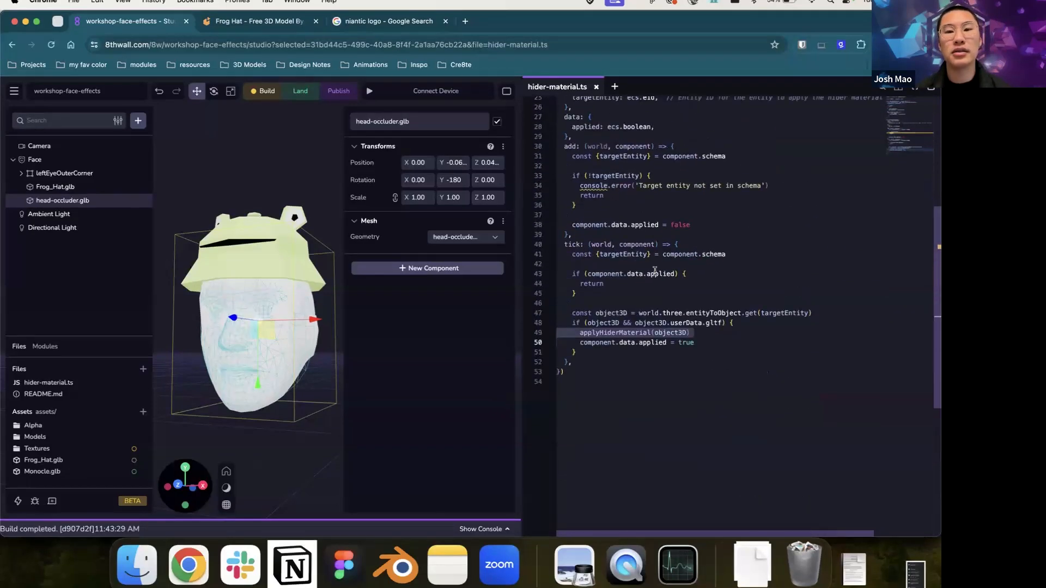
click(597, 87)
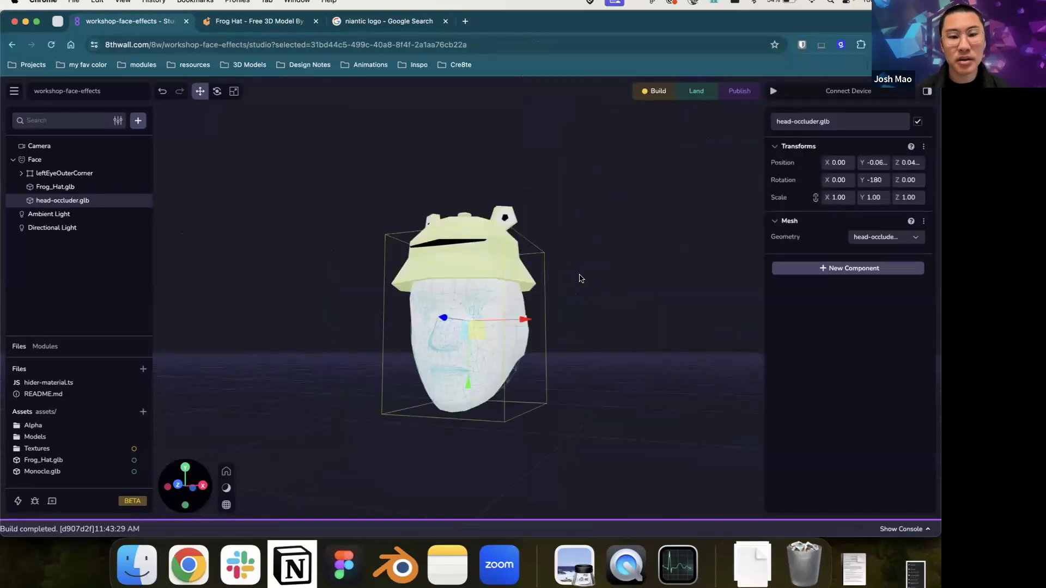
Step: Add the hider-material component to the head occluder and set its Target Entity to head-occluder.glb
click(796, 268)
mouse_move(799, 291)
click(716, 296)
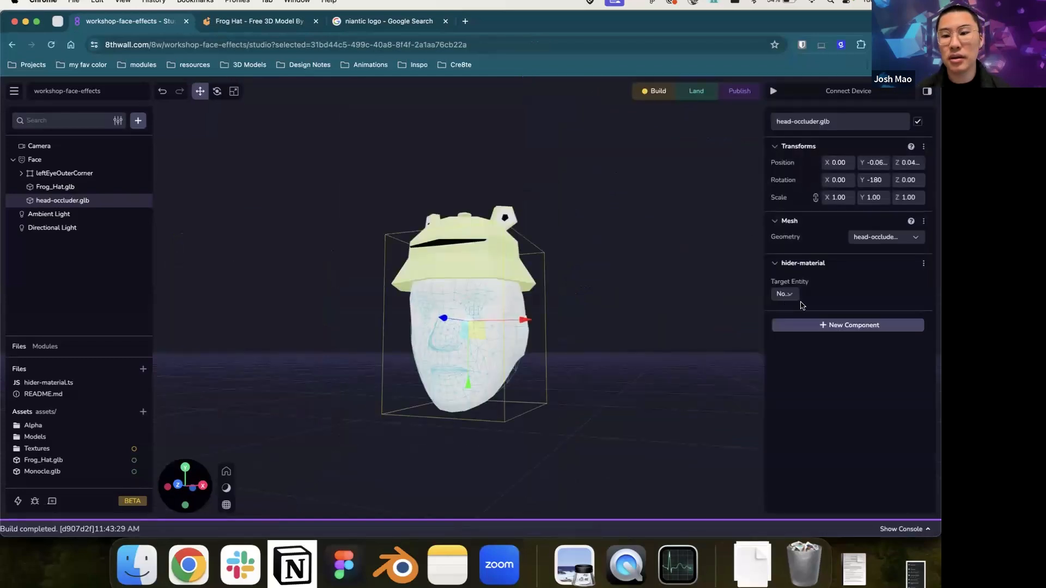
click(785, 294)
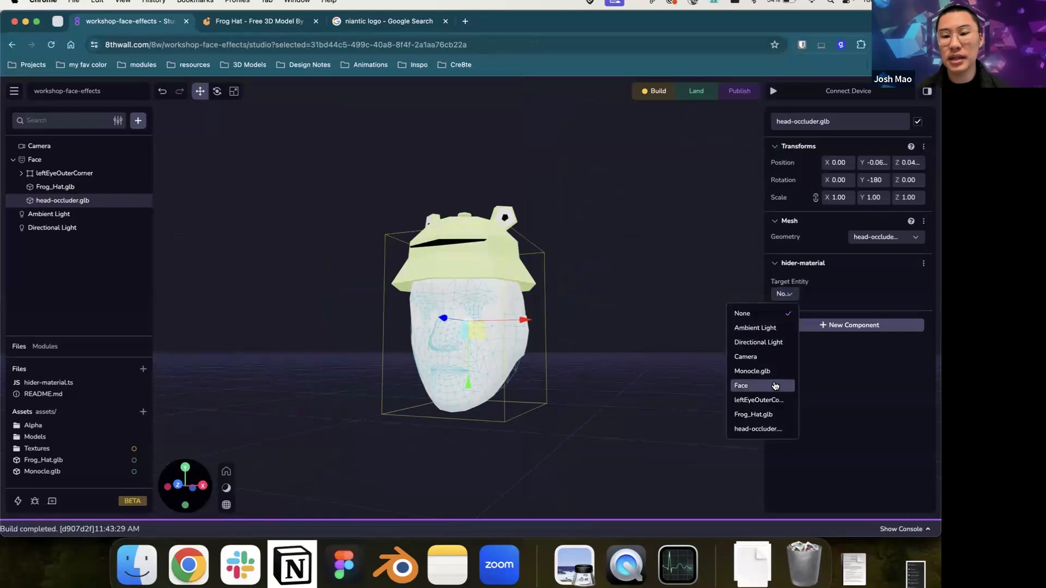
click(763, 430)
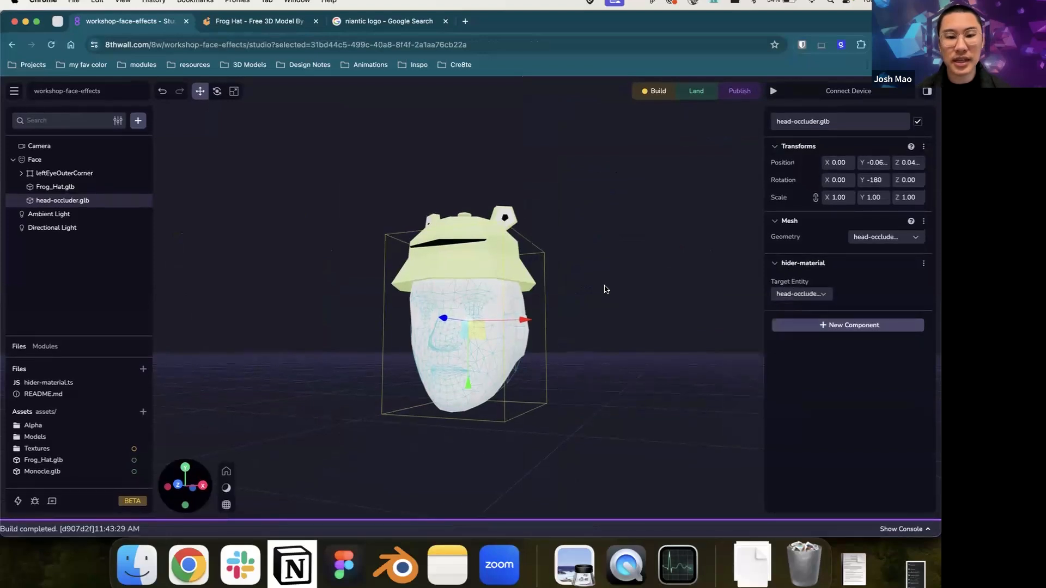
Step: Scale the frog hat uniformly to about 1.79 and lower it to about Y 0.196 so it sits on the head
click(493, 236)
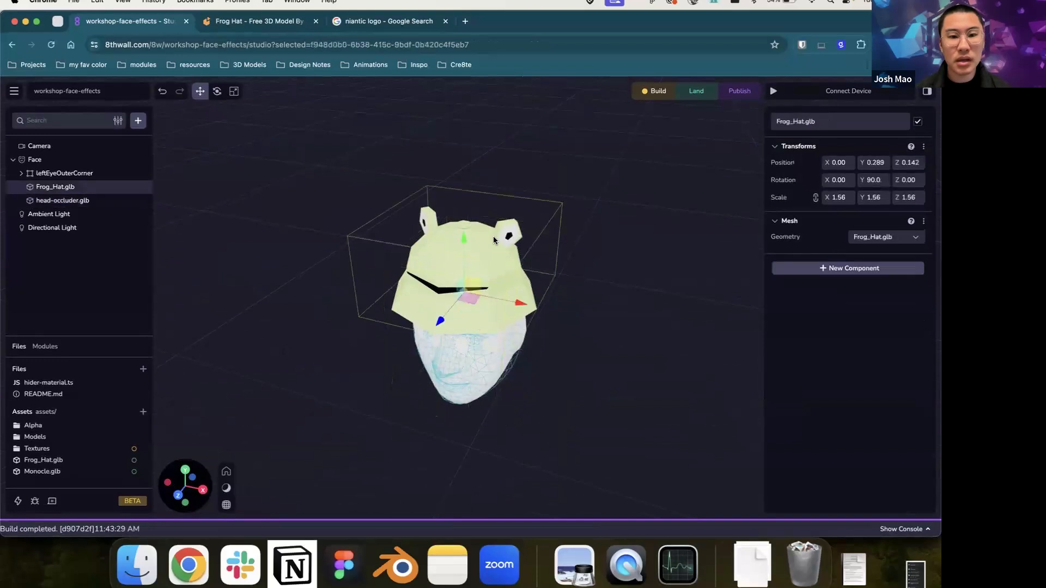
key(e)
key(r)
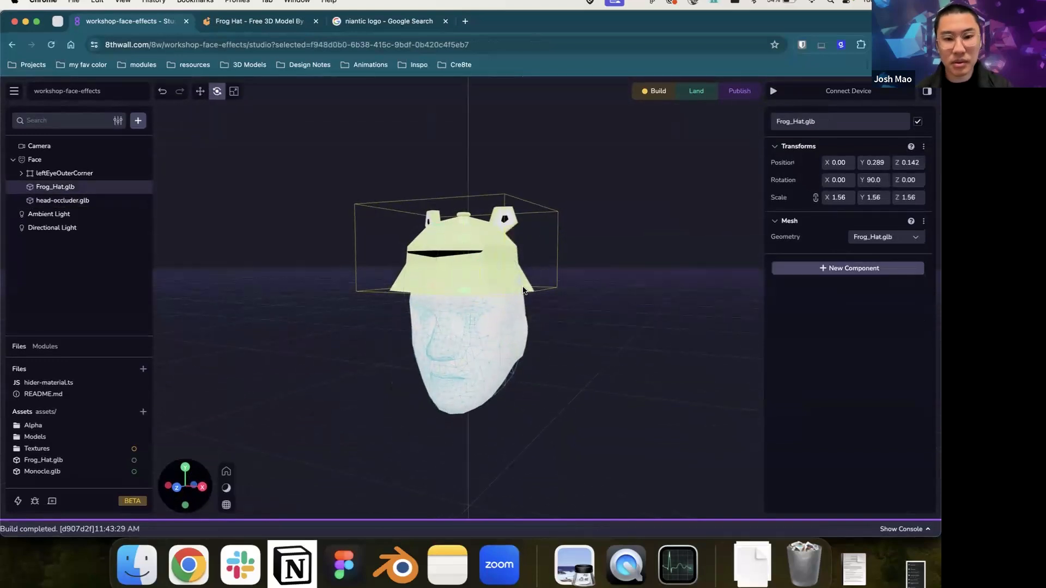
mouse_move(527, 288)
mouse_down()
mouse_move(525, 277)
mouse_move(535, 294)
mouse_up()
key(e)
key(w)
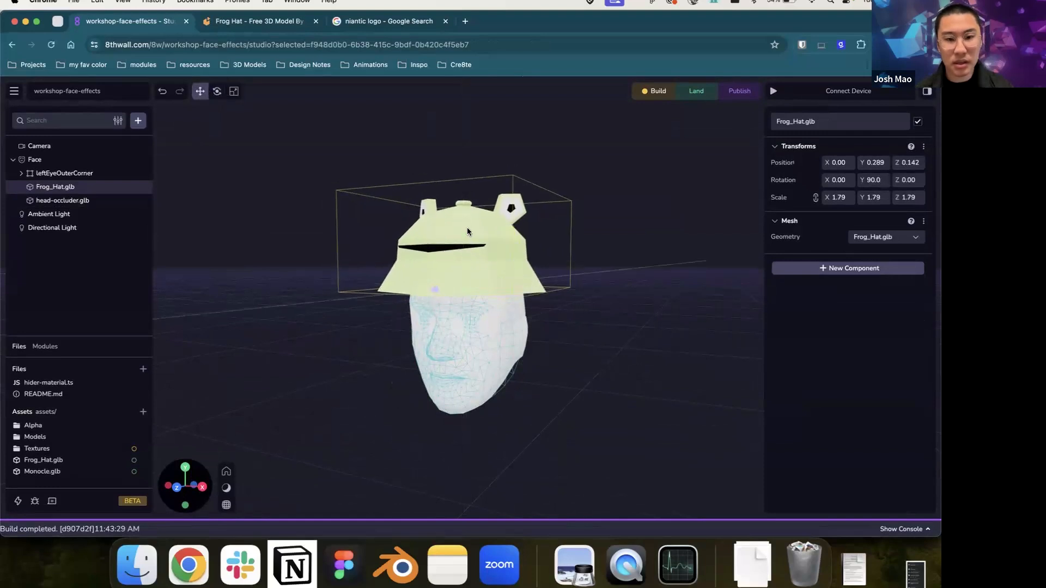
drag(462, 230, 464, 242)
drag(586, 312, 616, 303)
Step: Build the project, preview the frog hat in the simulator, check the head occluder's settings and close the simulator
click(647, 95)
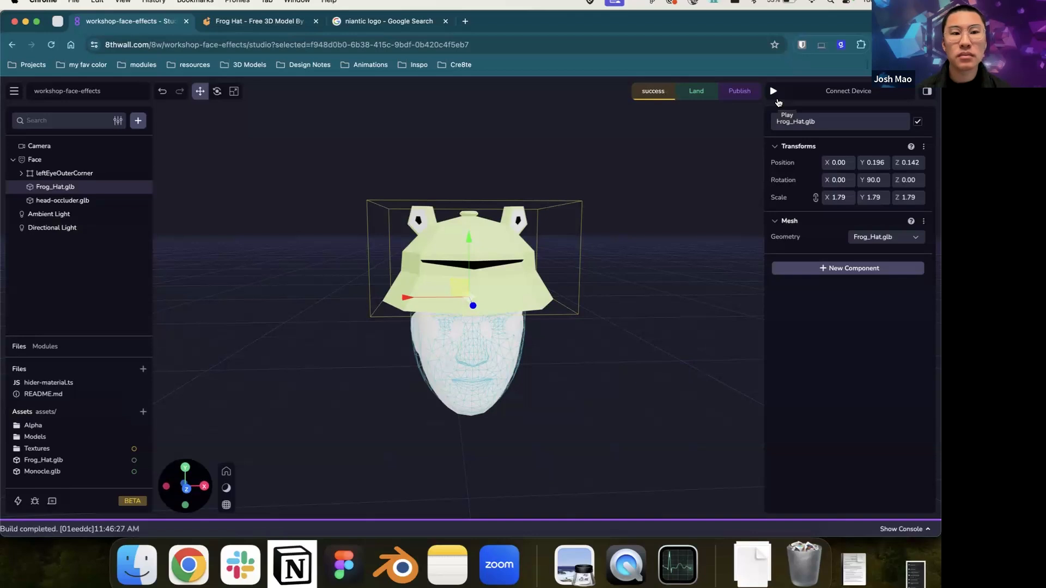
click(774, 92)
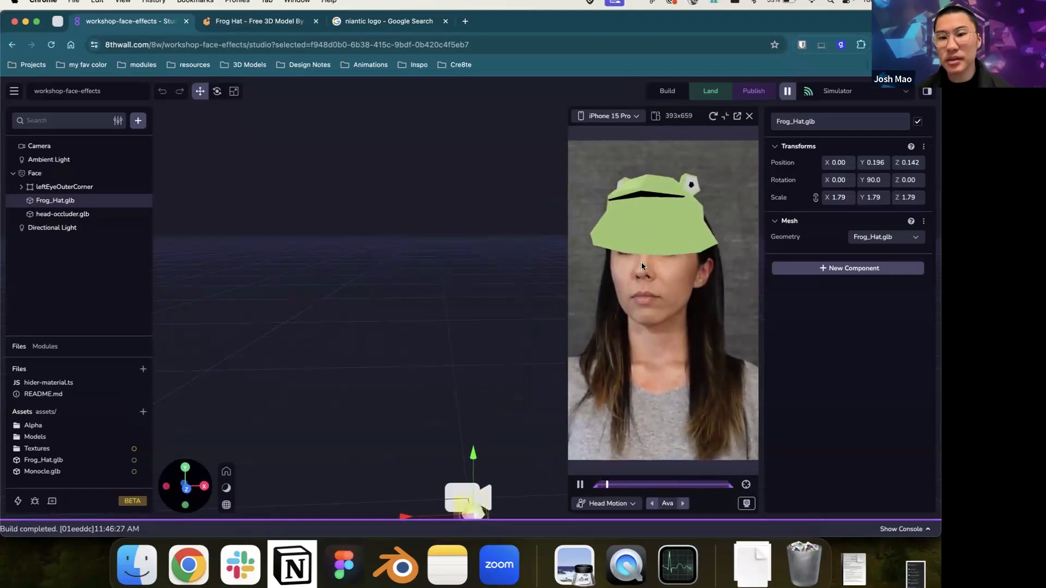
scroll(493, 362, down, 5)
scroll(493, 362, down, 3)
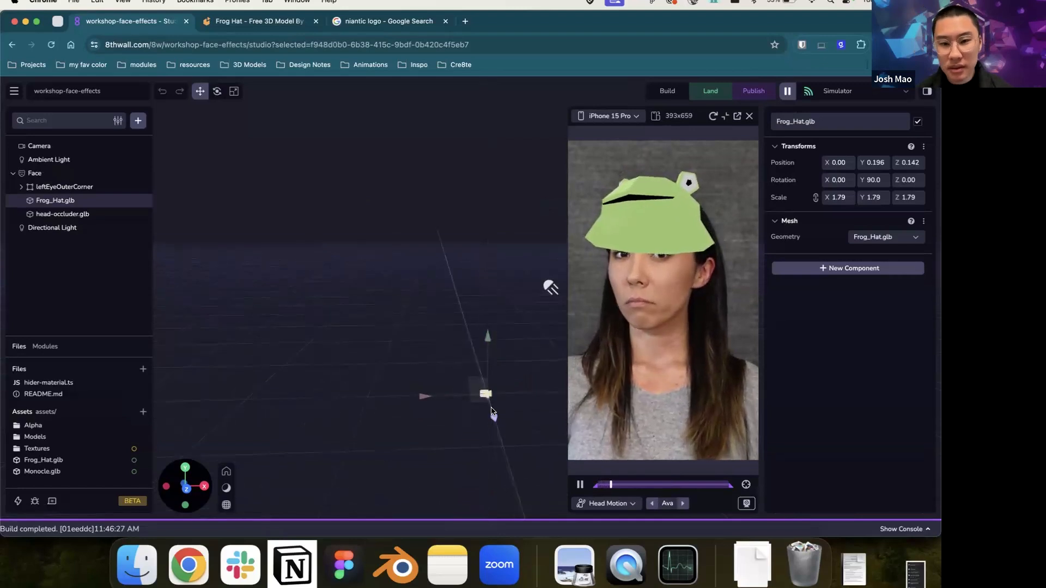
scroll(501, 386, up, 5)
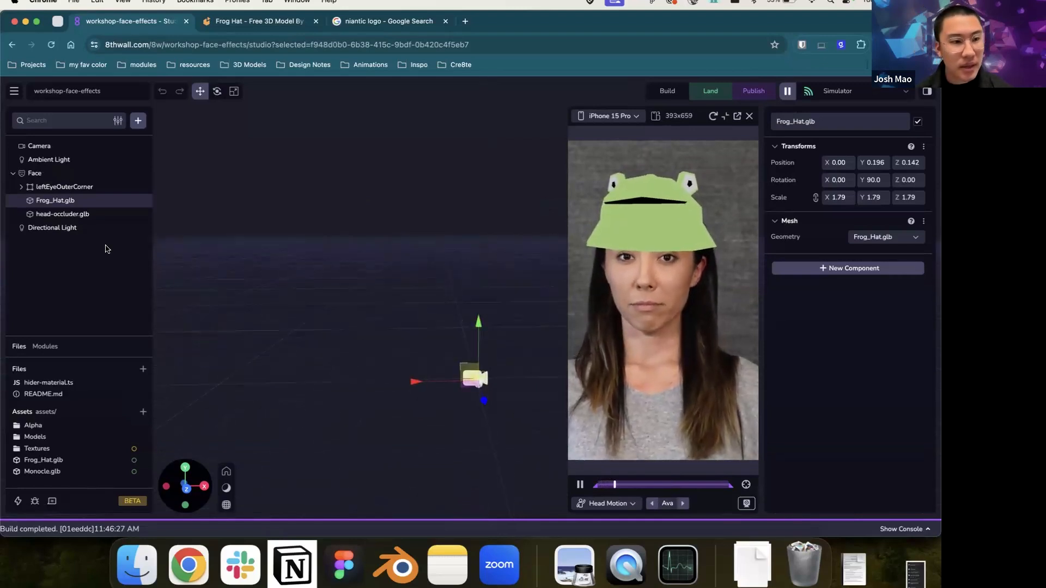
click(70, 214)
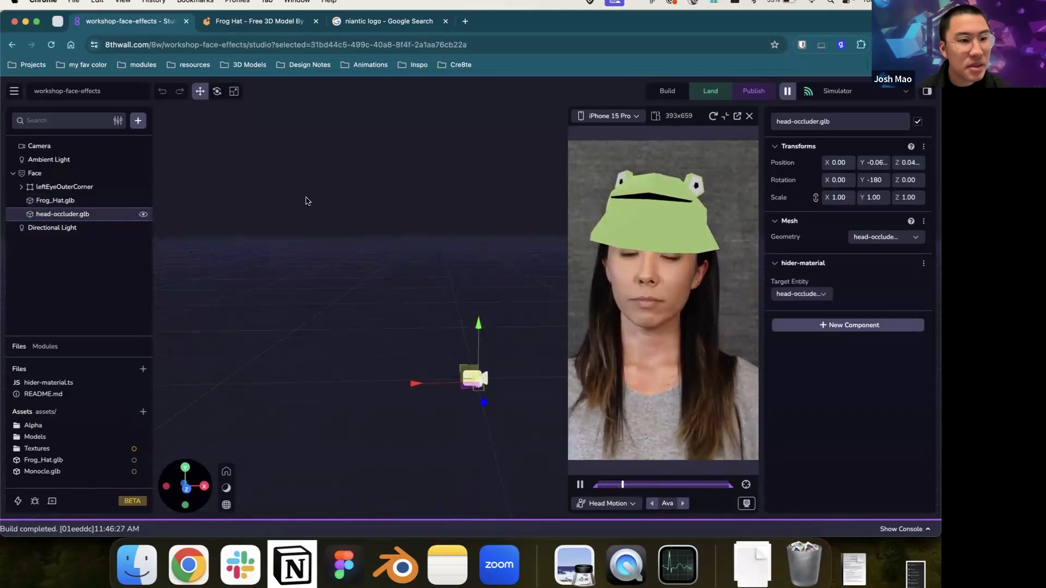
click(749, 116)
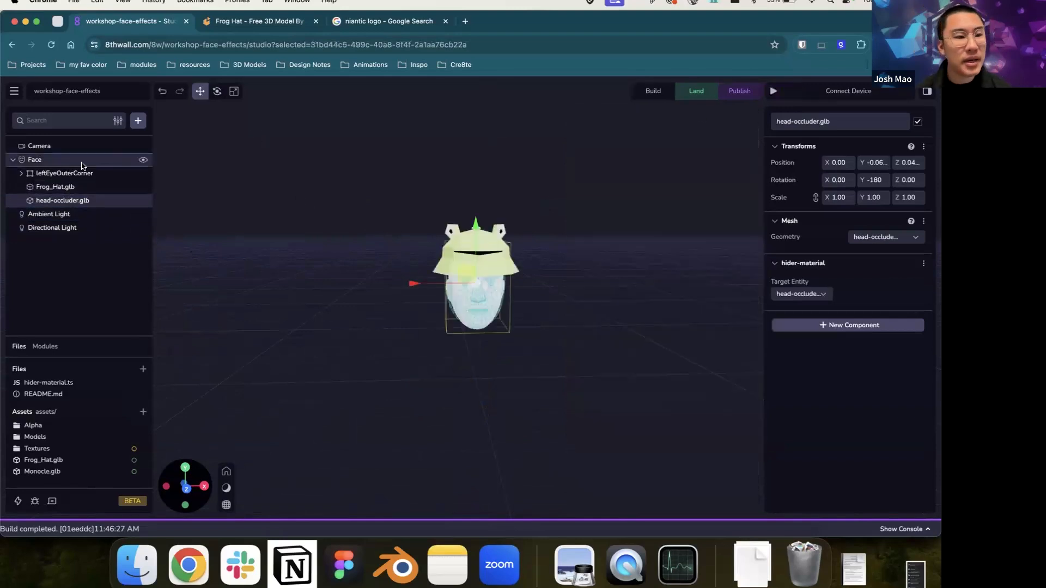
Step: Move head-occluder.glb to the first place under the Face object, rebuild the project and run the simulator again
drag(62, 200, 64, 169)
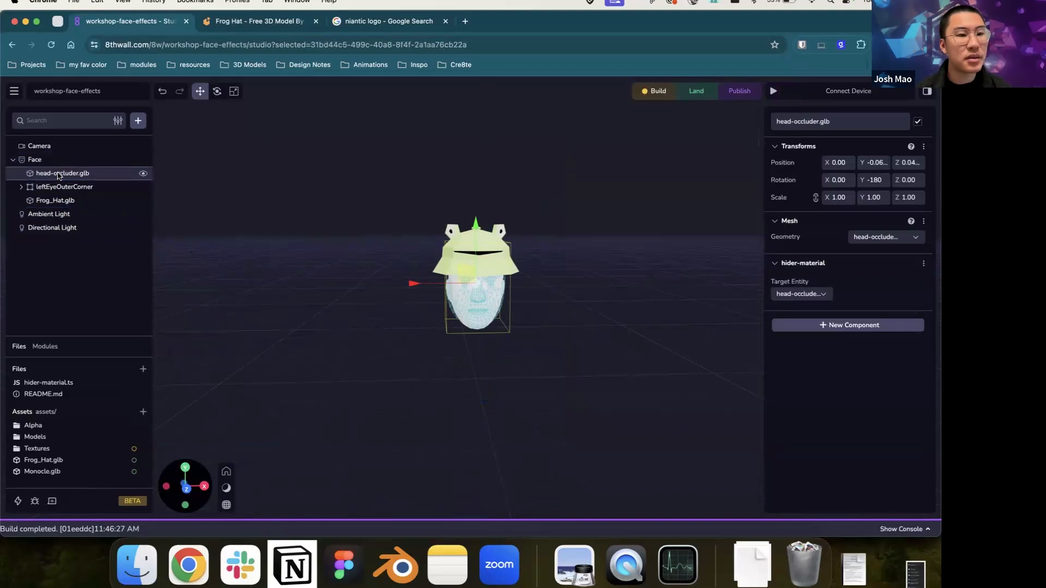
click(657, 93)
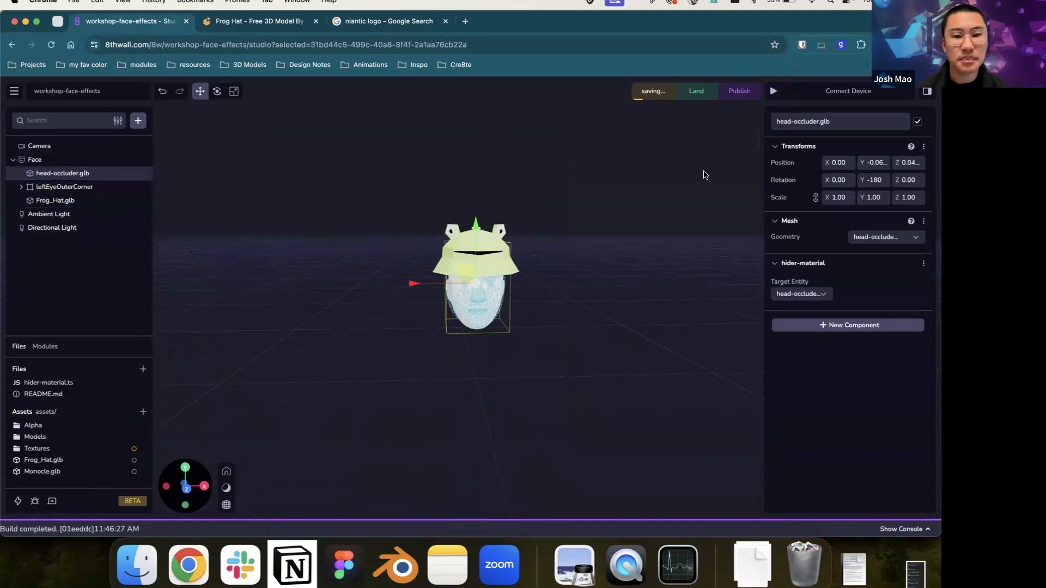
click(573, 312)
drag(579, 289, 616, 288)
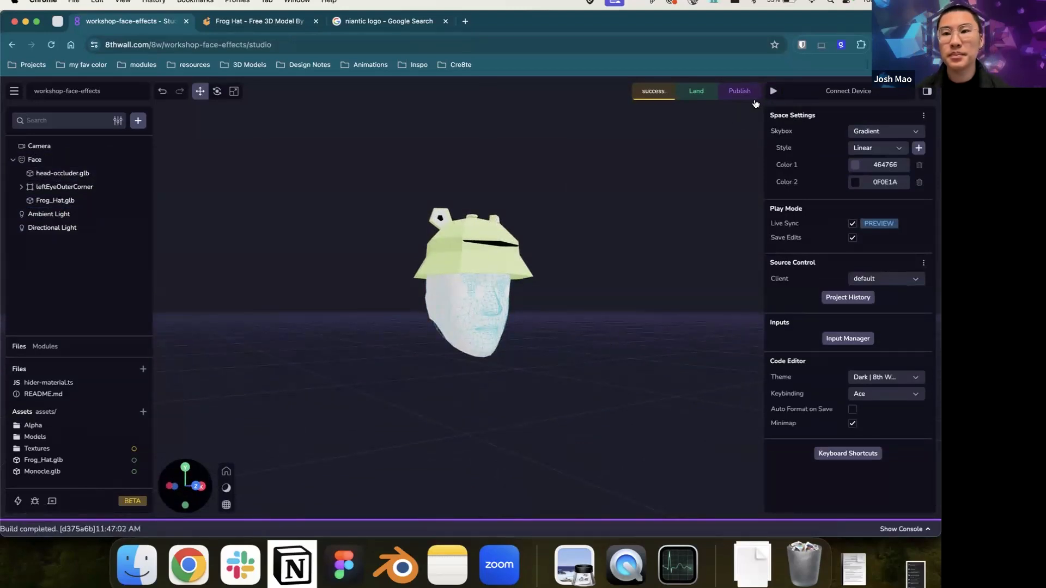
click(773, 91)
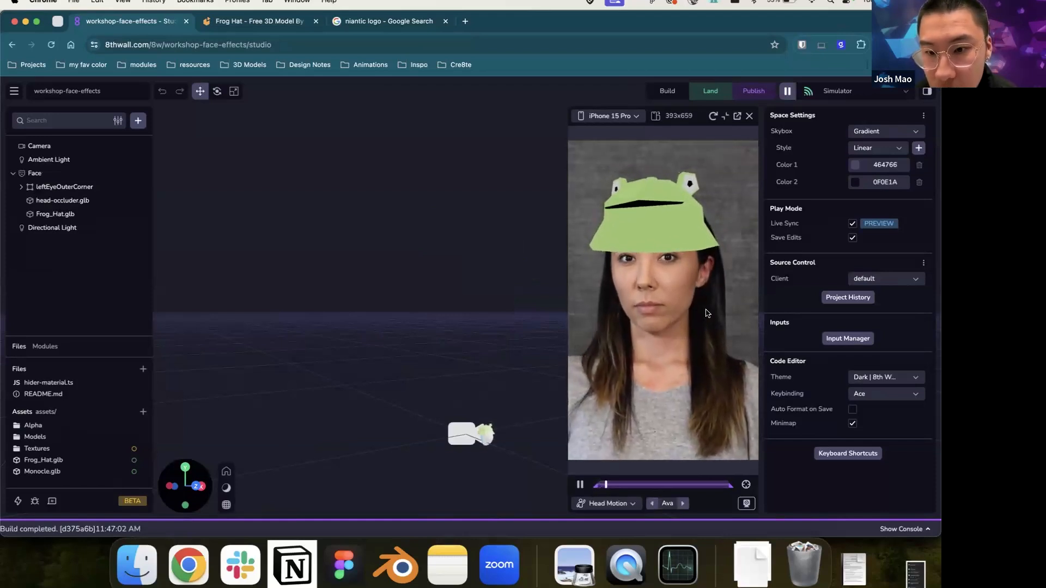
Step: With the simulator motion paused, shift the frog hat back and down to about X 0.03, Y 0.179, Z -0.04, and close the simulator
click(64, 200)
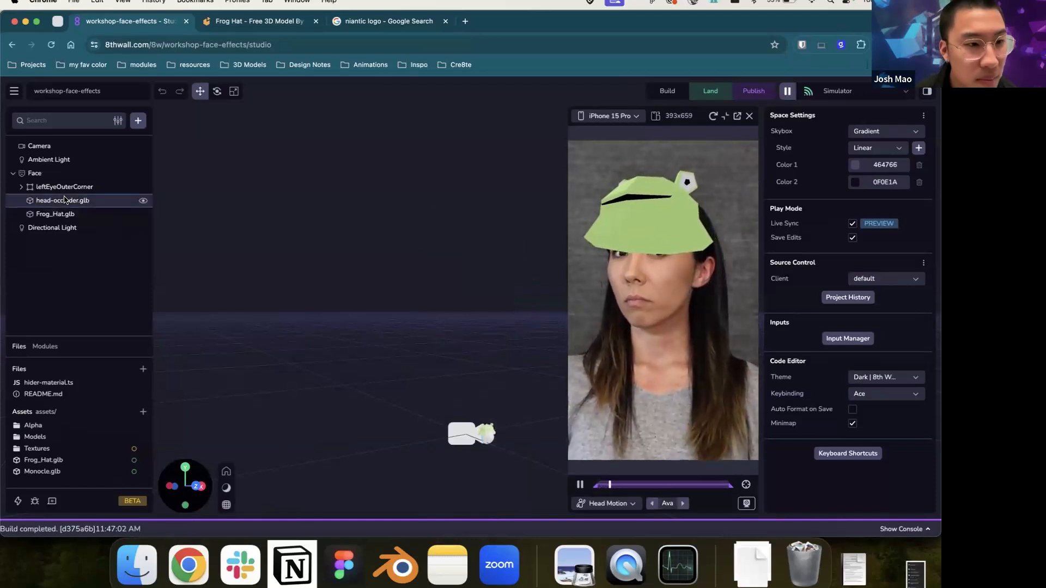
scroll(518, 452, up, 5)
drag(499, 418, 508, 182)
click(499, 154)
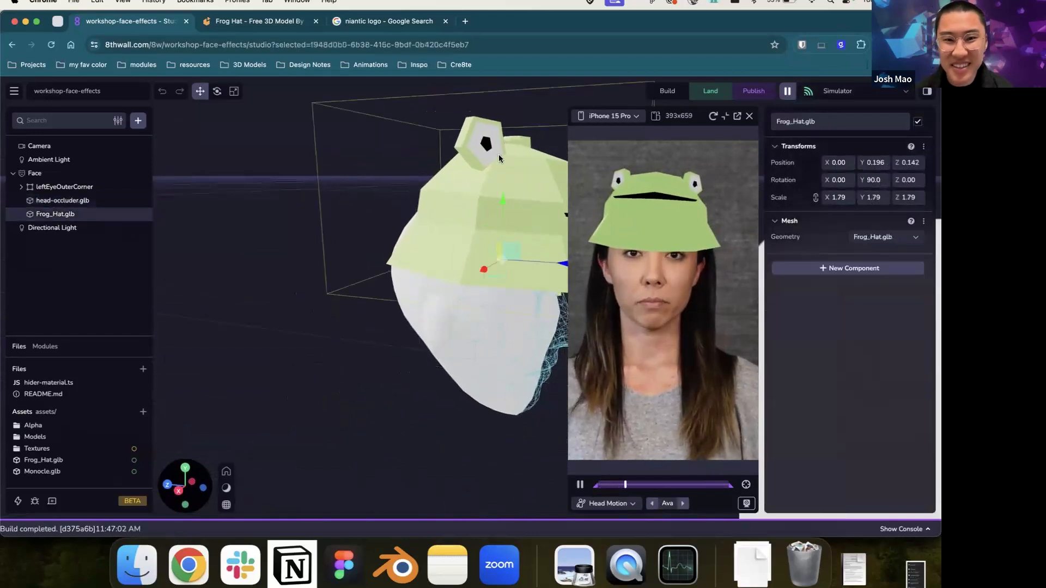
click(582, 487)
mouse_move(553, 276)
mouse_down()
mouse_move(516, 272)
mouse_move(534, 278)
mouse_up()
drag(469, 410, 409, 409)
drag(464, 441, 465, 397)
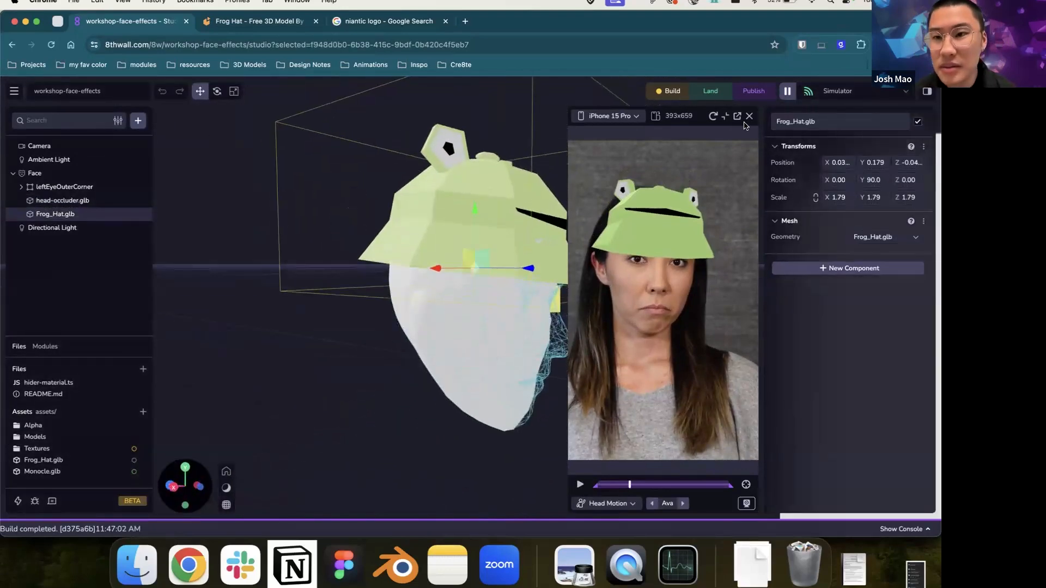
click(750, 116)
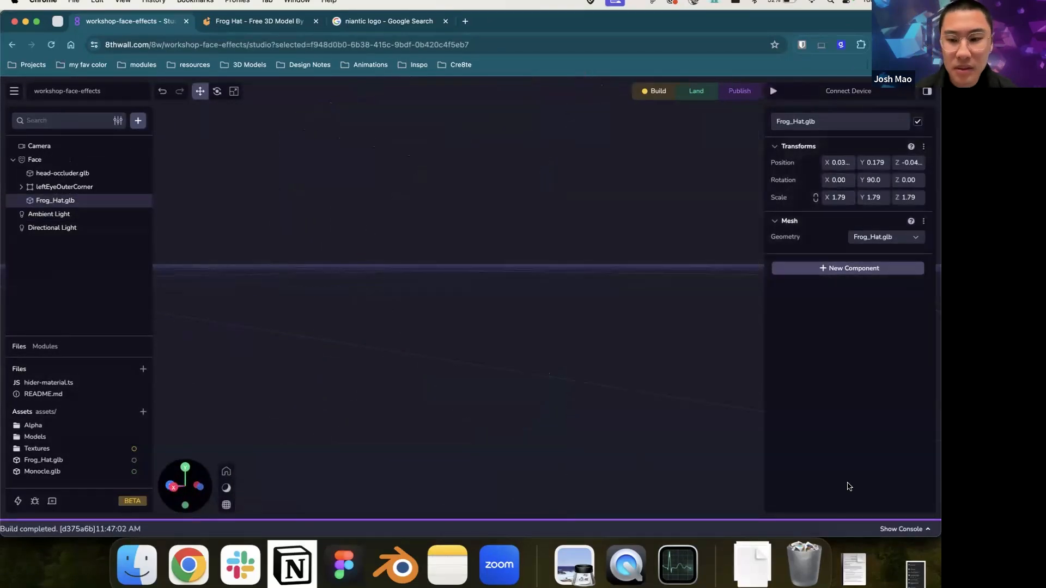
Step: Open the console log and check the target entity options of the head occluder's hider-material component
click(878, 527)
scroll(116, 518, up, 2)
scroll(116, 512, down, 2)
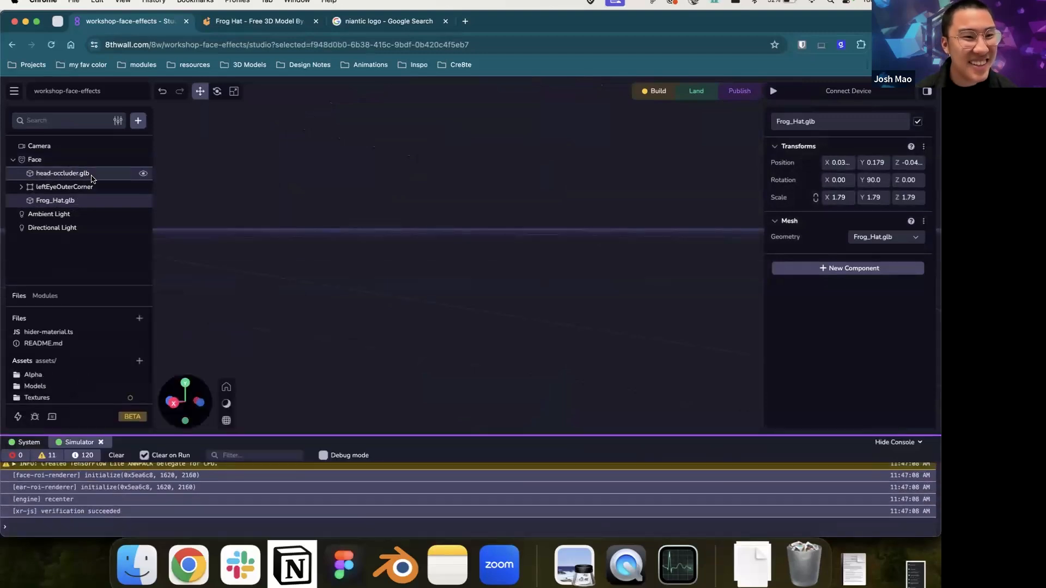
click(66, 173)
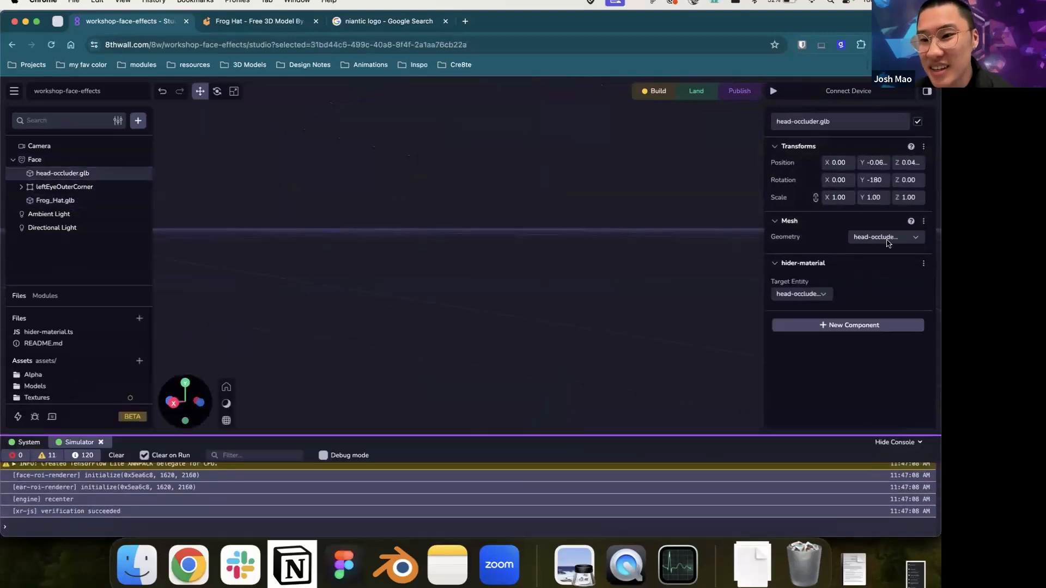
click(824, 295)
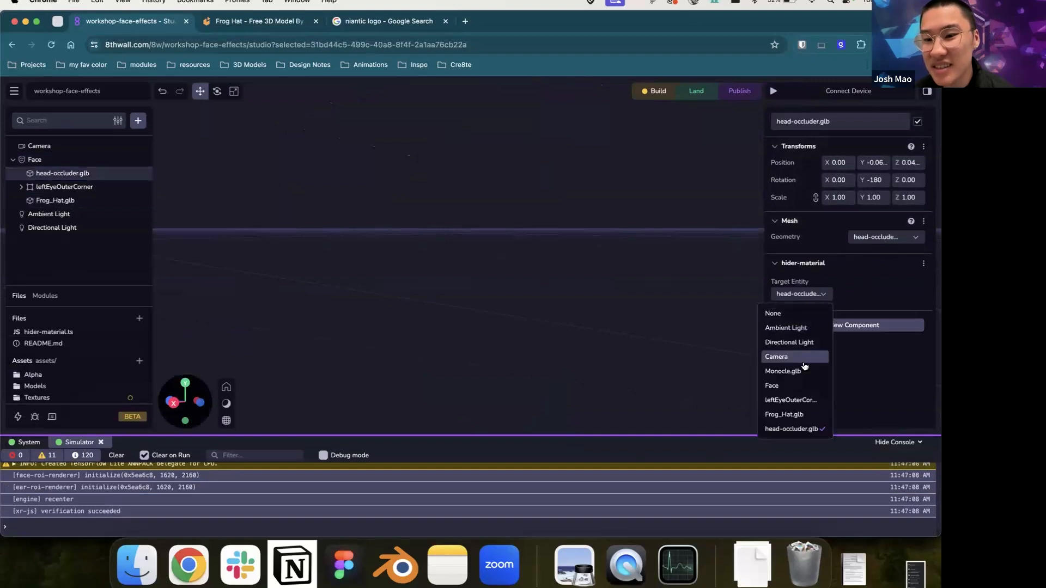
click(848, 301)
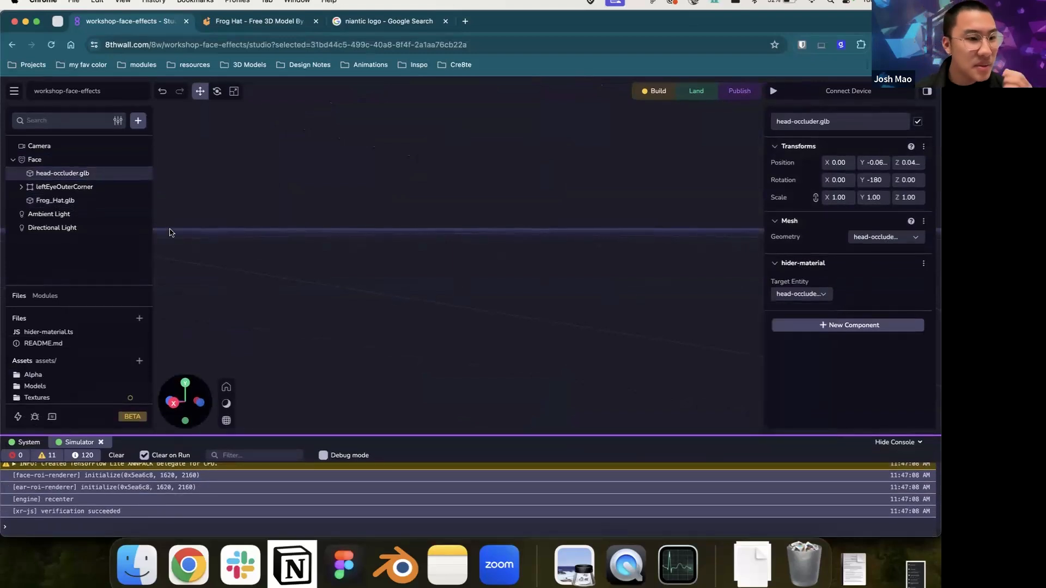
Step: Check the frog hat's geometry options and compare the settings of head-occluder.glb, leftEyeOuterCorner and Frog_Hat.glb under the Face object
click(98, 200)
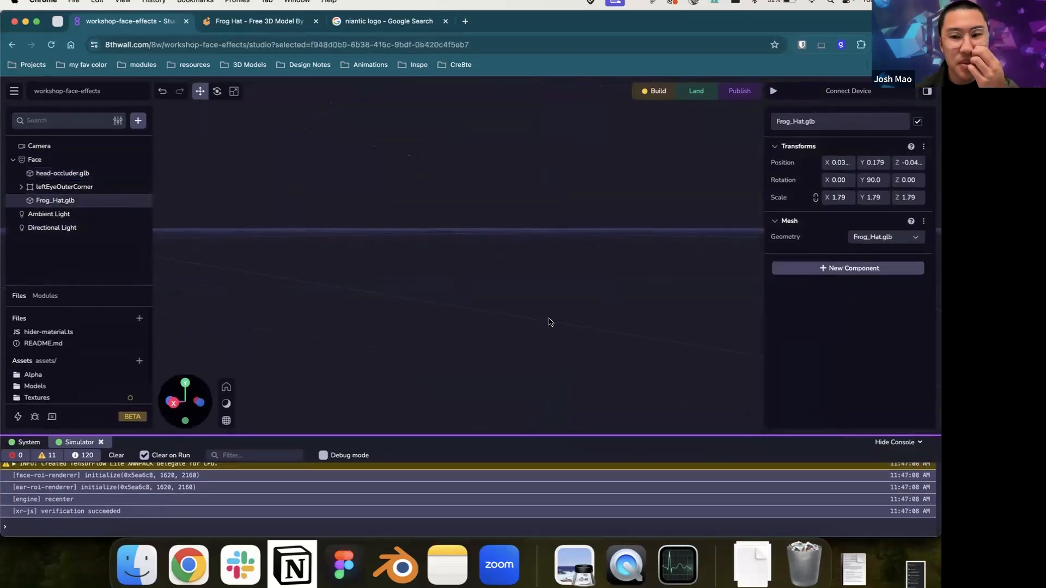
click(871, 239)
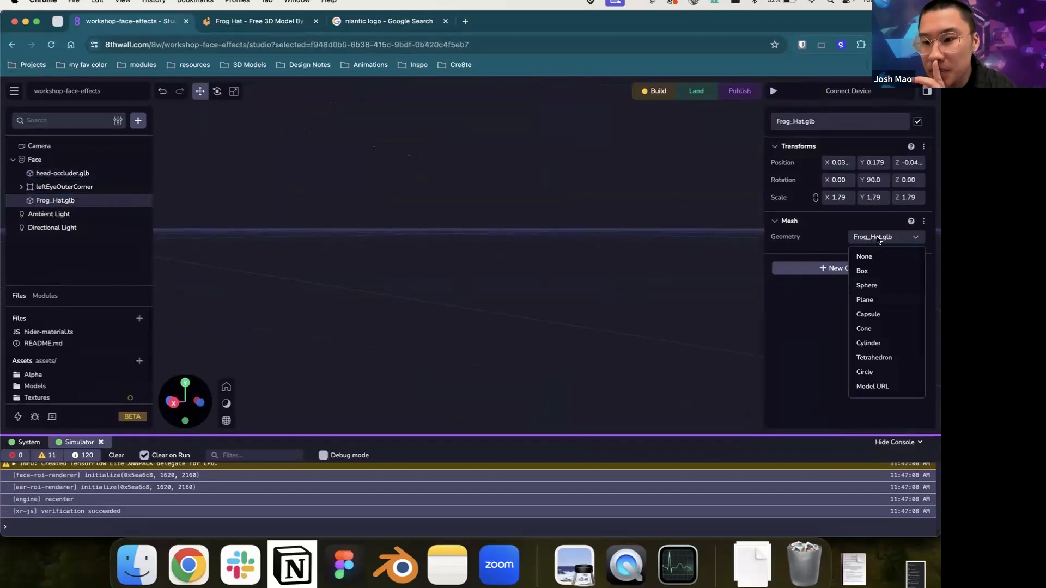
click(871, 238)
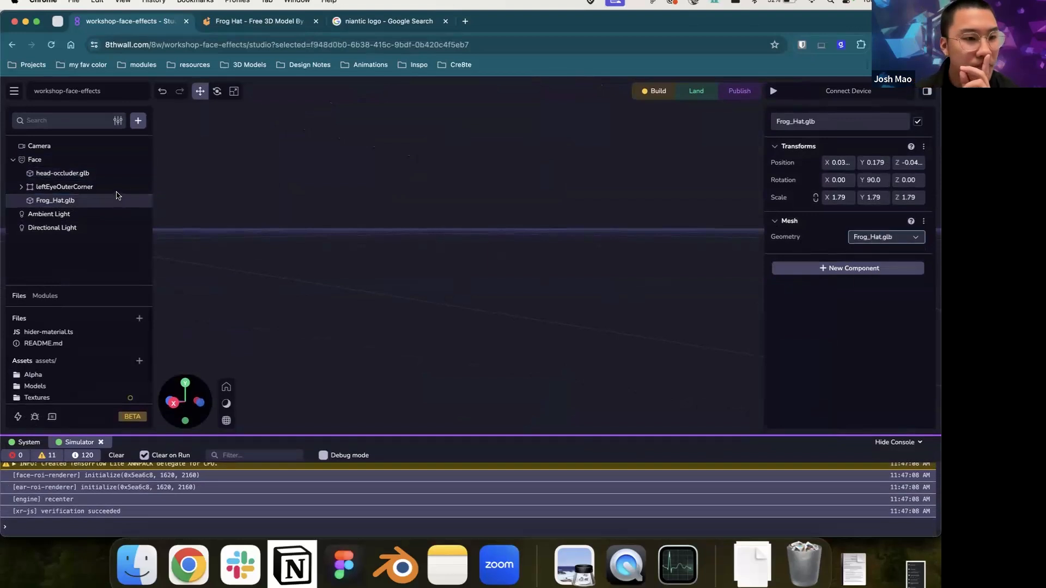
click(38, 188)
click(41, 201)
click(59, 188)
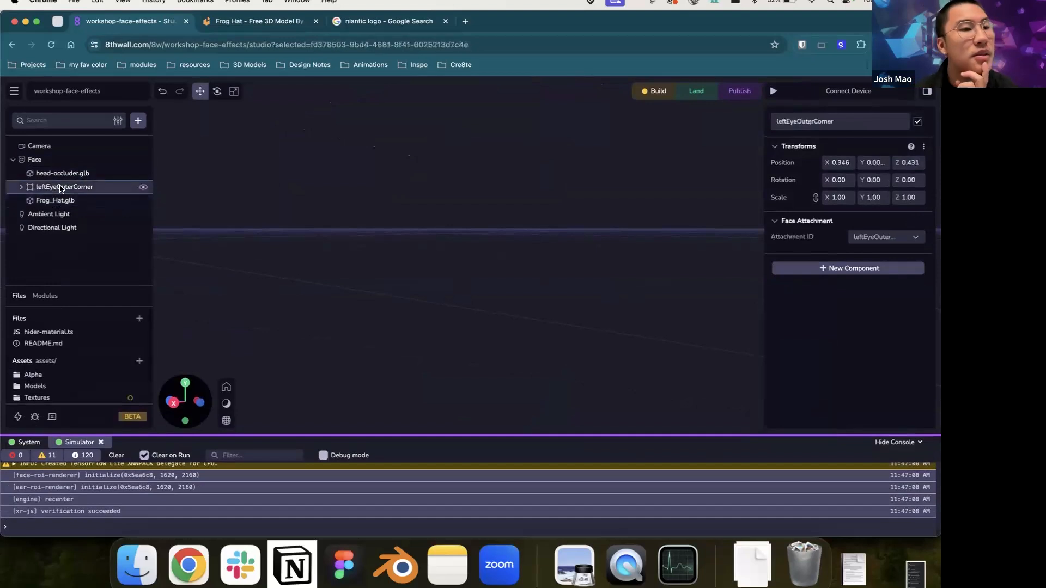
click(65, 175)
click(65, 188)
click(67, 174)
click(69, 188)
click(69, 174)
click(70, 188)
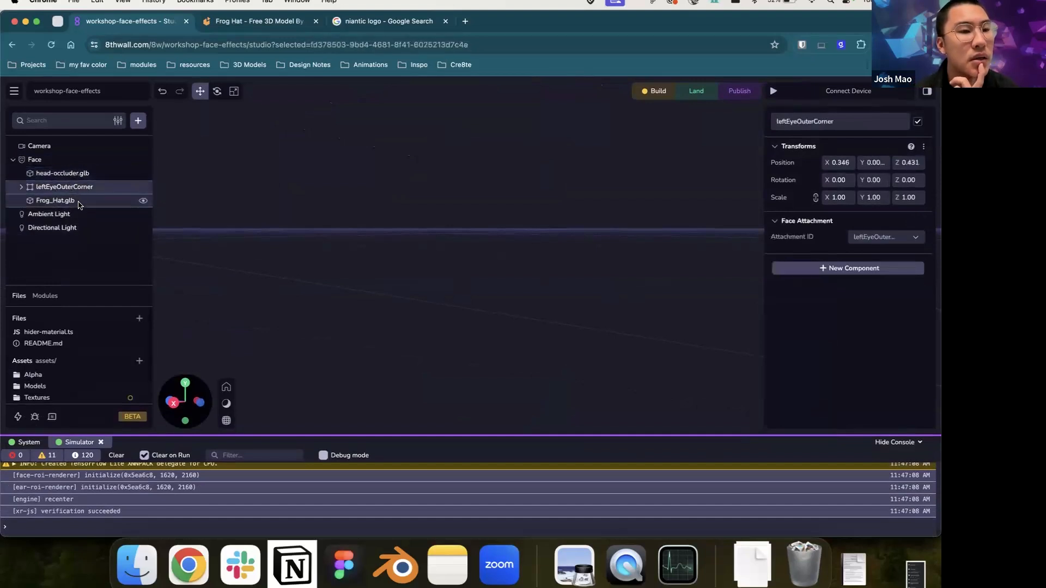
click(79, 203)
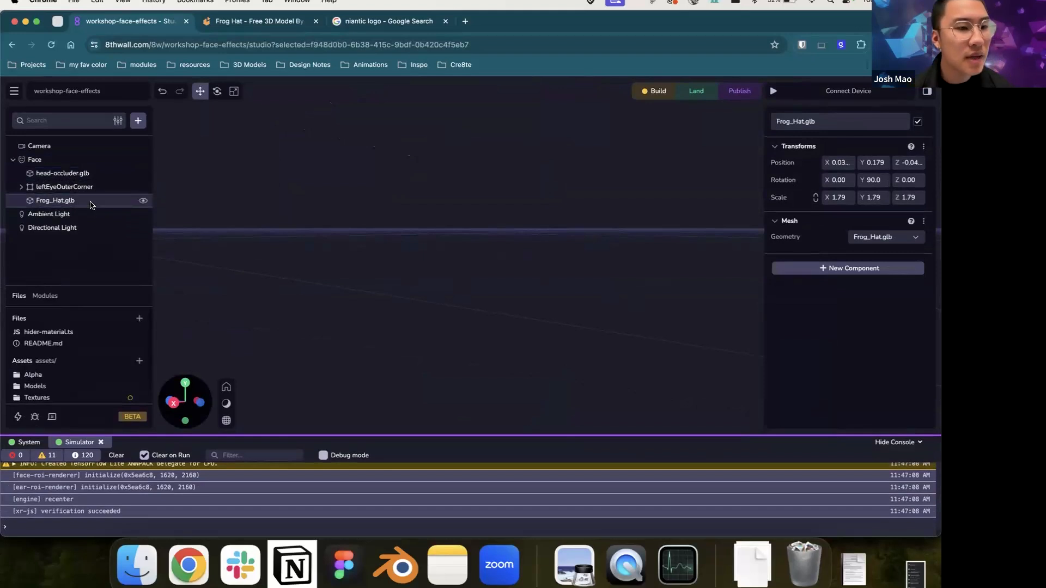
Step: Add a sphere to the scene, scale it down uniformly to about 0.06 and color it red (FF0000)
click(139, 121)
click(180, 142)
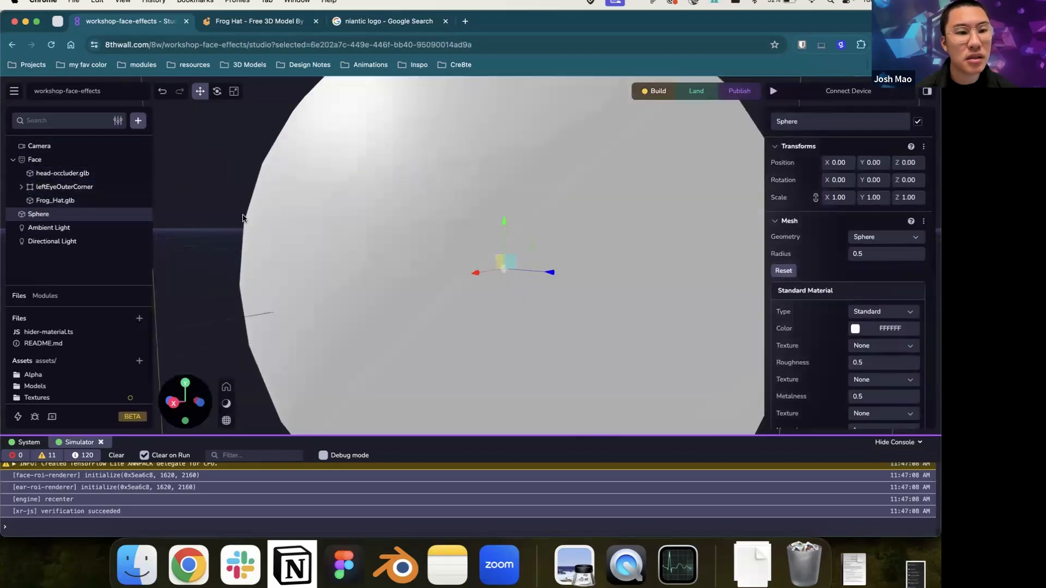
key(e)
key(r)
drag(554, 272, 505, 271)
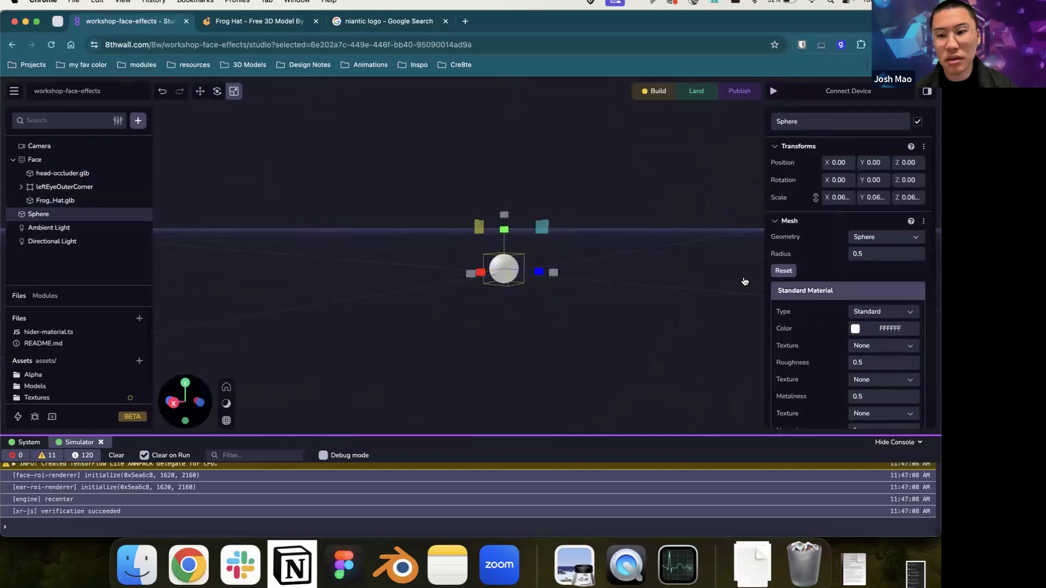
click(855, 328)
click(858, 338)
click(700, 286)
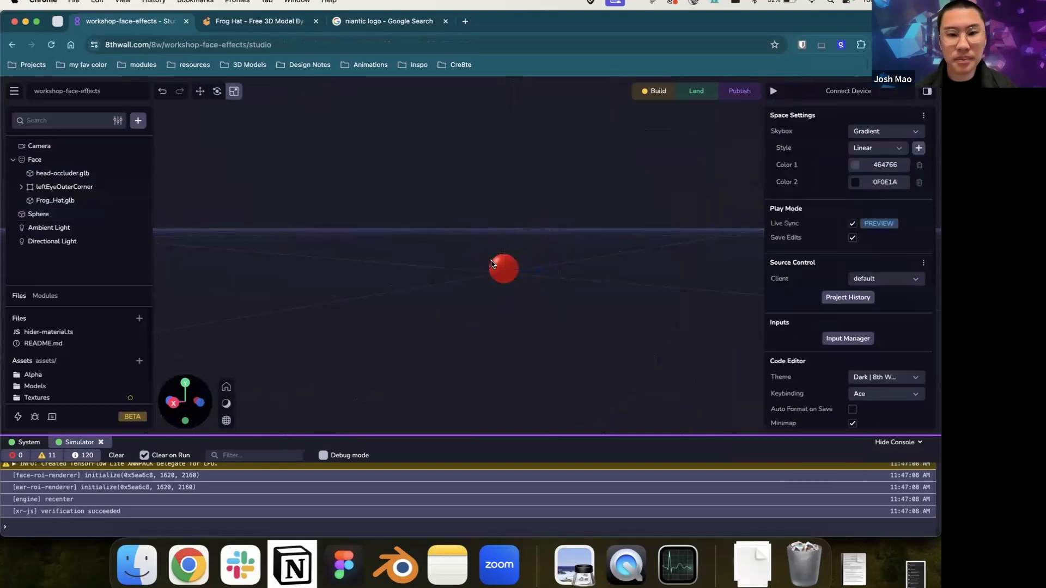
Step: Shrink the red sphere further, make it a child of the Face object and frame the Face in the view
scroll(553, 273, up, 5)
click(554, 274)
drag(555, 274, 496, 306)
scroll(576, 307, down, 3)
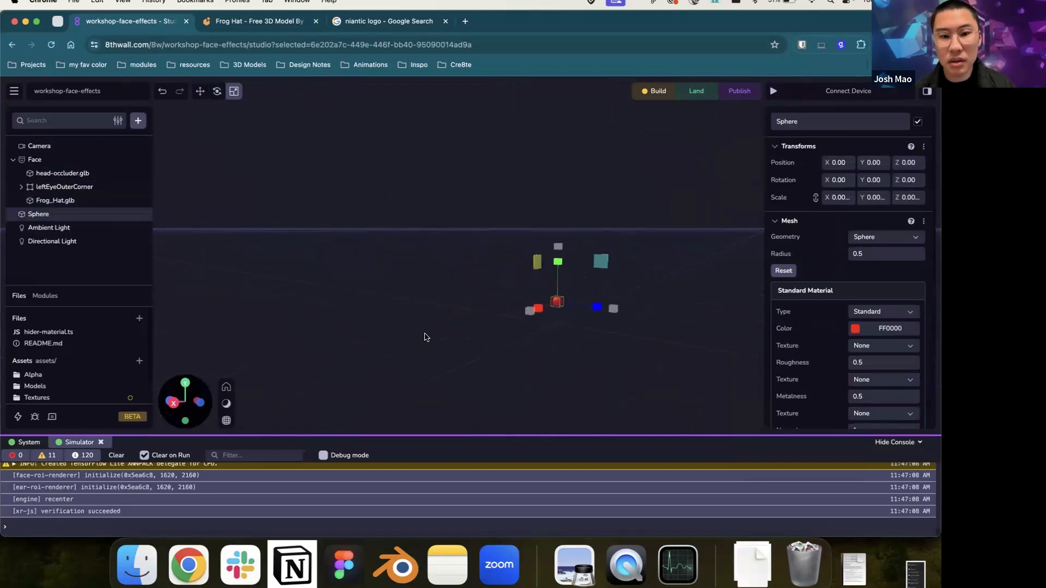
click(102, 163)
drag(76, 211, 87, 159)
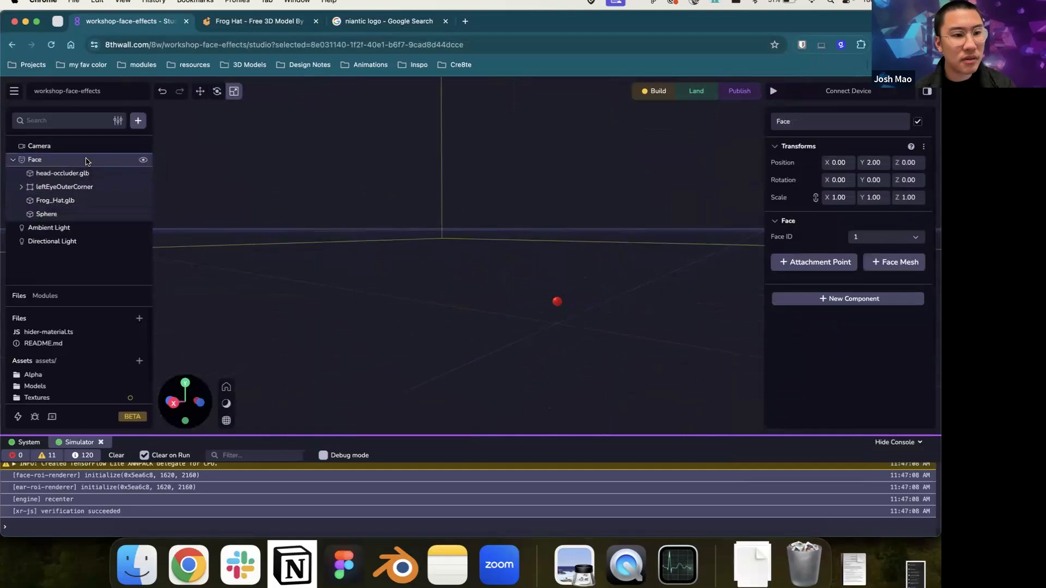
key(f)
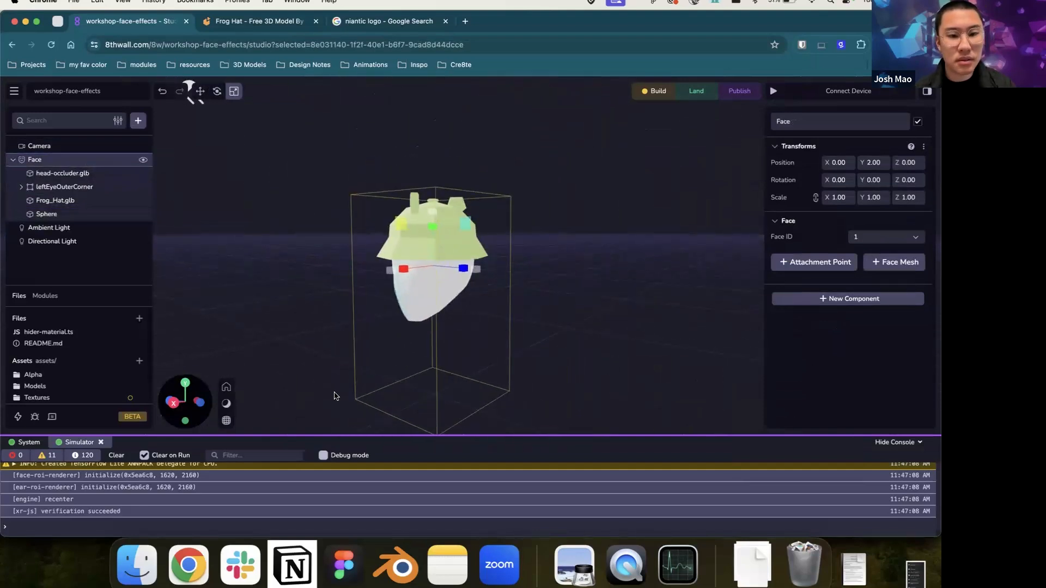
Step: Set the red sphere's scale to 1 on all axes
click(128, 215)
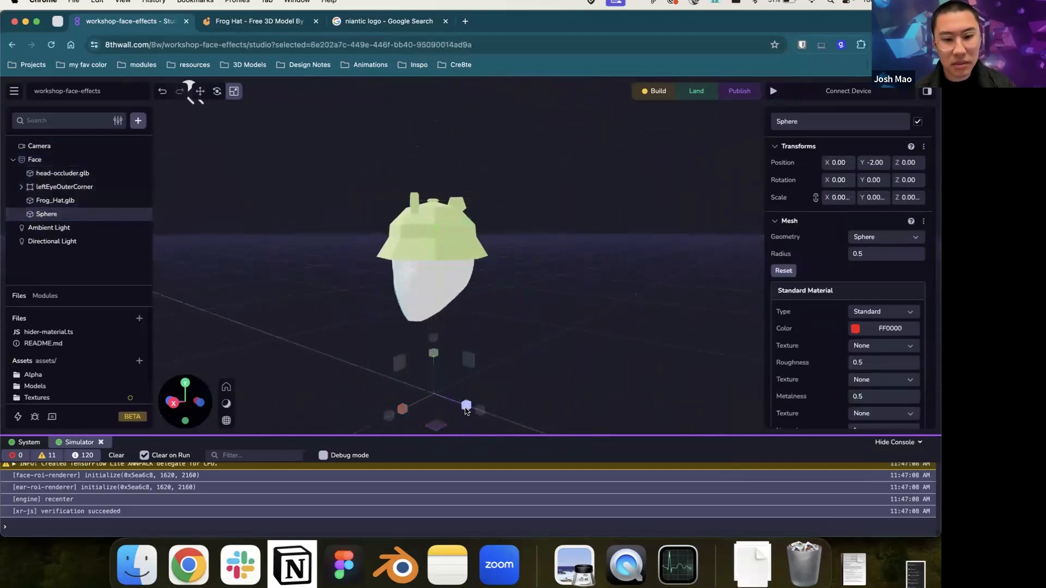
scroll(507, 394, down, 3)
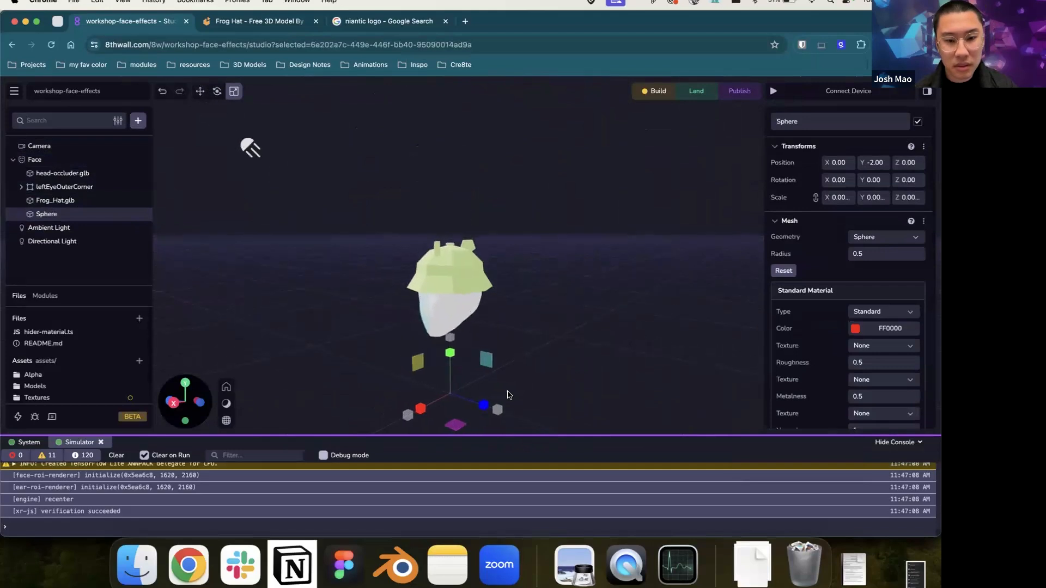
scroll(508, 391, down, 2)
drag(508, 412, 558, 425)
drag(422, 417, 374, 428)
click(836, 198)
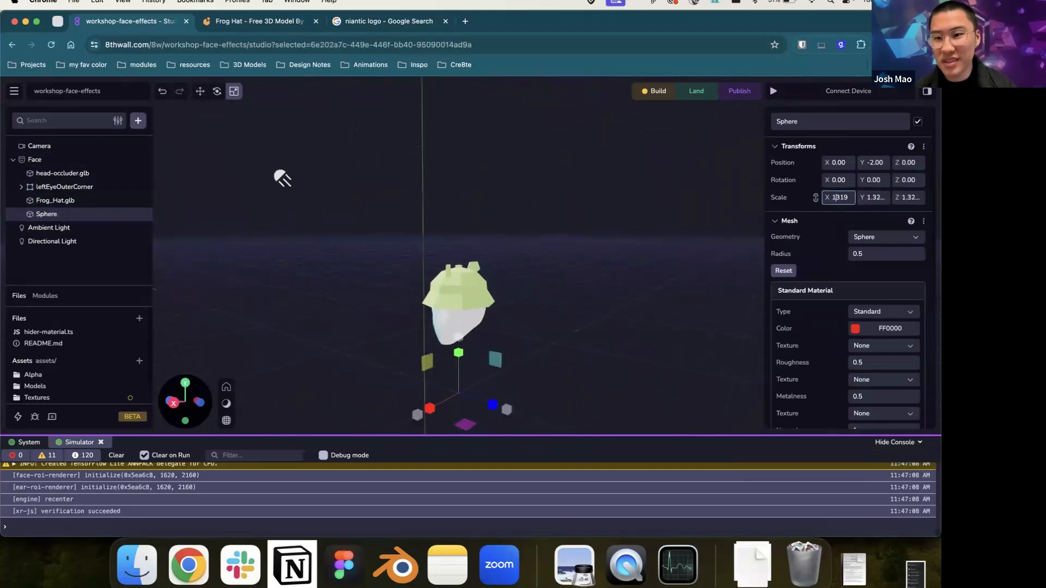
key(super+a)
text(1)
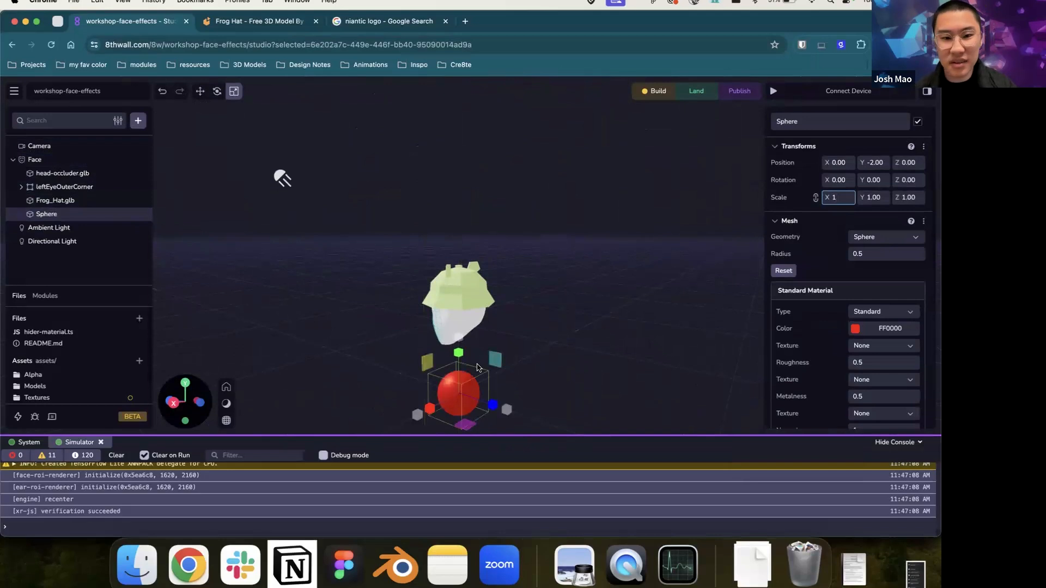
Step: Raise the red sphere to head height and shift it beside the head, to about X 0.841, Y 0.06
click(500, 346)
click(444, 390)
key(w)
drag(464, 356, 463, 267)
drag(433, 311, 405, 316)
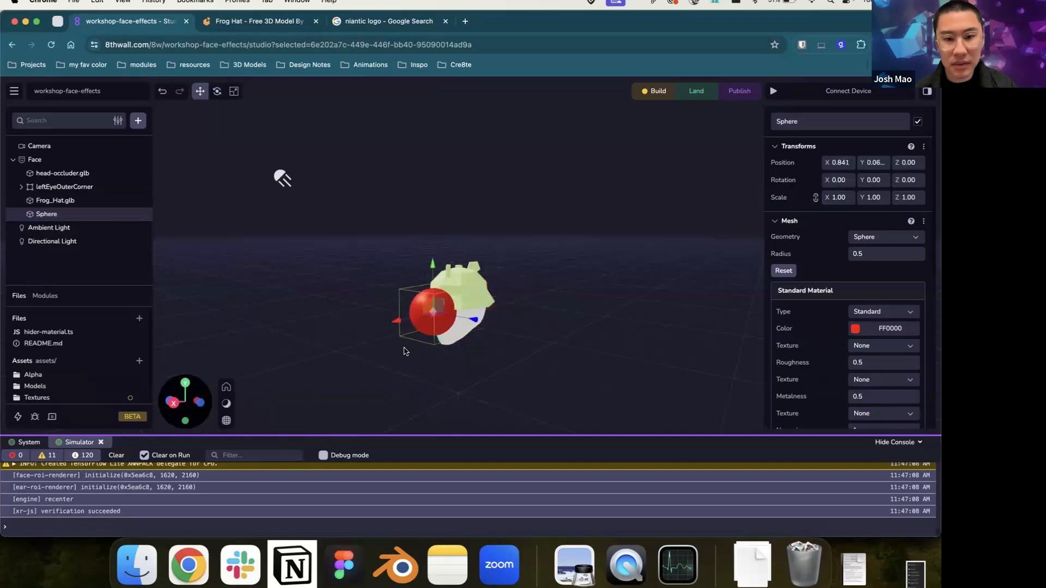
Step: Hide the frog hat, build the project and run the simulator
click(144, 201)
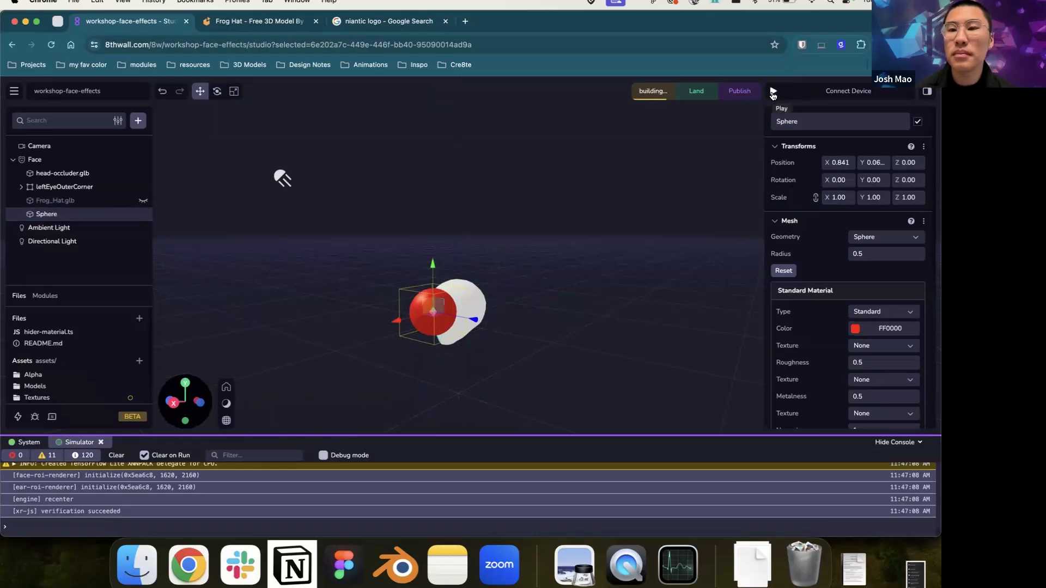
click(773, 92)
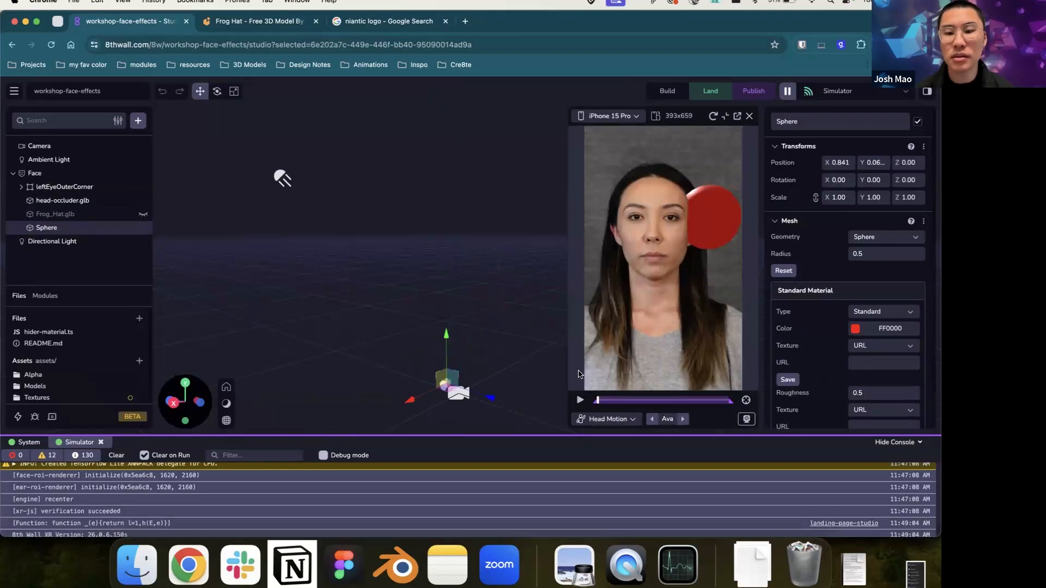
Step: Move the red sphere in front of the face, to about X 0.04, Y 0.105, Z 0.819, to test the occlusion
scroll(478, 407, up, 10)
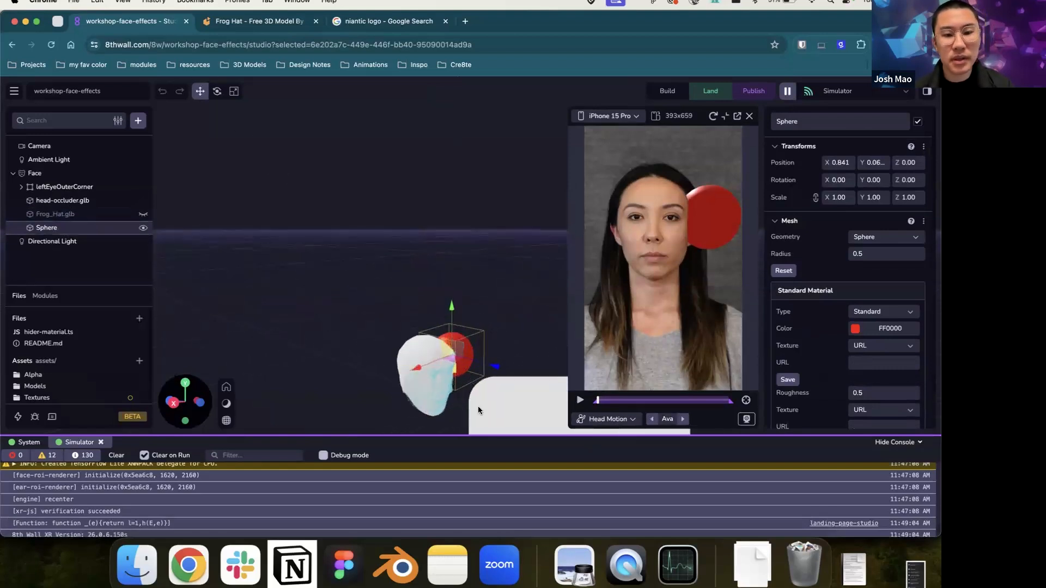
scroll(448, 353, down, 4)
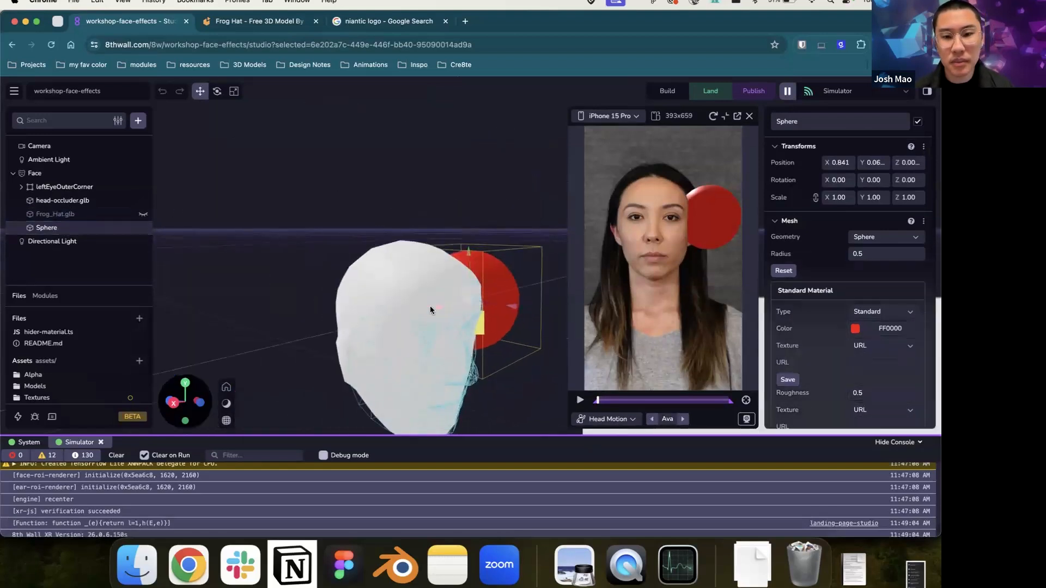
drag(433, 307, 374, 348)
drag(441, 320, 549, 338)
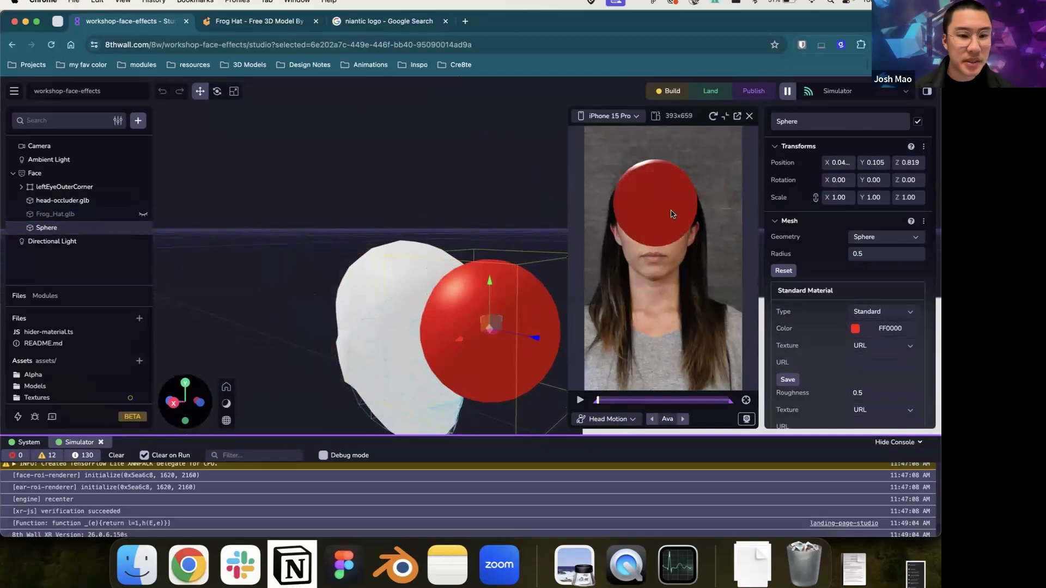
Step: Test the occlusion with the sphere behind the head at about Z -1.67 and off to the side at X -0.755, and delete the sphere
drag(545, 349, 332, 302)
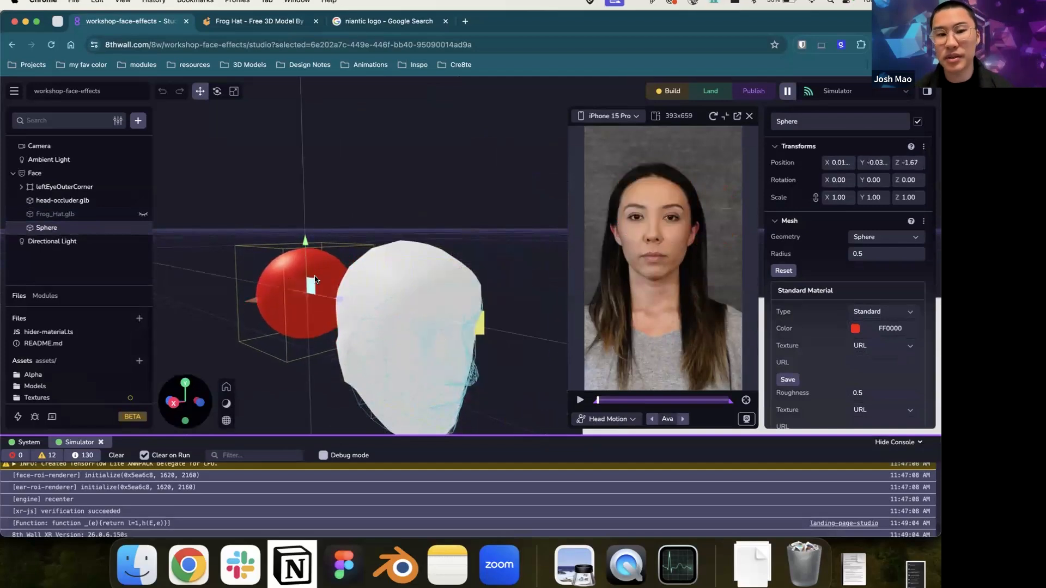
drag(266, 305, 175, 329)
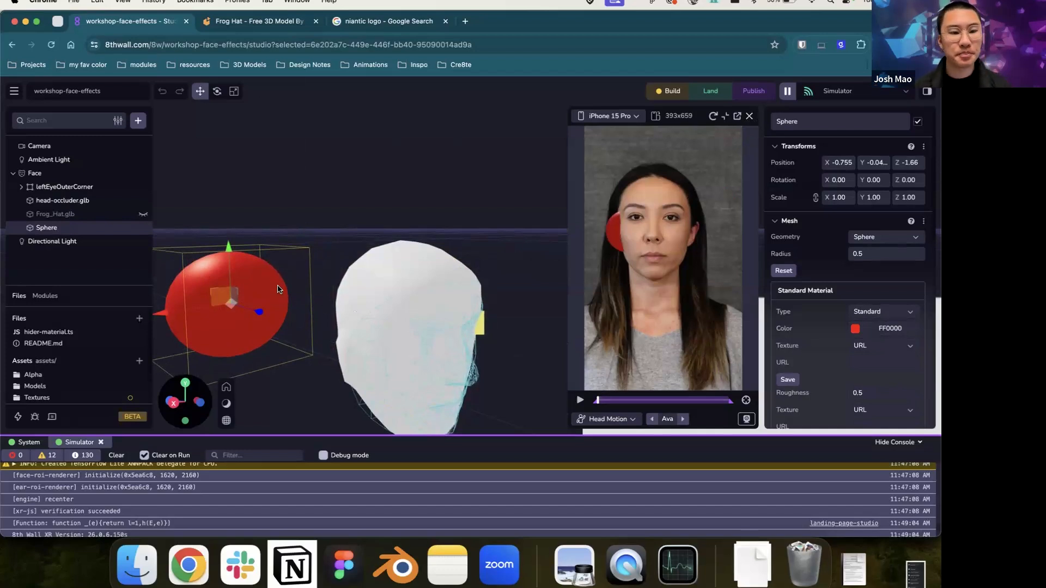
key(Delete)
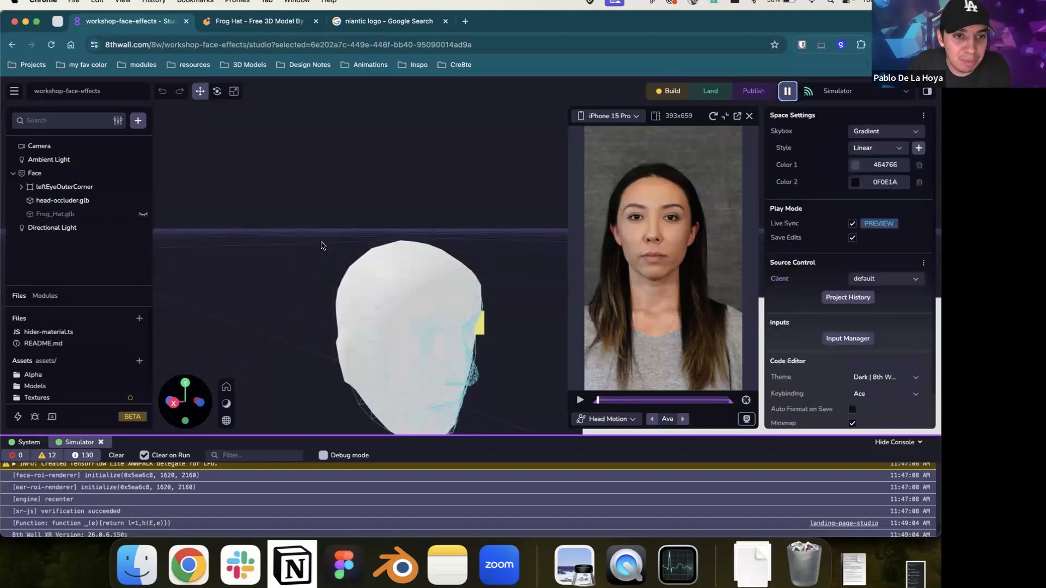
Step: Inspect the head occluder from several angles and check the hidden frog hat's transform and mesh settings
click(375, 258)
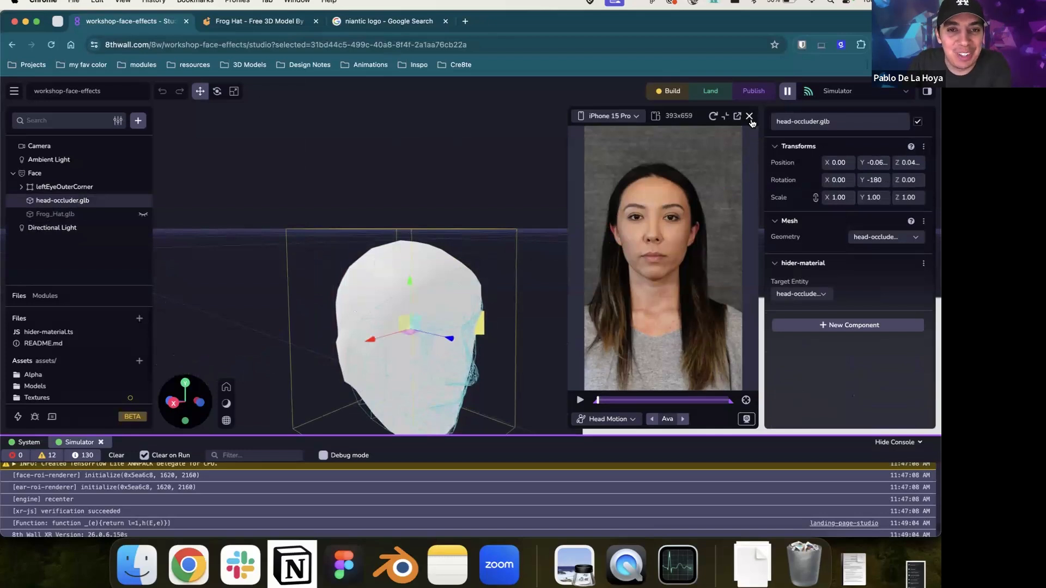
drag(460, 283, 418, 333)
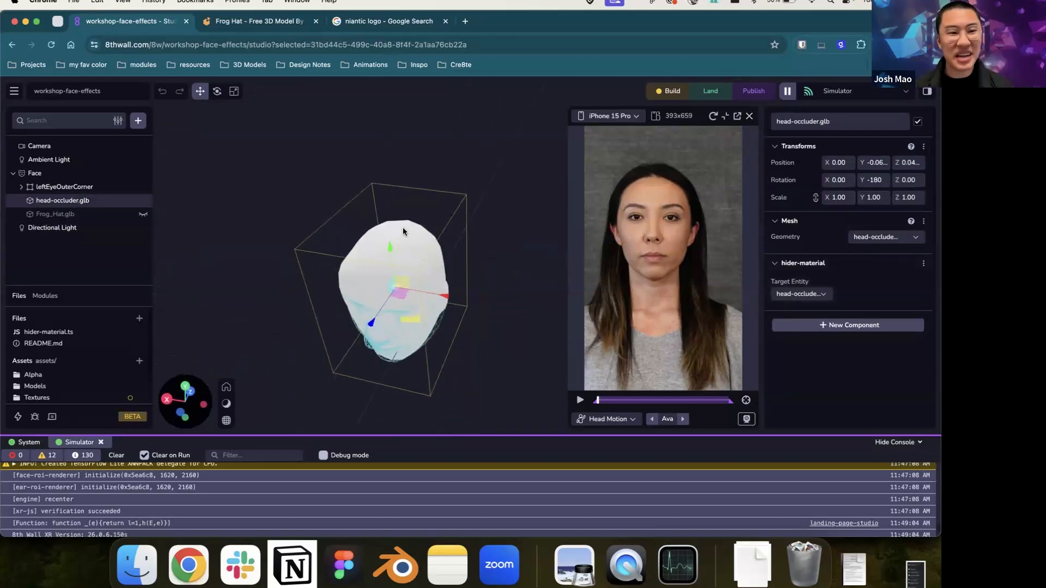
drag(424, 244, 386, 172)
scroll(384, 262, up, 2)
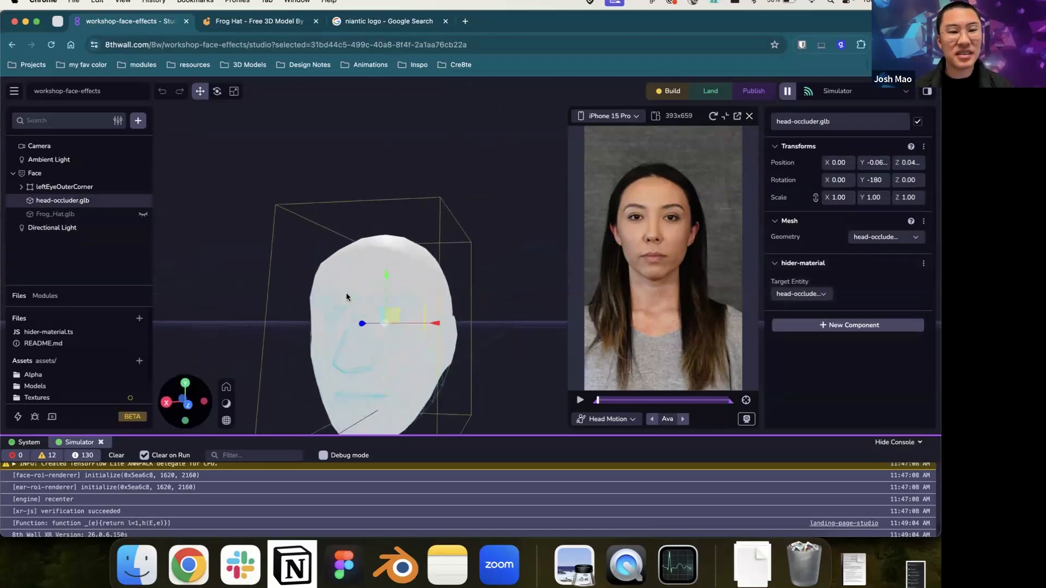
click(98, 214)
drag(404, 244, 394, 260)
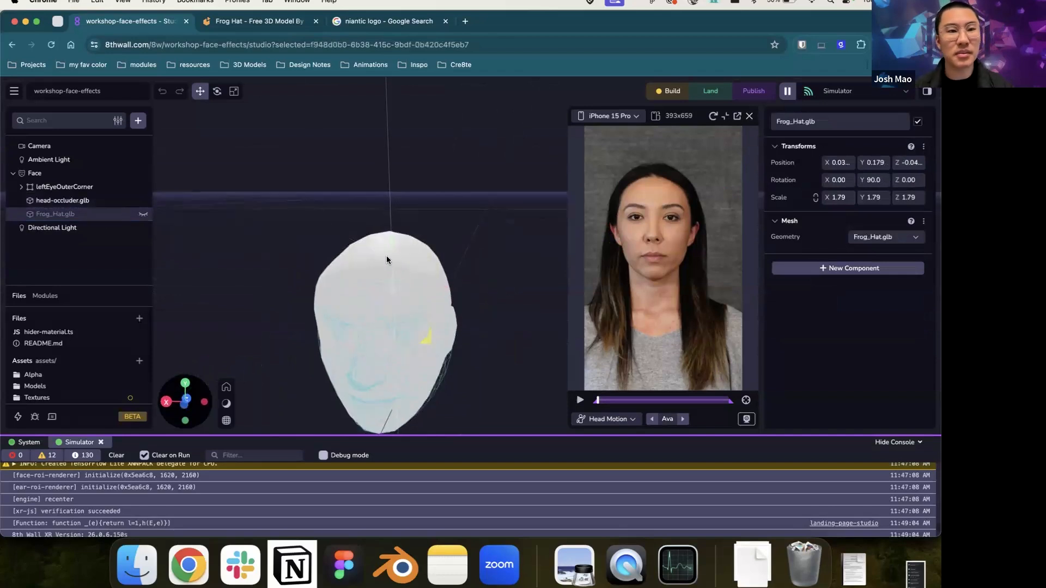